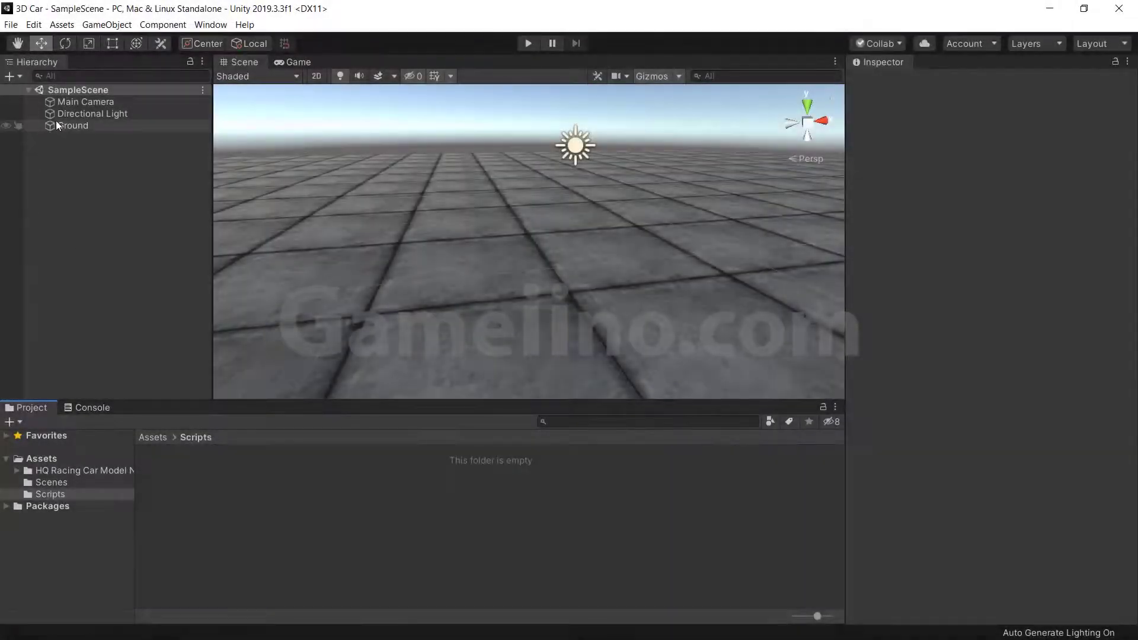
# Select and then deselect the Ground, and open the HQ Racing Car Model No.1203 asset folder
pyautogui.click(66, 126)
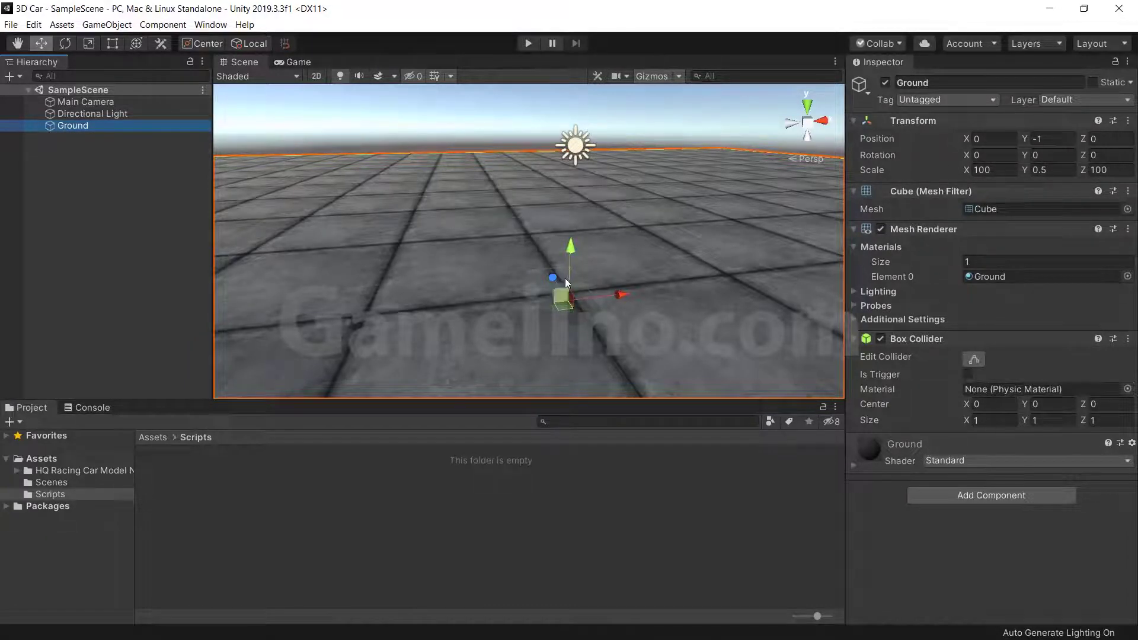
pyautogui.click(98, 258)
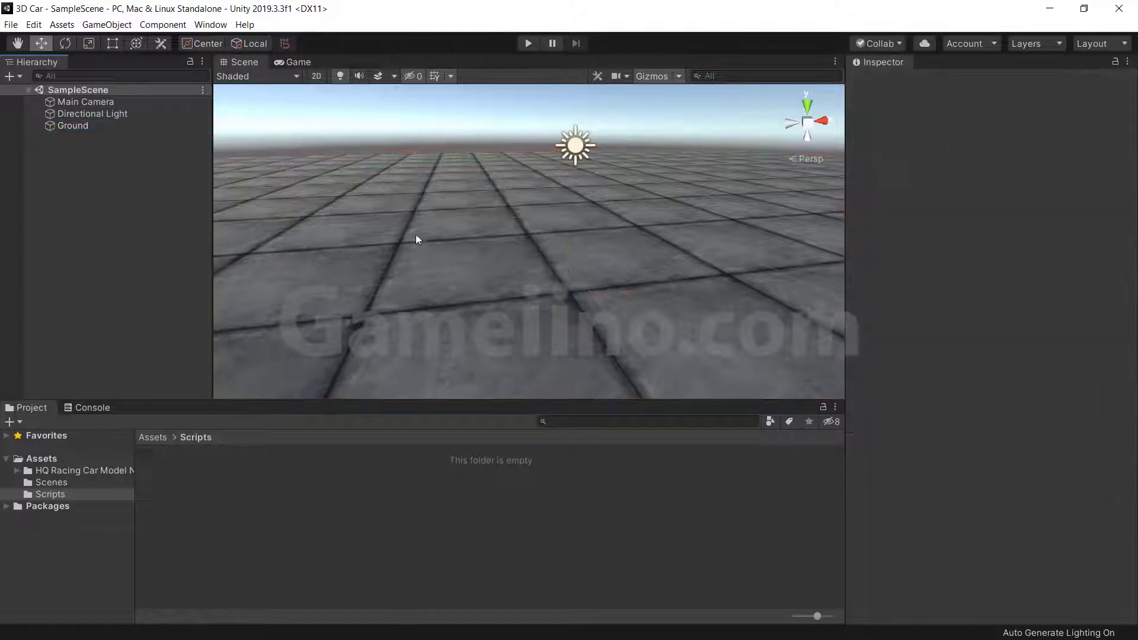
pyautogui.click(28, 471)
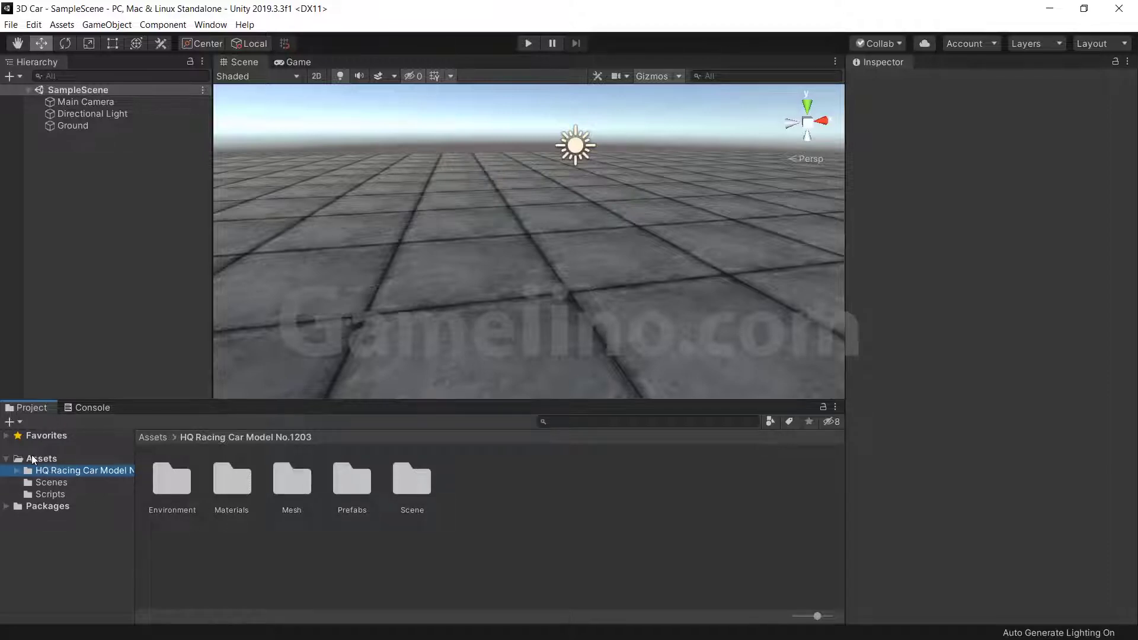
# Navigate into the HQ Racing Environment folder and select the Ground material
pyautogui.click(32, 458)
pyautogui.click(158, 487)
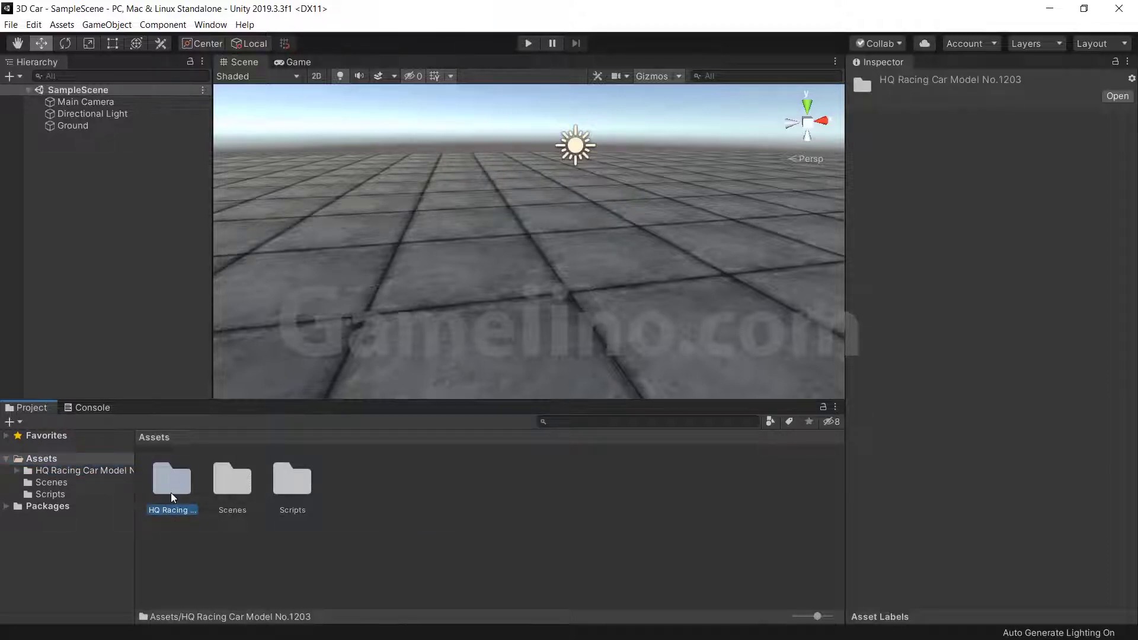
pyautogui.doubleClick(171, 493)
pyautogui.doubleClick(169, 482)
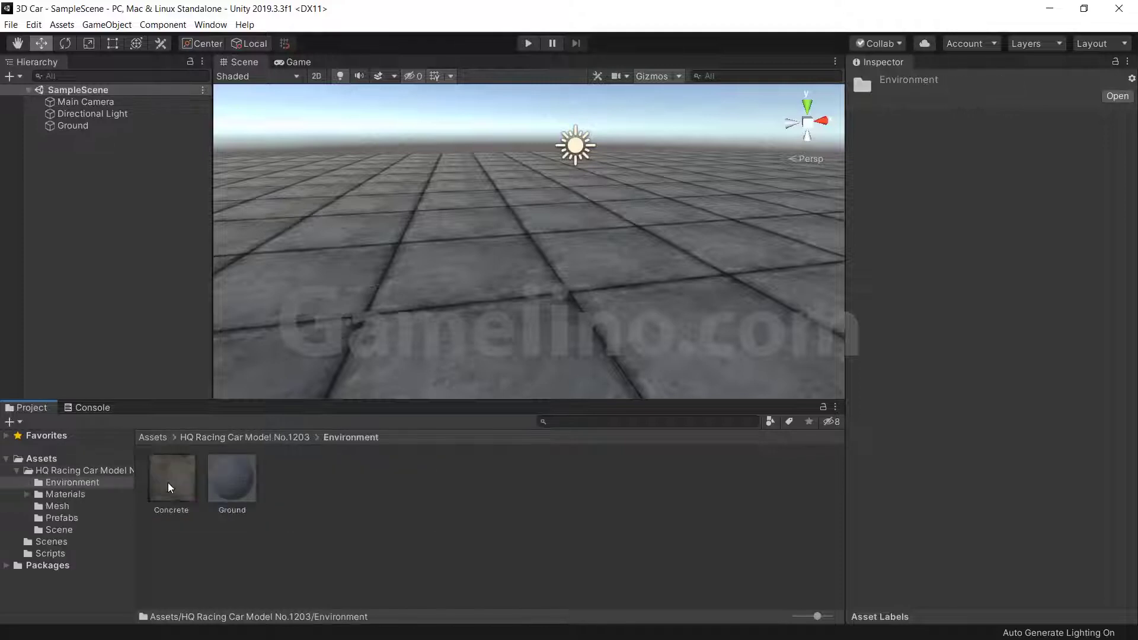
pyautogui.click(241, 477)
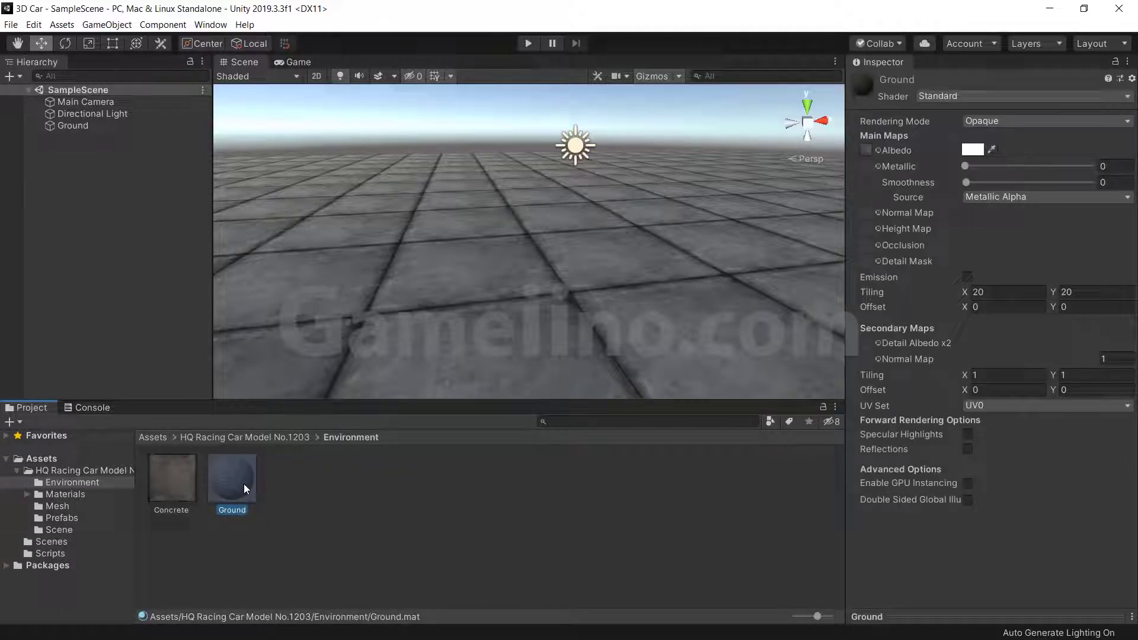
# Try Ground material tiling of 10×10 and 100×100, then settle on 20×20
pyautogui.click(981, 291)
pyautogui.write('10')
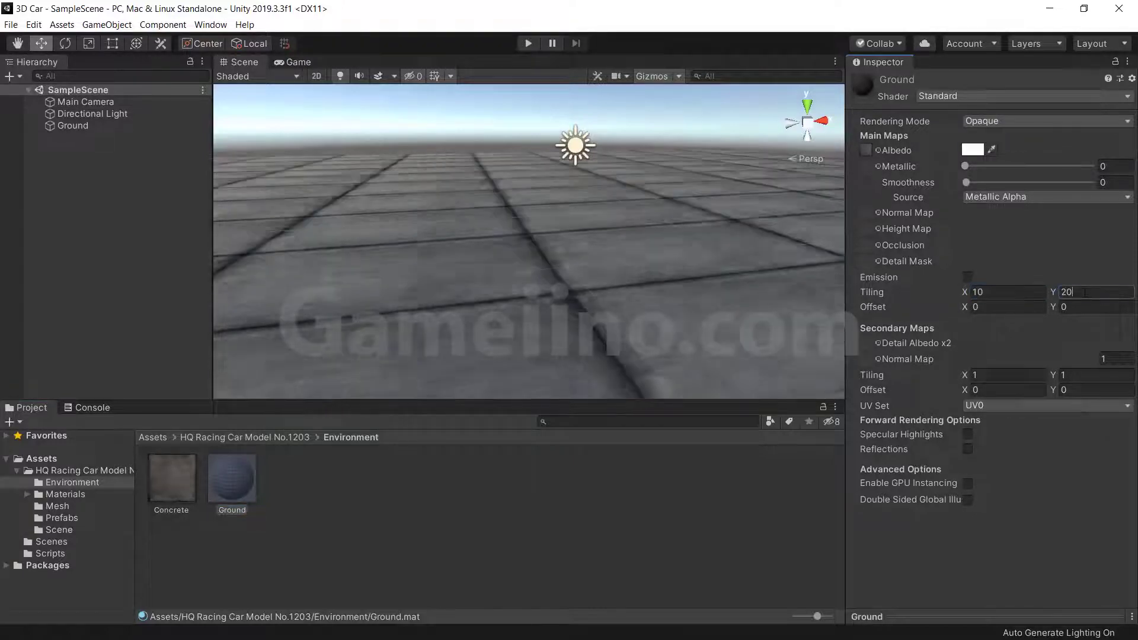
pyautogui.press('Tab')
pyautogui.write('10')
pyautogui.hotkey('shift', 'Tab')
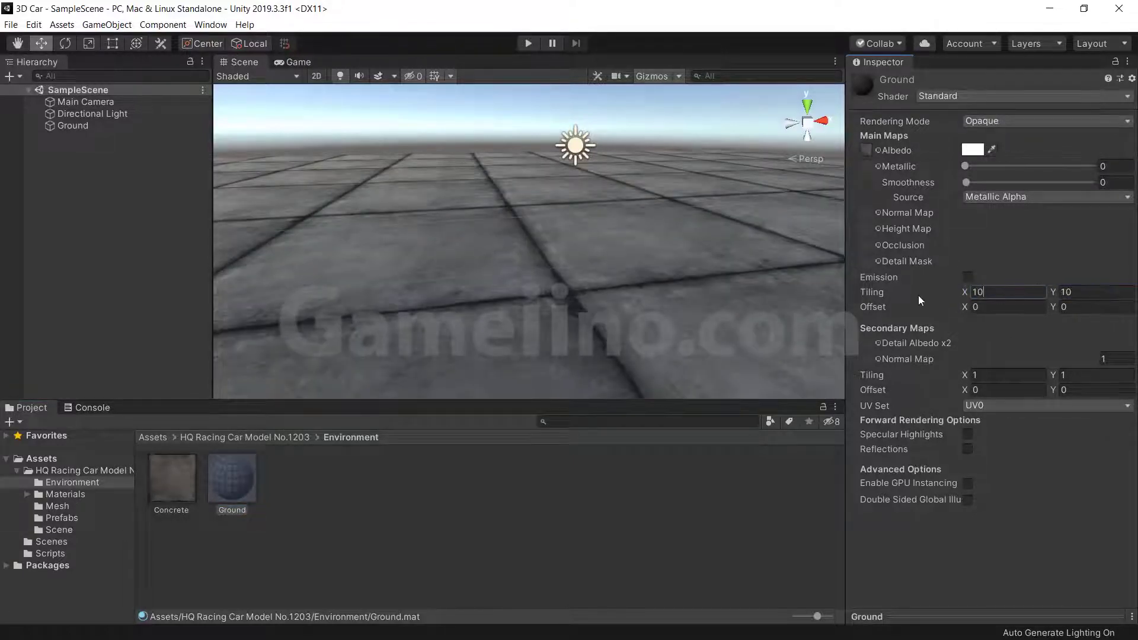
pyautogui.write('100')
pyautogui.press('Tab')
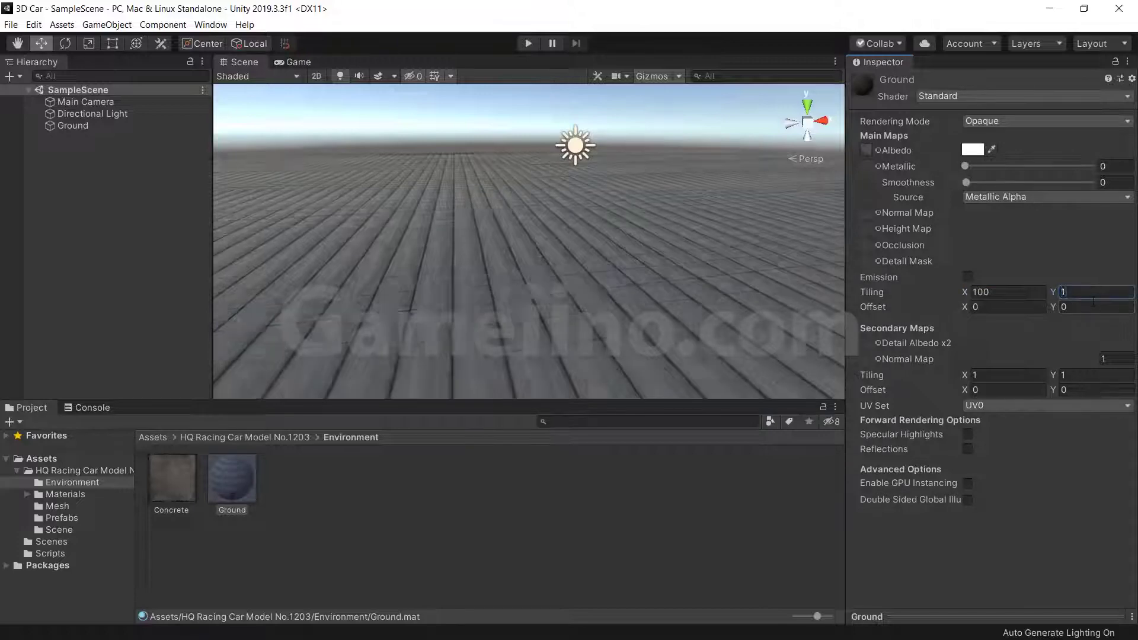
pyautogui.write('100')
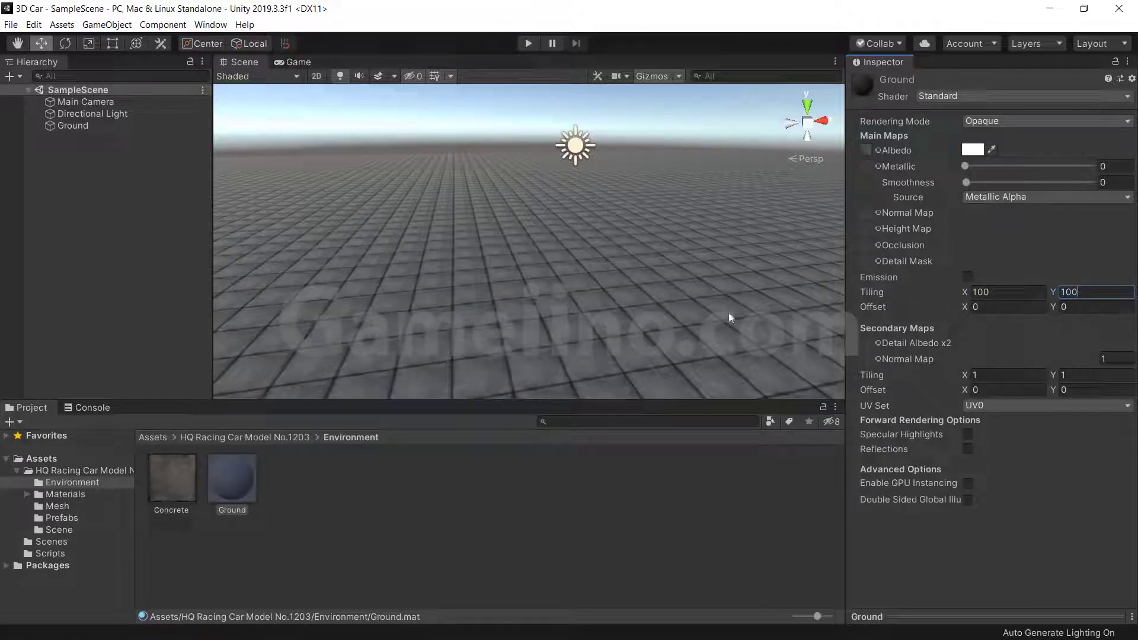
pyautogui.hotkey('shift', 'Tab')
pyautogui.write('20')
pyautogui.press('Tab')
pyautogui.write('20')
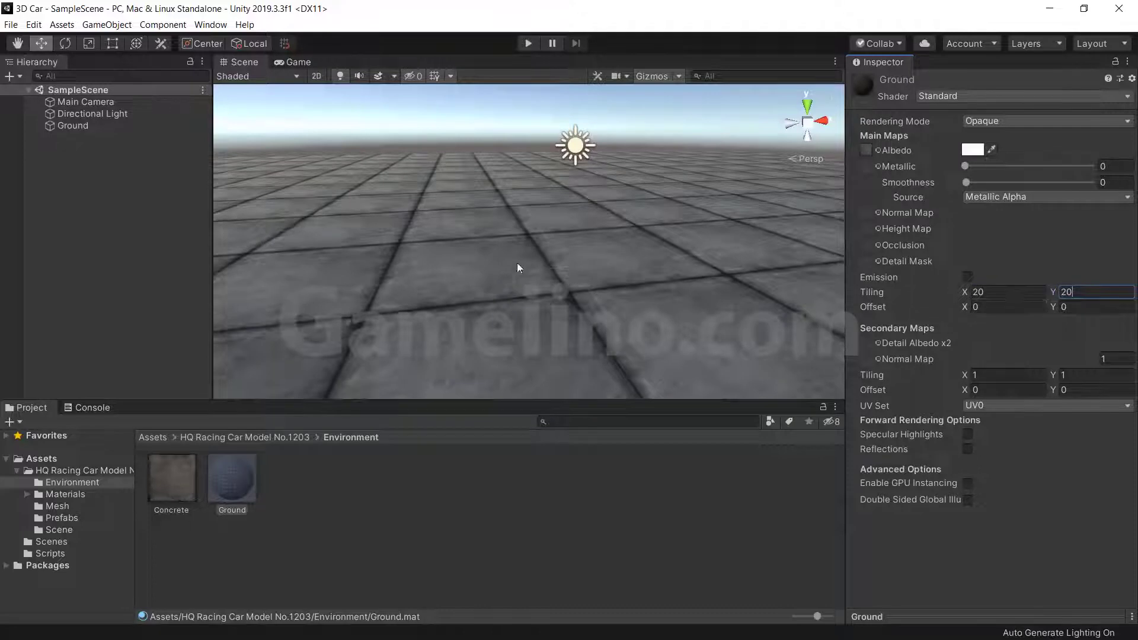
# Browse the Materials, Mesh, Prefabs and Scene folders of the car model, ending on Prefabs
pyautogui.click(174, 483)
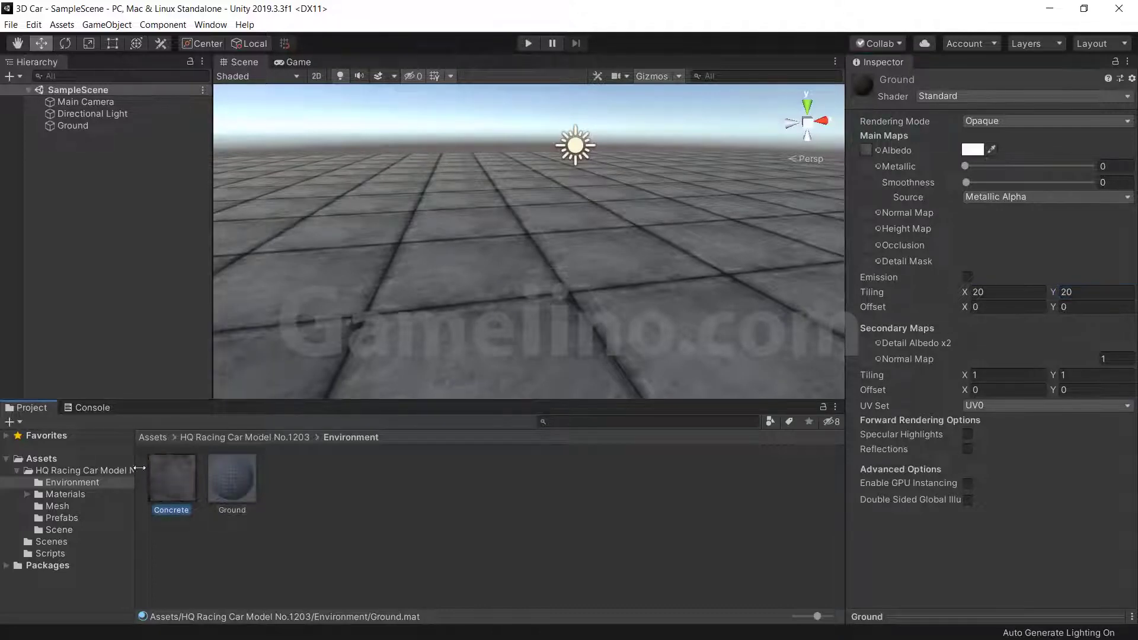
pyautogui.click(62, 493)
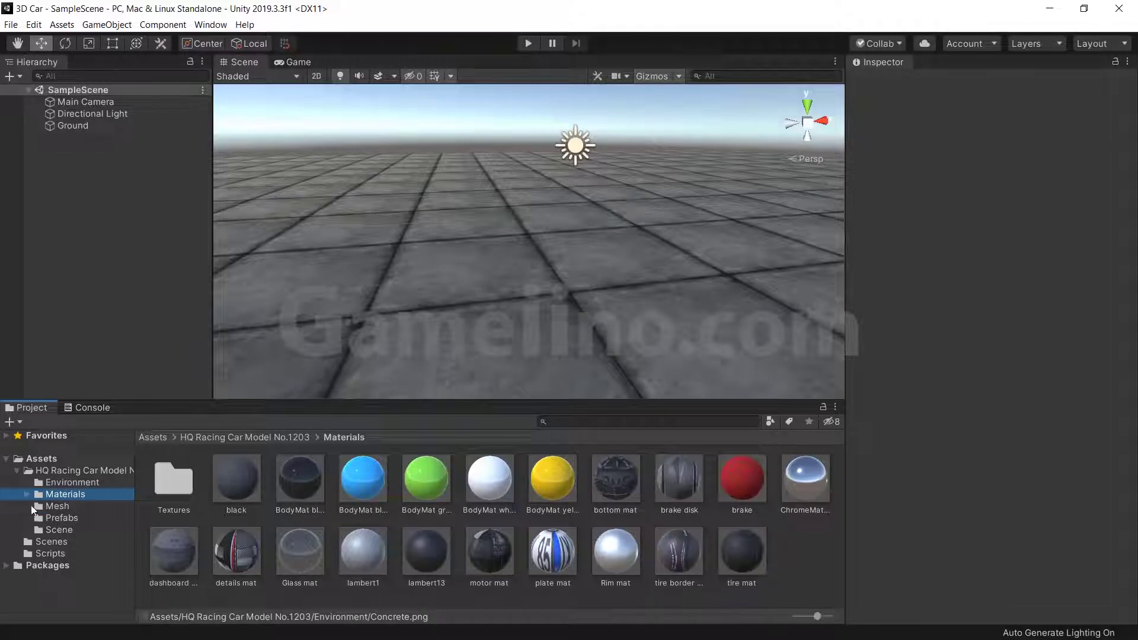
pyautogui.click(52, 507)
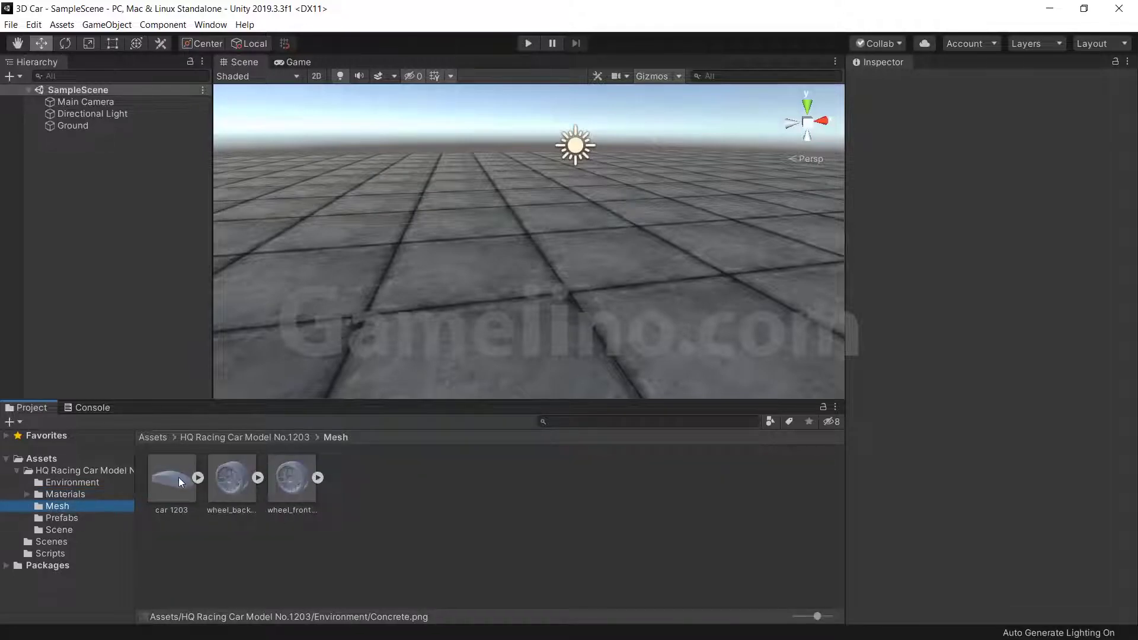
pyautogui.click(61, 517)
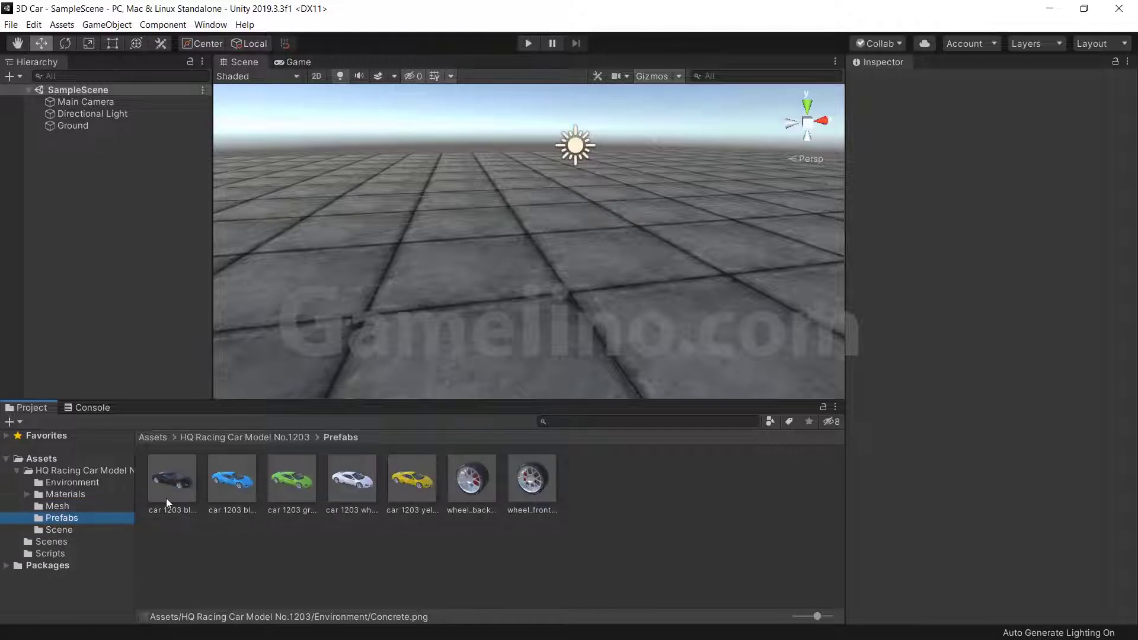
pyautogui.click(50, 532)
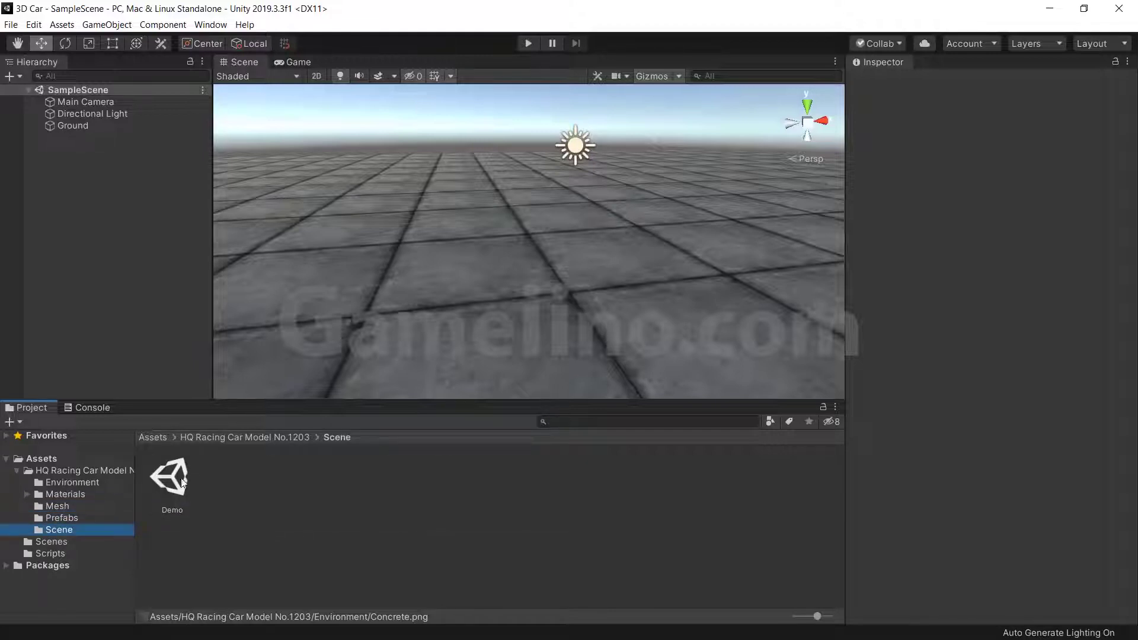
pyautogui.click(50, 520)
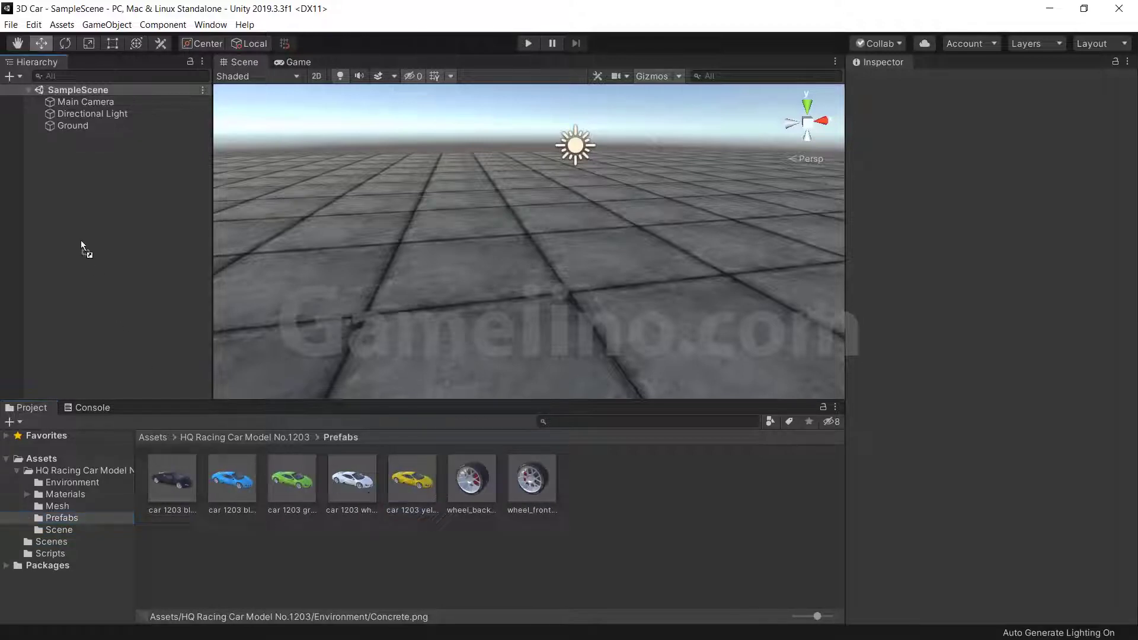
# Place the car 1203 yellow prefab in the scene at 0, 0, 0 and orbit around its sides
pyautogui.moveTo(412, 481); pyautogui.dragTo(104, 233)
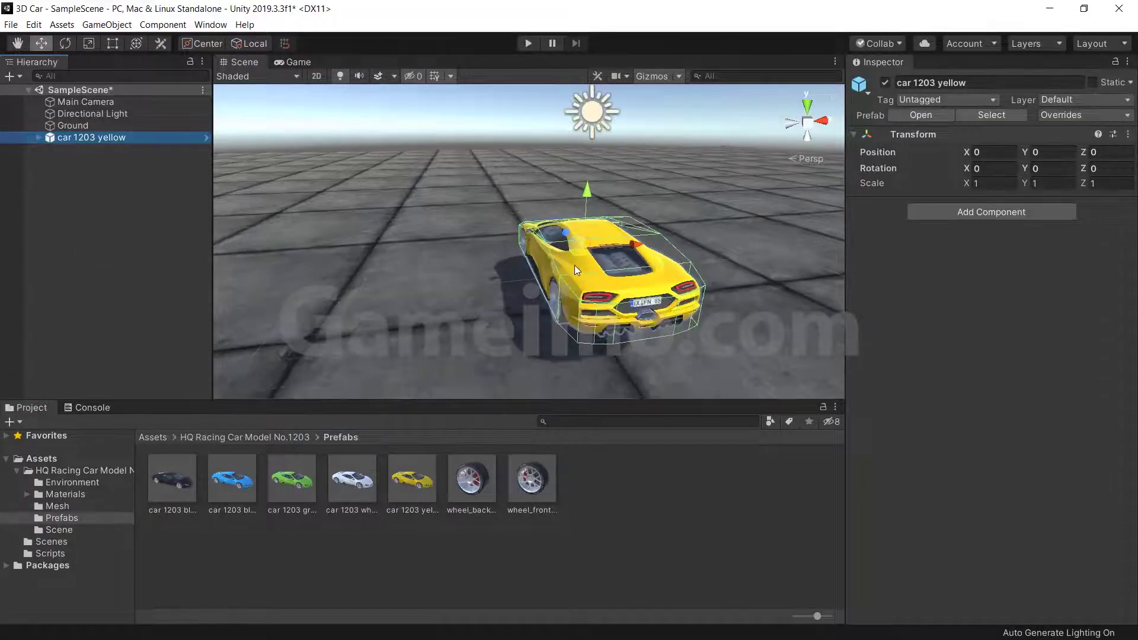
pyautogui.moveTo(586, 251)
pyautogui.keyDown('alt'); pyautogui.mouseDown()
pyautogui.moveTo(632, 224)
pyautogui.moveTo(452, 362)
pyautogui.mouseUp(); pyautogui.keyUp('alt')
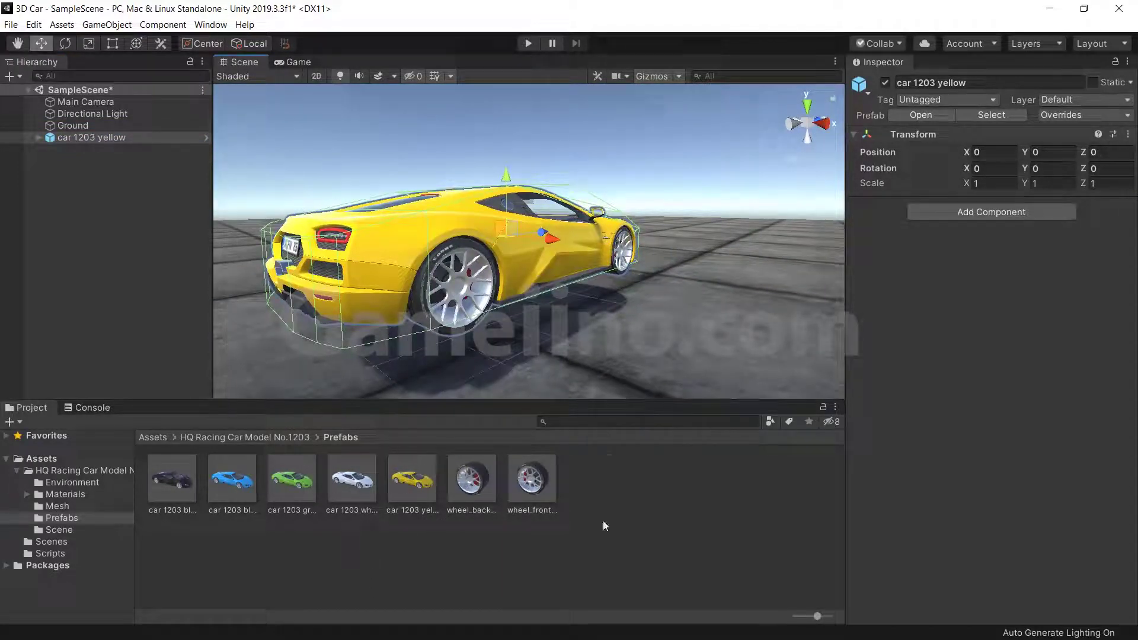
pyautogui.keyDown('alt'); pyautogui.moveTo(629, 332); pyautogui.dragTo(579, 324); pyautogui.keyUp('alt')
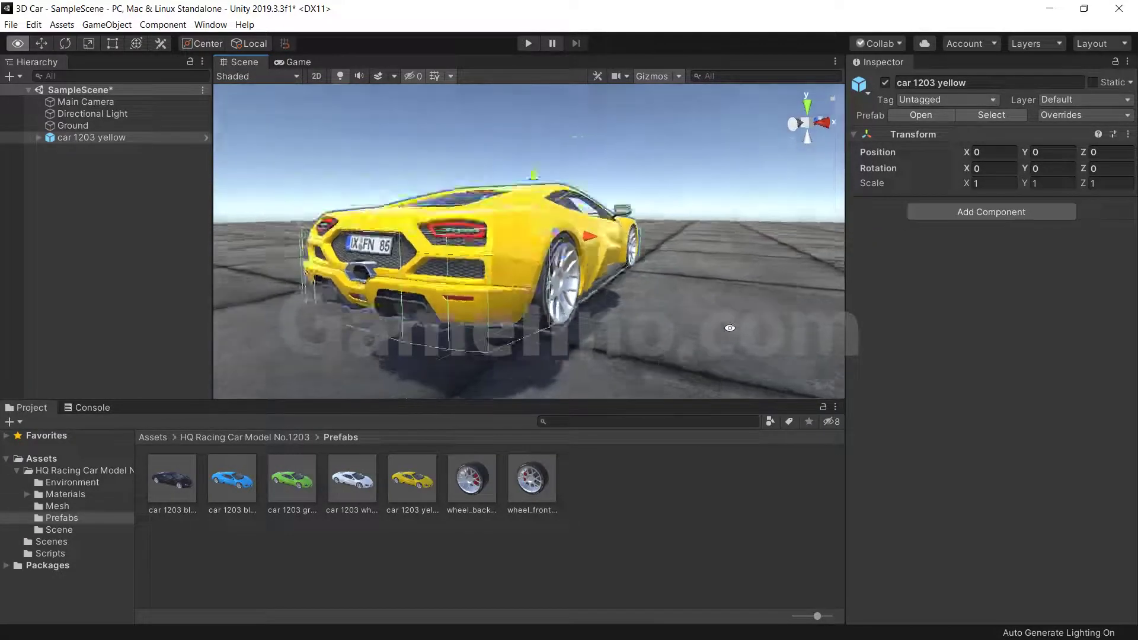
pyautogui.keyDown('alt'); pyautogui.moveTo(439, 215); pyautogui.dragTo(463, 270); pyautogui.keyUp('alt')
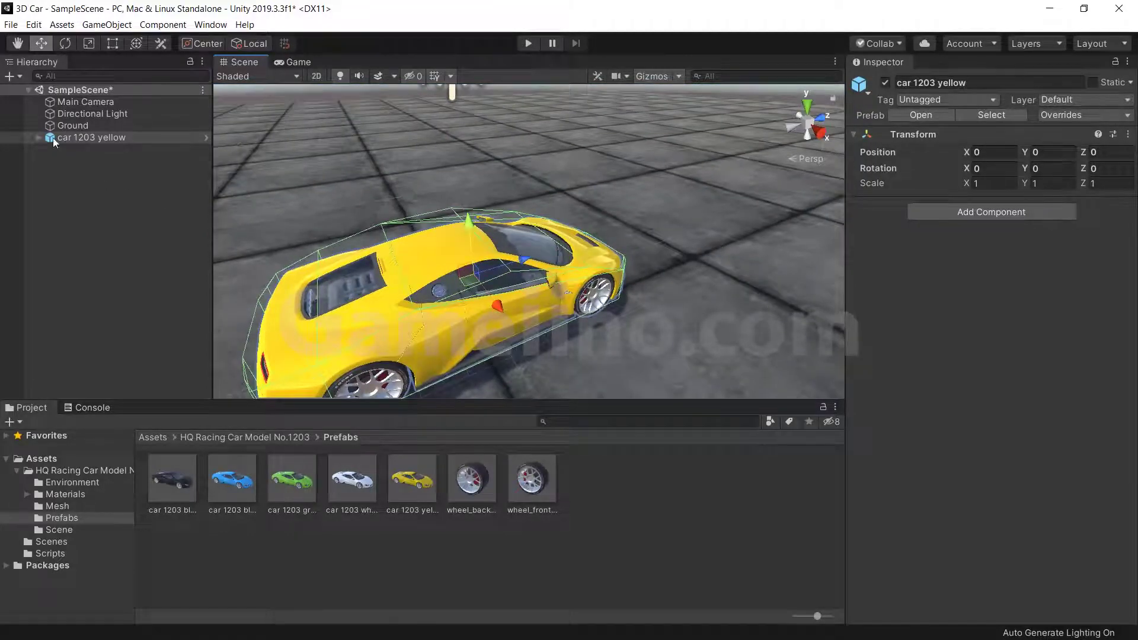
pyautogui.keyDown('alt'); pyautogui.moveTo(409, 332); pyautogui.dragTo(426, 275); pyautogui.keyUp('alt')
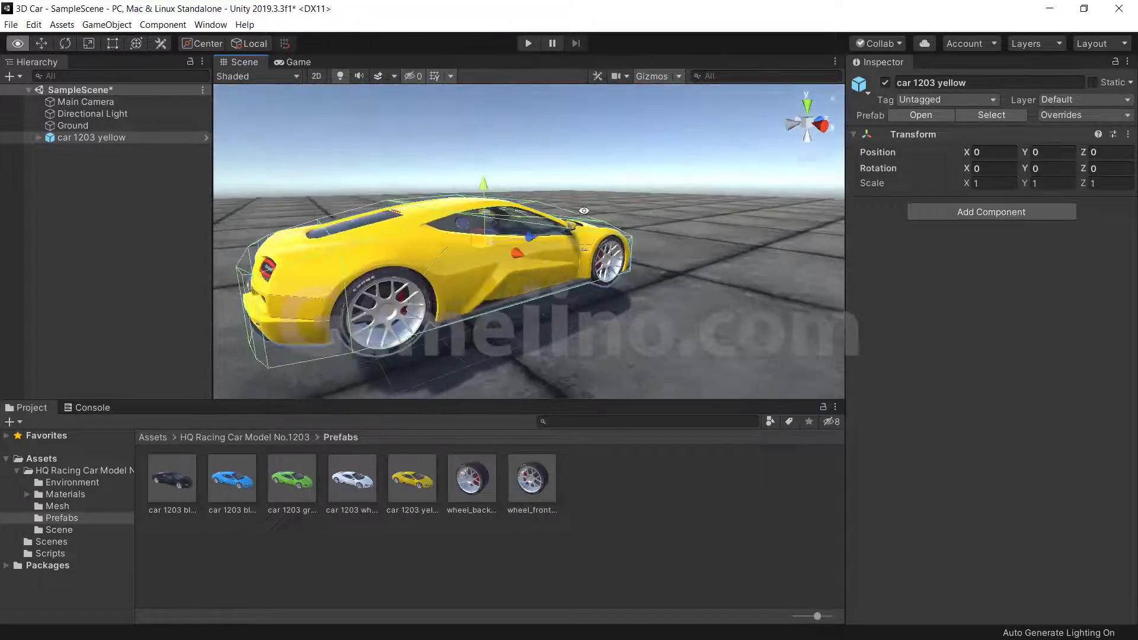
pyautogui.keyDown('alt'); pyautogui.moveTo(658, 255); pyautogui.dragTo(306, 269); pyautogui.keyUp('alt')
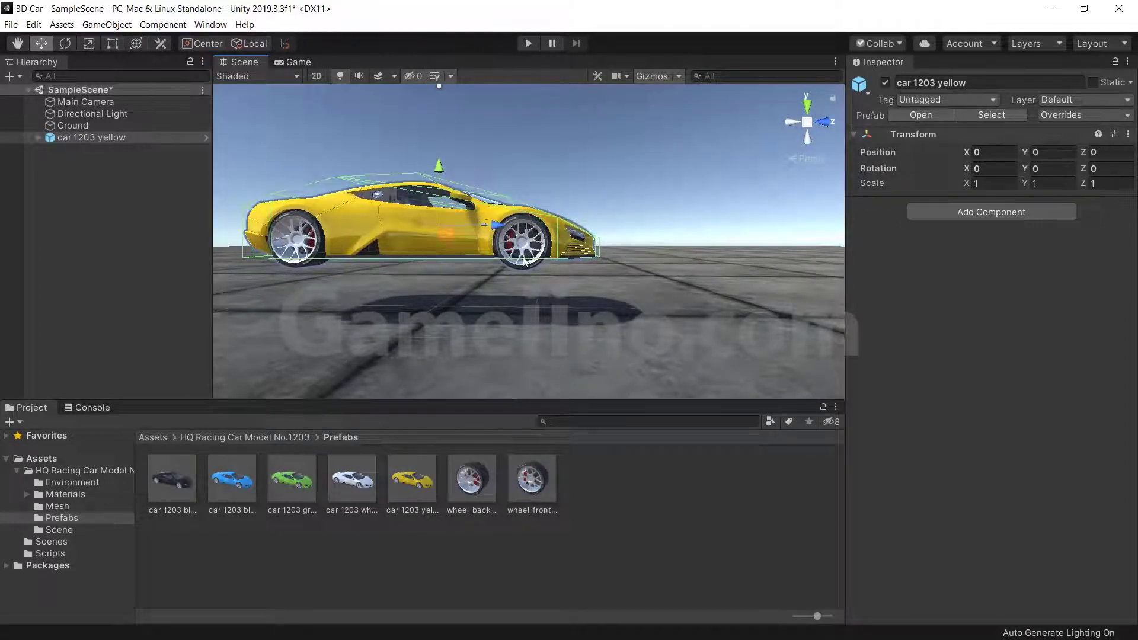
# Zoom in and look at the car's underside, then frame the whole car
pyautogui.scroll(3, 521, 268)
pyautogui.scroll(3, 509, 297)
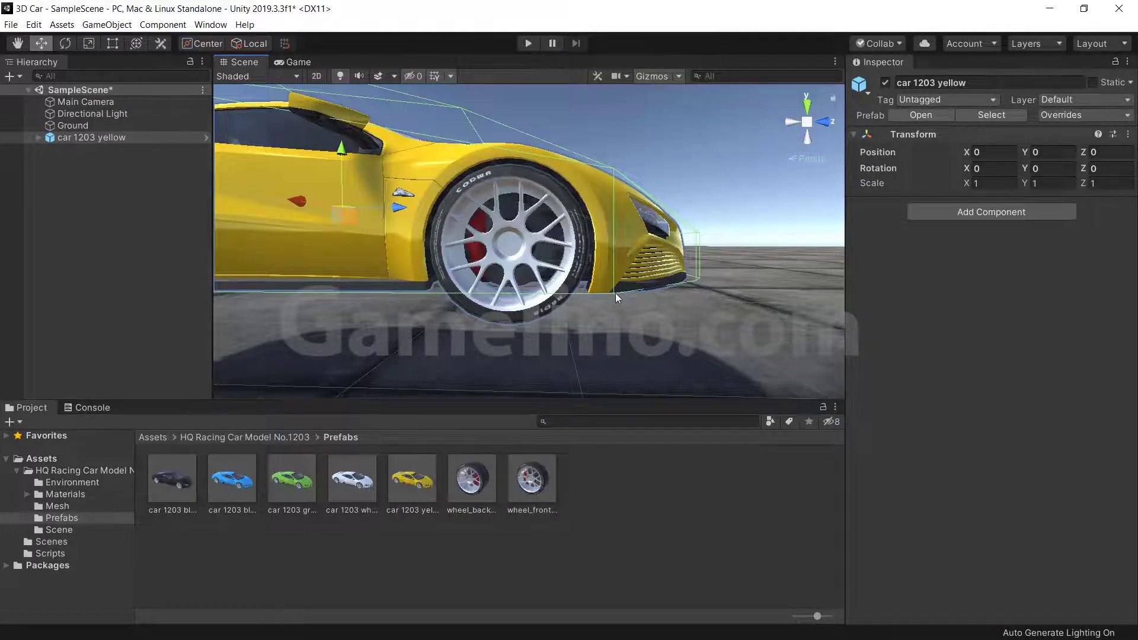
pyautogui.moveTo(617, 296)
pyautogui.keyDown('alt'); pyautogui.mouseDown()
pyautogui.moveTo(558, 227)
pyautogui.moveTo(674, 330)
pyautogui.mouseUp(); pyautogui.keyUp('alt')
pyautogui.keyDown('alt'); pyautogui.moveTo(674, 330); pyautogui.dragTo(288, 287, button='right'); pyautogui.keyUp('alt')
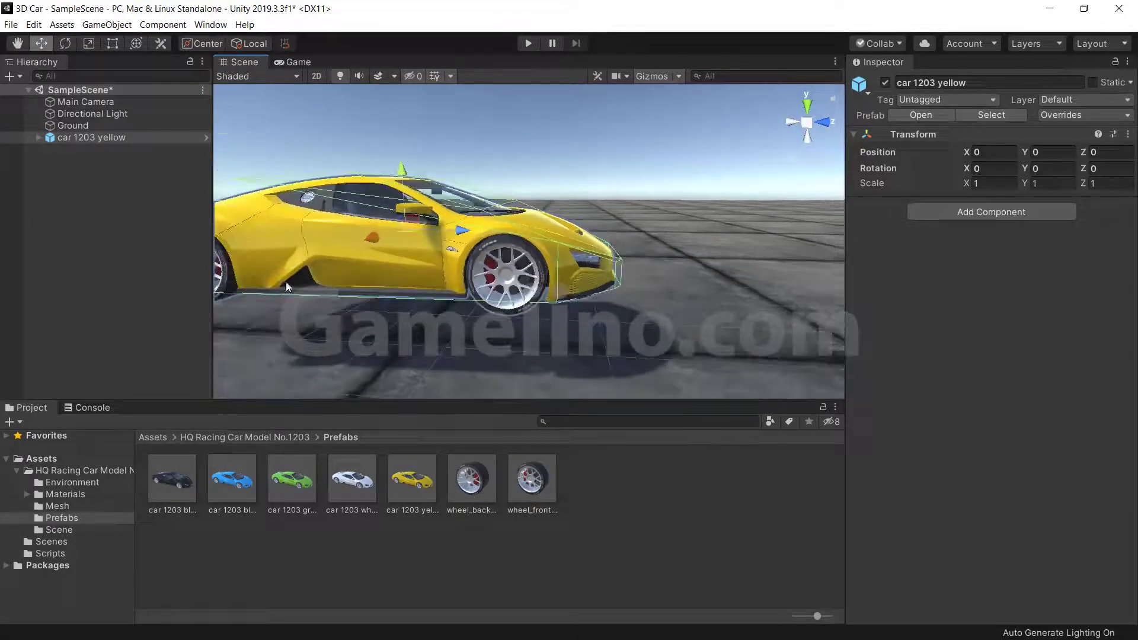
pyautogui.keyDown('alt'); pyautogui.moveTo(372, 290); pyautogui.dragTo(305, 297); pyautogui.keyUp('alt')
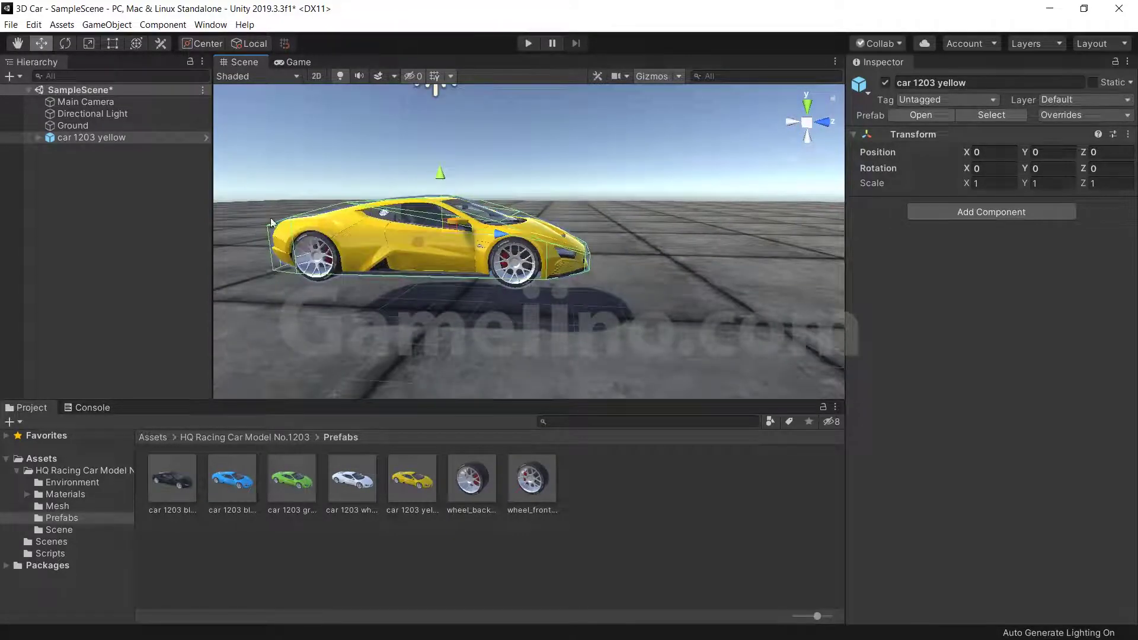
# Unpack the car prefab instance and rename it Car
pyautogui.rightClick(67, 141)
pyautogui.click(107, 282)
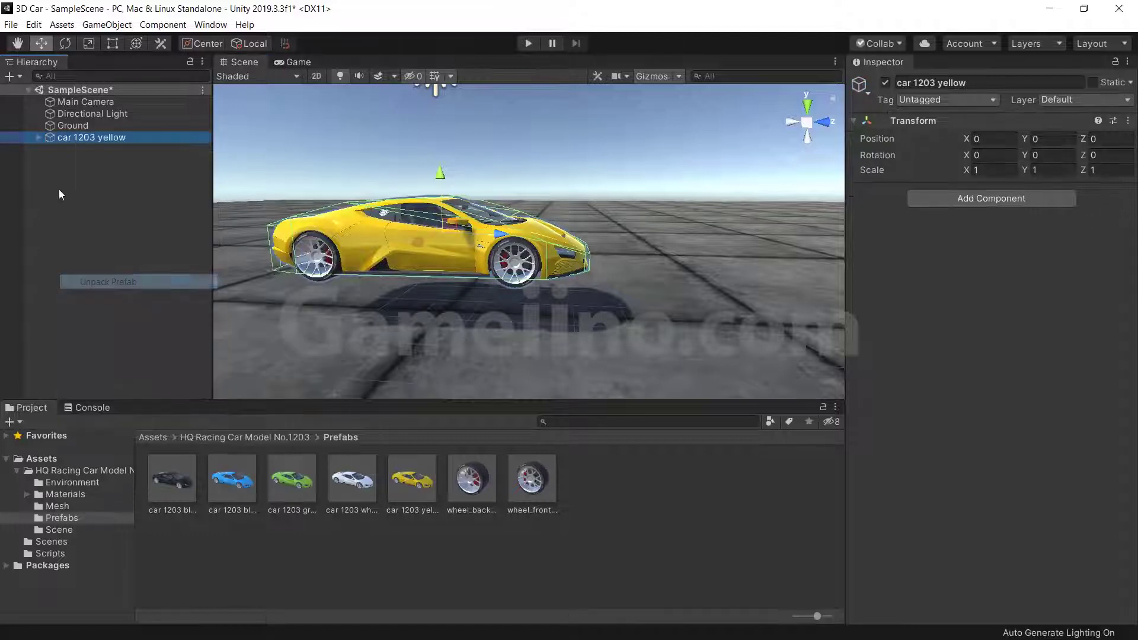
pyautogui.click(978, 82)
pyautogui.write('Ca')
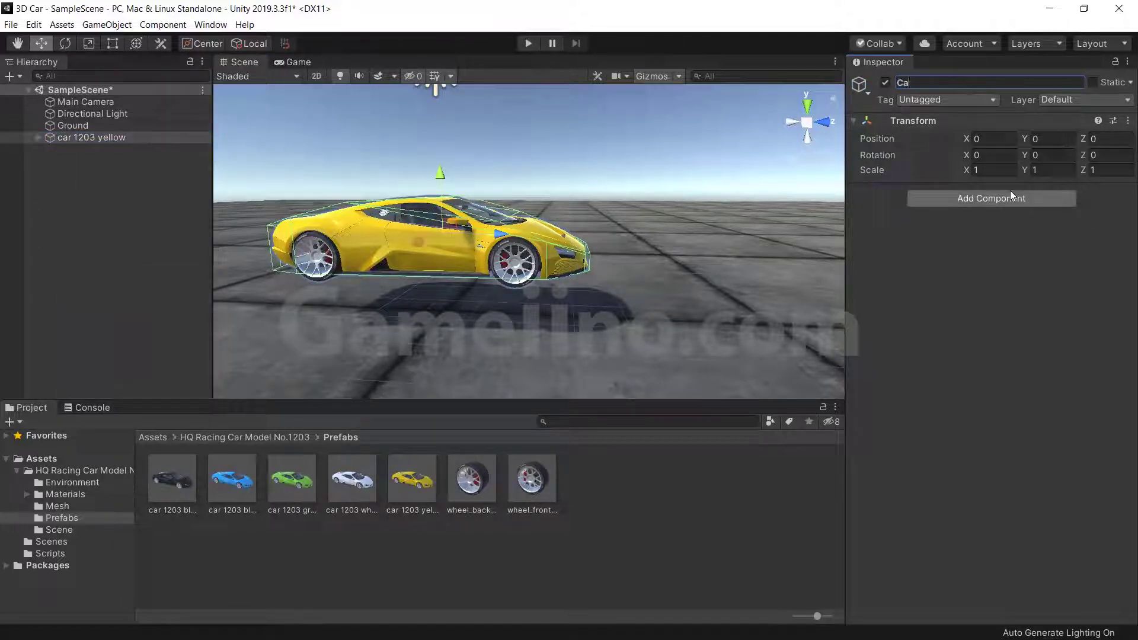
pyautogui.write('r')
pyautogui.press('Return')
# Create an empty Visual child under Car and move Collider through wheel_front_right into it
pyautogui.click(38, 138)
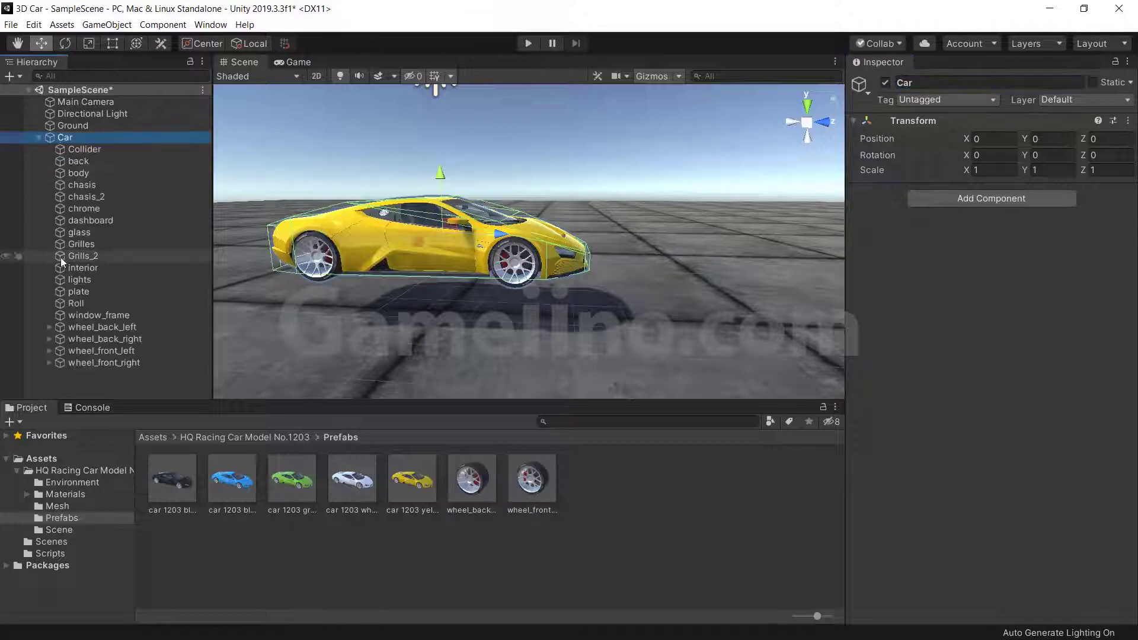
pyautogui.rightClick(73, 136)
pyautogui.click(111, 260)
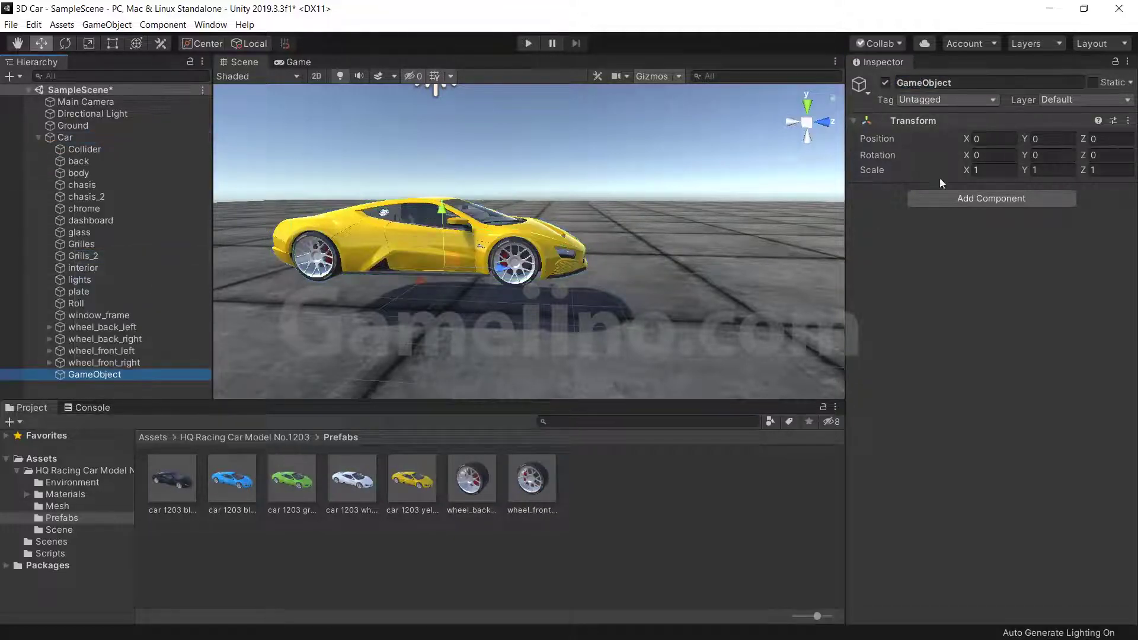
pyautogui.click(948, 82)
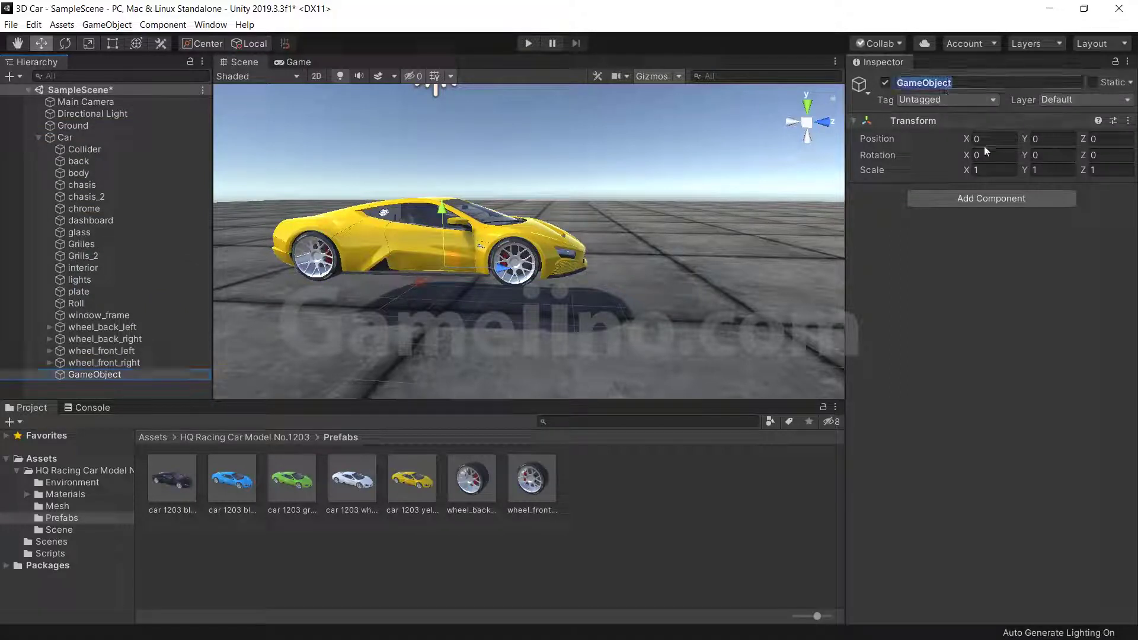
pyautogui.write('Visual')
pyautogui.click(72, 364)
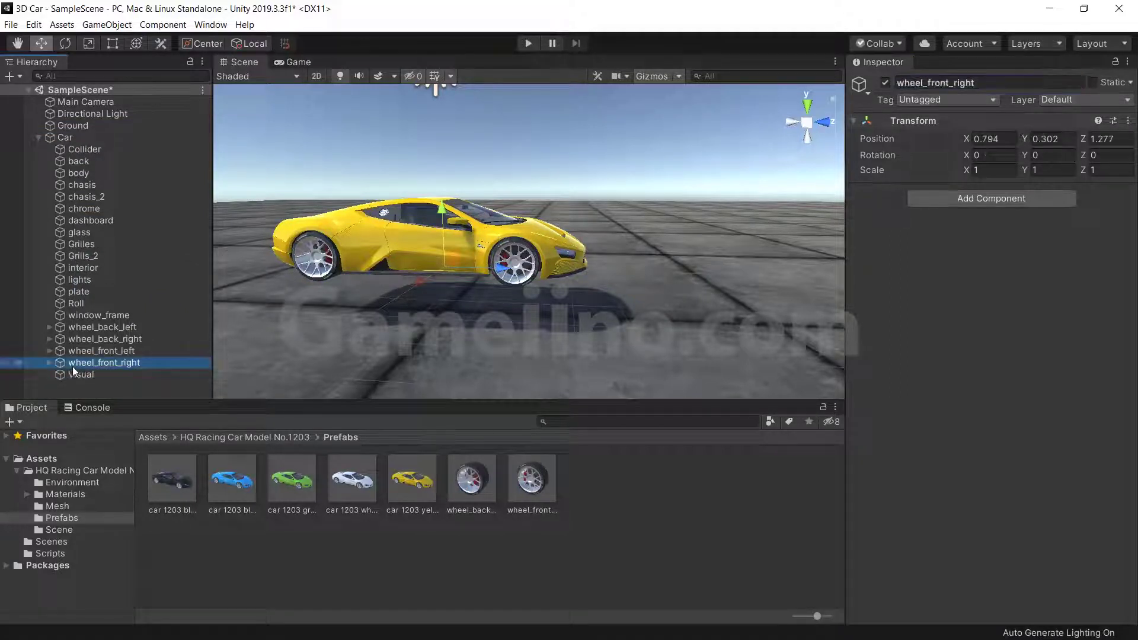
pyautogui.keyDown('shift'); pyautogui.click(74, 149); pyautogui.keyUp('shift')
pyautogui.moveTo(73, 150); pyautogui.dragTo(66, 373)
pyautogui.click(45, 157)
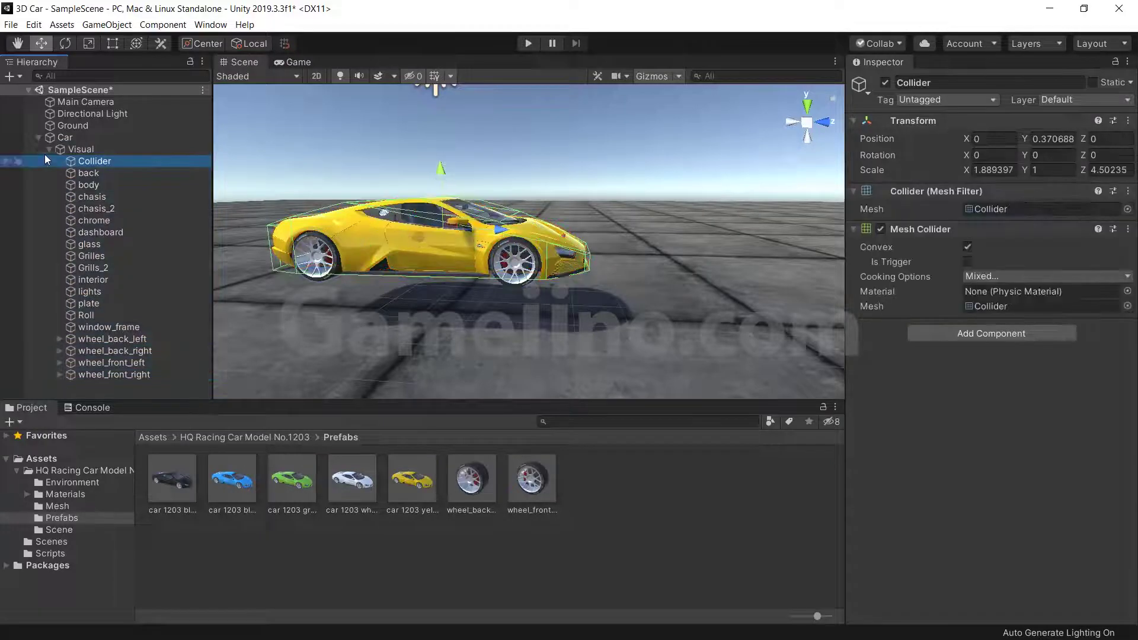
pyautogui.click(50, 149)
# Add an empty Wheels child under Visual and move the four wheels into it
pyautogui.click(49, 149)
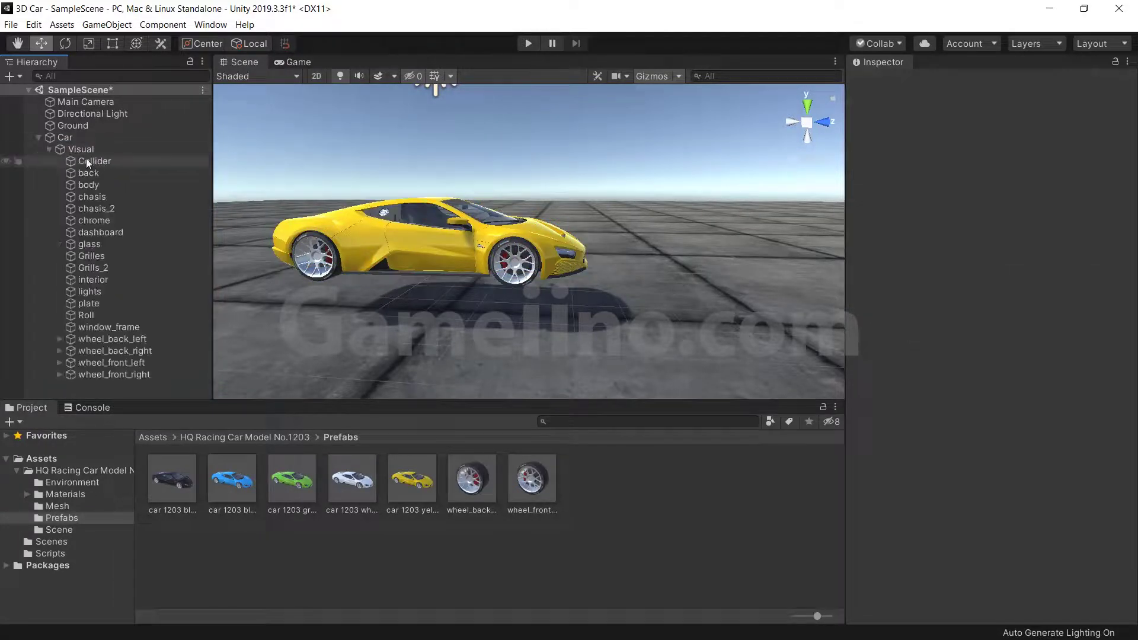
pyautogui.click(86, 152)
pyautogui.rightClick(87, 151)
pyautogui.click(125, 271)
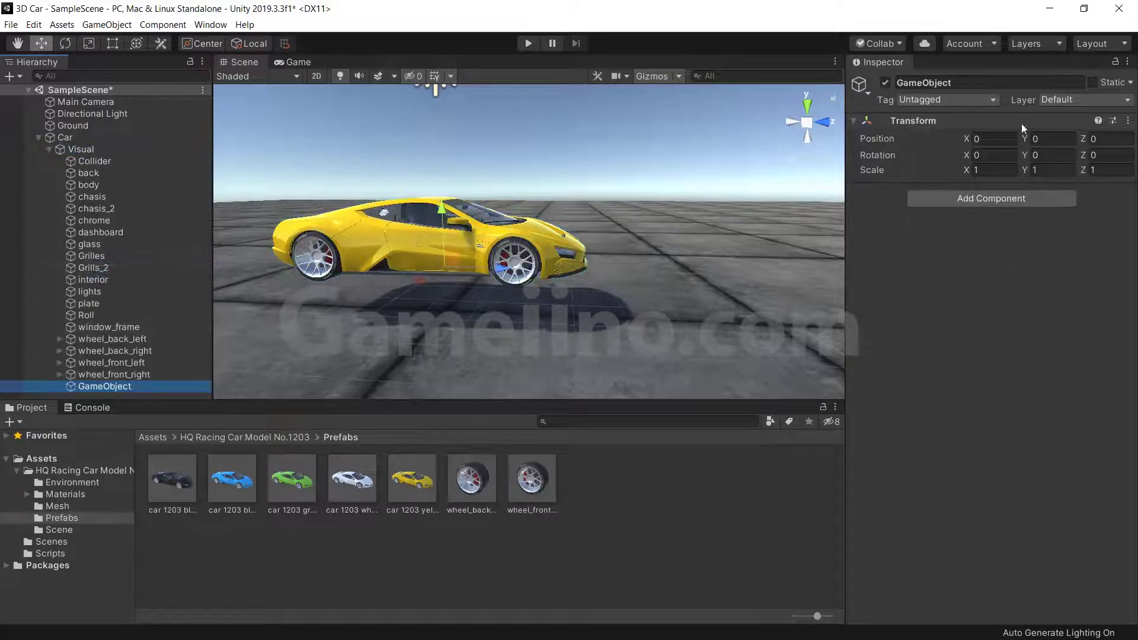
pyautogui.click(960, 83)
pyautogui.write('Wheels')
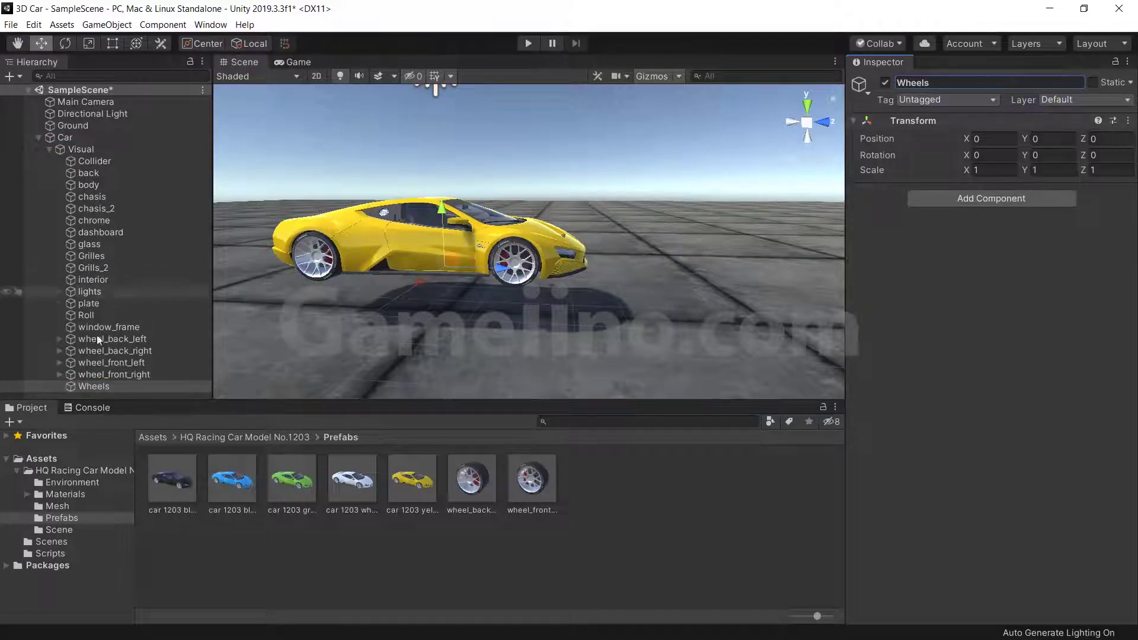
pyautogui.click(89, 374)
pyautogui.keyDown('shift'); pyautogui.click(89, 339); pyautogui.keyUp('shift')
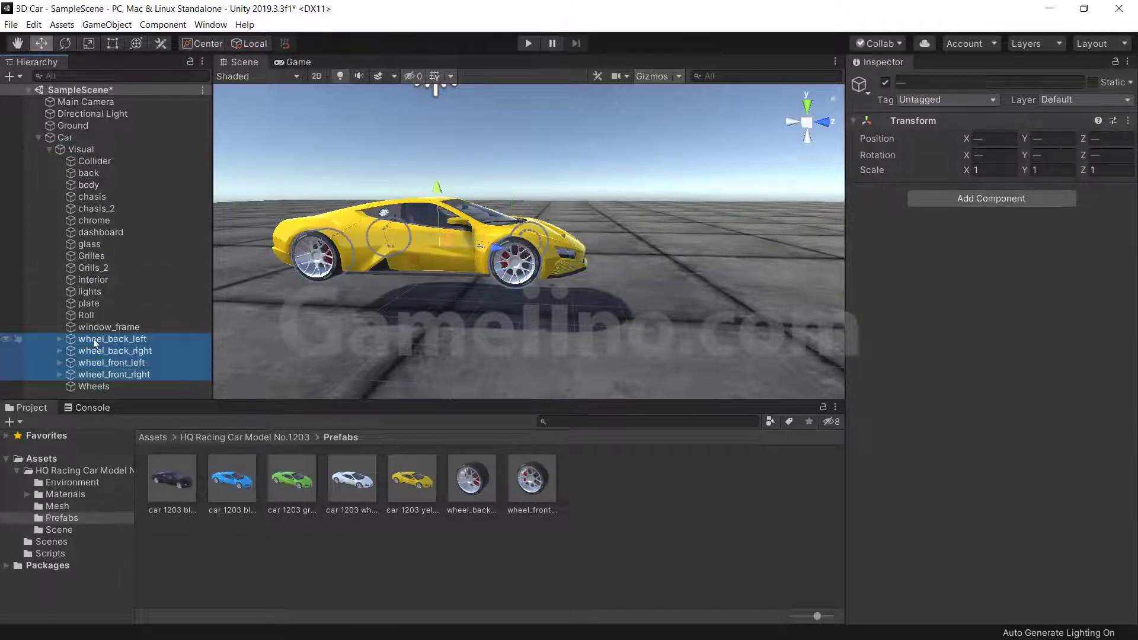
pyautogui.click(884, 83)
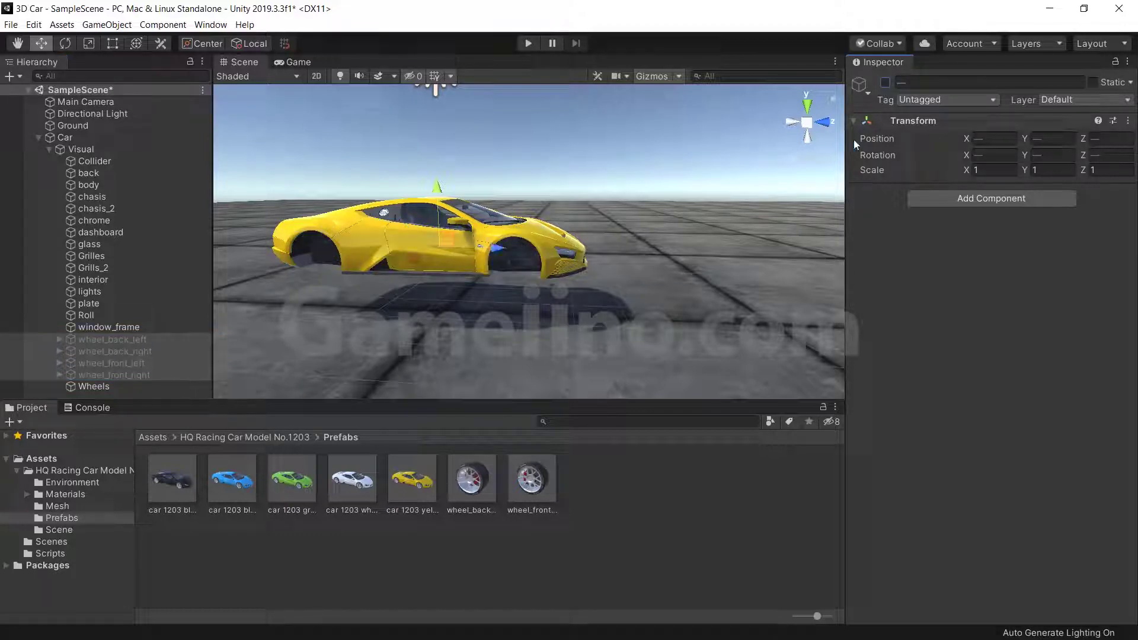
pyautogui.click(885, 83)
pyautogui.moveTo(89, 374); pyautogui.dragTo(89, 387)
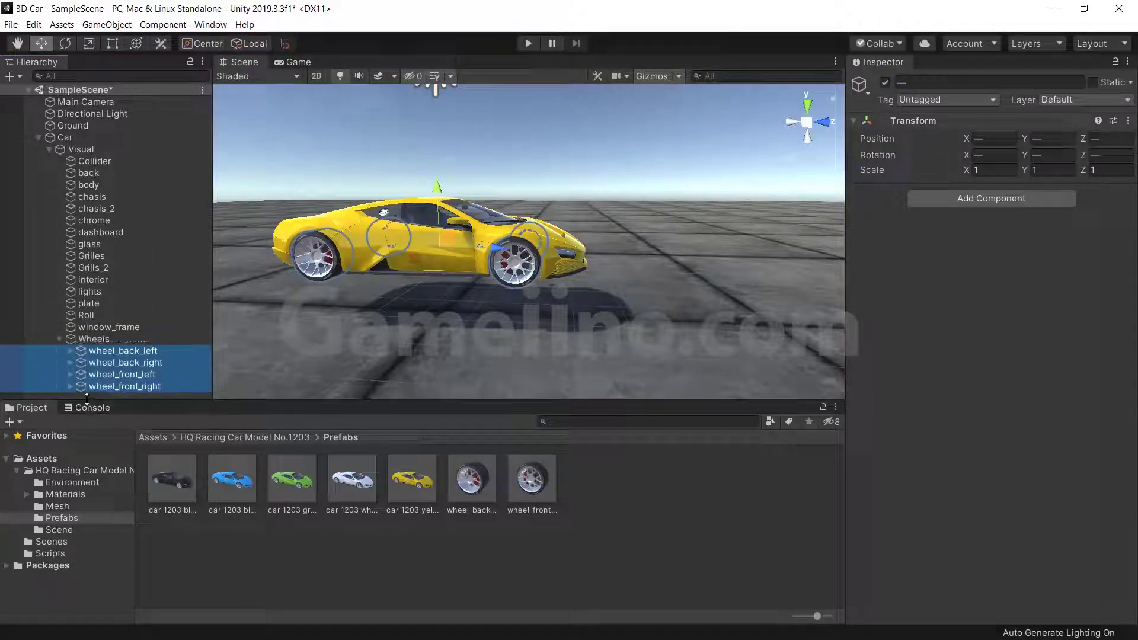
# Create a Wheels Mesh child under Wheels and nest the four wheels inside it
pyautogui.click(105, 340)
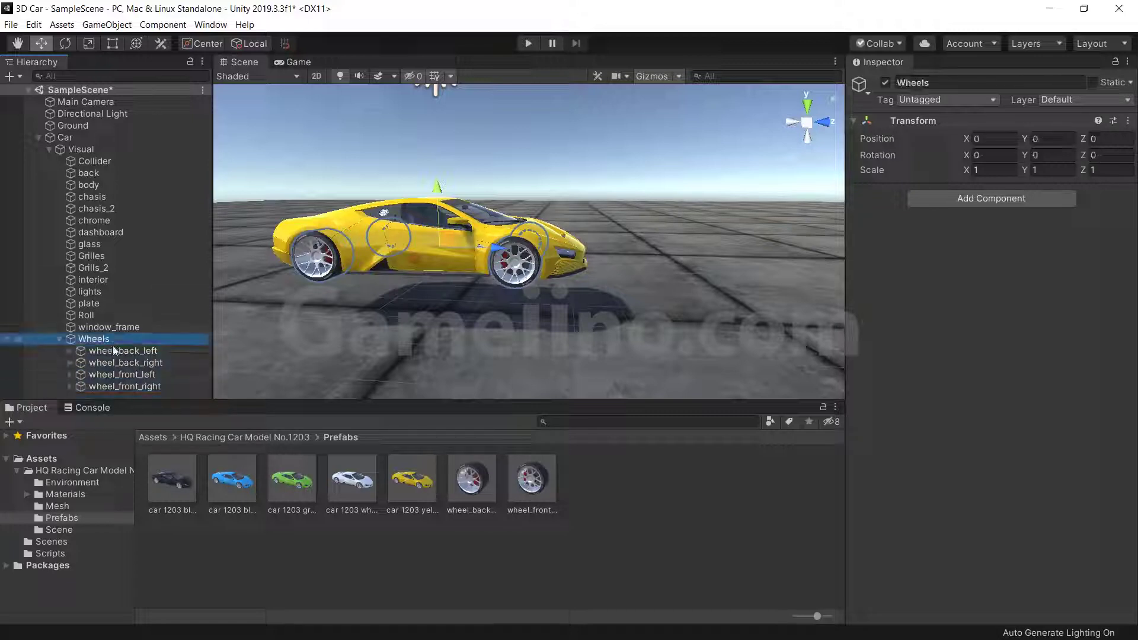
pyautogui.rightClick(102, 338)
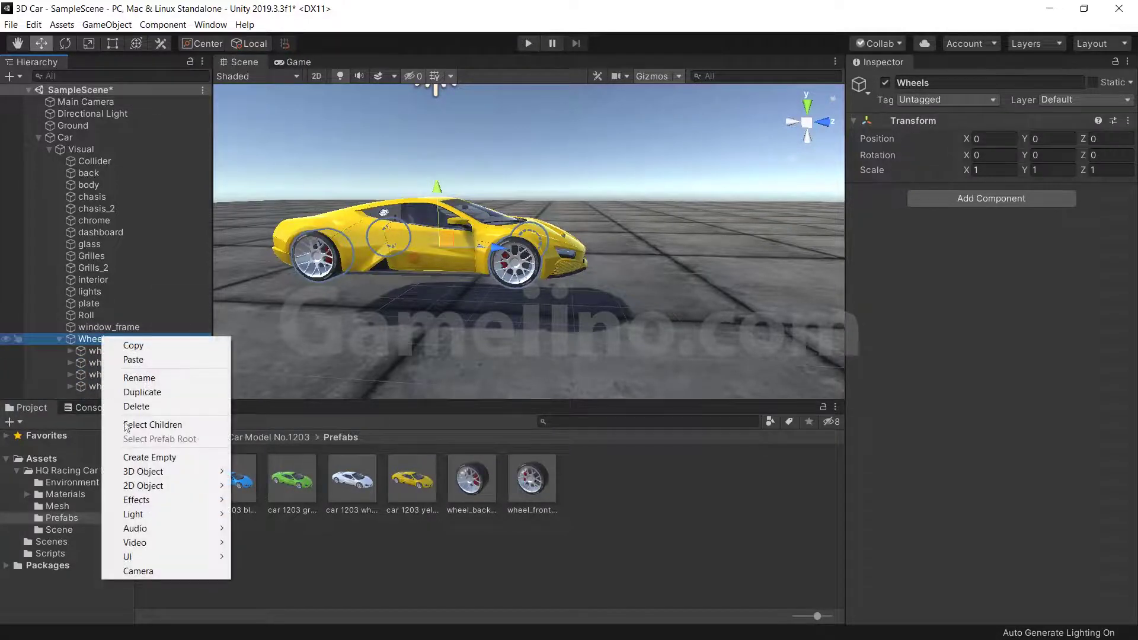
pyautogui.click(150, 457)
pyautogui.click(925, 82)
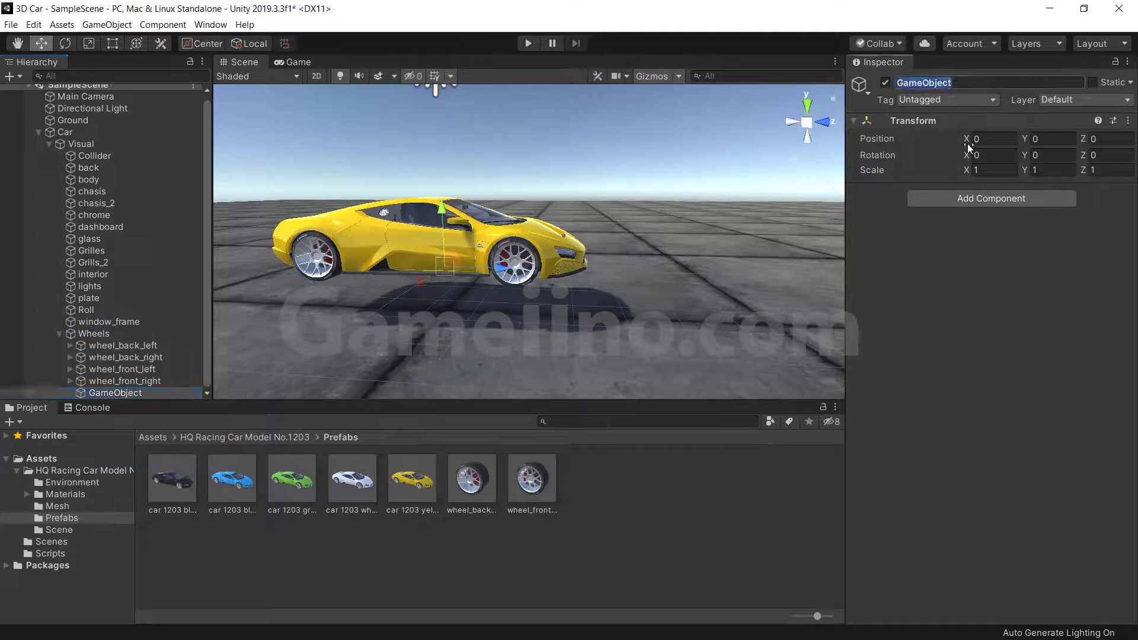
pyautogui.write('Wheels Mwesh')
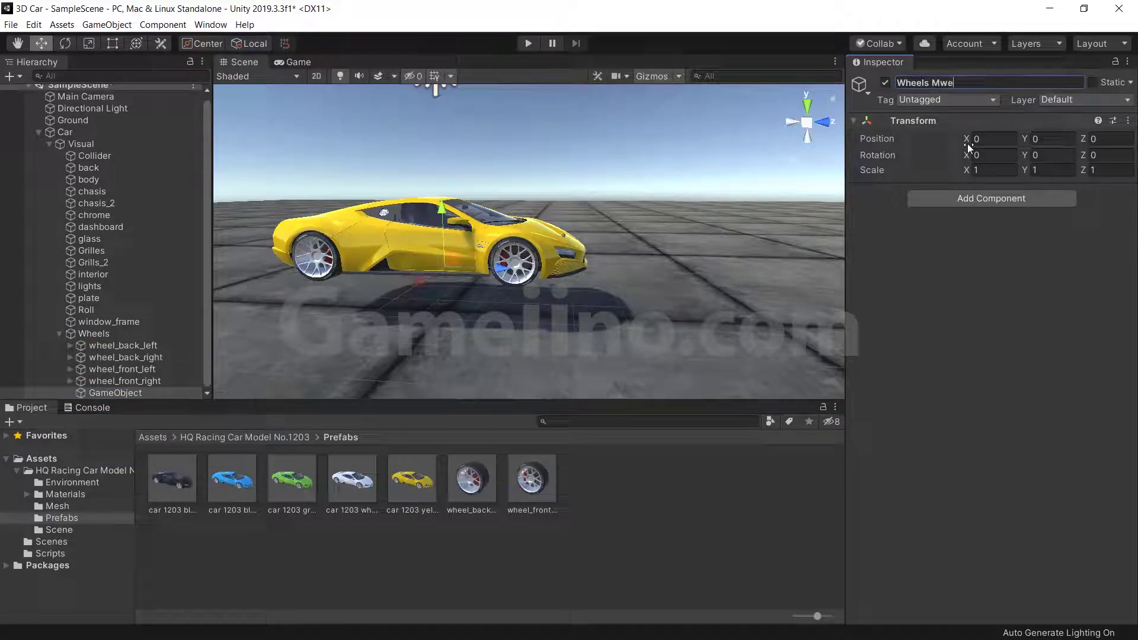
pyautogui.write('sh')
pyautogui.press('Return')
pyautogui.click(127, 382)
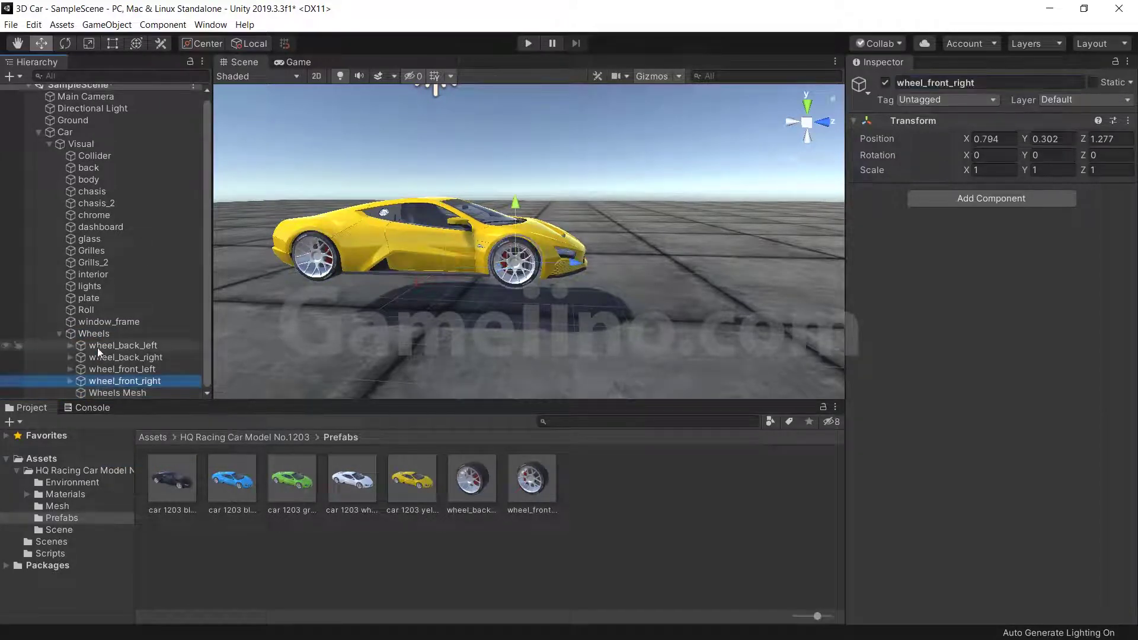
pyautogui.keyDown('shift'); pyautogui.click(118, 345); pyautogui.keyUp('shift')
pyautogui.moveTo(119, 346); pyautogui.dragTo(95, 392)
pyautogui.click(70, 345)
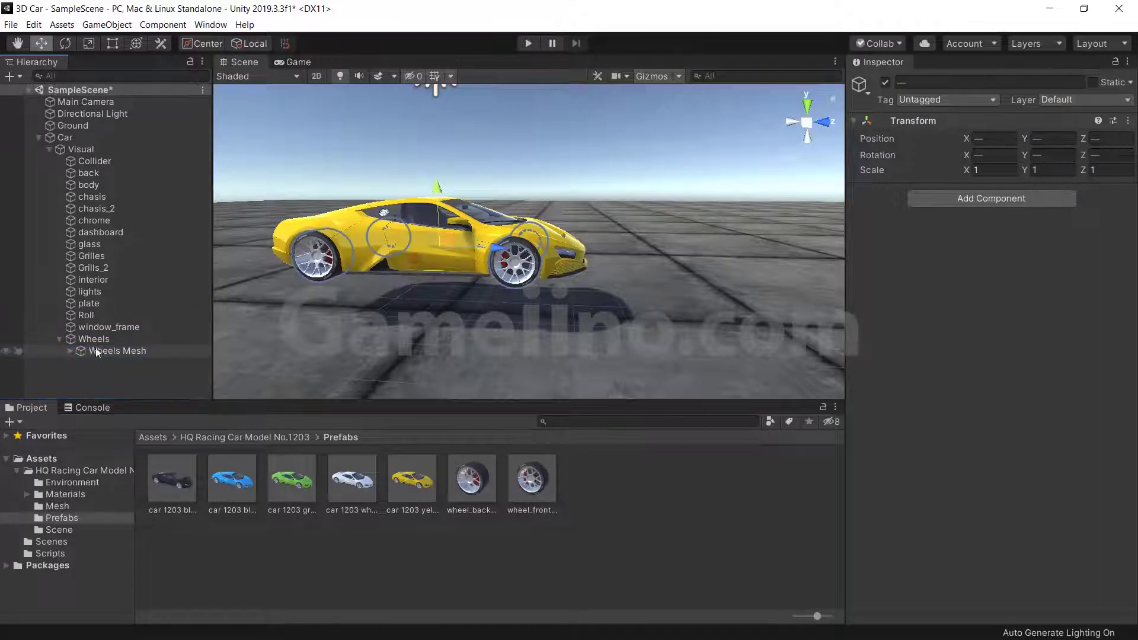
pyautogui.click(107, 351)
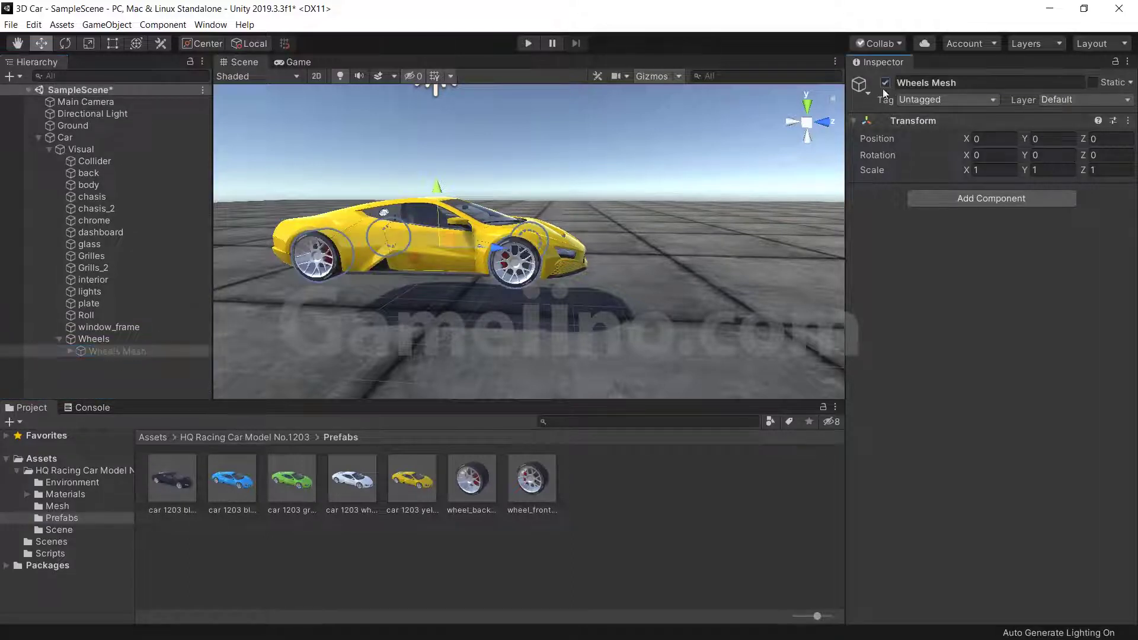
# Add an empty Wheels Colider child under Wheels, then expand Wheels Mesh
pyautogui.click(94, 341)
pyautogui.rightClick(93, 345)
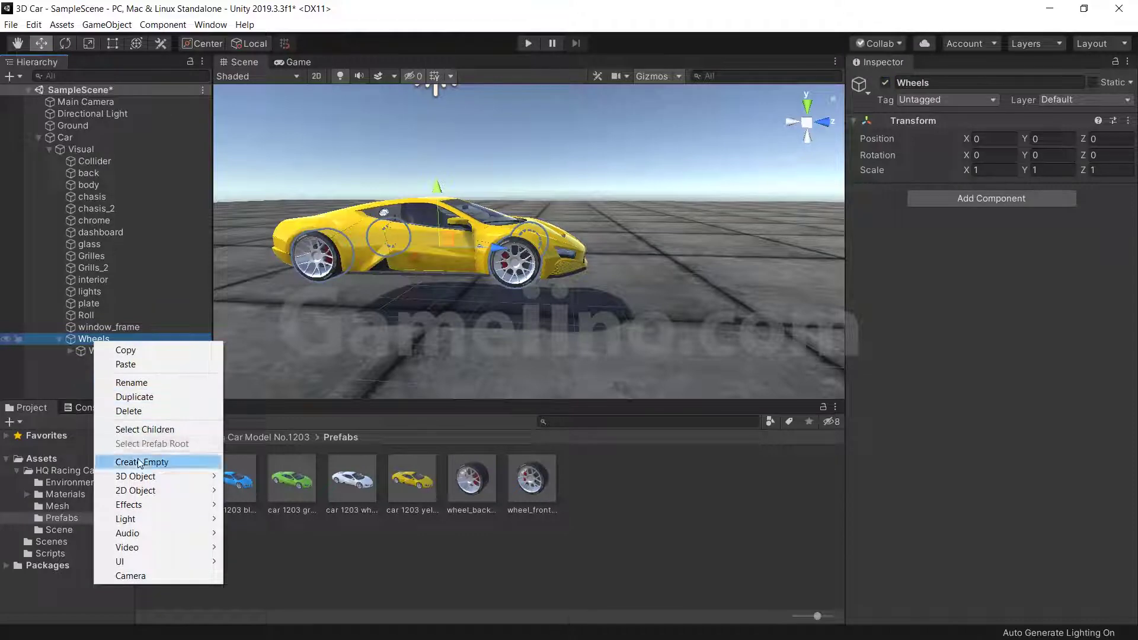
pyautogui.click(119, 459)
pyautogui.click(929, 83)
pyautogui.write('Whee')
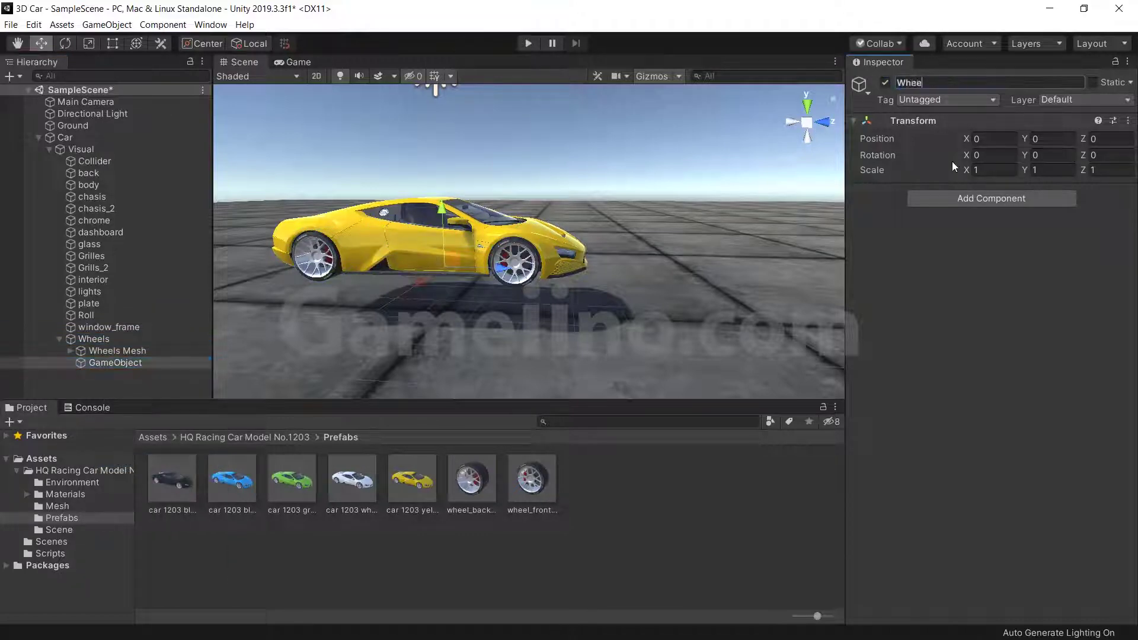
pyautogui.write('ls Colider')
pyautogui.press('Return')
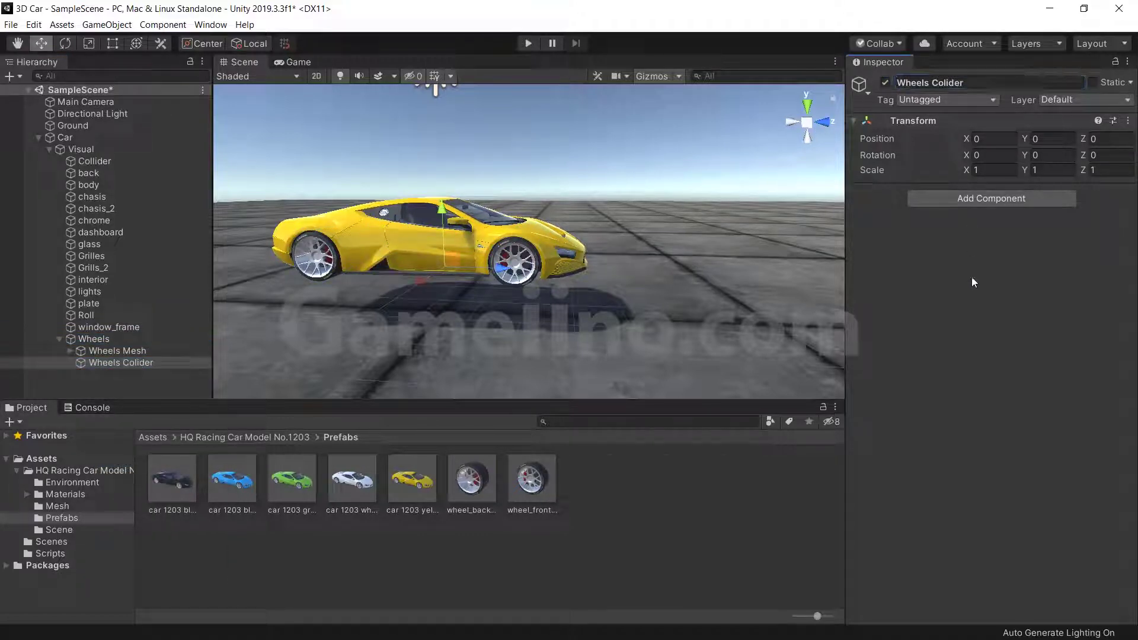
pyautogui.click(109, 351)
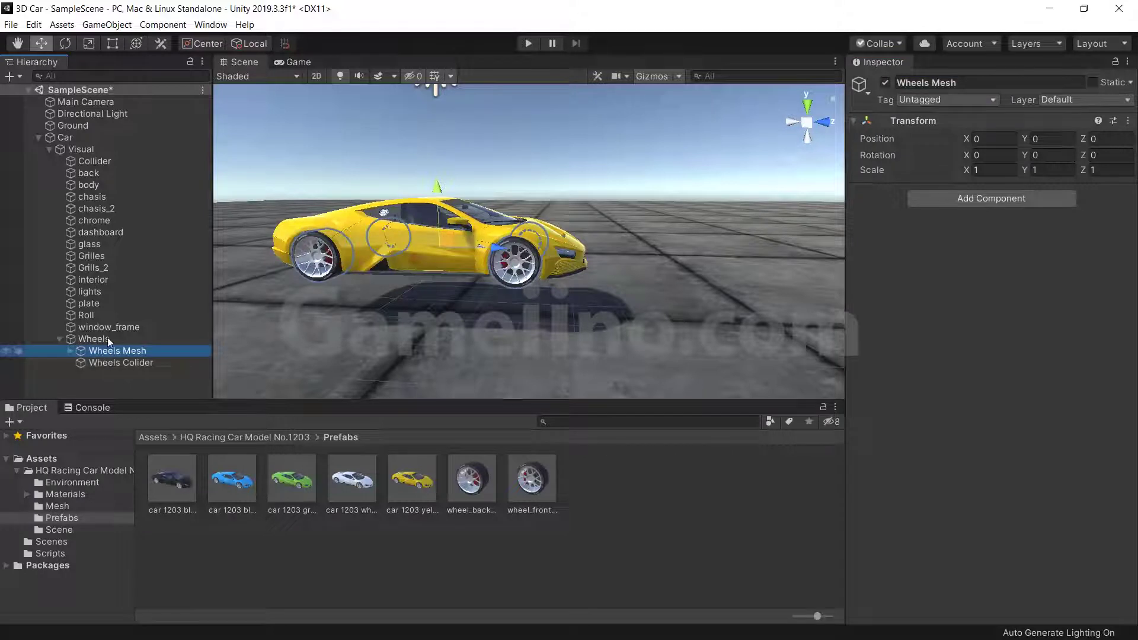
pyautogui.click(69, 352)
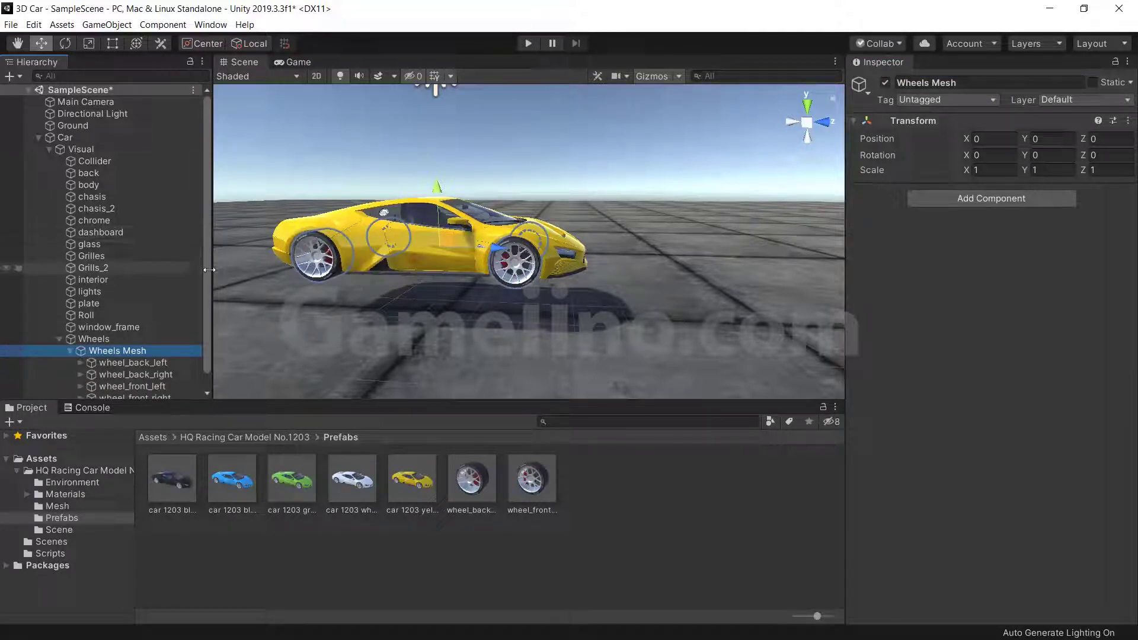
# Identify the back-left wheel from above and rename it Wheel Back Left
pyautogui.scroll(-1, 166, 308)
pyautogui.click(116, 346)
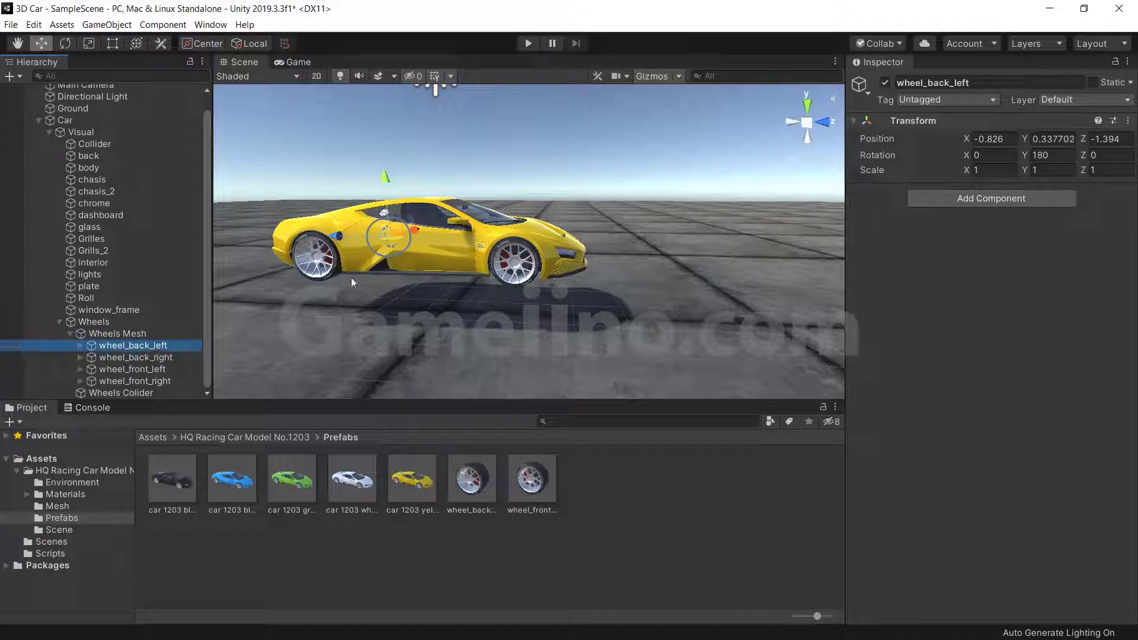
pyautogui.moveTo(401, 235)
pyautogui.keyDown('alt'); pyautogui.mouseDown()
pyautogui.moveTo(533, 183)
pyautogui.moveTo(512, 266)
pyautogui.mouseUp(); pyautogui.keyUp('alt')
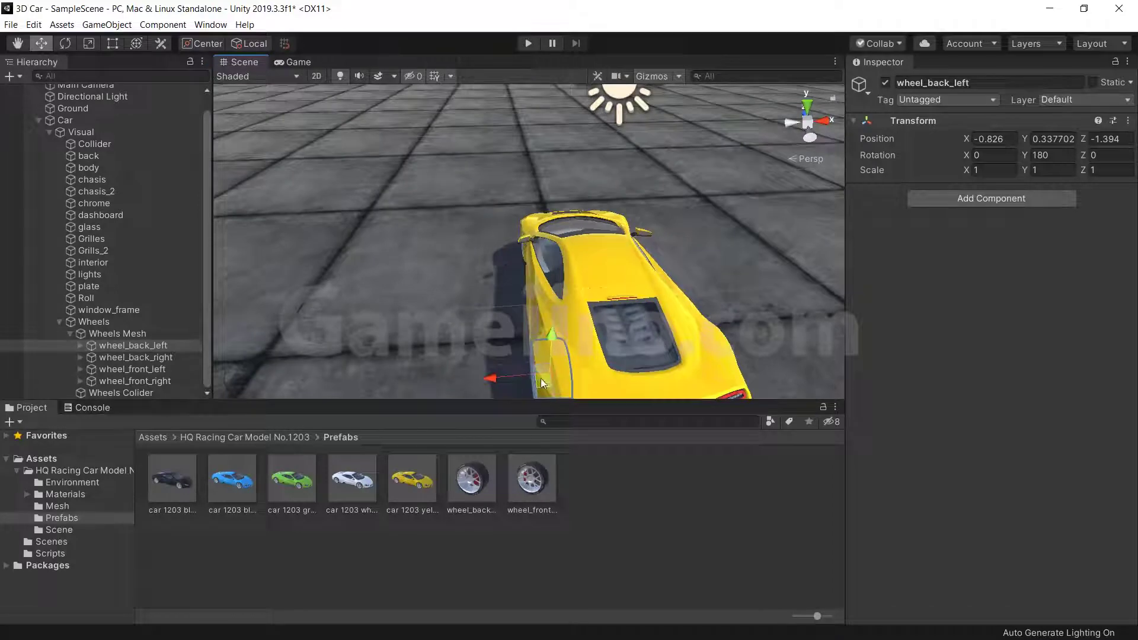
pyautogui.keyDown('alt'); pyautogui.moveTo(533, 379); pyautogui.dragTo(652, 307); pyautogui.keyUp('alt')
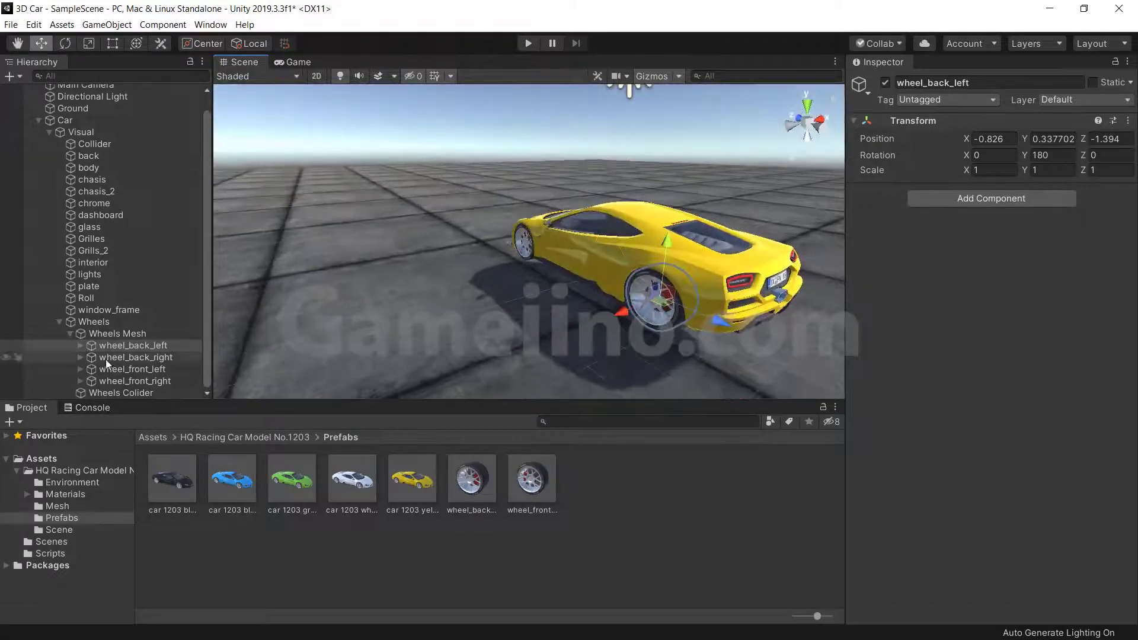
pyautogui.click(948, 83)
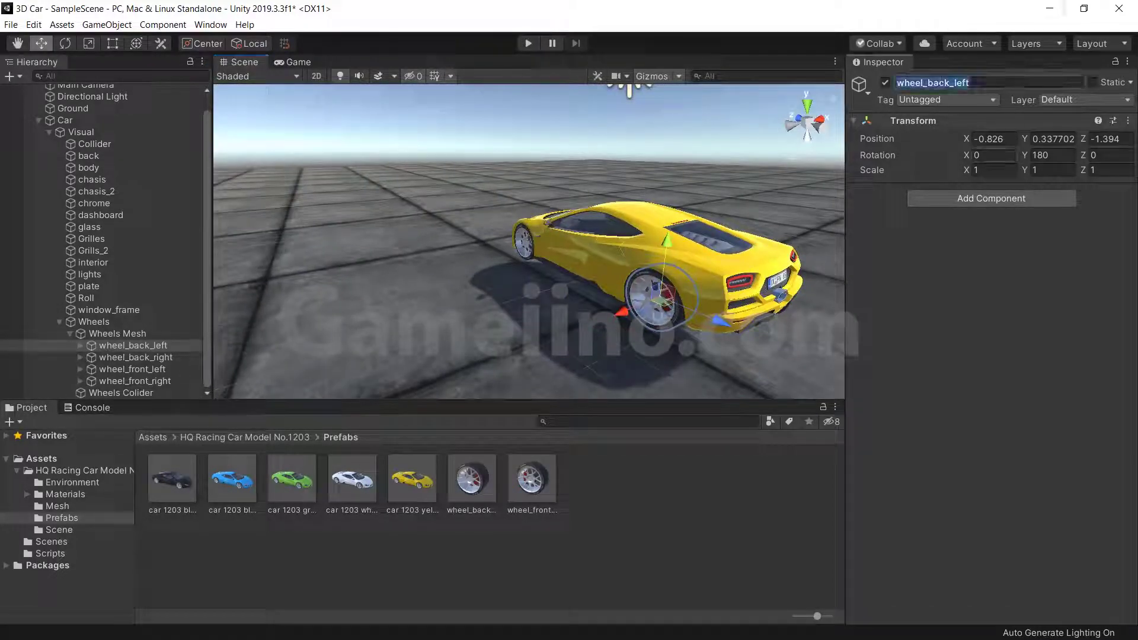
pyautogui.write('Wheel')
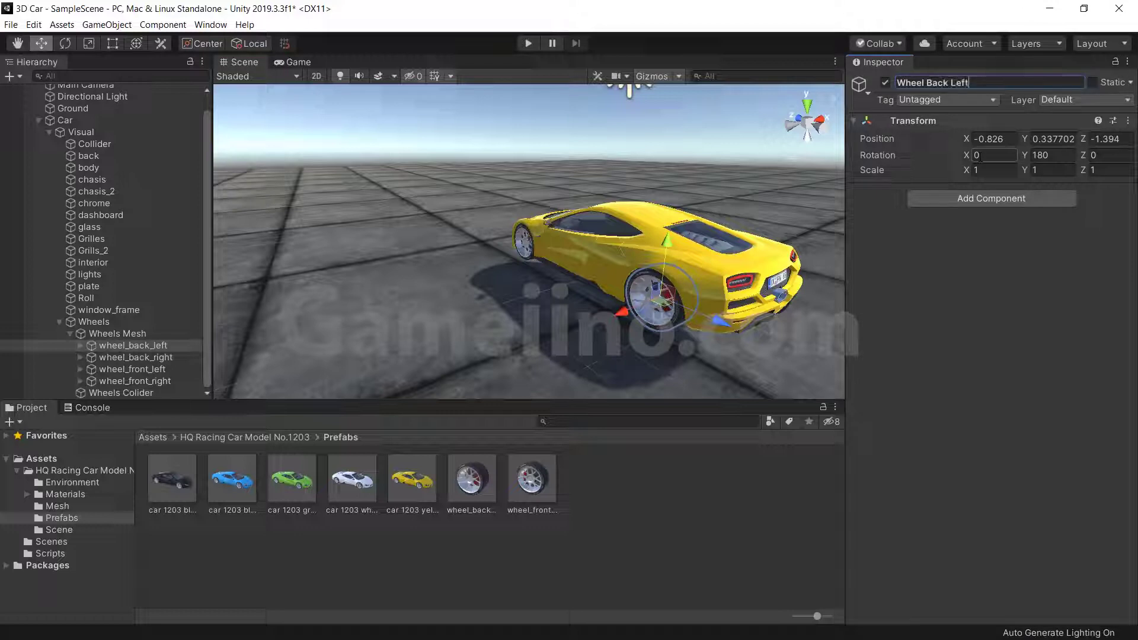
pyautogui.press('Return')
# Rename the other wheels Wheel Back Right, Wheel Front Left and Wheel Front Right
pyautogui.click(156, 358)
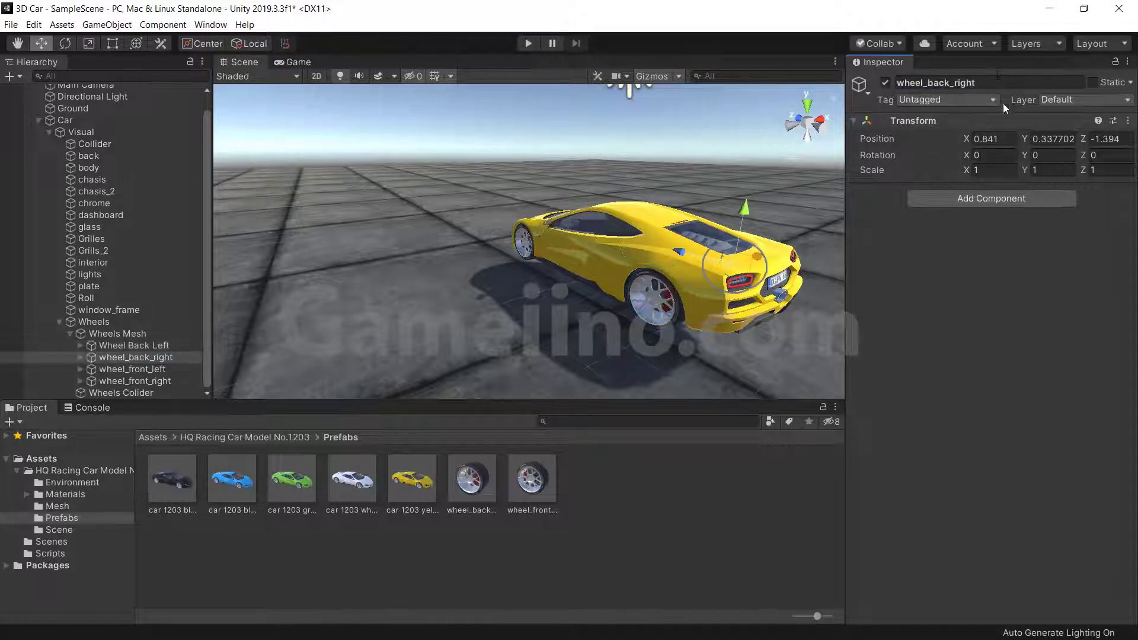
pyautogui.click(996, 83)
pyautogui.write('Wheel Back Right')
pyautogui.press('Return')
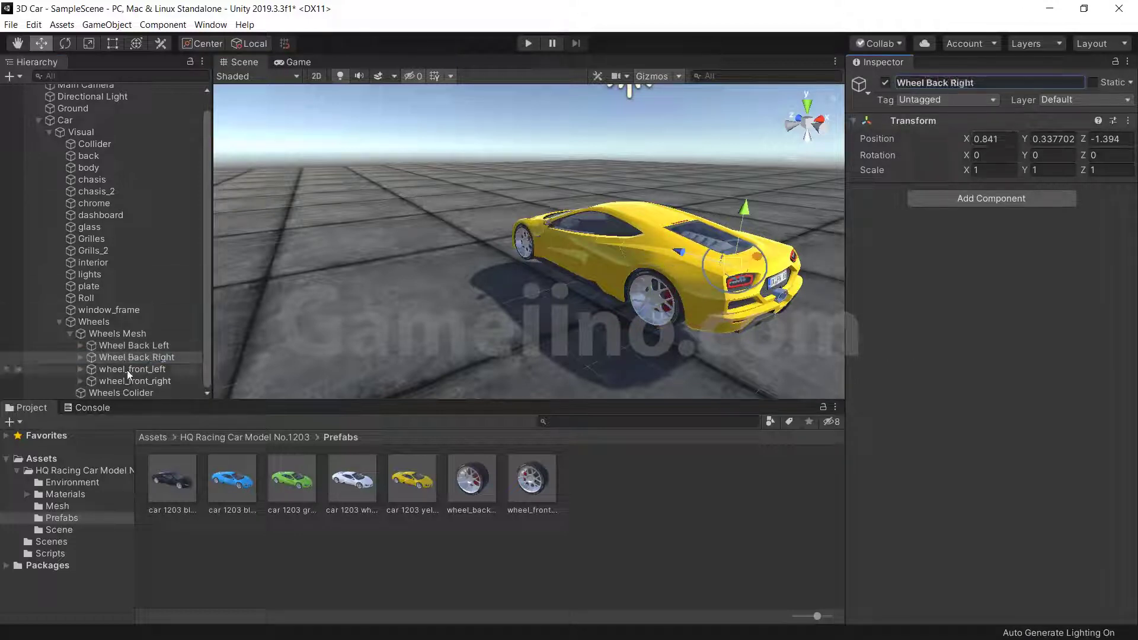
pyautogui.click(132, 369)
pyautogui.write('Wheel Front ')
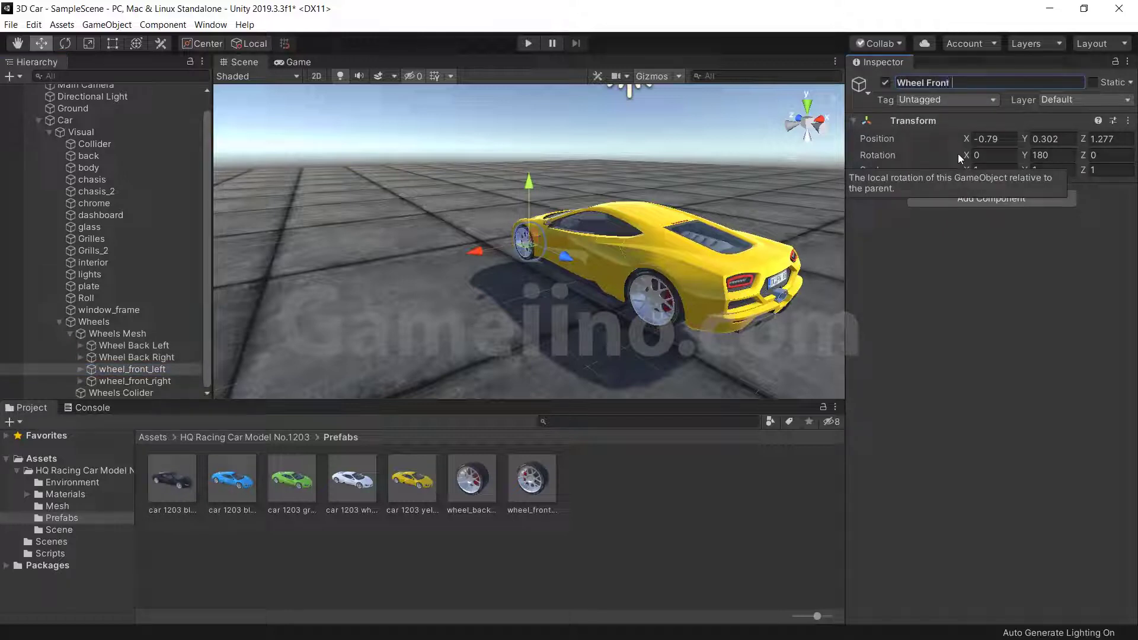
pyautogui.write('Left')
pyautogui.press('Return')
pyautogui.click(135, 381)
pyautogui.click(996, 82)
pyautogui.write('W')
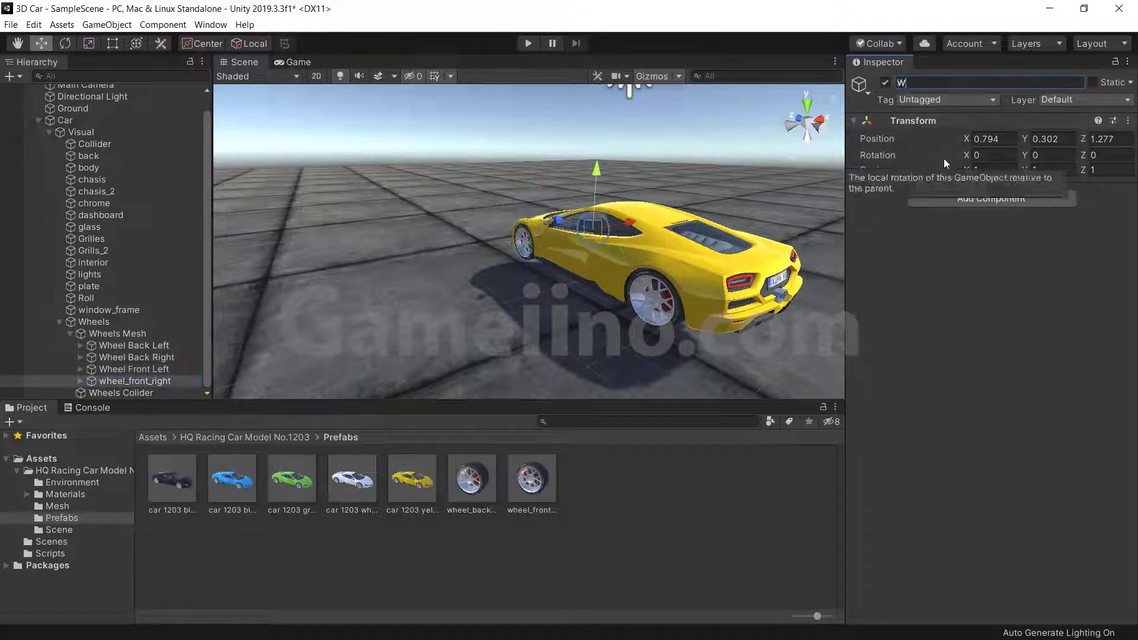
pyautogui.write('heel Front Right')
pyautogui.press('Return')
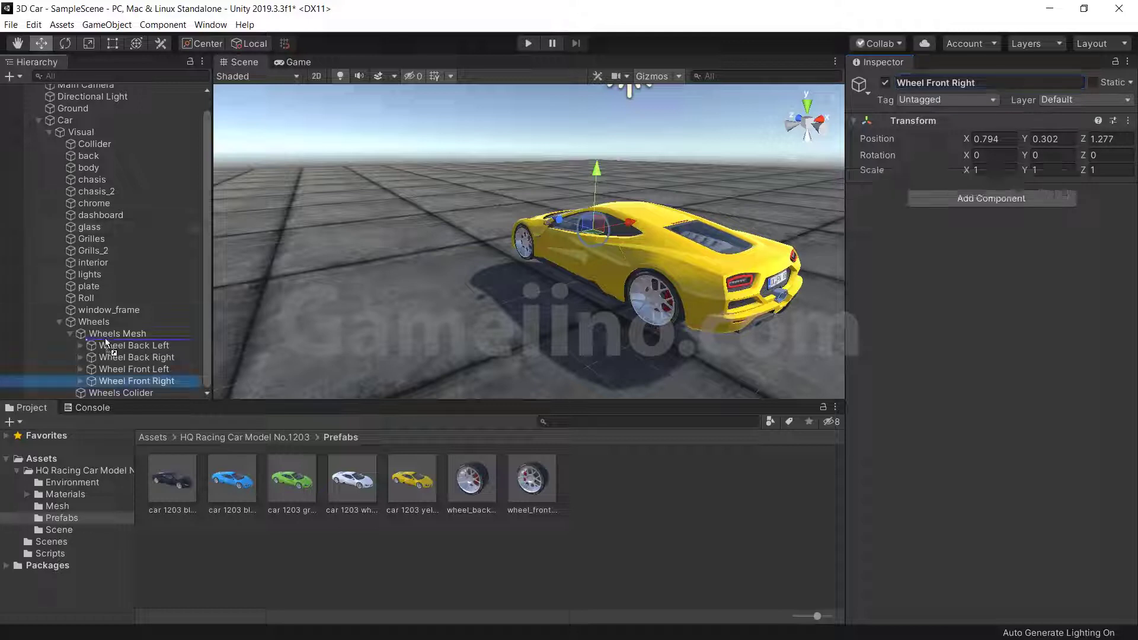
# Move Wheel Front Right to the top of Wheels Mesh and check the back wheels' positions
pyautogui.moveTo(125, 382)
pyautogui.mouseDown()
pyautogui.moveTo(105, 340)
pyautogui.moveTo(122, 364)
pyautogui.mouseUp()
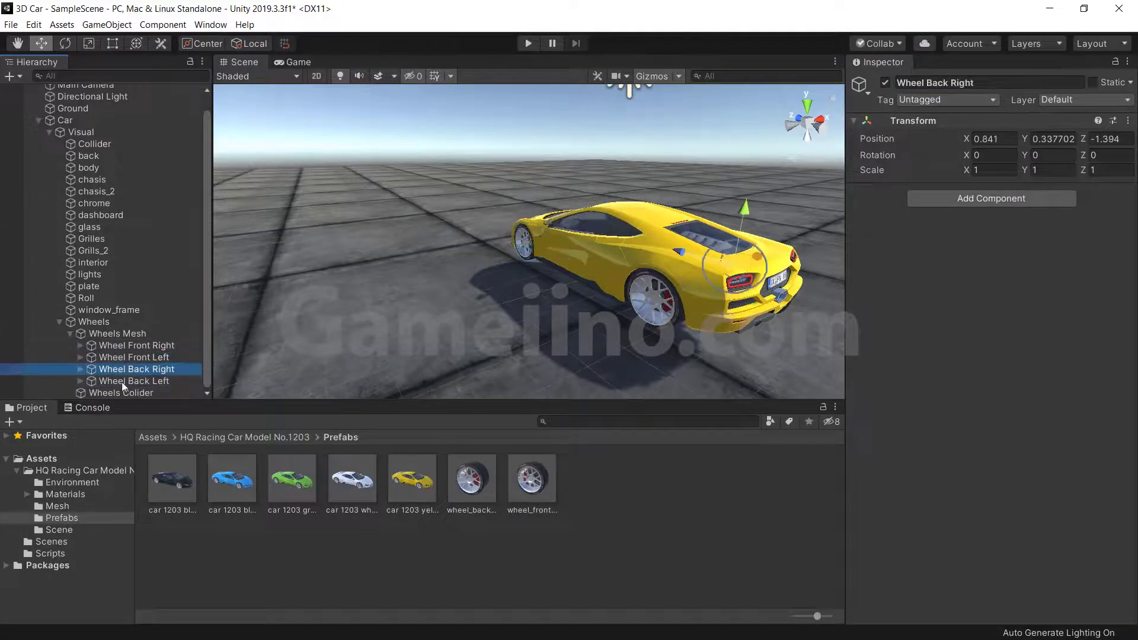
pyautogui.click(110, 347)
pyautogui.click(148, 356)
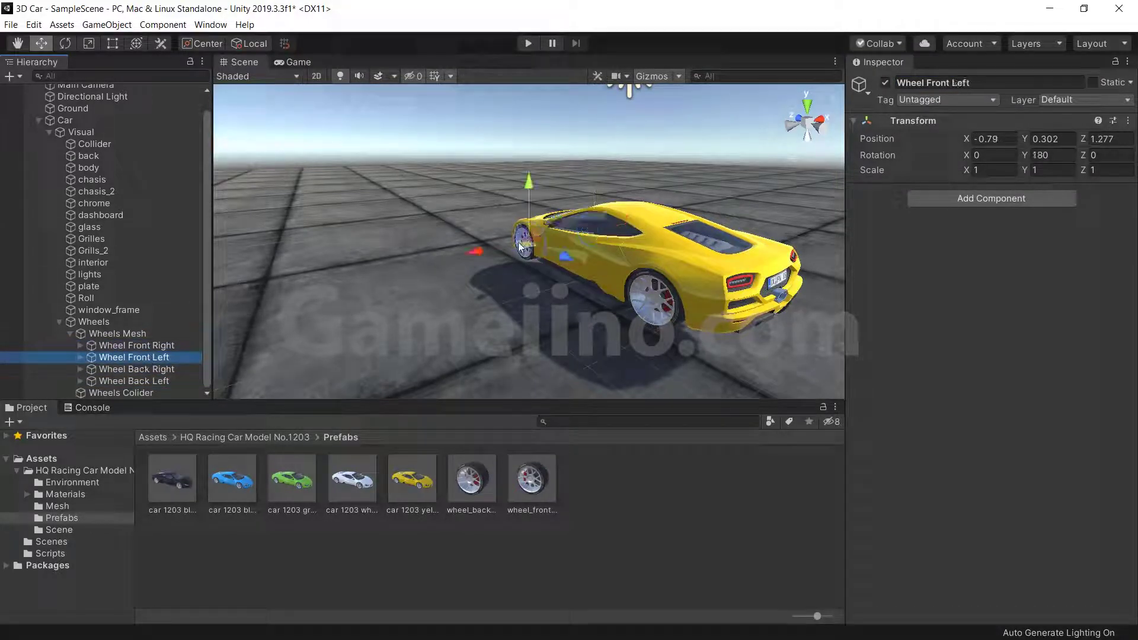
pyautogui.click(146, 371)
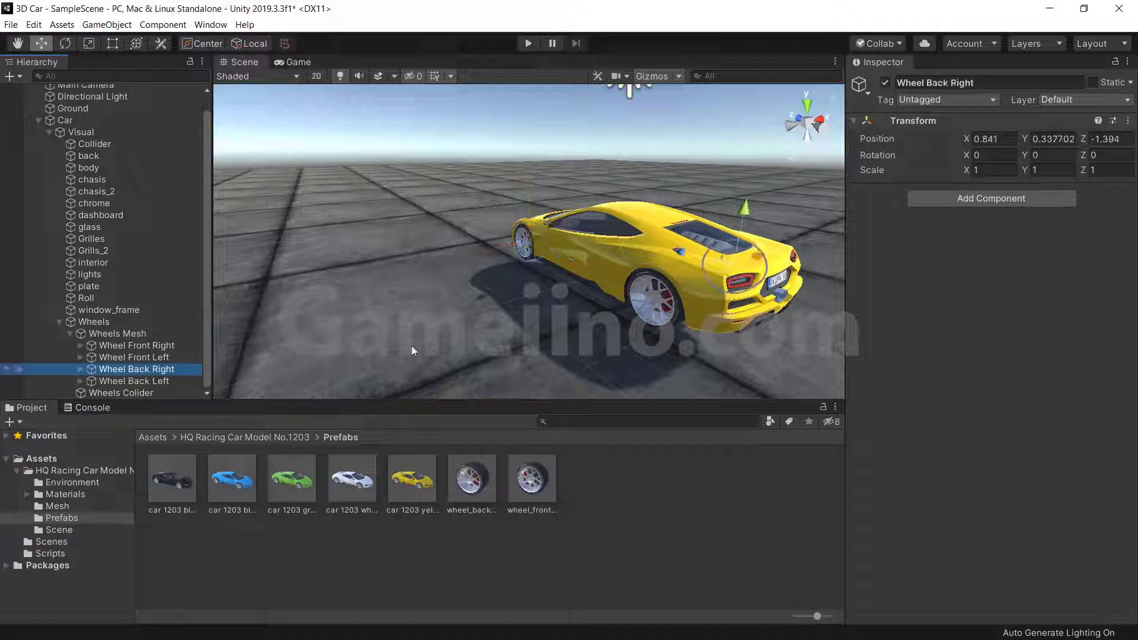
pyautogui.click(167, 381)
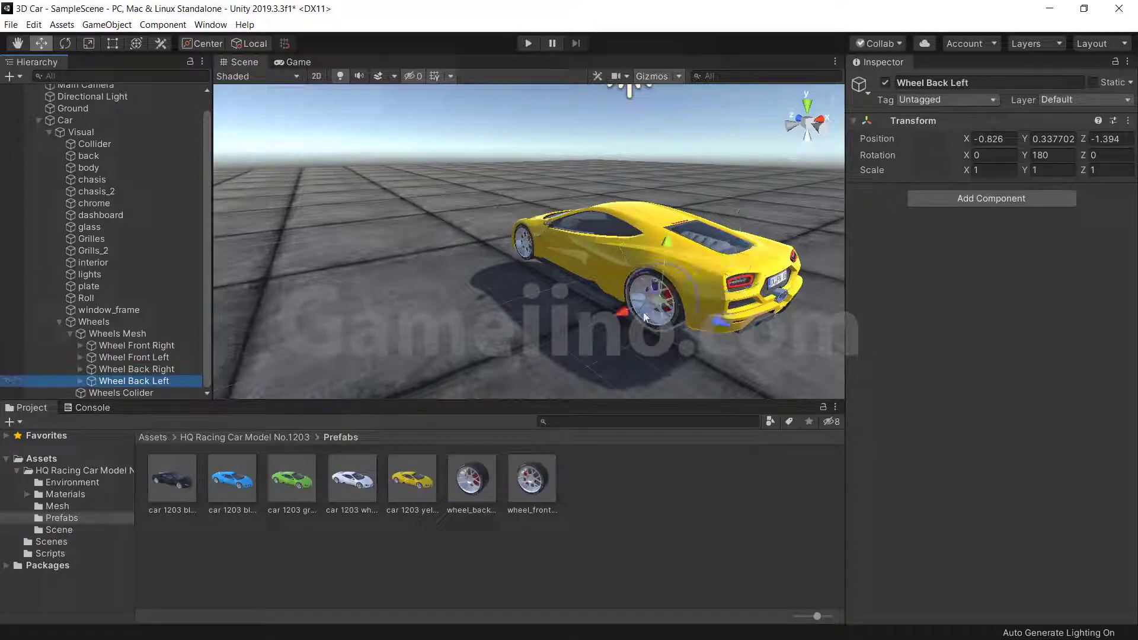
pyautogui.click(70, 336)
pyautogui.rightClick(105, 362)
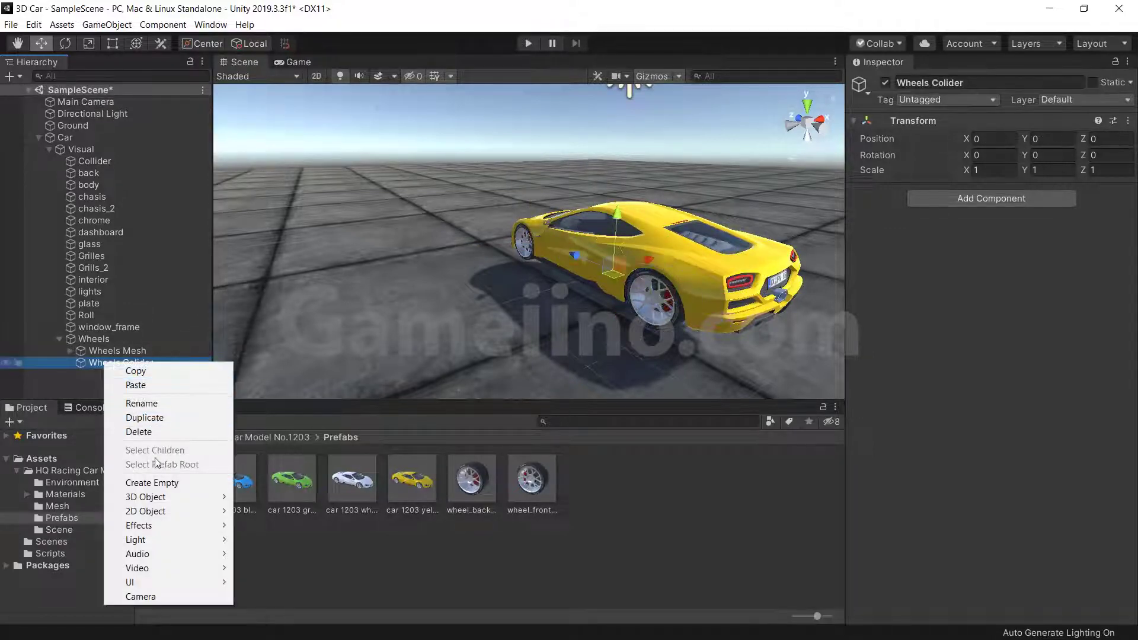
# Create an empty child under Wheels Colider named Colider Front Right
pyautogui.click(153, 482)
pyautogui.click(942, 83)
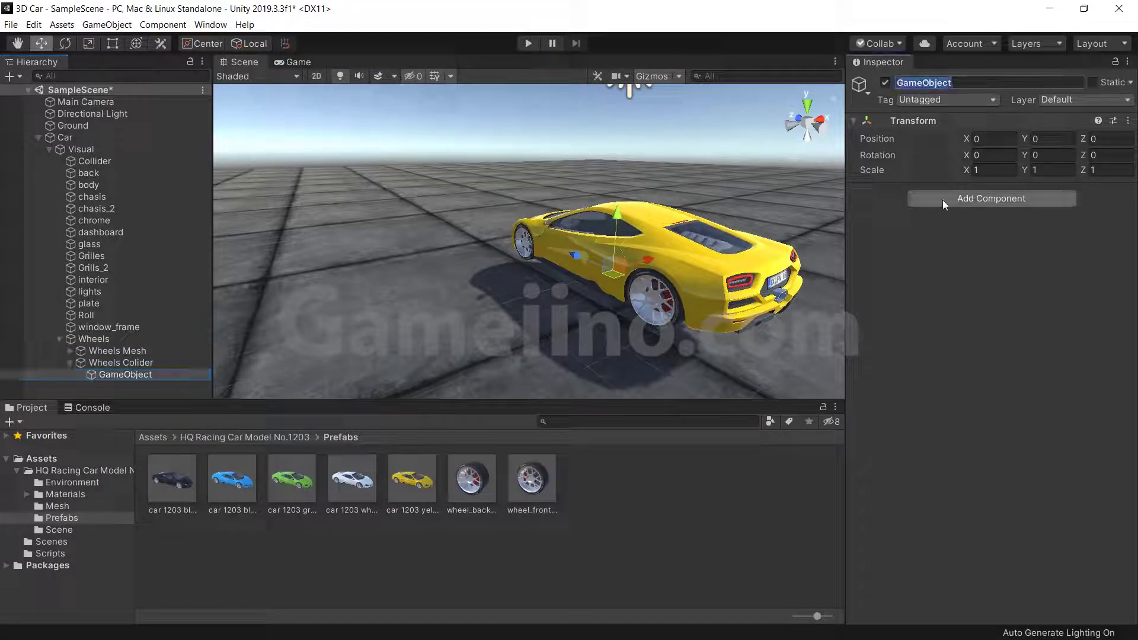
pyautogui.write('Wheel Front Right')
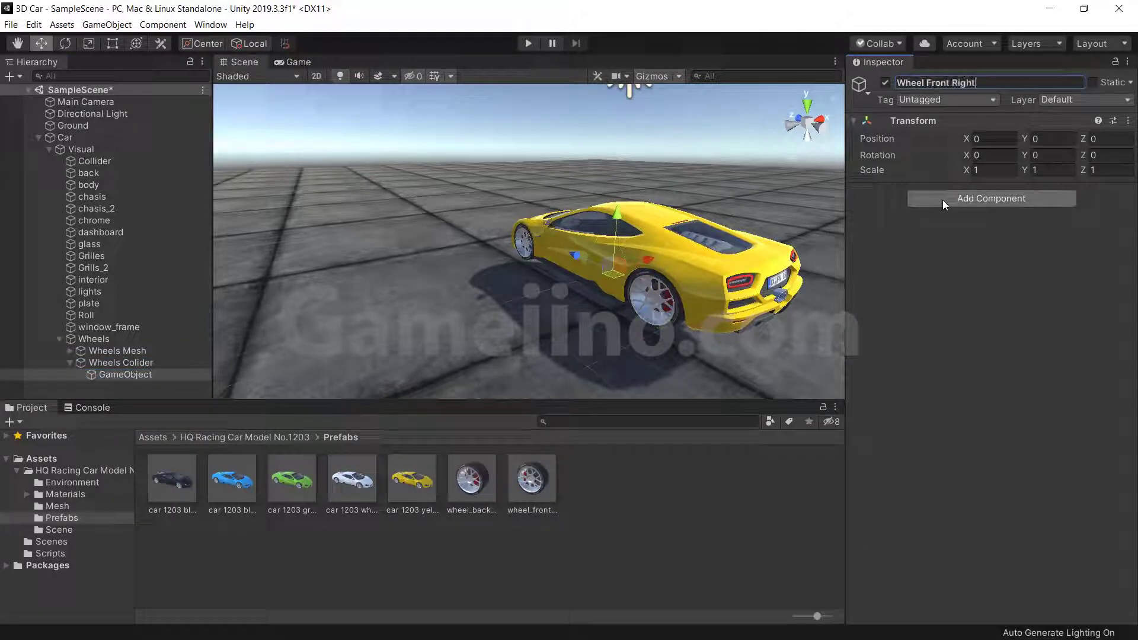
pyautogui.press('Return')
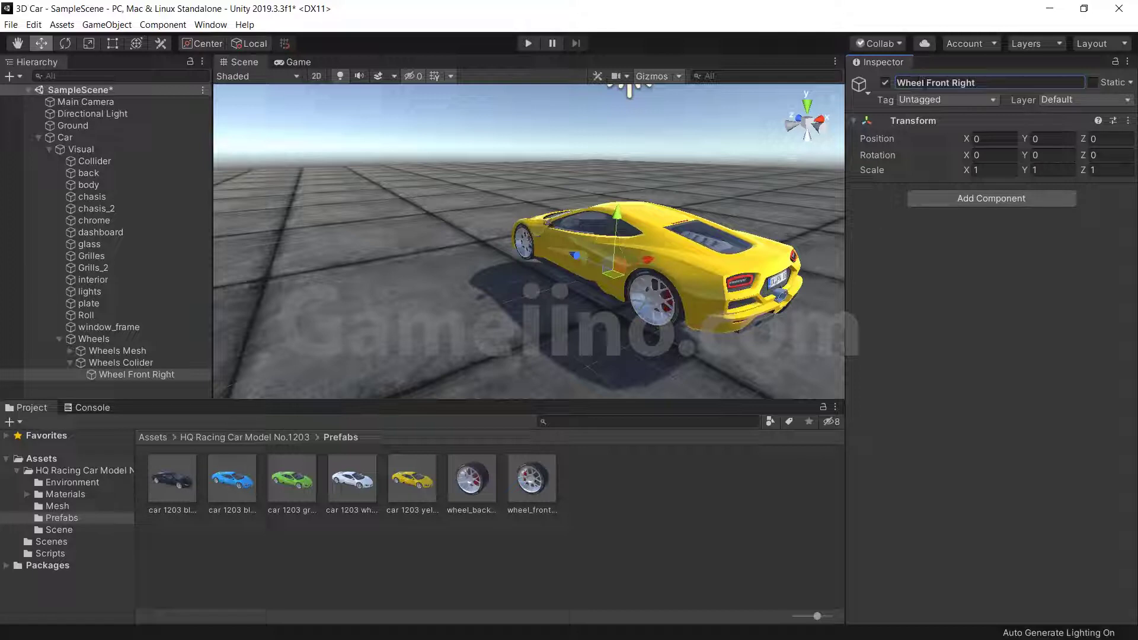
pyautogui.press('Home')
pyautogui.hotkey('ctrl', 'shift', 'Right')
pyautogui.write('Colider')
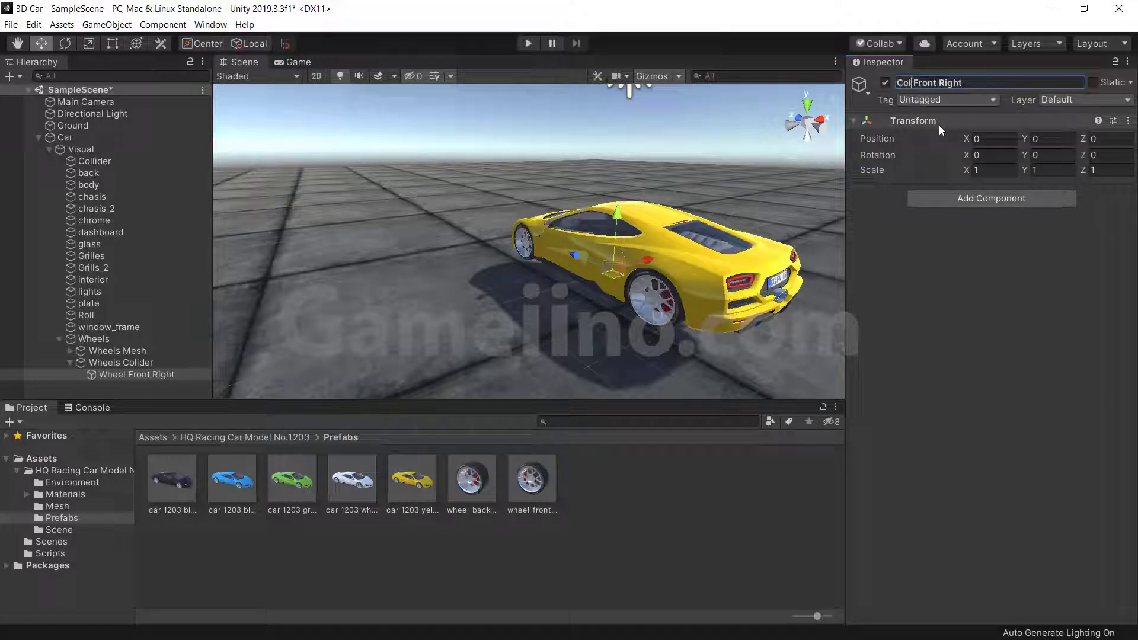
pyautogui.press('Return')
# Add a Wheel Collider component to Colider Front Right
pyautogui.click(152, 379)
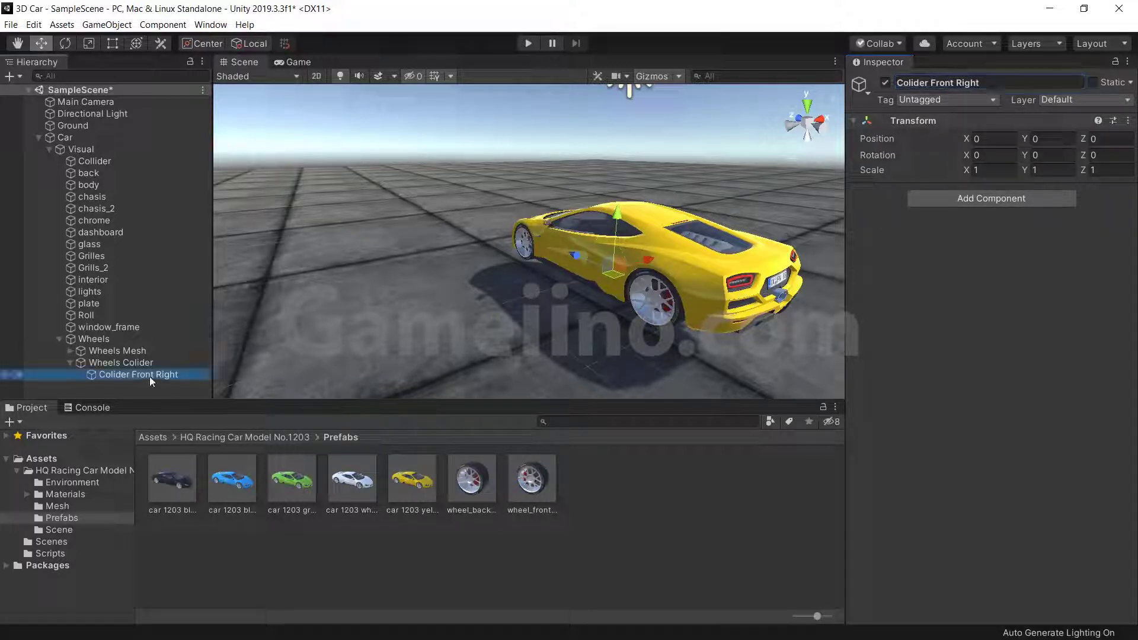
pyautogui.click(972, 200)
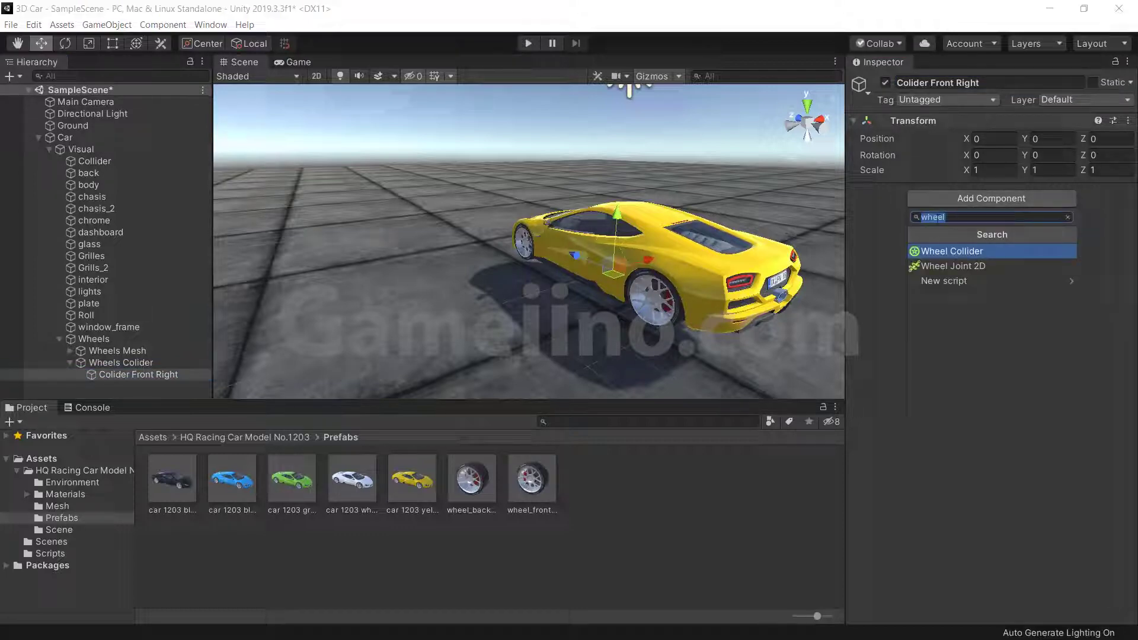
pyautogui.click(983, 252)
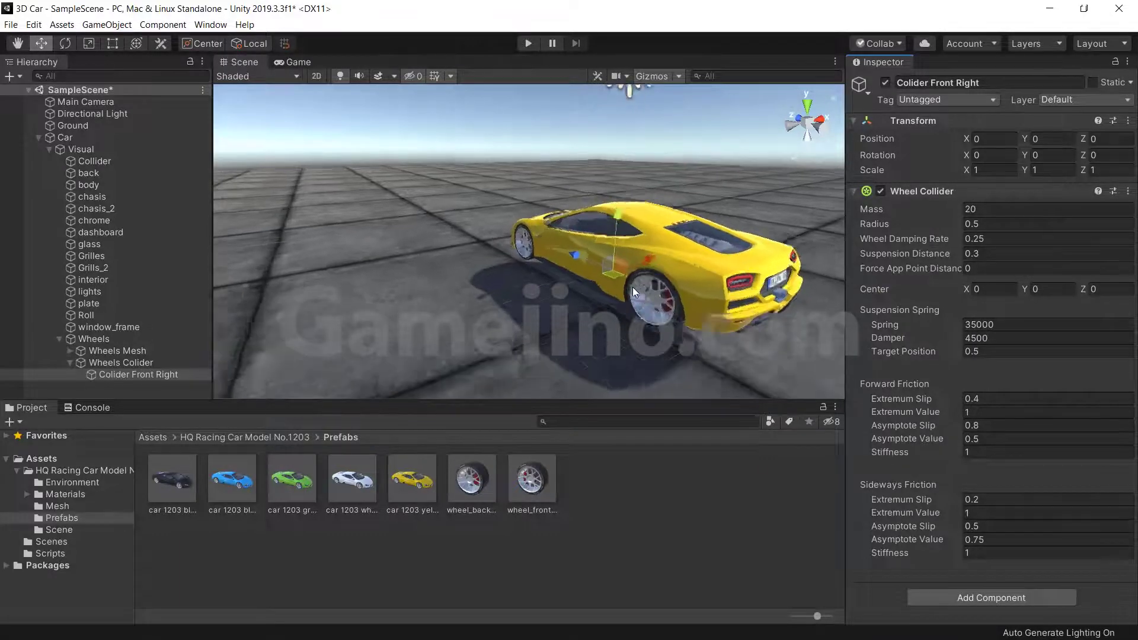
# Copy the Transform component of the Wheel Front Right mesh
pyautogui.scroll(5, 632, 287)
pyautogui.moveTo(631, 287)
pyautogui.keyDown('alt'); pyautogui.mouseDown()
pyautogui.moveTo(694, 272)
pyautogui.moveTo(382, 293)
pyautogui.moveTo(500, 286)
pyautogui.mouseUp(); pyautogui.keyUp('alt')
pyautogui.click(113, 351)
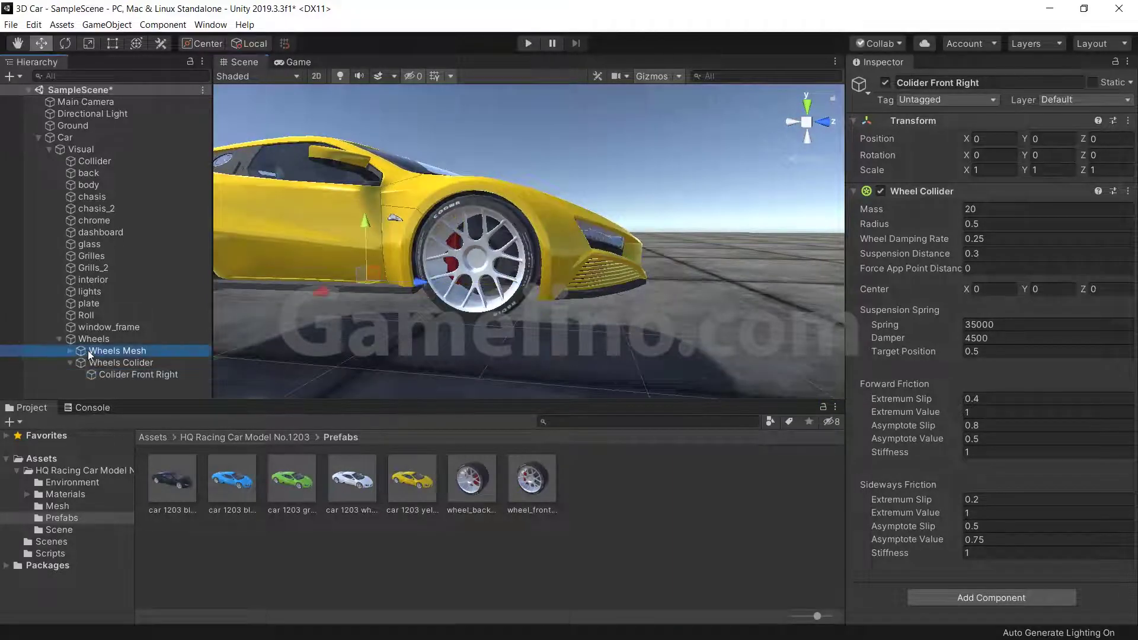
pyautogui.click(71, 350)
pyautogui.click(118, 362)
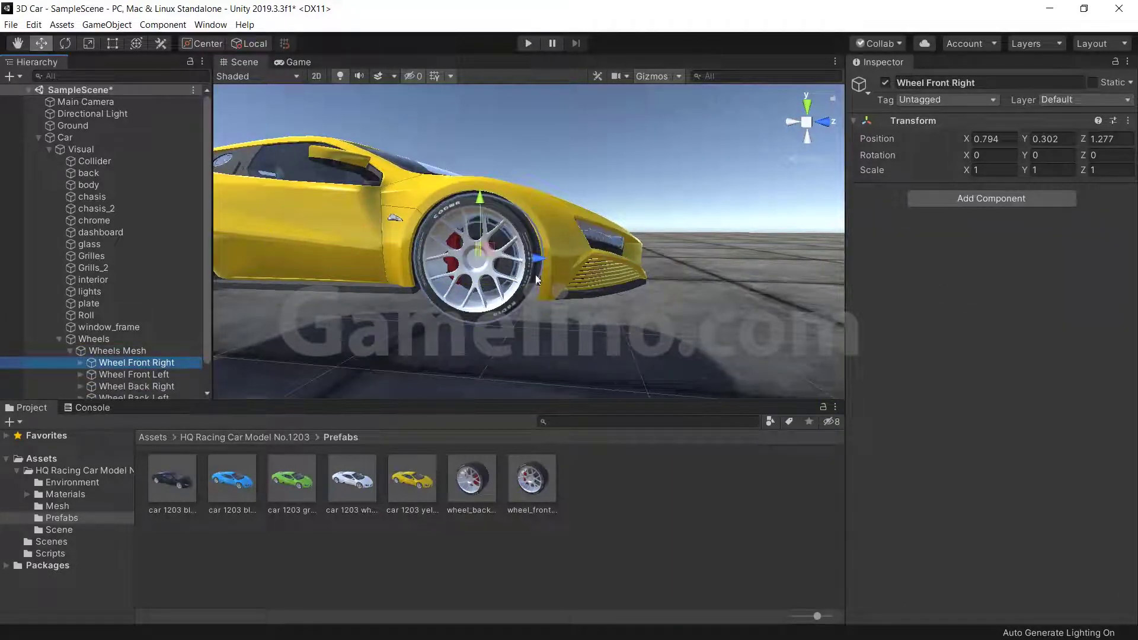
pyautogui.click(1127, 120)
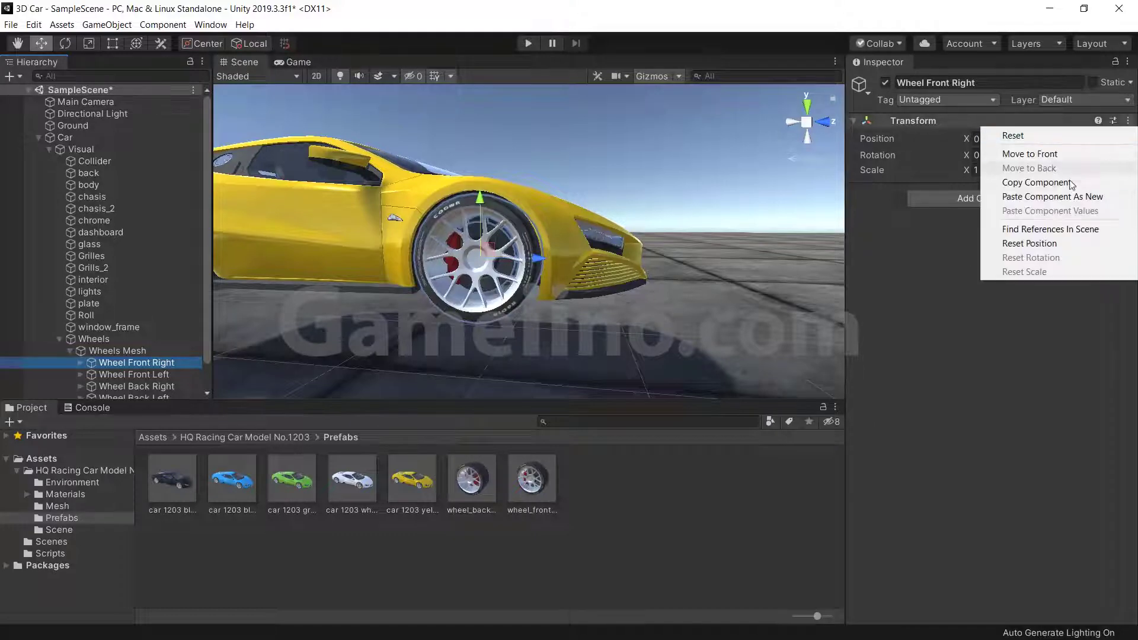
pyautogui.click(1035, 183)
# Paste the copied Transform values onto Colider Front Right, placing it at 0.794, 0.302, 1.277
pyautogui.click(70, 351)
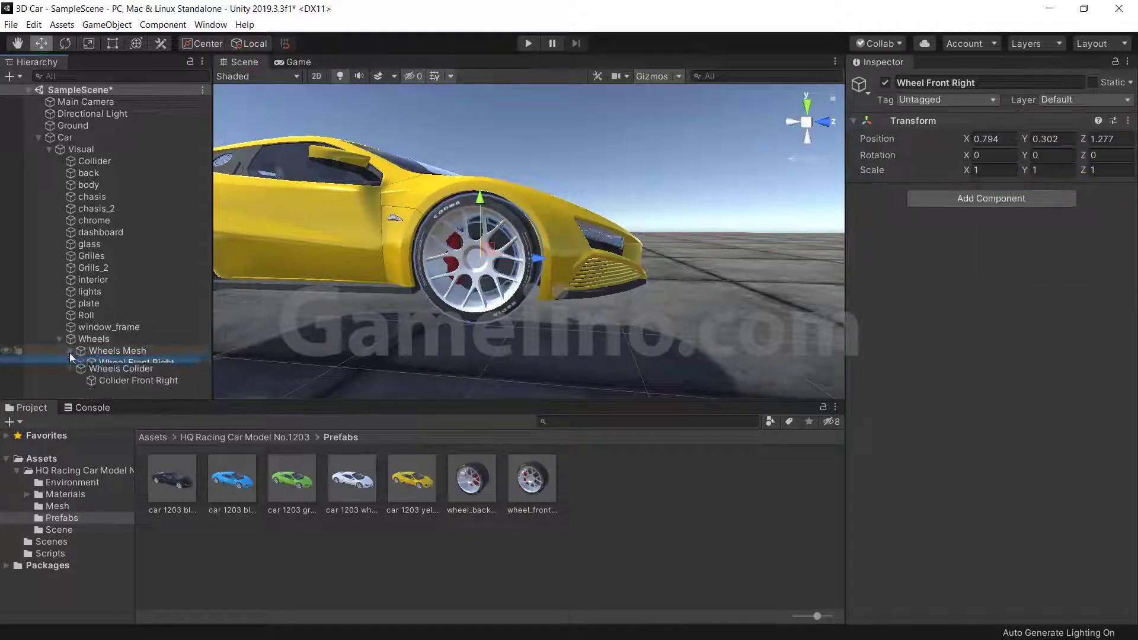
pyautogui.click(70, 362)
pyautogui.click(111, 374)
pyautogui.click(1127, 120)
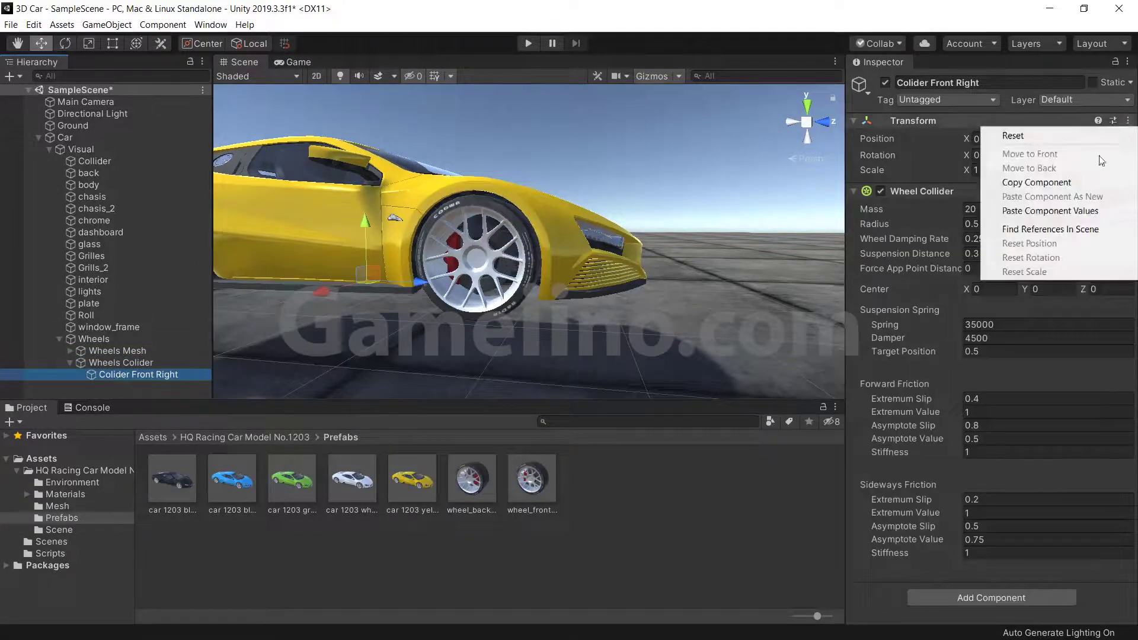
pyautogui.click(1035, 212)
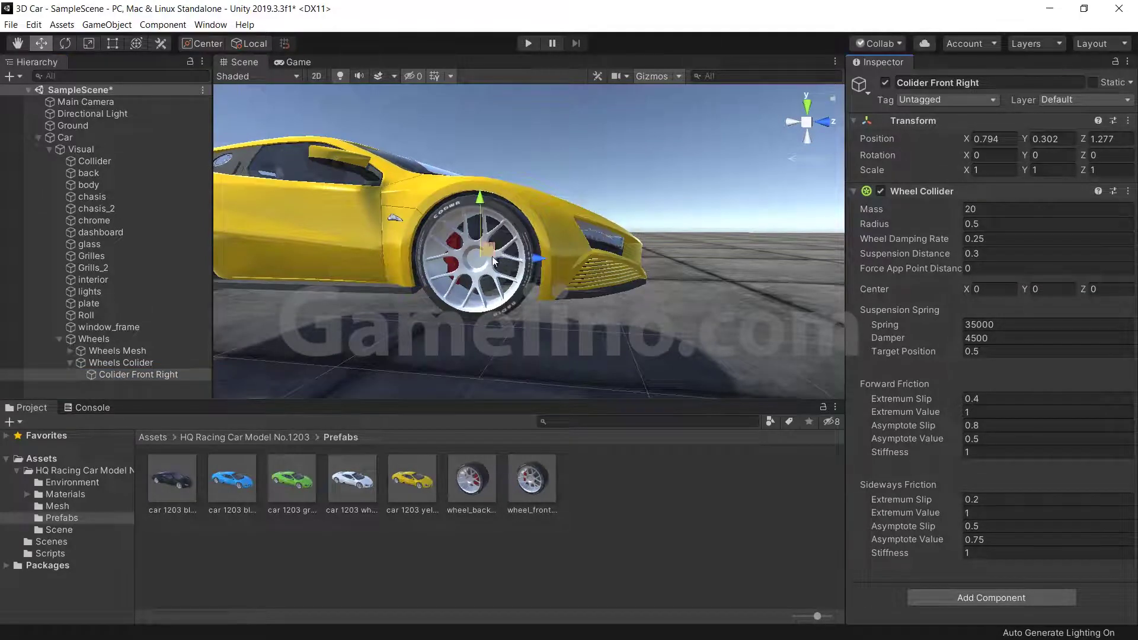
pyautogui.keyDown('alt'); pyautogui.moveTo(493, 261); pyautogui.dragTo(546, 307); pyautogui.keyUp('alt')
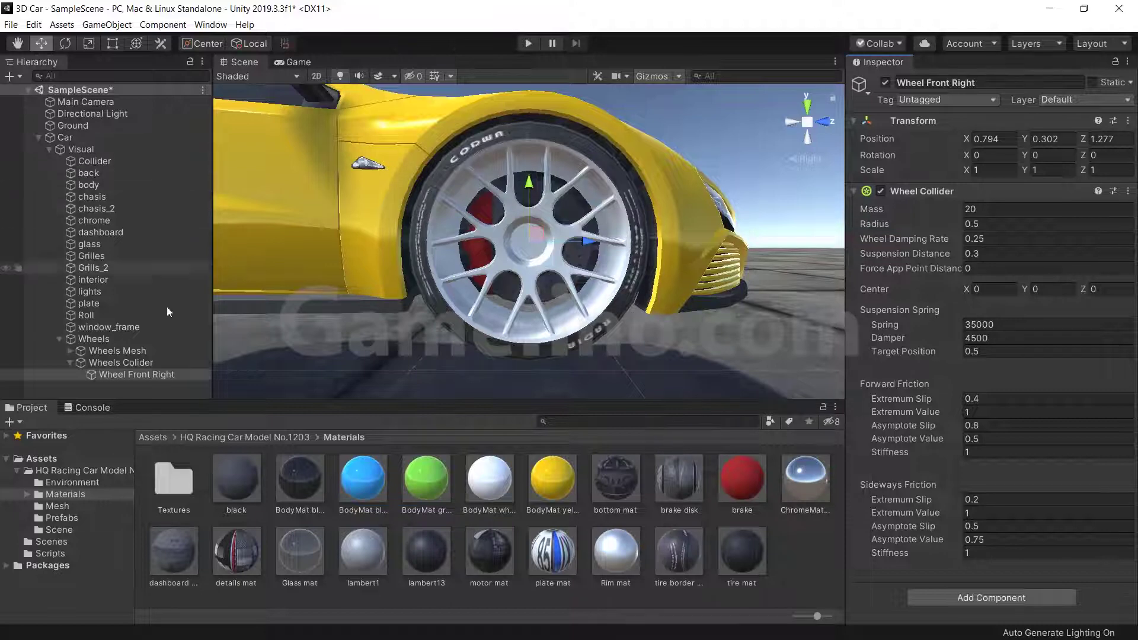
# Add a Rigidbody component to the Car root object
pyautogui.click(74, 137)
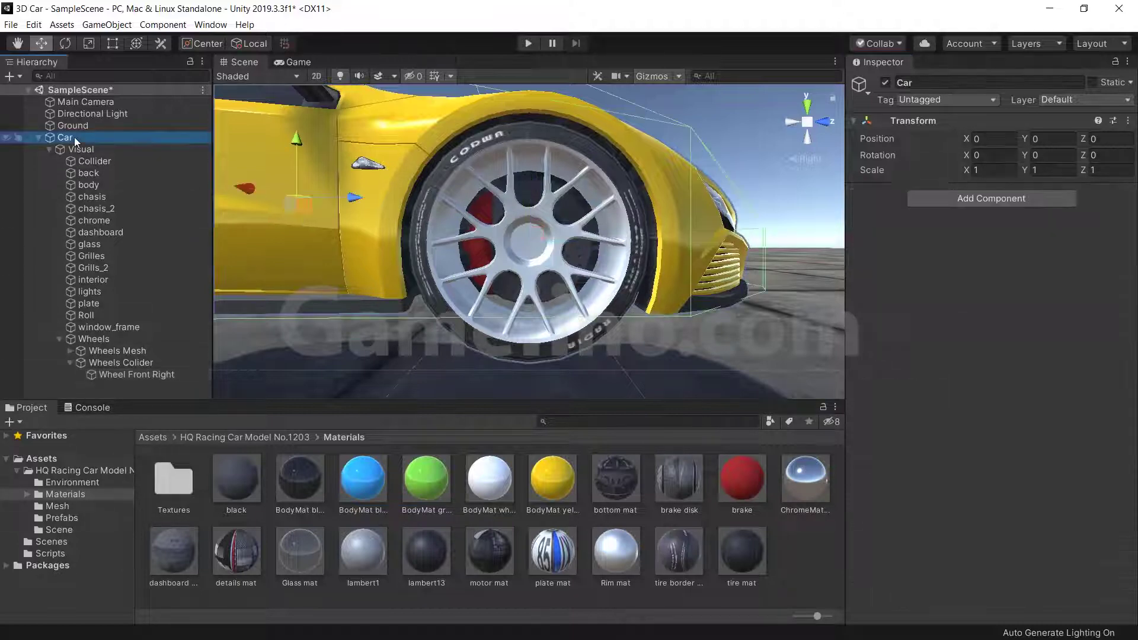
pyautogui.click(967, 197)
pyautogui.write('ri')
pyautogui.click(939, 253)
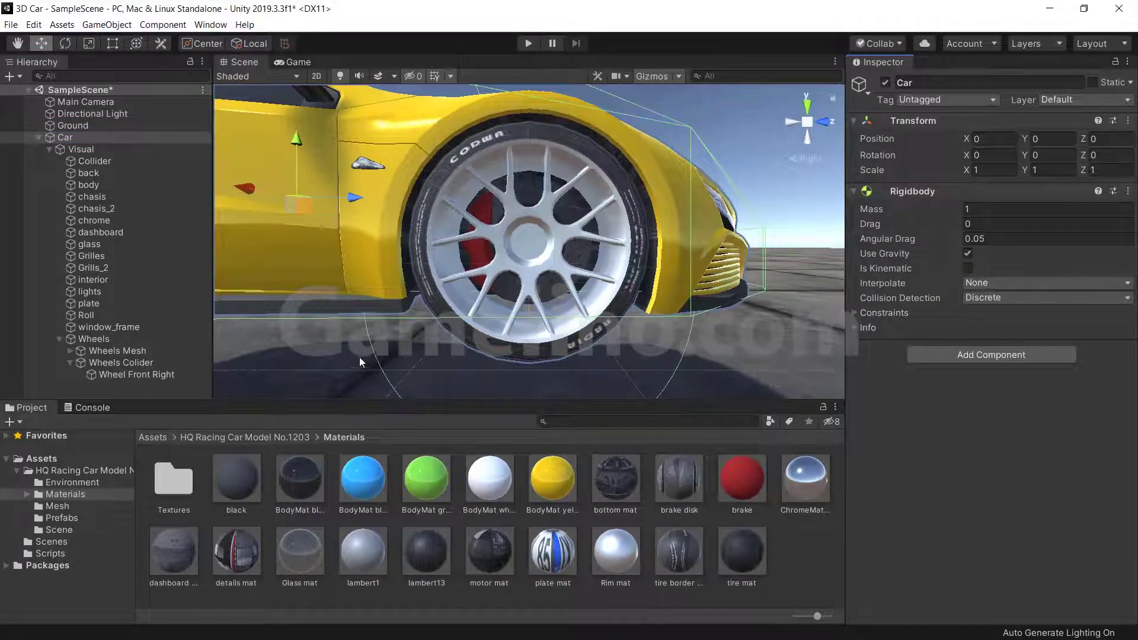
# Set the front-right wheel collider radius to 0.34 and raise it to fit the wheel
pyautogui.click(112, 375)
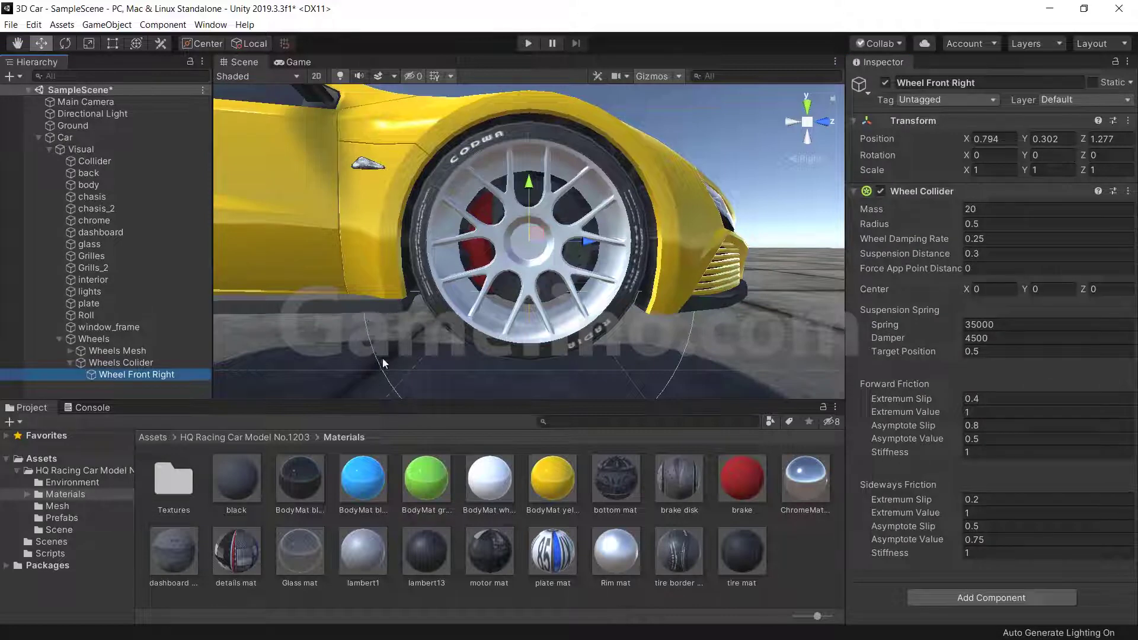
pyautogui.moveTo(953, 223); pyautogui.dragTo(946, 221)
pyautogui.write('0.34')
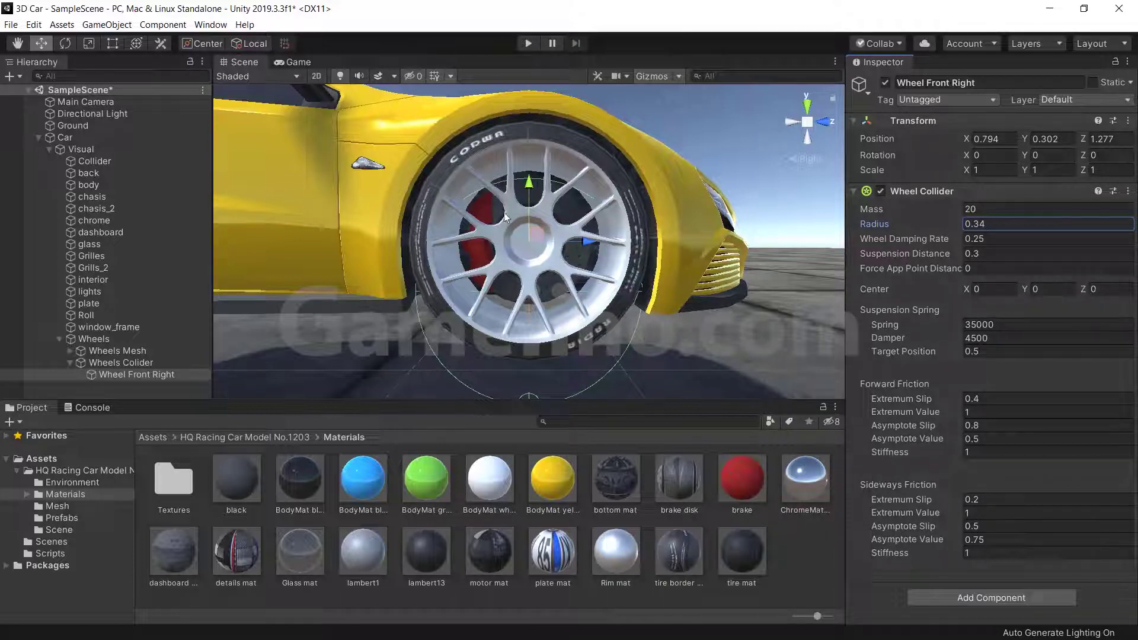
pyautogui.moveTo(531, 190); pyautogui.dragTo(535, 137)
pyautogui.click(1000, 224)
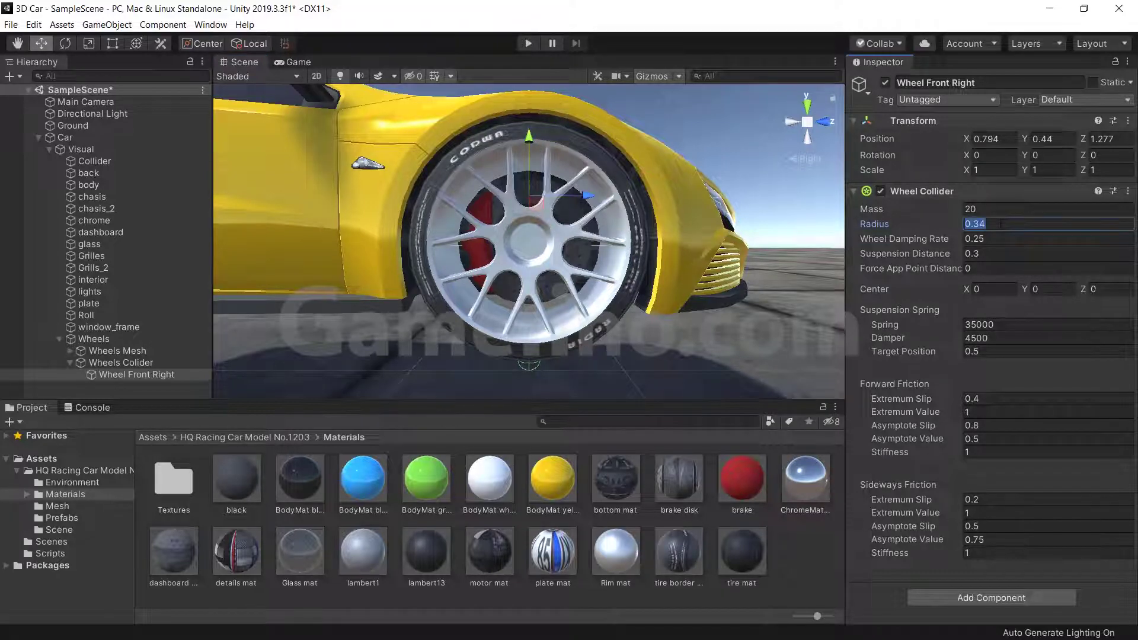
pyautogui.write('0.35')
pyautogui.keyDown('alt'); pyautogui.moveTo(415, 388); pyautogui.dragTo(746, 325); pyautogui.keyUp('alt')
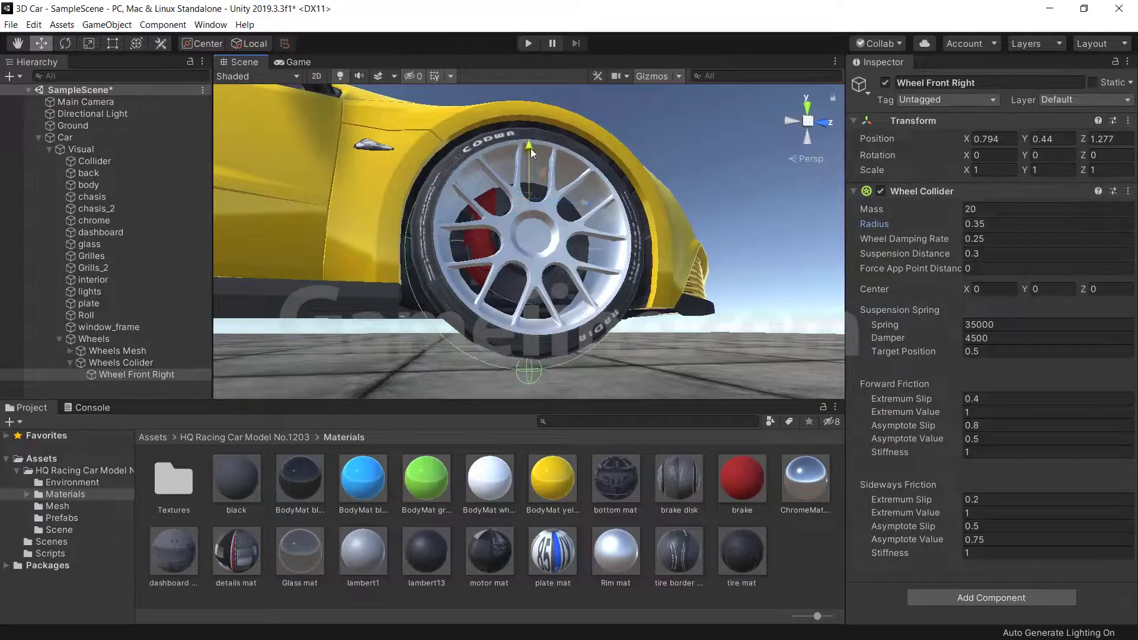
pyautogui.moveTo(530, 148)
pyautogui.mouseDown()
pyautogui.moveTo(604, 312)
pyautogui.moveTo(563, 204)
pyautogui.moveTo(547, 289)
pyautogui.mouseUp()
pyautogui.press('BackSpace')
pyautogui.write('4')
pyautogui.press('Return')
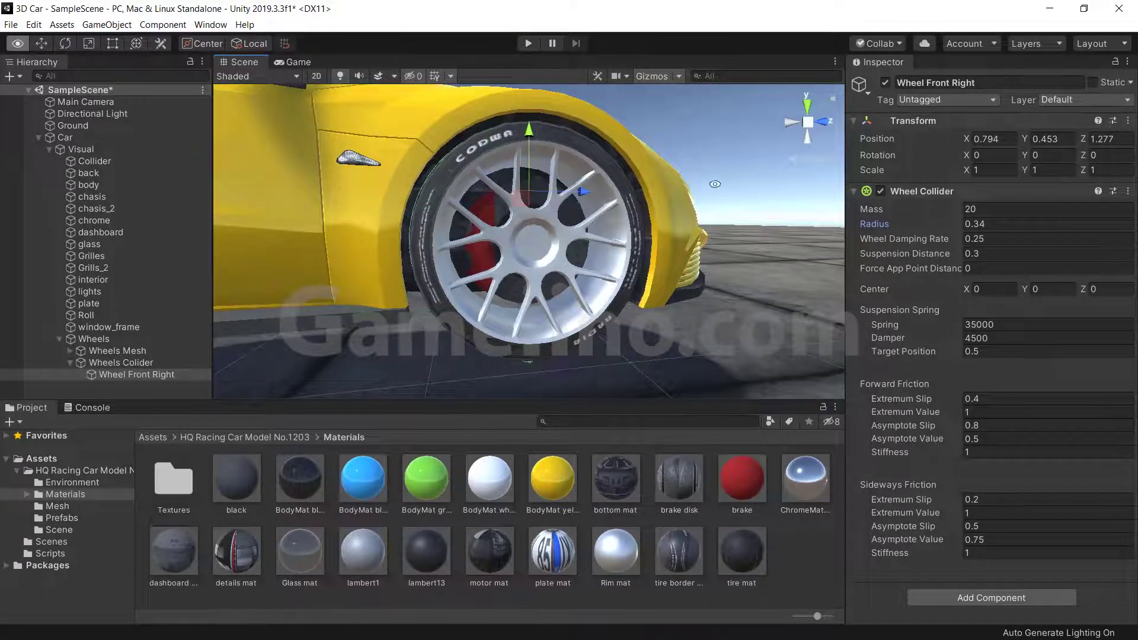
pyautogui.scroll(-6, 522, 261)
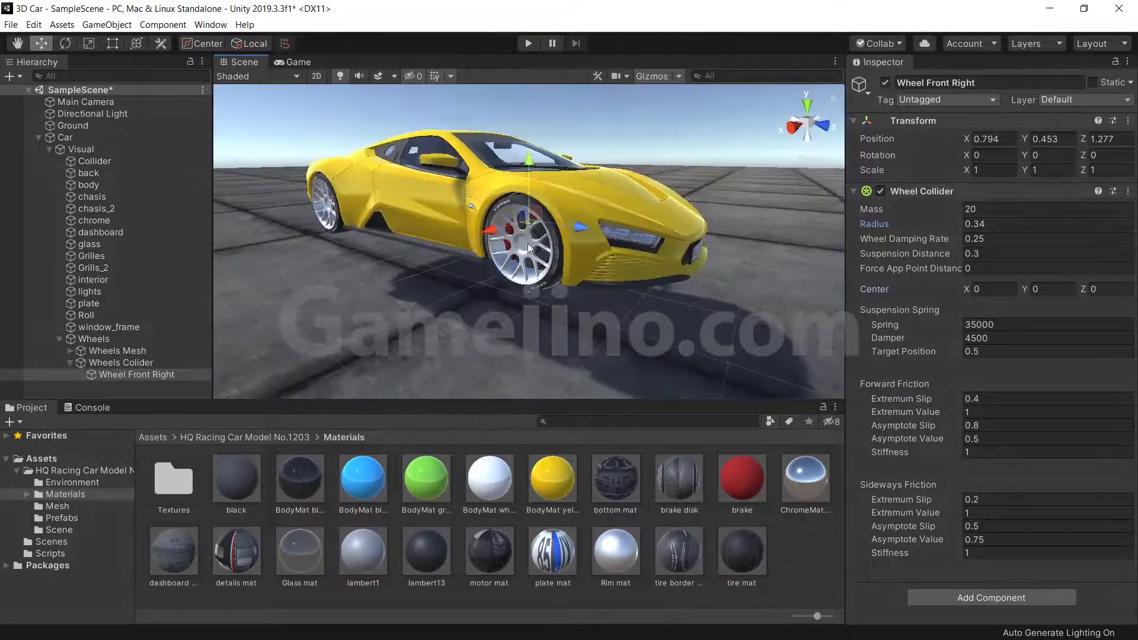
# Duplicate the front-right wheel collider and rename the copy Colider Front Left
pyautogui.keyDown('alt'); pyautogui.moveTo(520, 262); pyautogui.dragTo(595, 251); pyautogui.keyUp('alt')
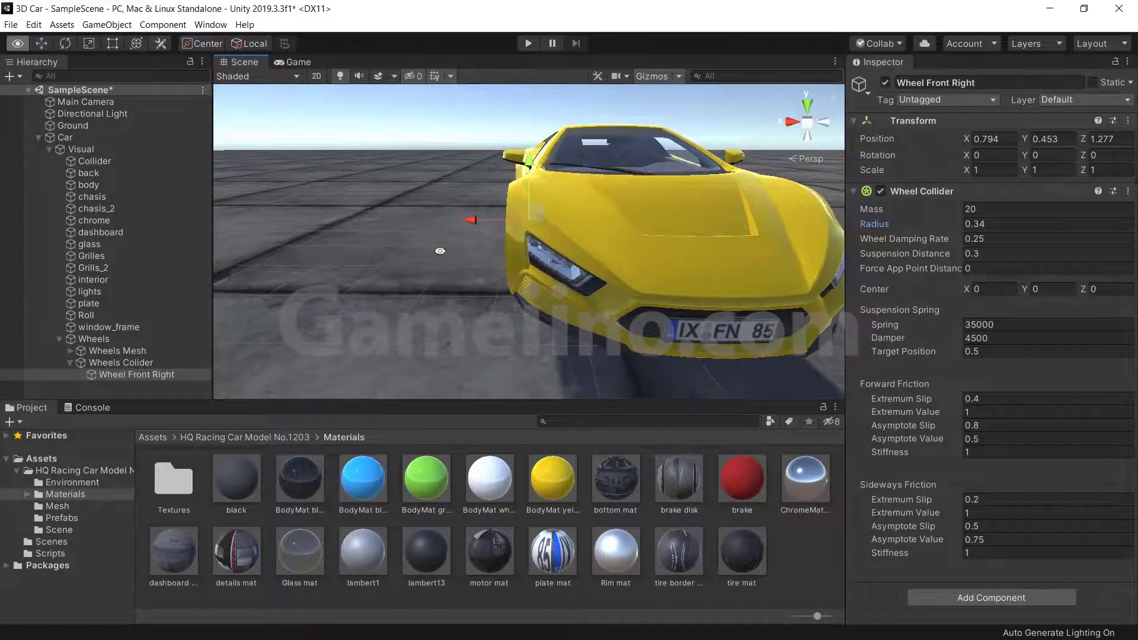
pyautogui.keyDown('alt'); pyautogui.moveTo(446, 257); pyautogui.dragTo(227, 237); pyautogui.keyUp('alt')
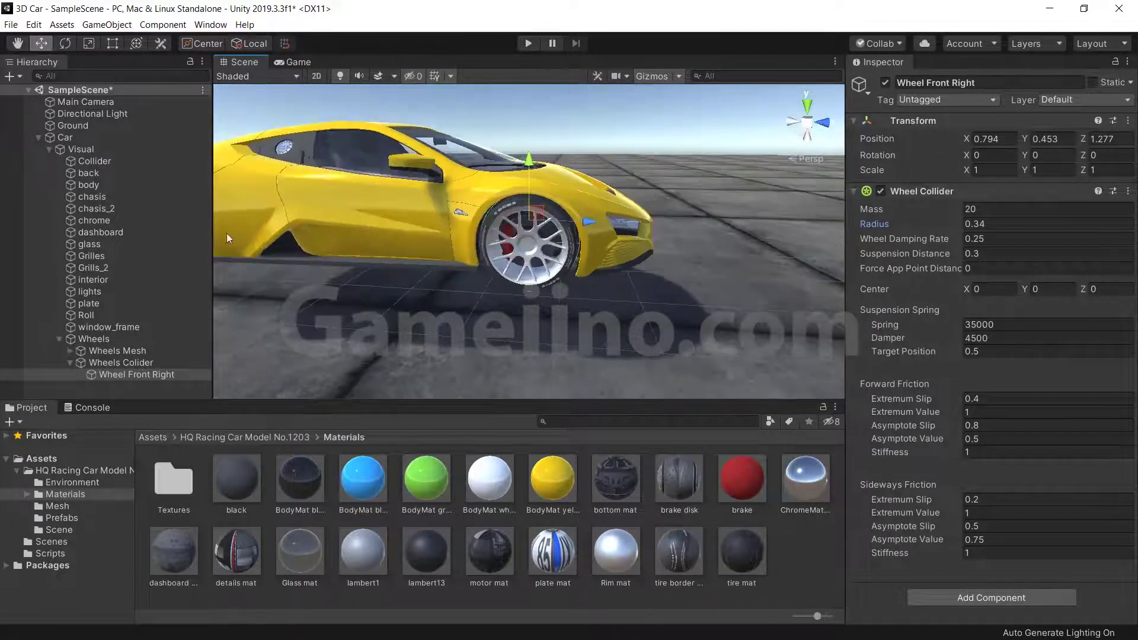
pyautogui.moveTo(286, 240); pyautogui.dragTo(375, 238, button='middle')
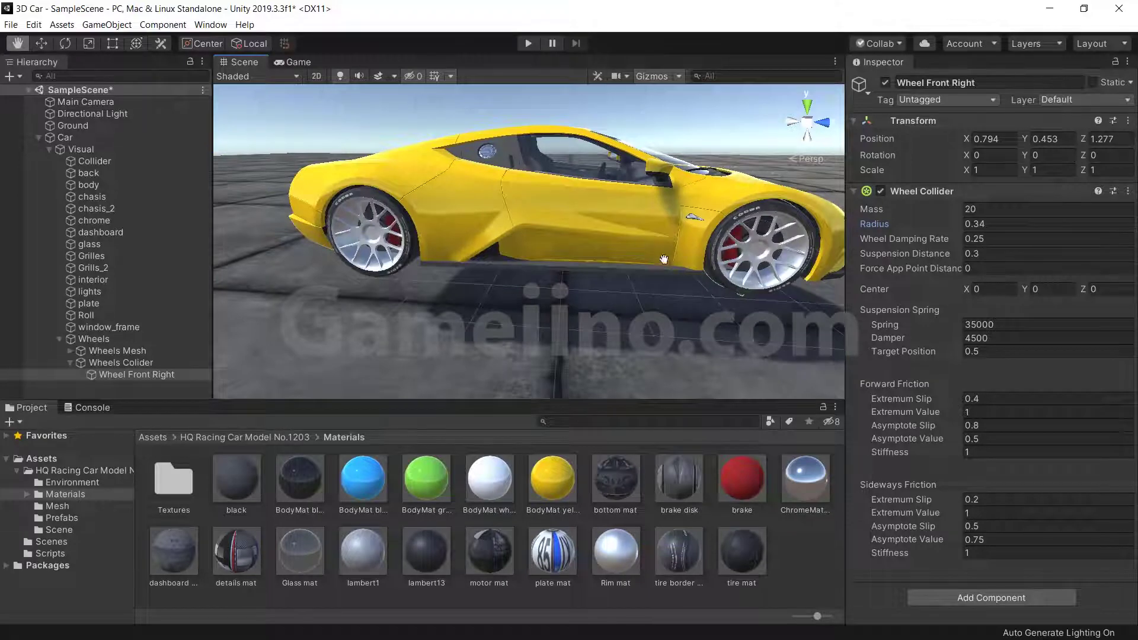
pyautogui.click(118, 376)
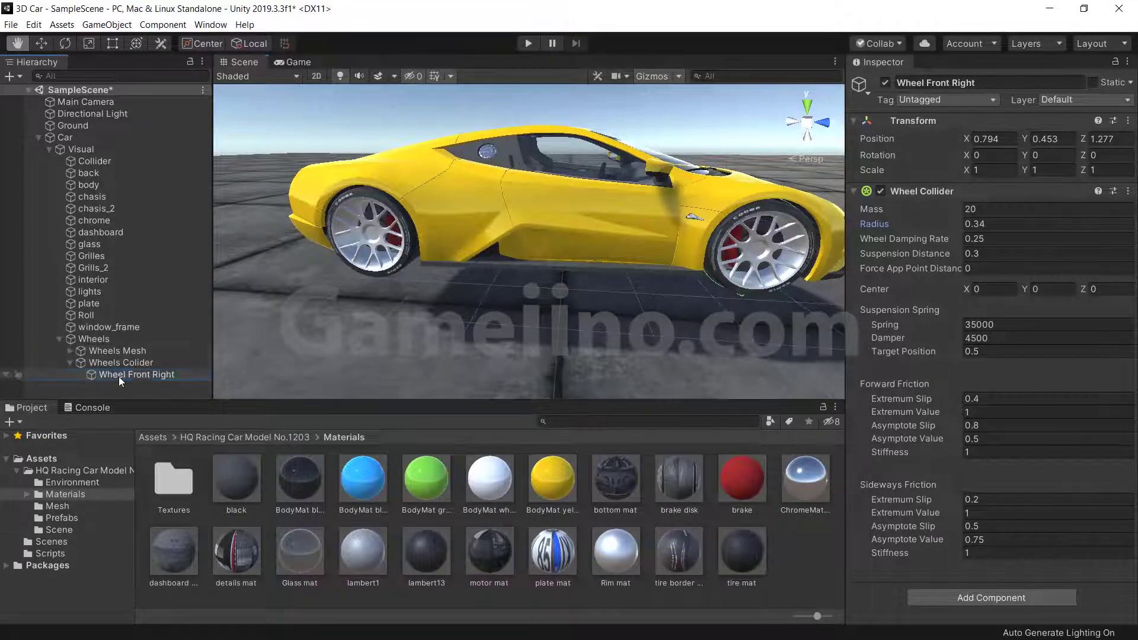
pyautogui.hotkey('ctrl', 'd')
pyautogui.press('End')
pyautogui.press('BackSpace')
pyautogui.press('BackSpace')
pyautogui.press('BackSpace')
pyautogui.press('BackSpace')
pyautogui.press('BackSpace')
pyautogui.press('BackSpace')
pyautogui.write('eft')
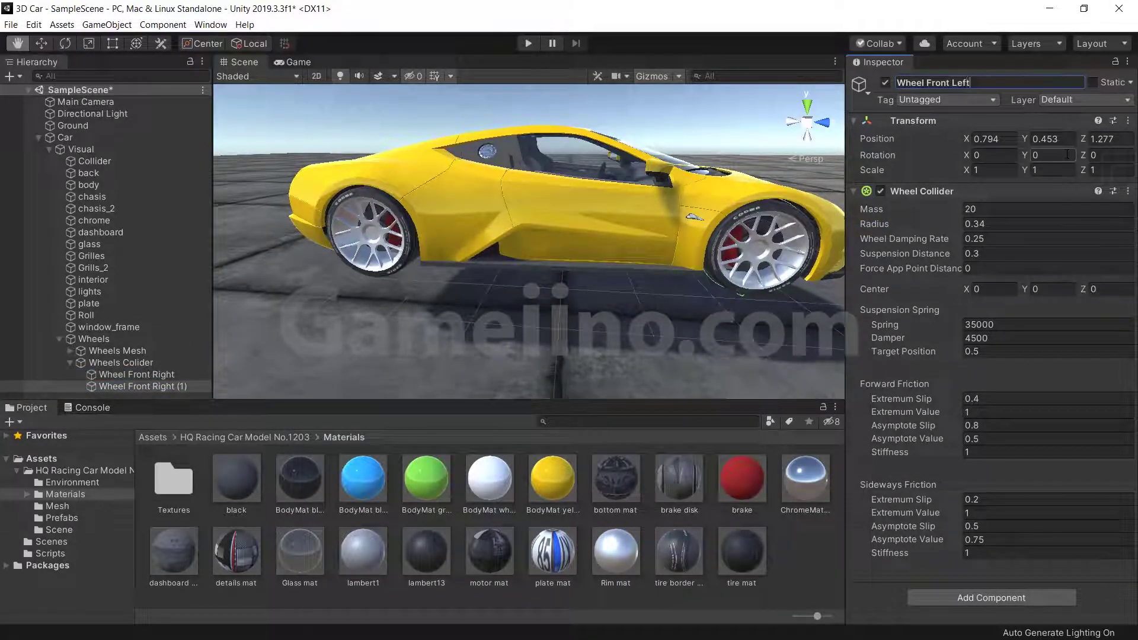
pyautogui.write('r')
pyautogui.press('Return')
pyautogui.write('Colider')
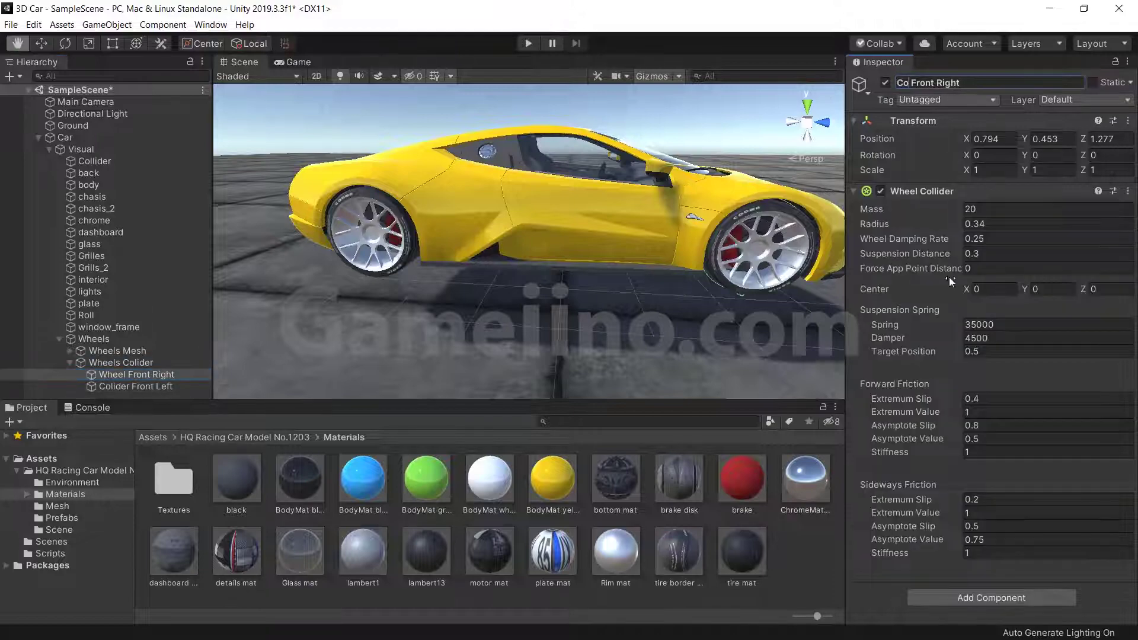
# Move Colider Front Left to Position X -0.794 on the car's left side
pyautogui.click(975, 138)
pyautogui.write('-')
pyautogui.write('f')
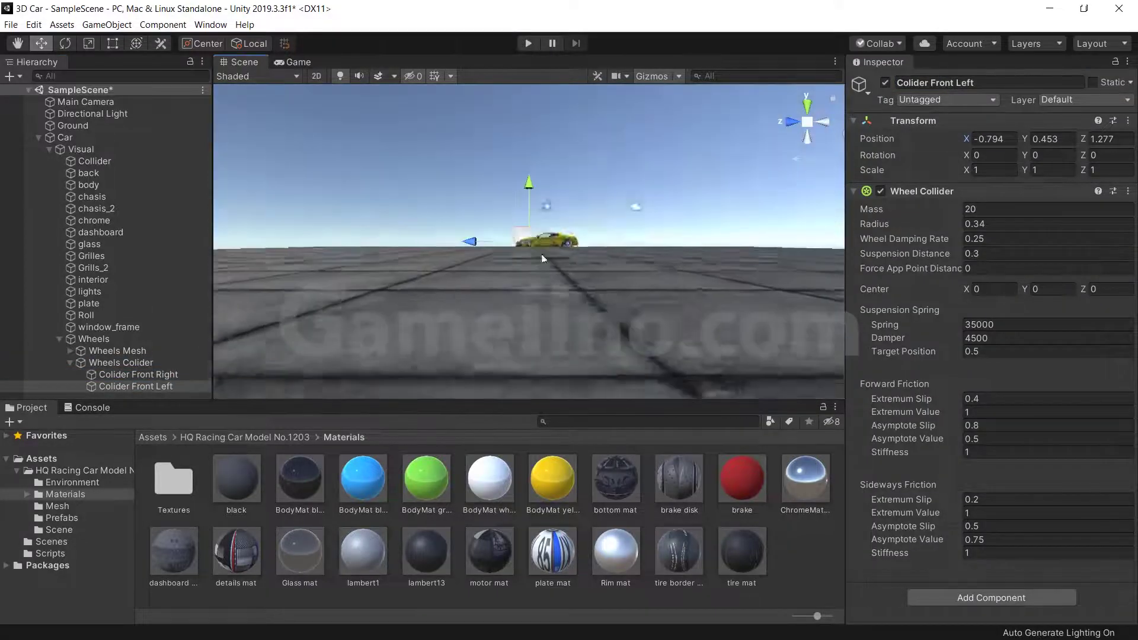
pyautogui.moveTo(528, 260)
pyautogui.keyDown('alt'); pyautogui.mouseDown()
pyautogui.moveTo(611, 184)
pyautogui.moveTo(578, 248)
pyautogui.mouseUp(); pyautogui.keyUp('alt')
# Duplicate Colider Front Left as Colider Back Left with Z position -1.484
pyautogui.scroll(-3, 578, 248)
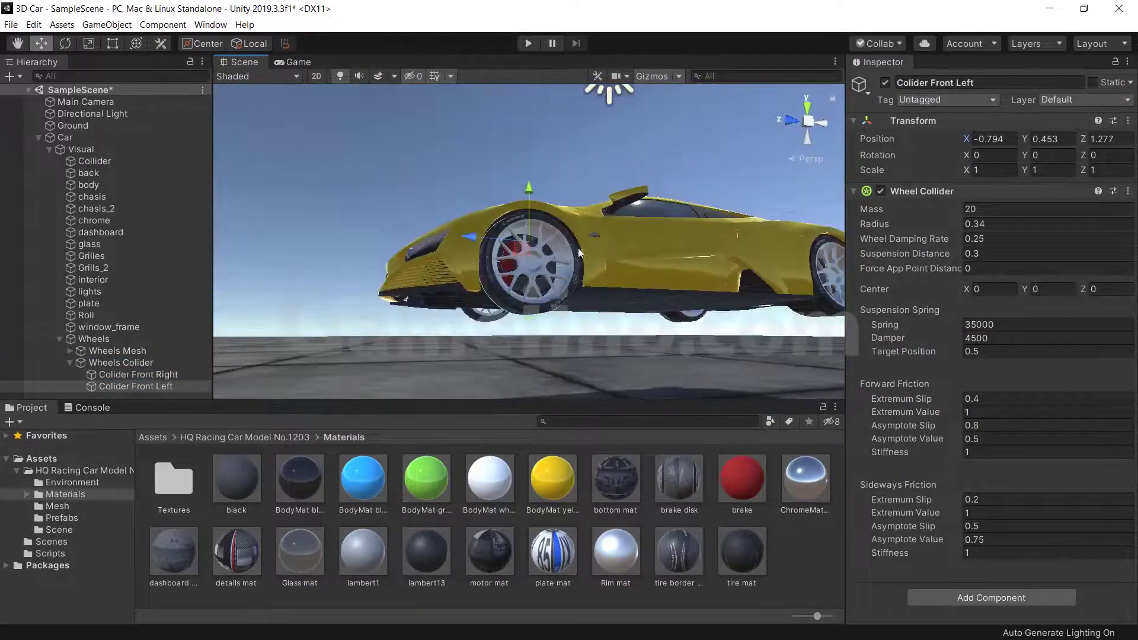
pyautogui.hotkey('ctrl', 'd')
pyautogui.moveTo(989, 83); pyautogui.dragTo(979, 85)
pyautogui.doubleClick(943, 83)
pyautogui.write('Back')
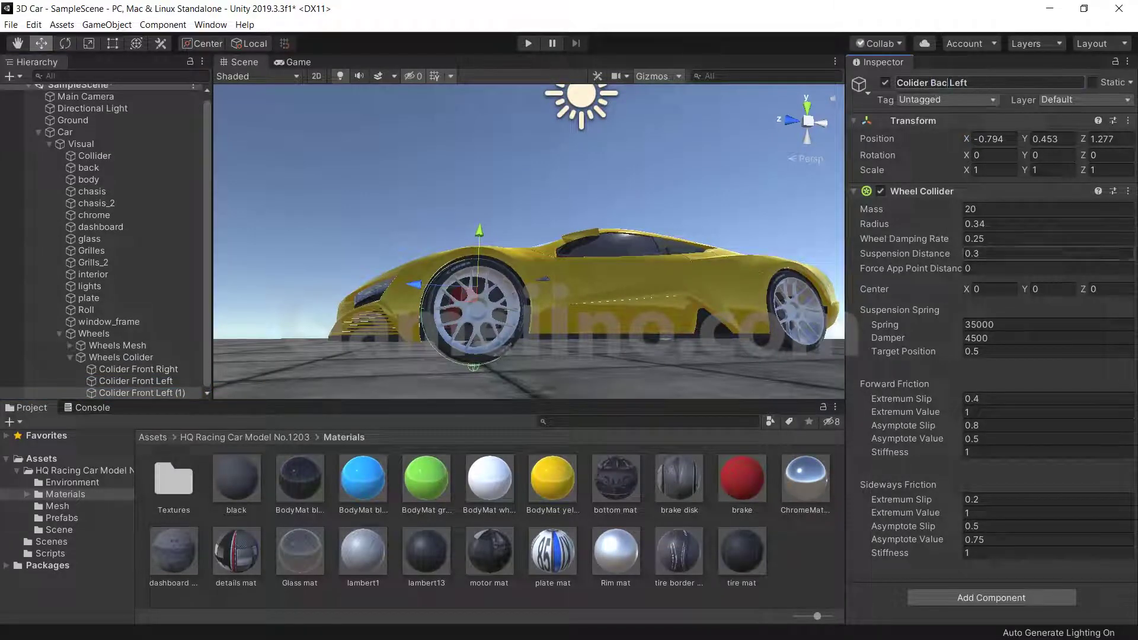
pyautogui.press('Return')
pyautogui.doubleClick(1106, 139)
pyautogui.write('-1.484f')
# Copy Wheel Back Left's transform values onto Colider Back Left
pyautogui.click(70, 345)
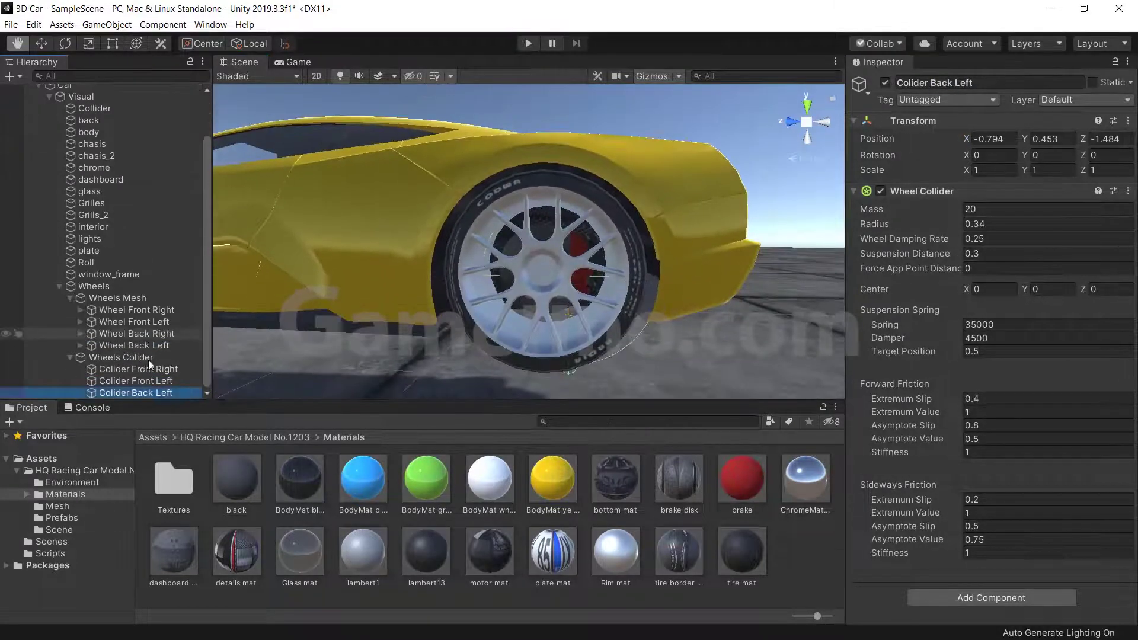
pyautogui.click(134, 345)
pyautogui.click(1127, 120)
pyautogui.click(134, 392)
pyautogui.click(1128, 121)
# Adjust Colider Back Left's height so it lines up with the rear wheel
pyautogui.press('w')
pyautogui.moveTo(545, 219)
pyautogui.mouseDown()
pyautogui.moveTo(549, 180)
pyautogui.moveTo(547, 300)
pyautogui.moveTo(361, 136)
pyautogui.mouseUp()
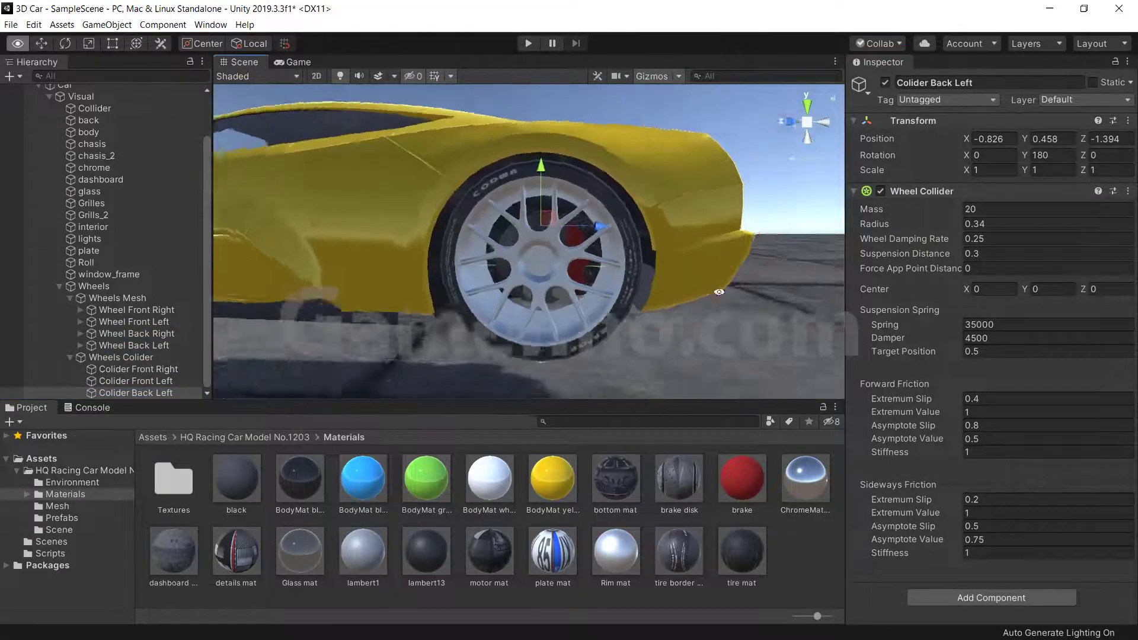
pyautogui.scroll(3, 361, 135)
pyautogui.moveTo(536, 169); pyautogui.dragTo(535, 160)
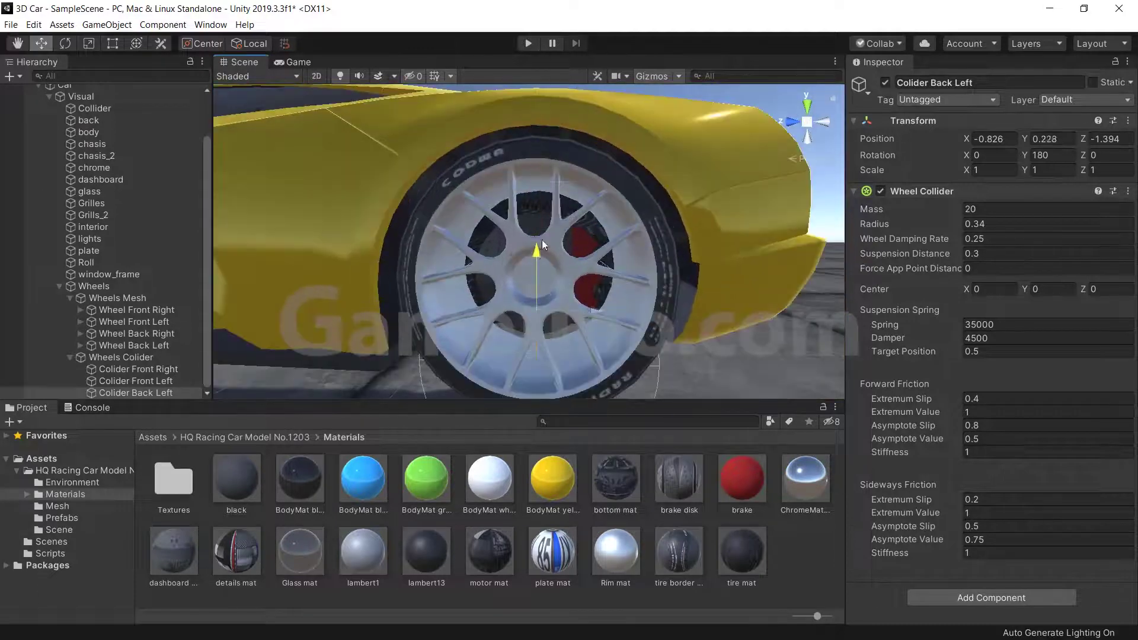
pyautogui.moveTo(542, 239); pyautogui.dragTo(533, 249, button='middle')
pyautogui.click(558, 240)
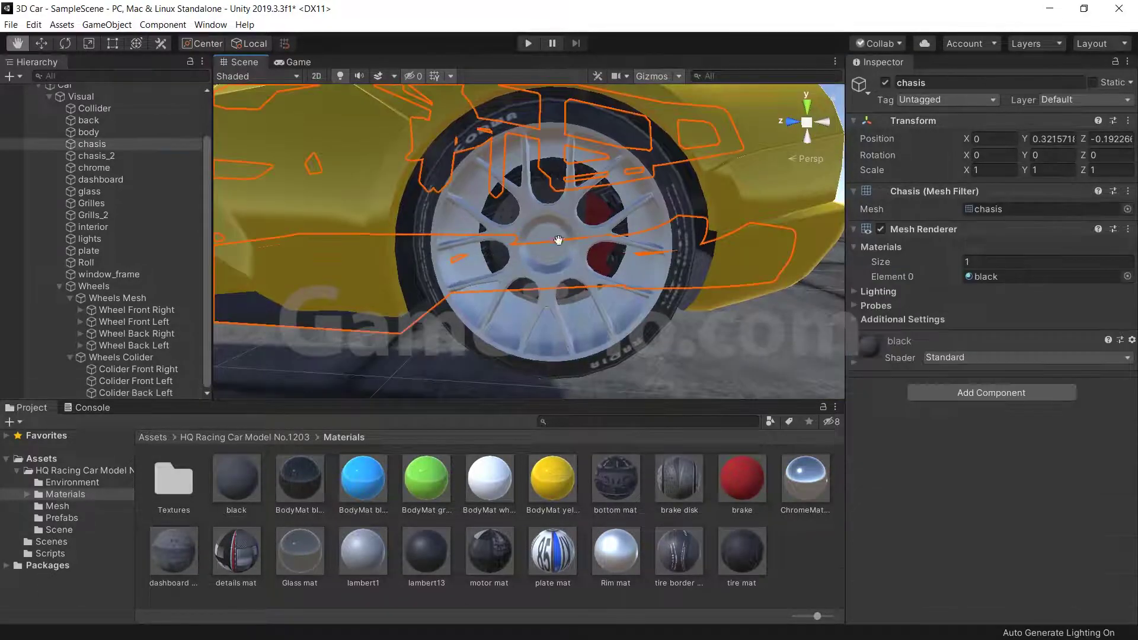
pyautogui.click(604, 201)
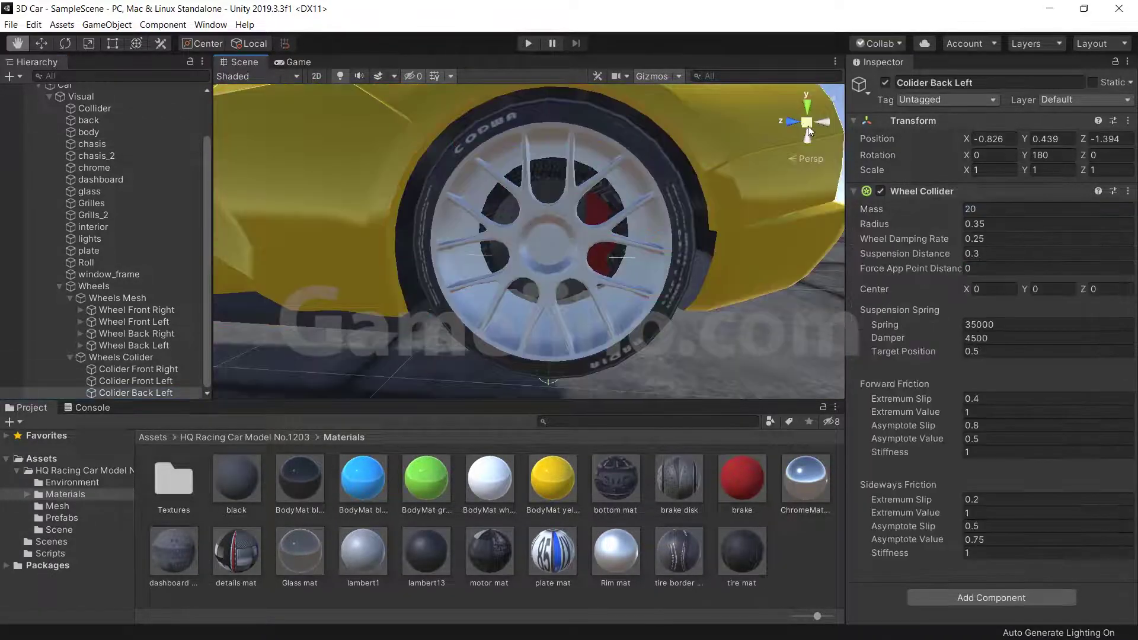
pyautogui.moveTo(809, 131); pyautogui.dragTo(575, 220, button='middle')
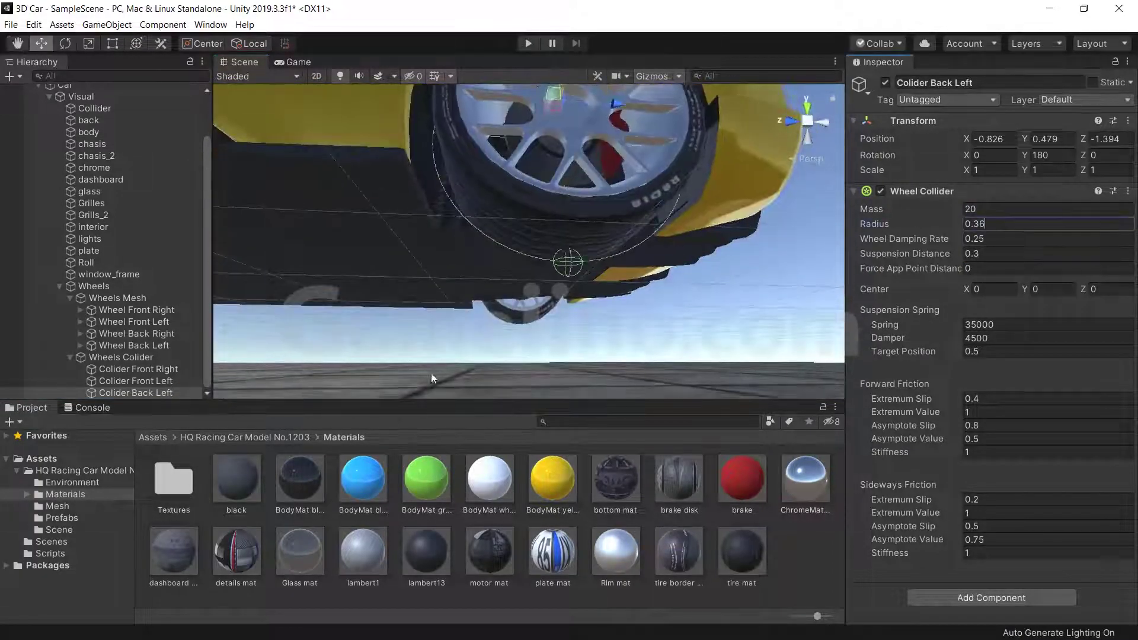
pyautogui.click(136, 392)
# Duplicate the back-left collider as Colider Back Right with Position X 0.826
pyautogui.hotkey('ctrl', 'd')
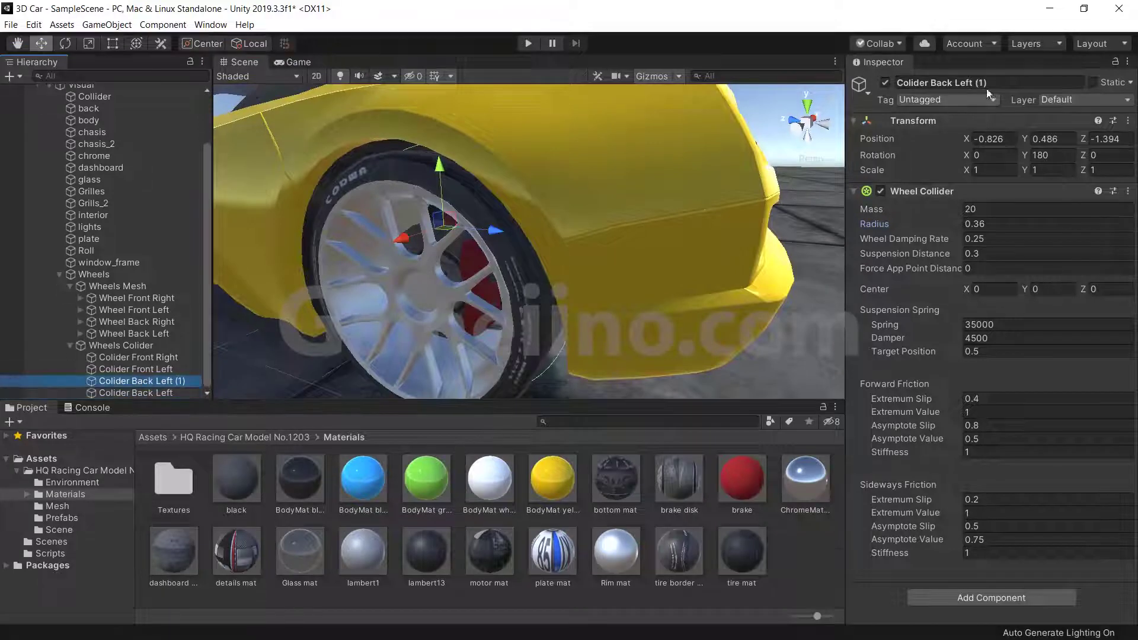
pyautogui.click(987, 86)
pyautogui.write('Rigfht')
pyautogui.press('BackSpace')
pyautogui.press('BackSpace')
pyautogui.press('BackSpace')
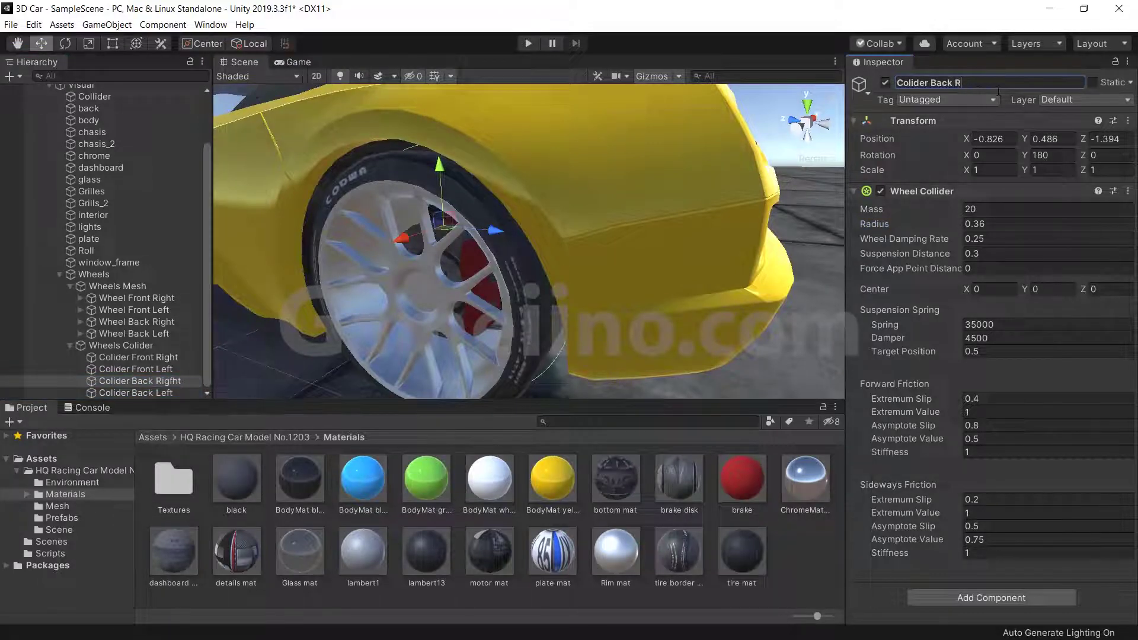
pyautogui.click(988, 138)
pyautogui.write('0.826')
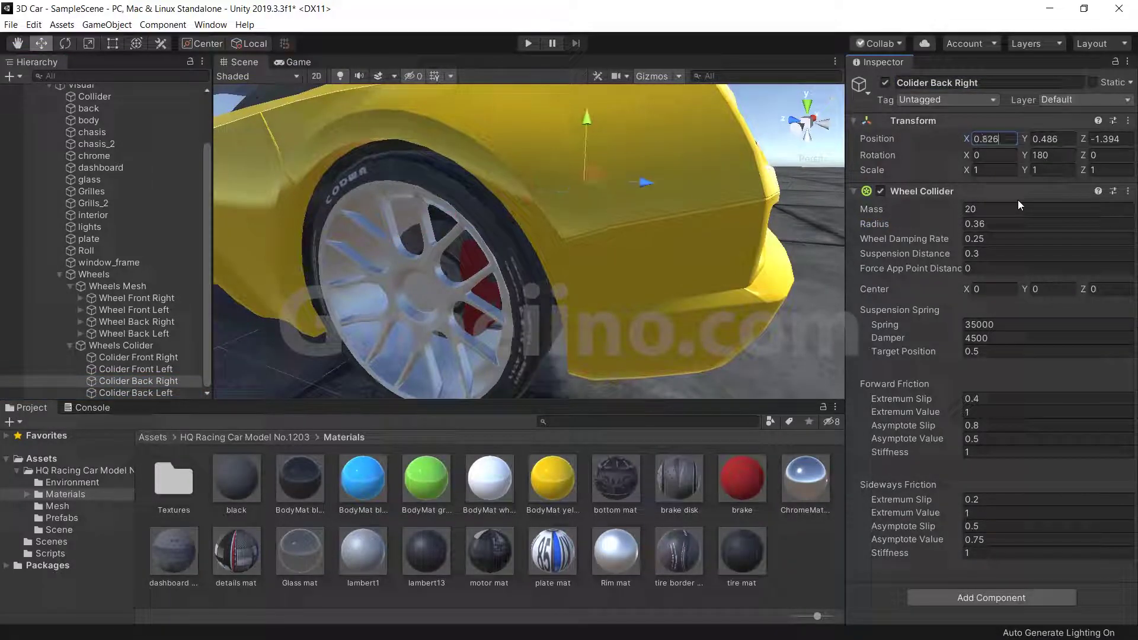
pyautogui.write('f')
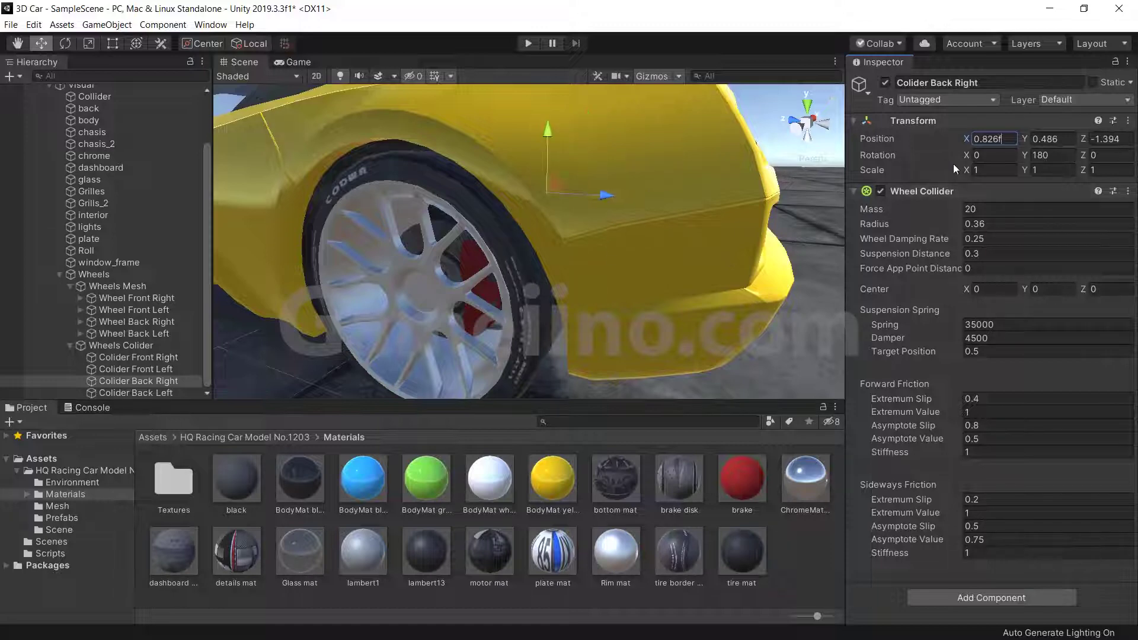
pyautogui.press('Return')
# Compare Colider Back Right with Colider Front Left and inspect all four colliders under the car
pyautogui.click(120, 368)
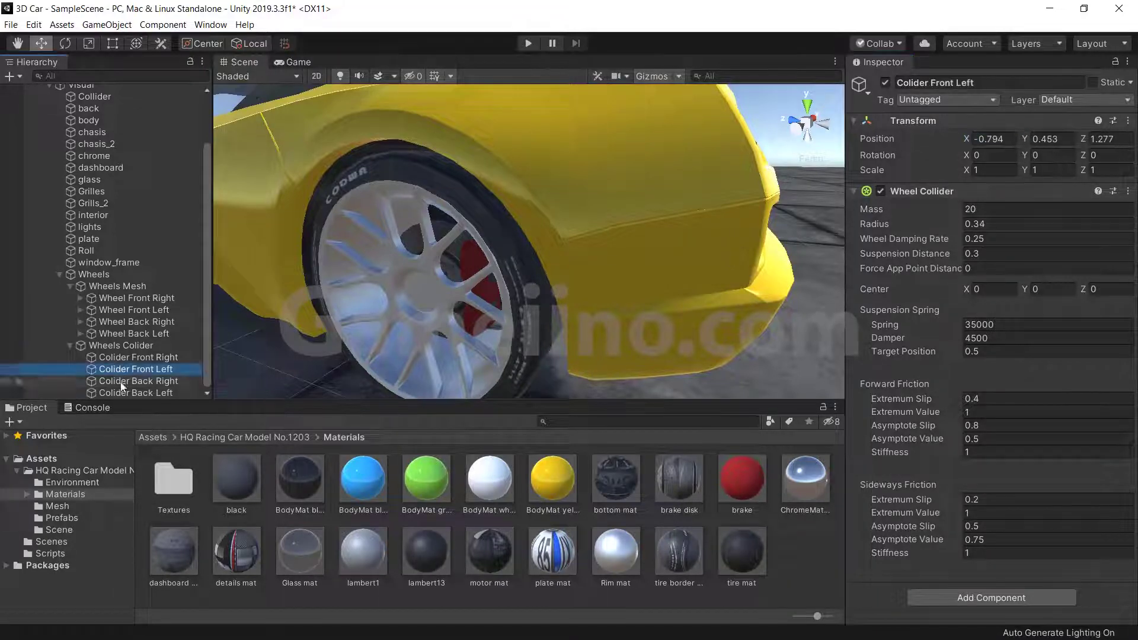
pyautogui.click(121, 382)
pyautogui.scroll(-10, 659, 226)
pyautogui.moveTo(667, 217)
pyautogui.keyDown('alt'); pyautogui.mouseDown()
pyautogui.moveTo(431, 248)
pyautogui.moveTo(546, 255)
pyautogui.mouseUp(); pyautogui.keyUp('alt')
pyautogui.scroll(5, 524, 257)
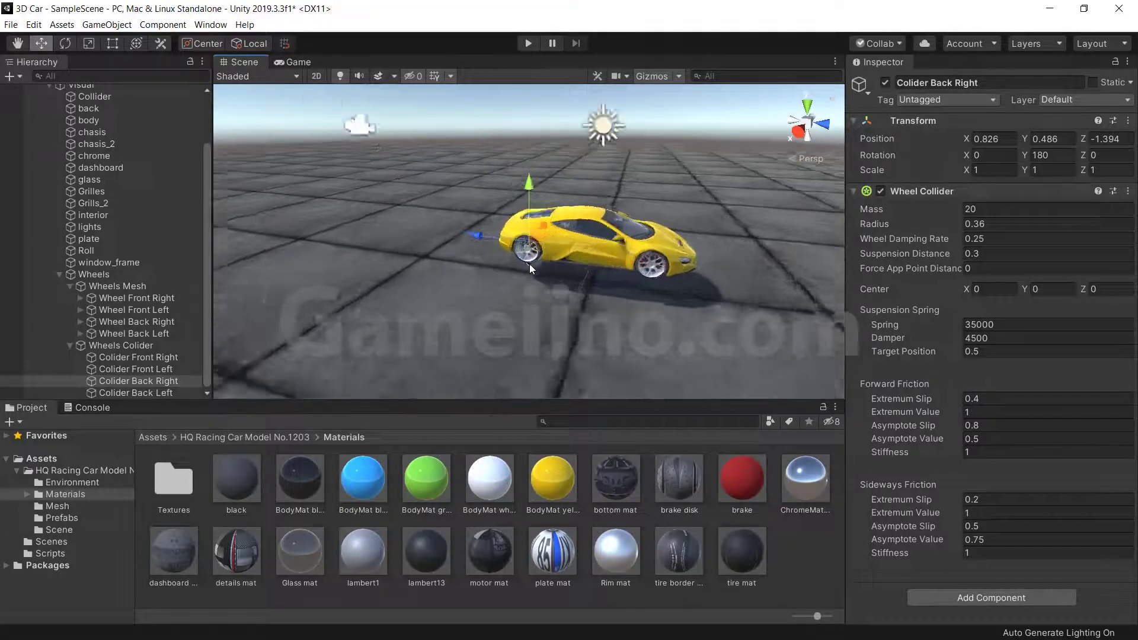
pyautogui.scroll(2, 529, 265)
pyautogui.scroll(3, 535, 273)
pyautogui.scroll(3, 527, 274)
pyautogui.scroll(3, 528, 296)
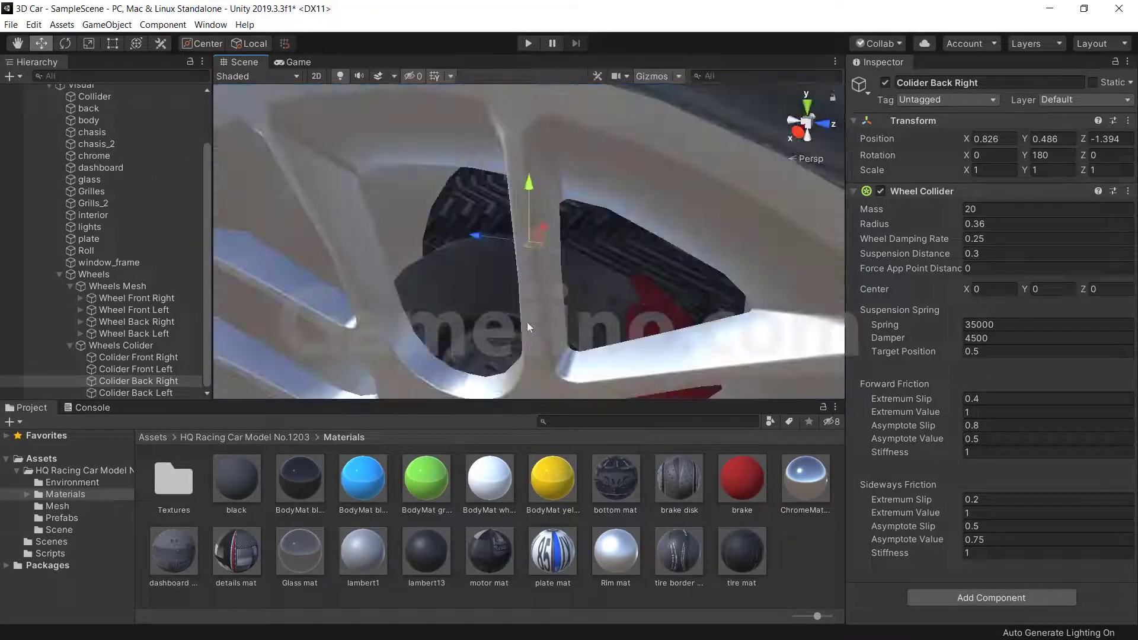
pyautogui.scroll(-3, 531, 311)
pyautogui.scroll(-3, 531, 311)
pyautogui.moveTo(531, 312)
pyautogui.keyDown('alt'); pyautogui.mouseDown()
pyautogui.moveTo(563, 81)
pyautogui.moveTo(490, 312)
pyautogui.mouseUp(); pyautogui.keyUp('alt')
pyautogui.scroll(-3, 432, 325)
pyautogui.scroll(-3, 535, 297)
pyautogui.moveTo(535, 297)
pyautogui.mouseDown(button='middle')
pyautogui.moveTo(550, 281)
pyautogui.moveTo(406, 282)
pyautogui.mouseUp(button='middle')
# Collapse the wheel collider and Wheels groups and select the Car object
pyautogui.click(70, 345)
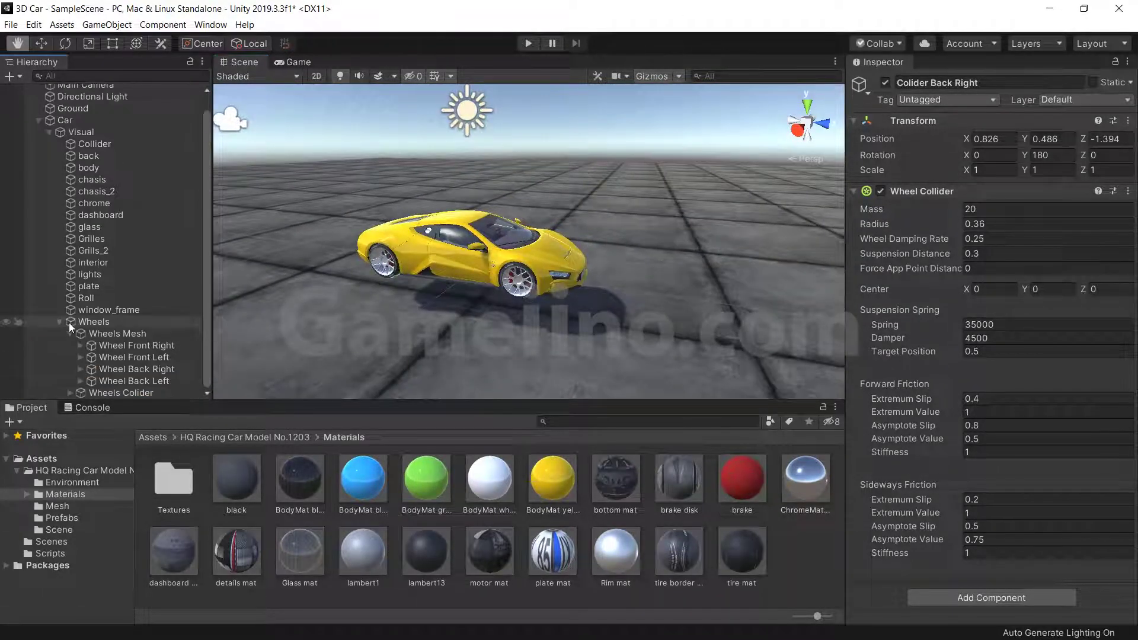
pyautogui.click(60, 322)
pyautogui.click(107, 367)
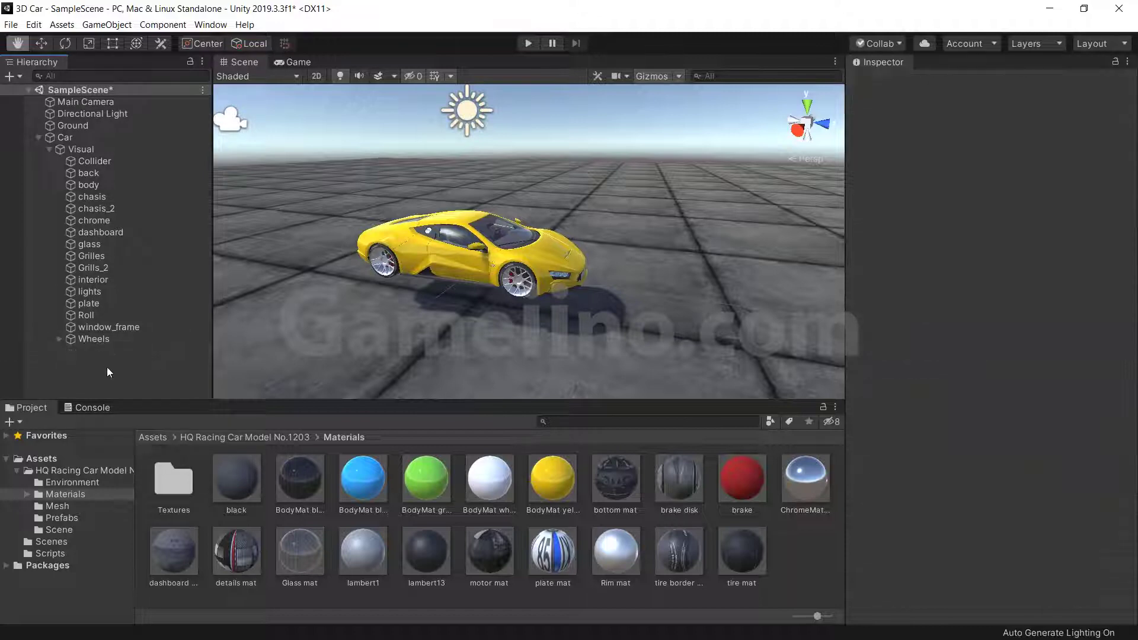
pyautogui.click(62, 137)
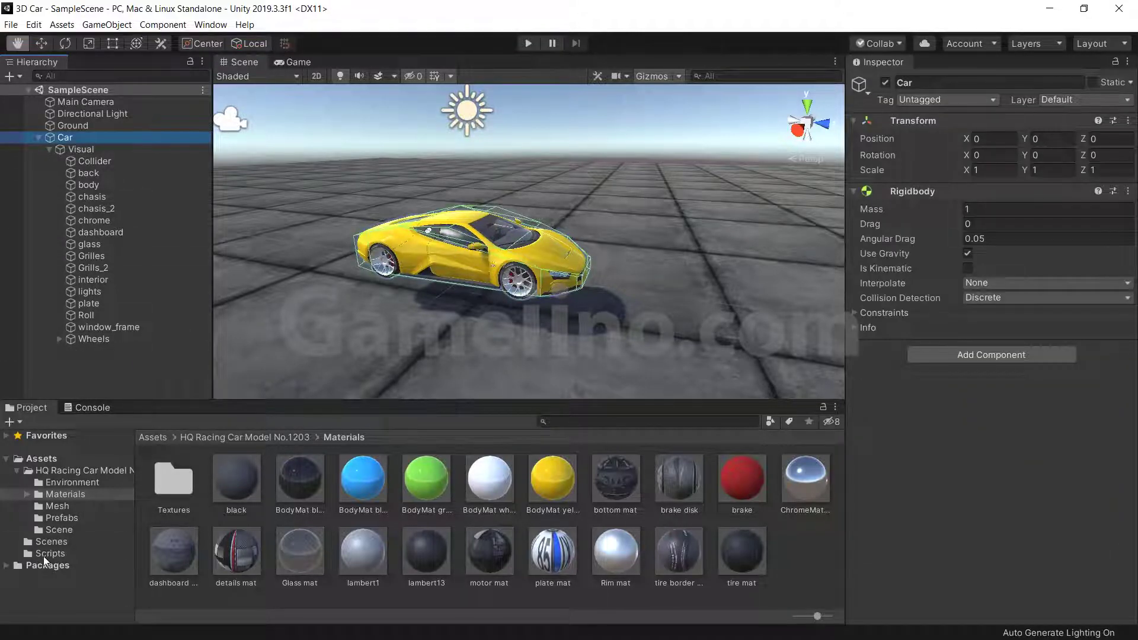
# Create a CarController C# script in Scripts, attach it to the Car, and open it
pyautogui.click(45, 554)
pyautogui.rightClick(299, 541)
pyautogui.moveTo(475, 226)
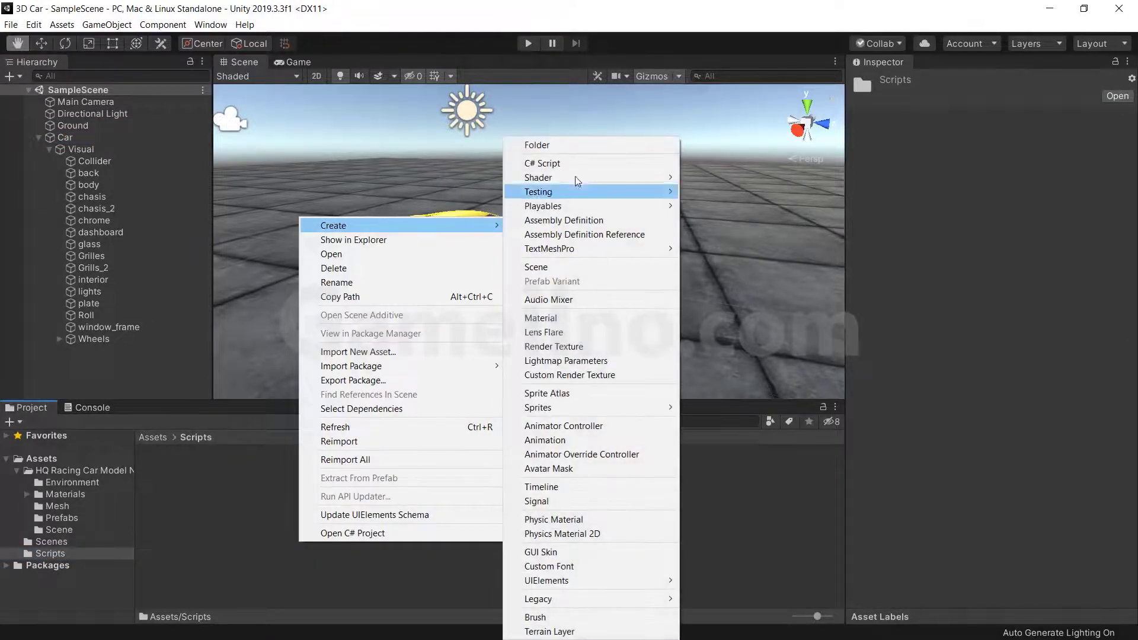
pyautogui.click(575, 163)
pyautogui.write('CarController')
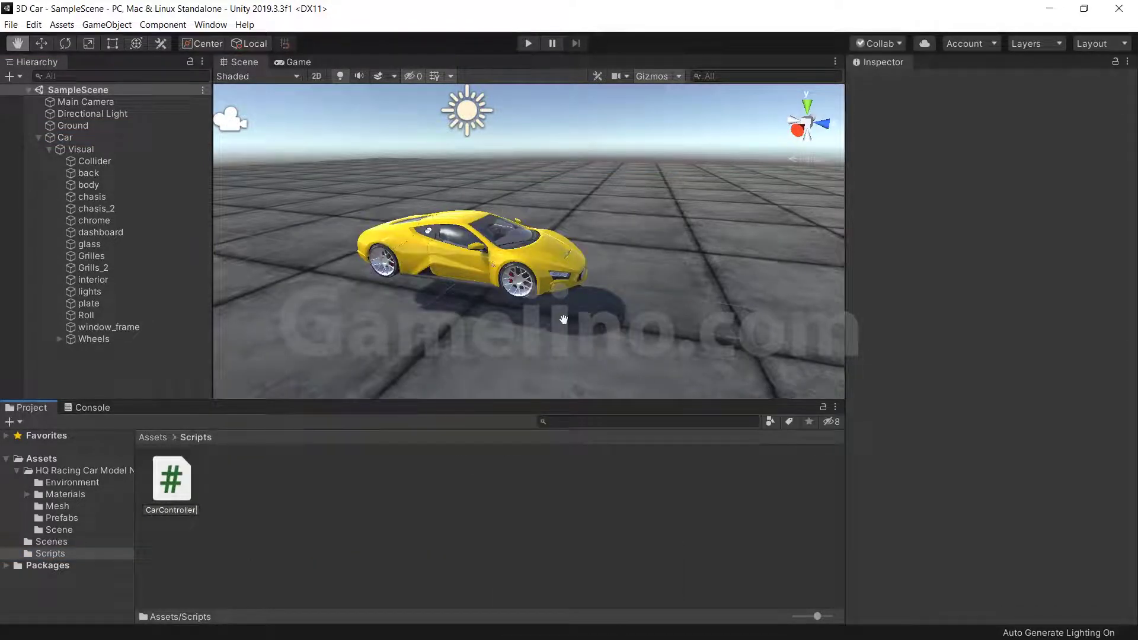
pyautogui.click(62, 138)
pyautogui.moveTo(172, 479); pyautogui.dragTo(944, 421)
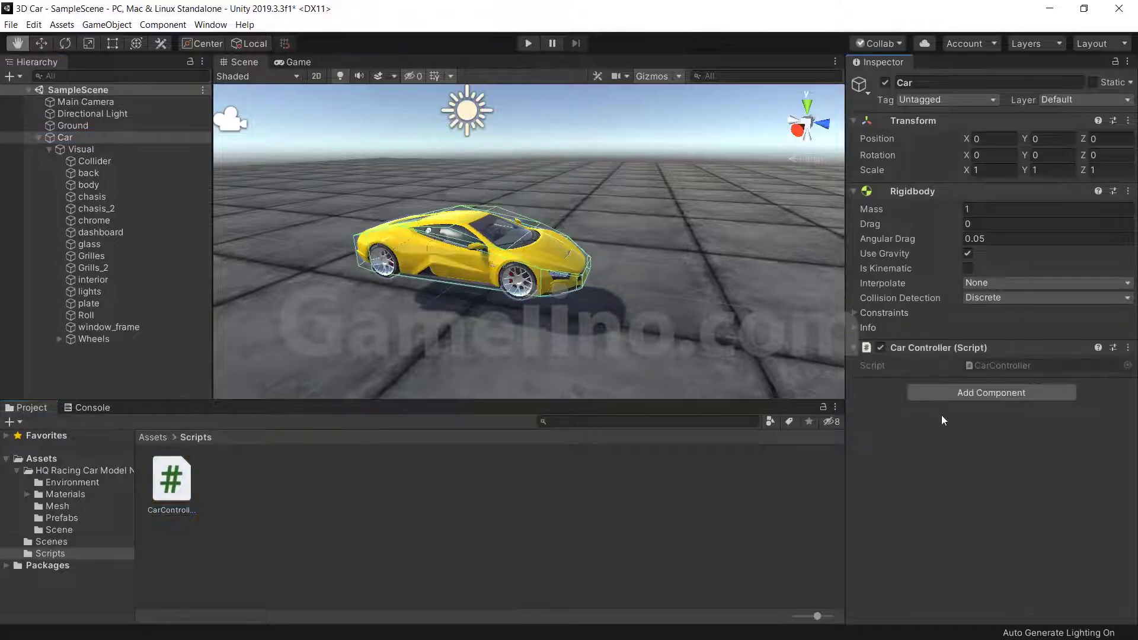
pyautogui.doubleClick(984, 366)
# Delete the default Start and Update methods and the unused using lines
pyautogui.press('BackSpace')
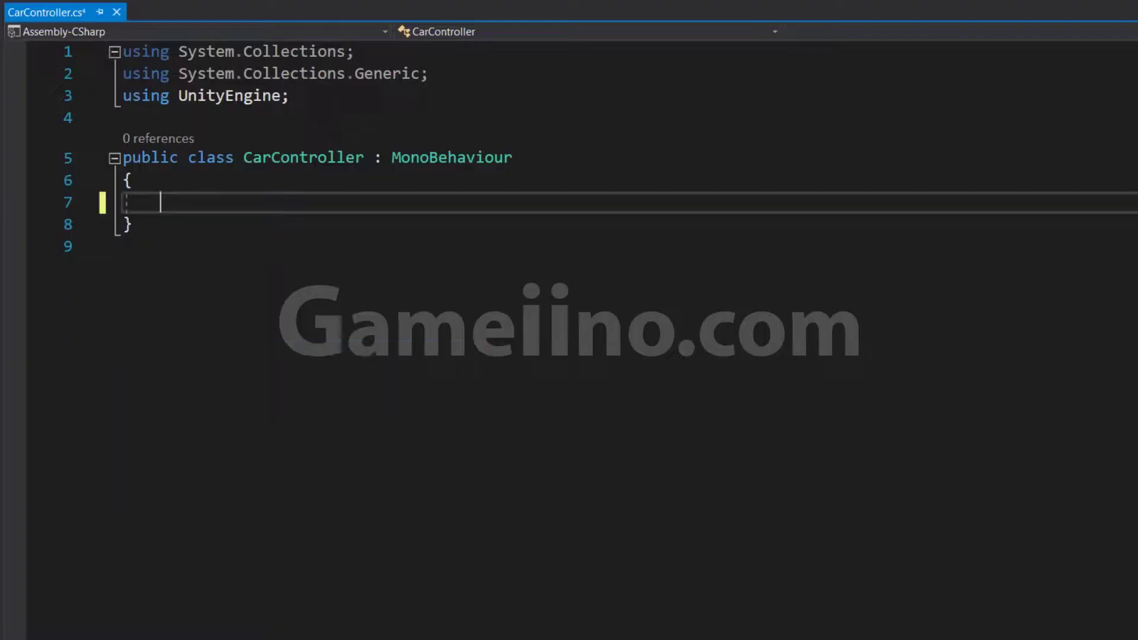
pyautogui.moveTo(428, 73); pyautogui.dragTo(123, 51)
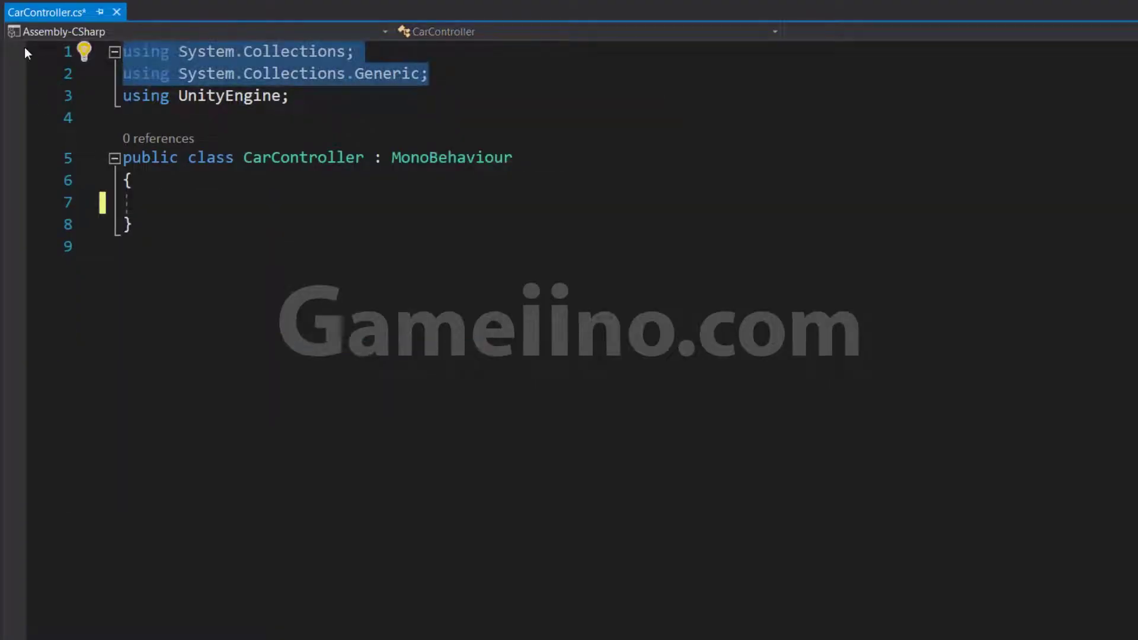
pyautogui.press('BackSpace')
pyautogui.press('Down')
pyautogui.press('BackSpace')
pyautogui.press('Down')
pyautogui.press('Down')
pyautogui.press('Down')
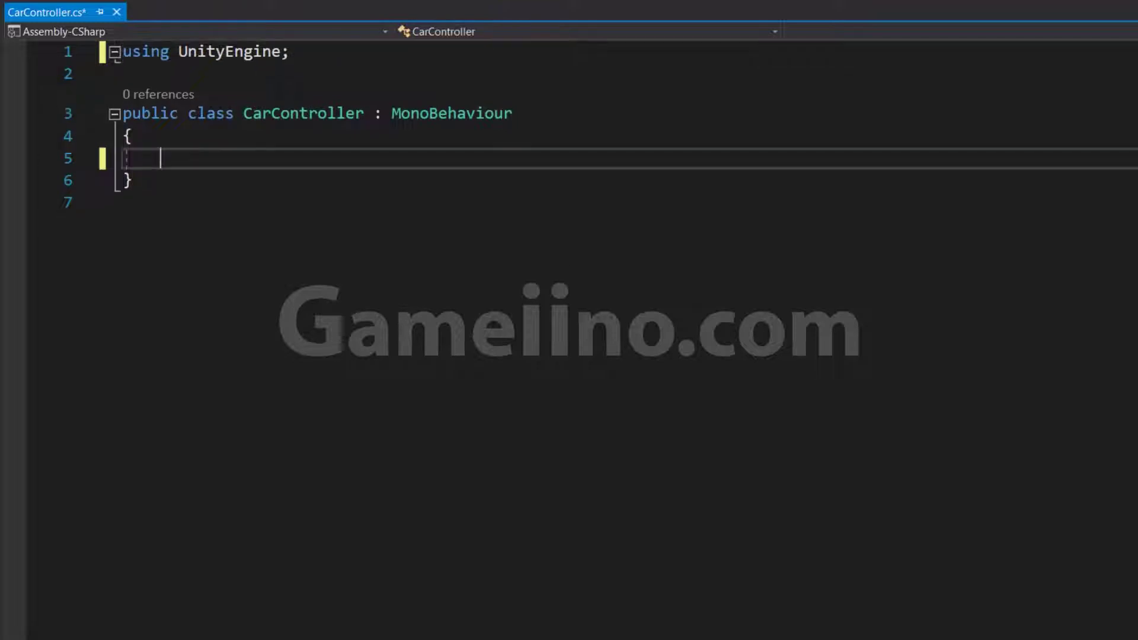
# Declare private float horiaontalInput, private float verticalInput and private bool isBreaking, then save
pyautogui.write('private float horiaontal')
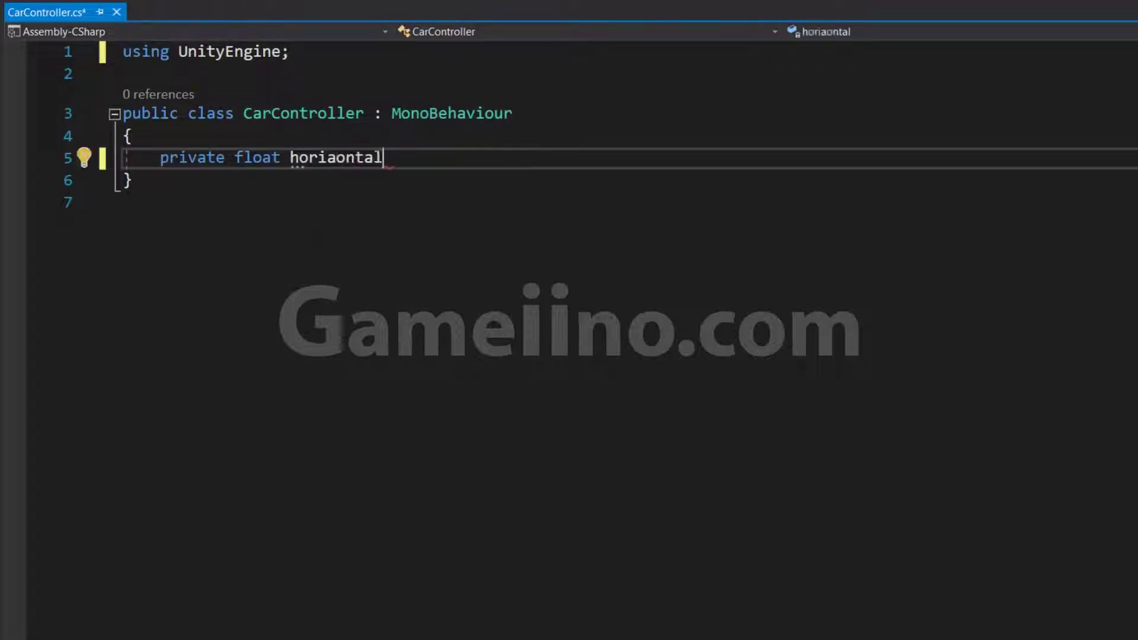
pyautogui.doubleClick(335, 157)
pyautogui.click(389, 157)
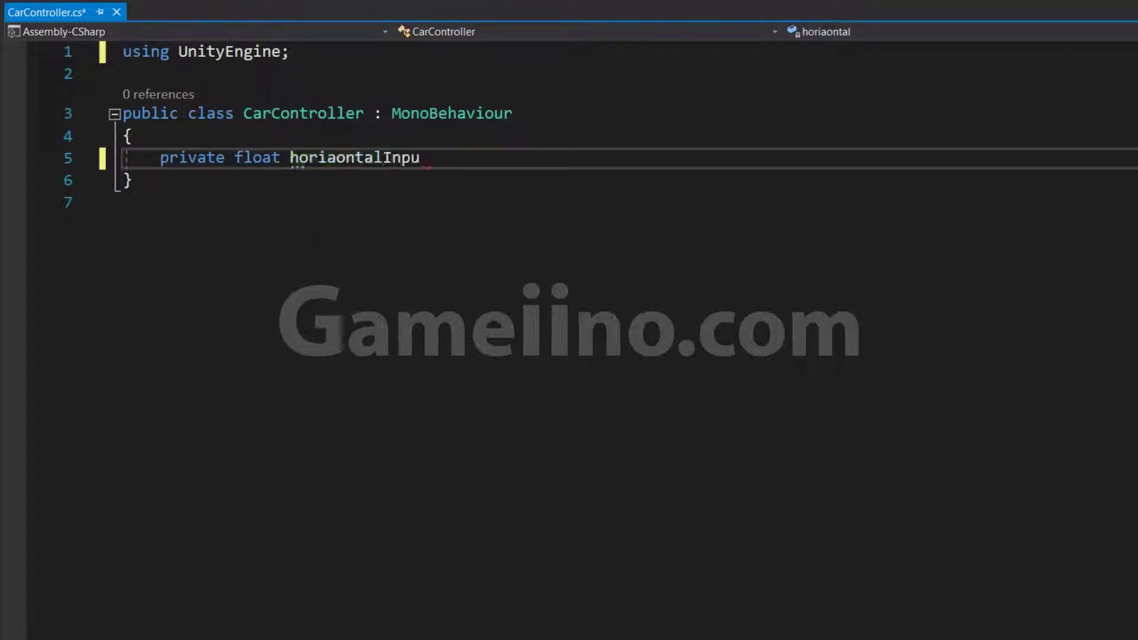
pyautogui.write('t;')
pyautogui.press('Return')
pyautogui.write('private float')
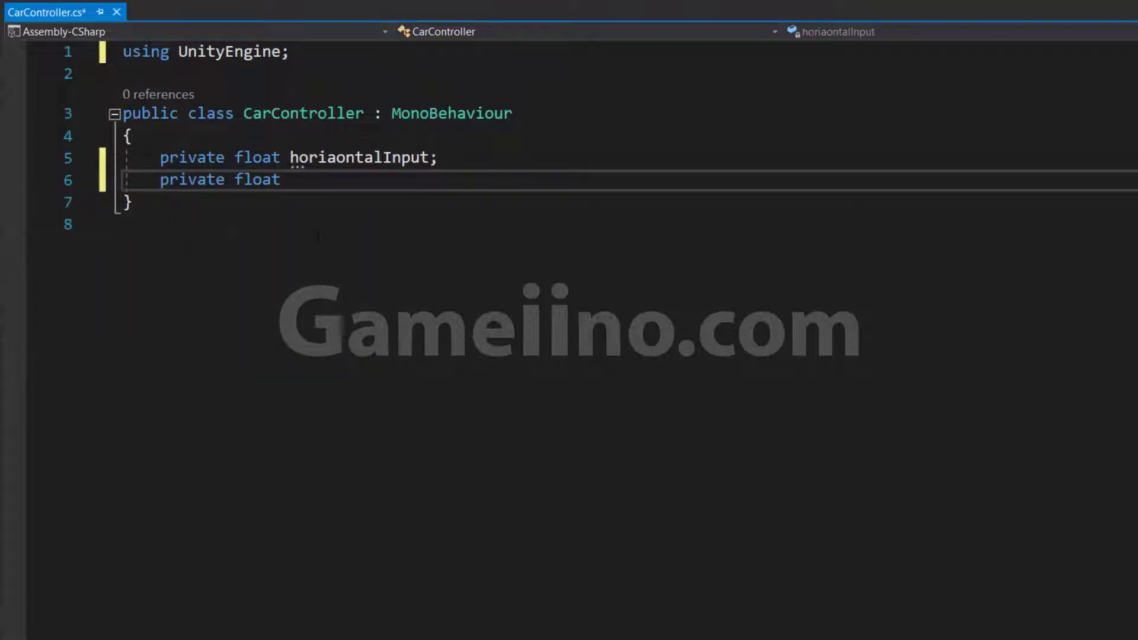
pyautogui.write(' verticalInput')
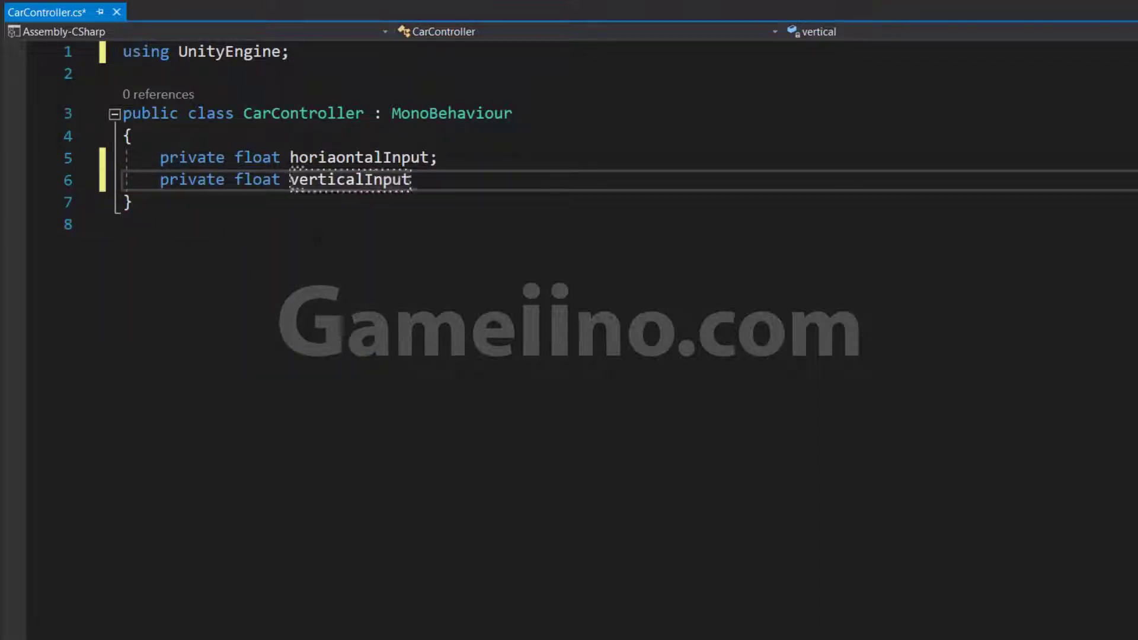
pyautogui.write(';')
pyautogui.press('Return')
pyautogui.write('private bool isB')
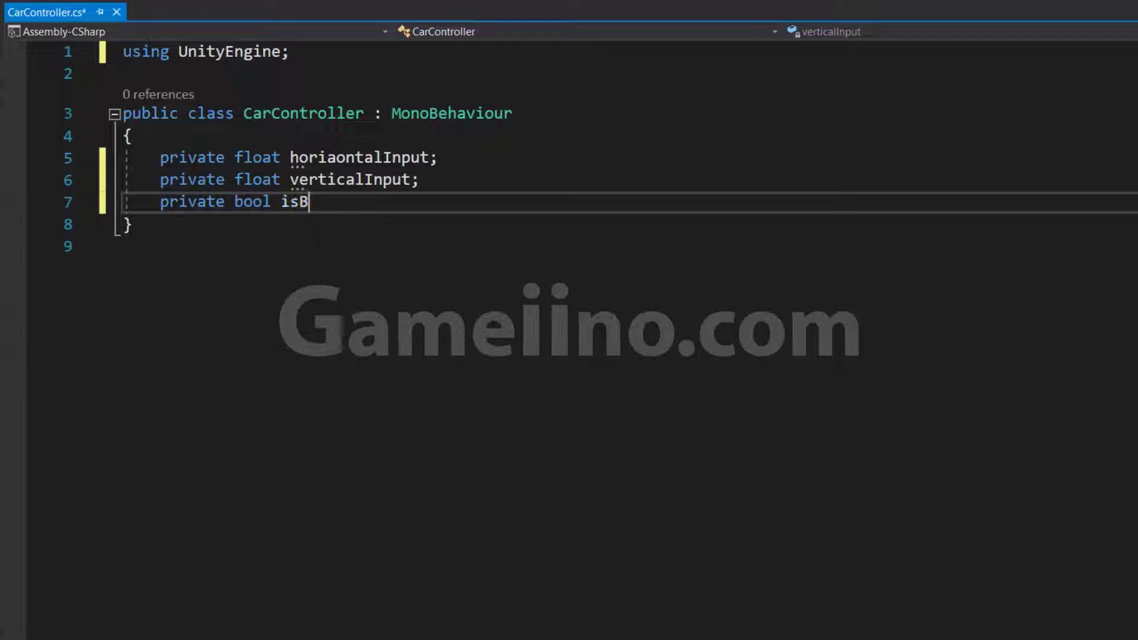
pyautogui.write('reaking;')
pyautogui.hotkey('ctrl', 'Return')
pyautogui.hotkey('ctrl', 's')
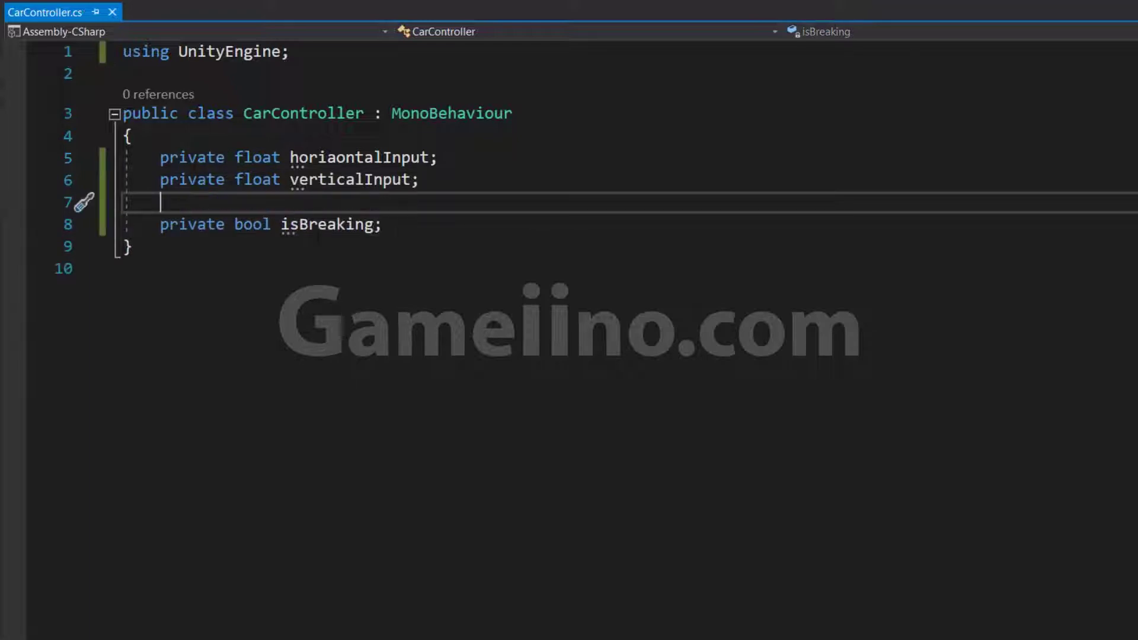
# Review the three field declarations and add a new line below them
pyautogui.moveTo(234, 225); pyautogui.dragTo(382, 225)
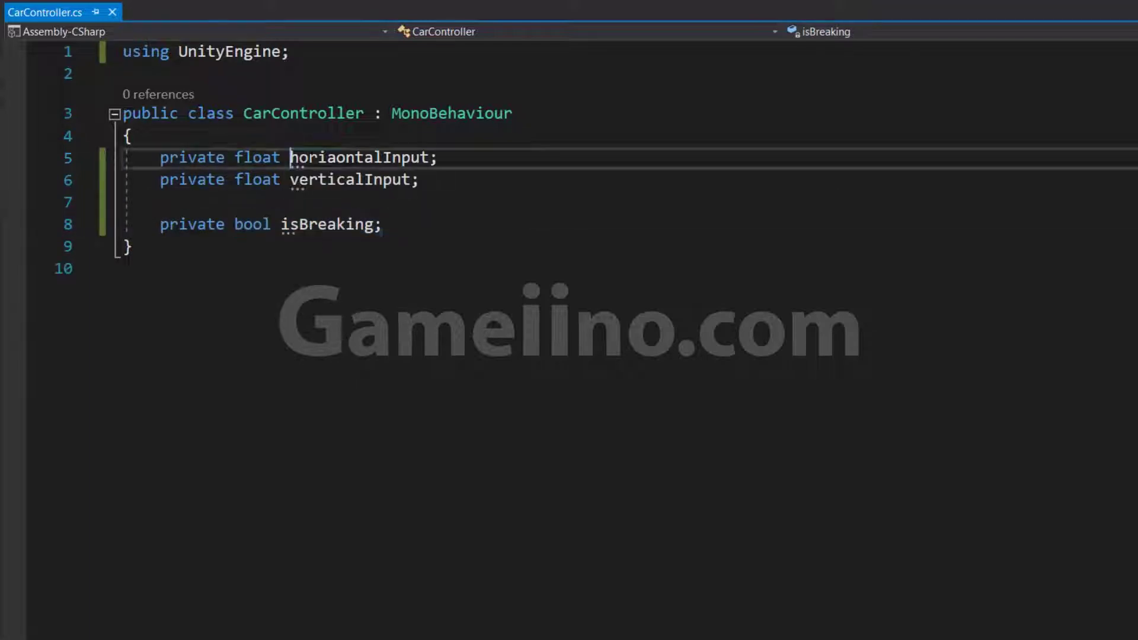
pyautogui.moveTo(290, 158); pyautogui.dragTo(437, 157)
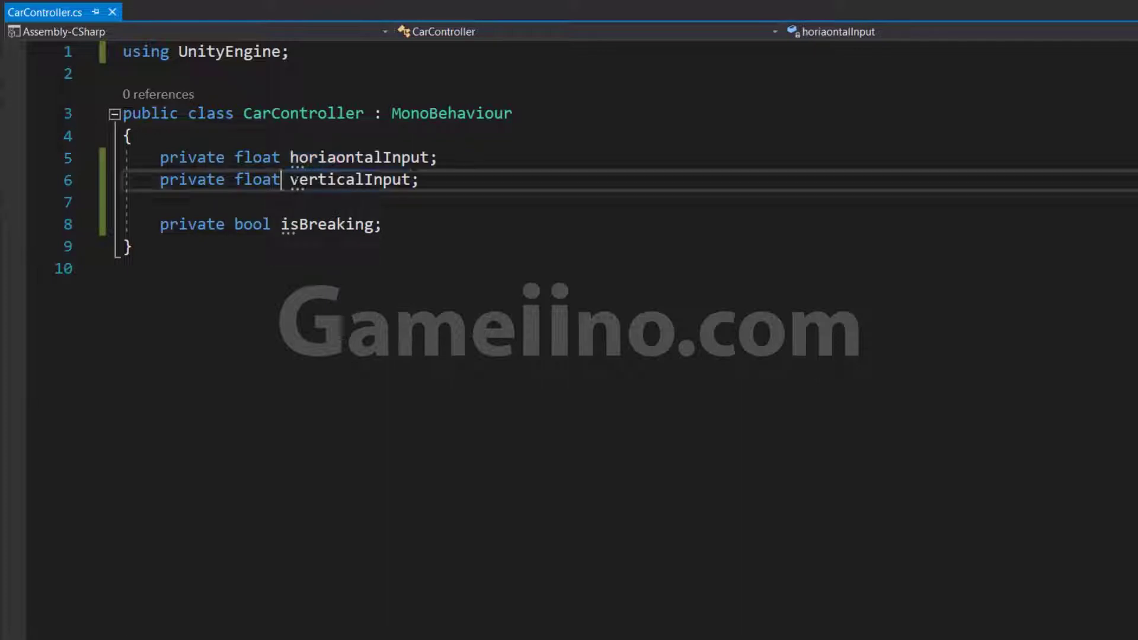
pyautogui.moveTo(290, 180); pyautogui.dragTo(419, 180)
pyautogui.click(383, 225)
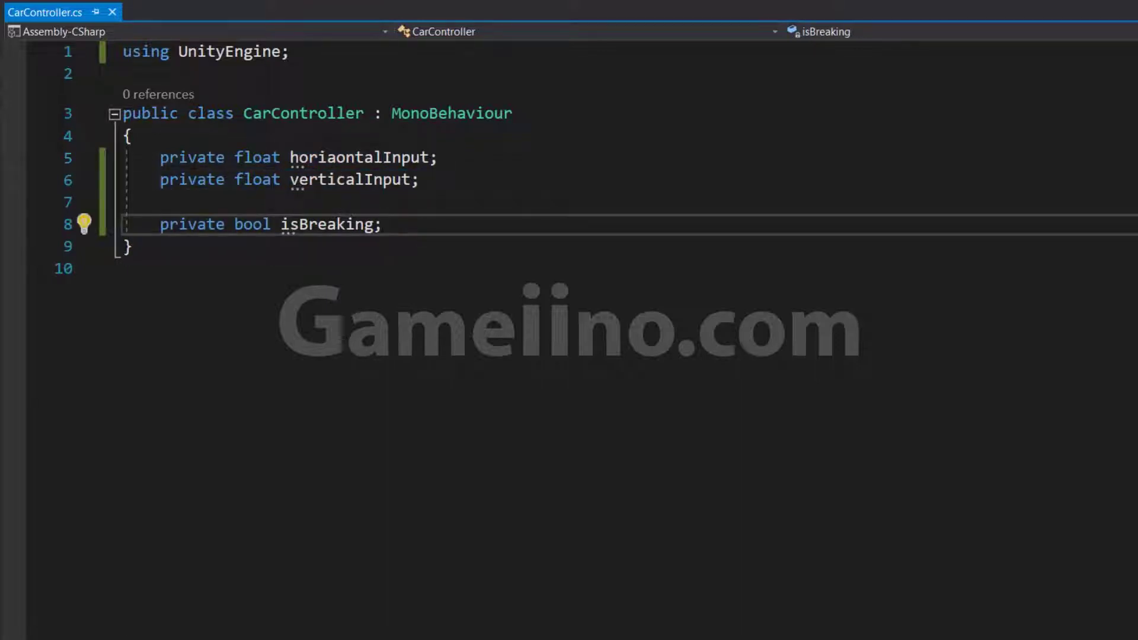
pyautogui.press('Return')
pyautogui.press('Return')
# Create a FixedUpdate method that calls GetInput()
pyautogui.write('Fixed')
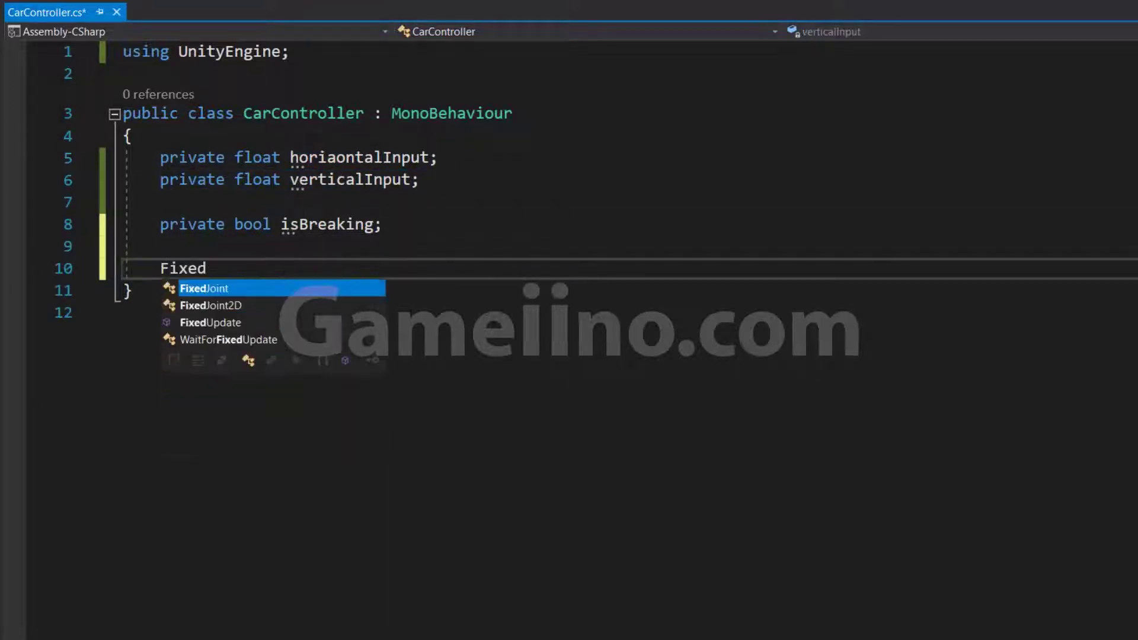
pyautogui.press('Tab')
pyautogui.press('BackSpace')
pyautogui.press('BackSpace')
pyautogui.press('BackSpace')
pyautogui.press('BackSpace')
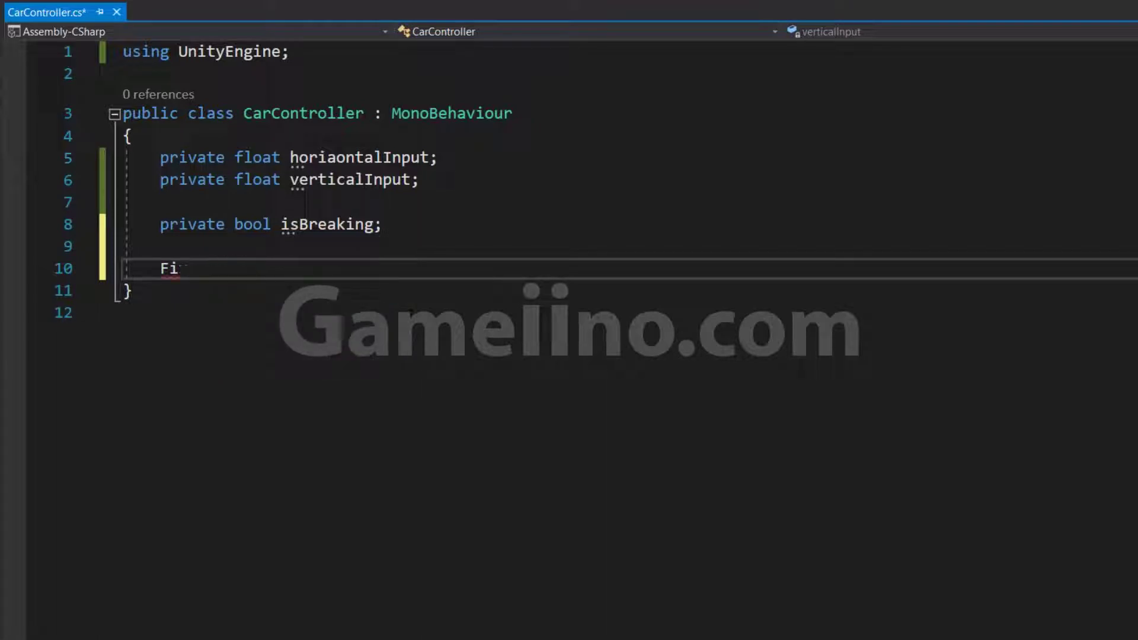
pyautogui.write('Fixed')
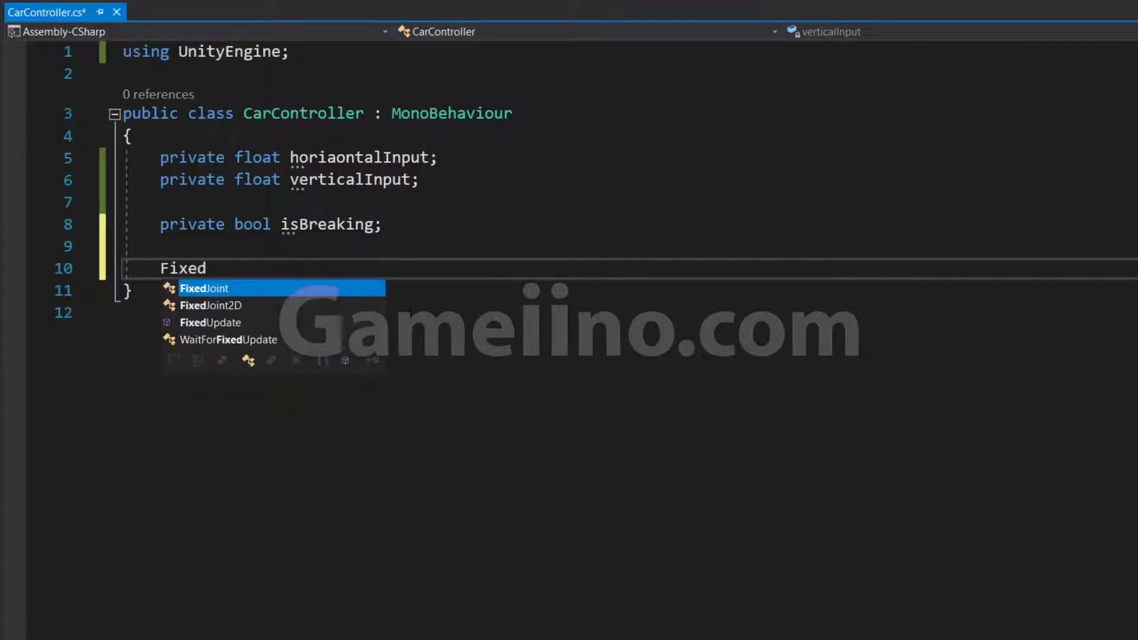
pyautogui.press('Down')
pyautogui.press('Down')
pyautogui.press('Tab')
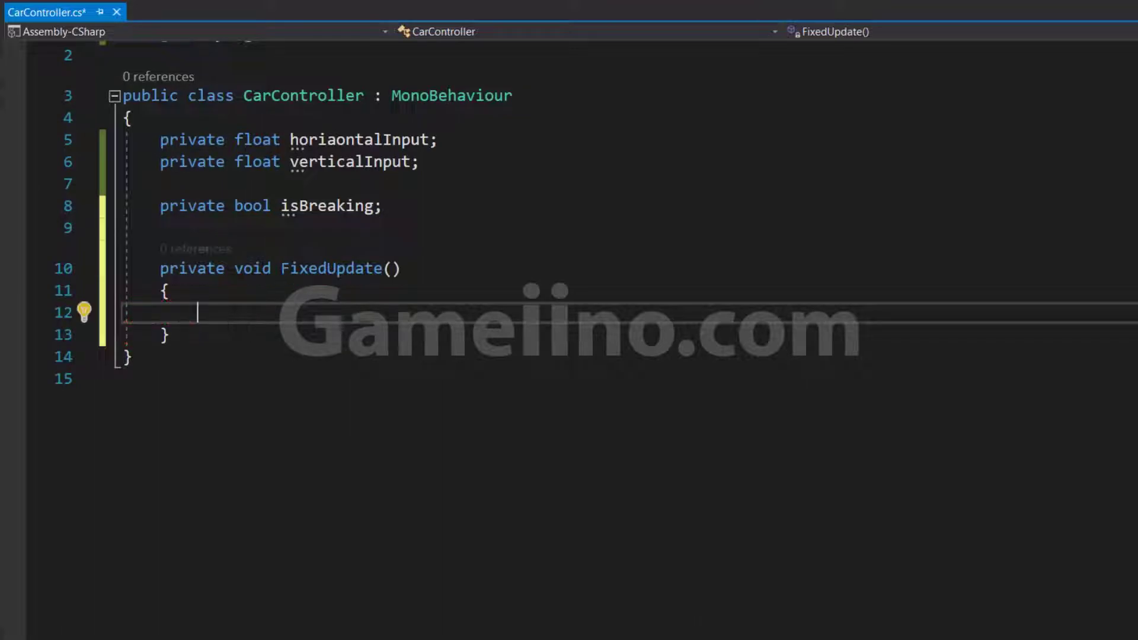
pyautogui.click(187, 333)
pyautogui.press('Return')
pyautogui.press('Return')
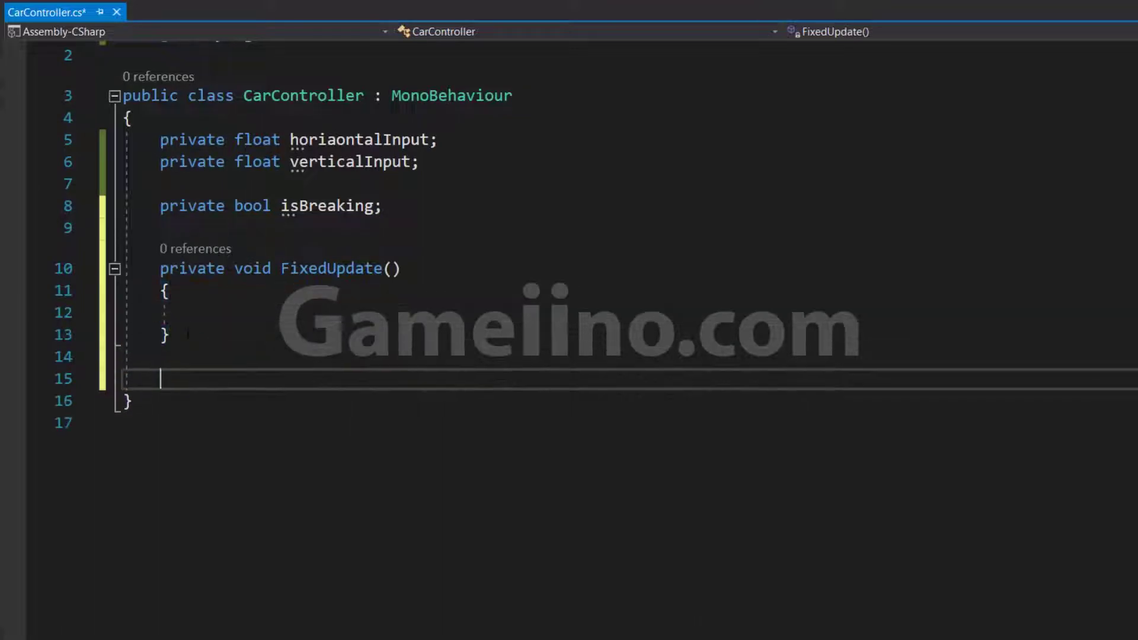
pyautogui.write('private void GetInput() {  }')
pyautogui.click(197, 294)
pyautogui.write('GetInput();')
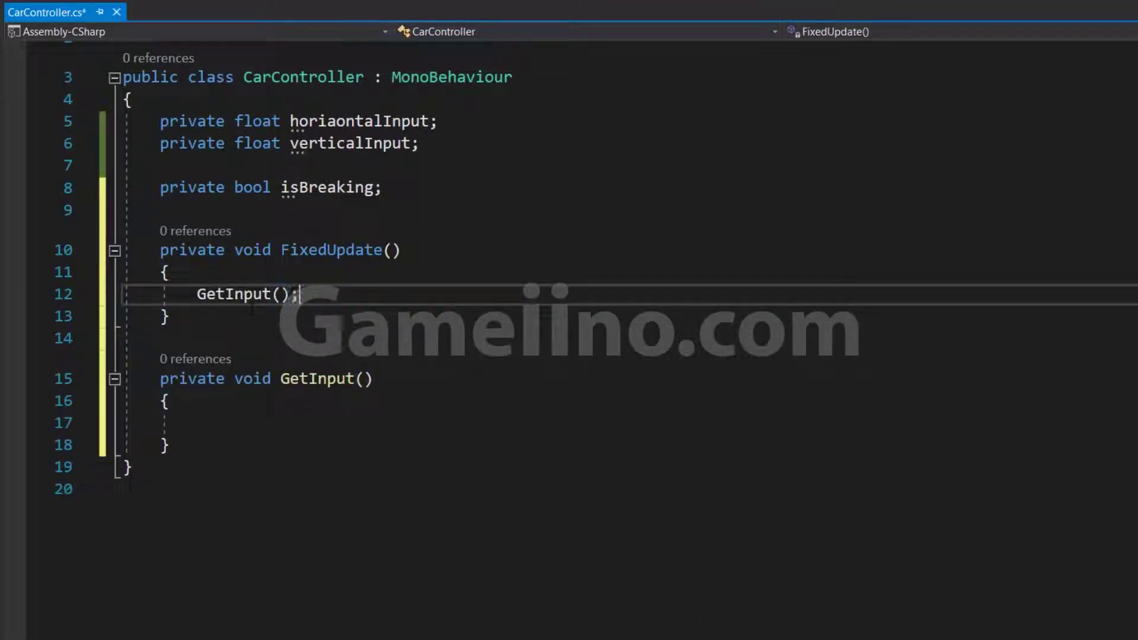
# In GetInput, read the Horizontal and Vertical axes into horiaontalInput and verticalInput
pyautogui.click(252, 423)
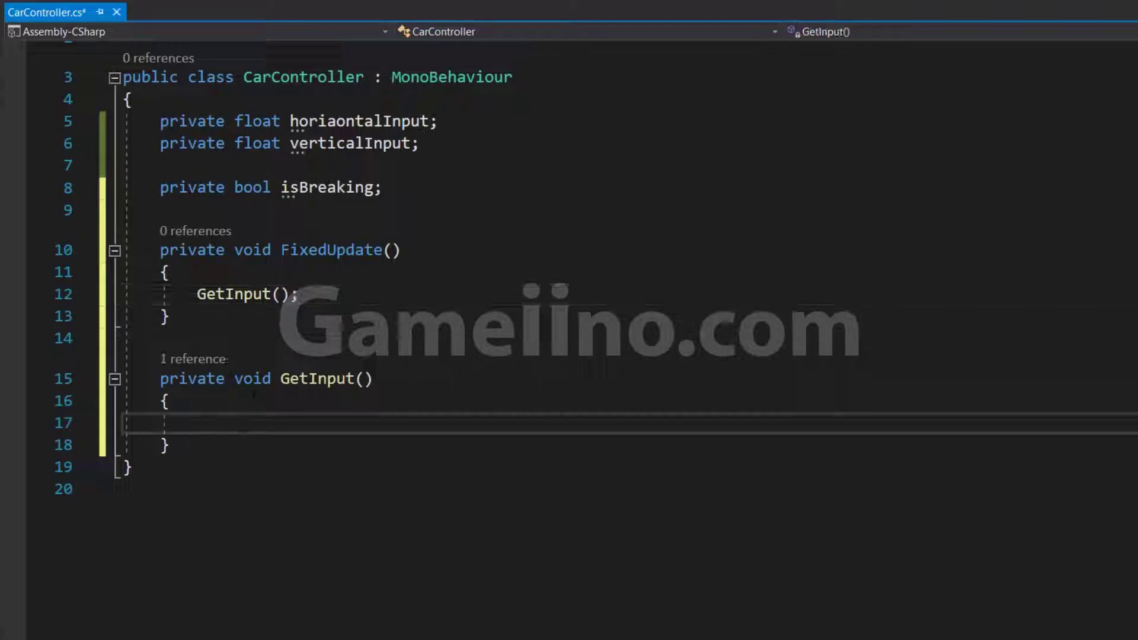
pyautogui.write('horiaontalInput = ')
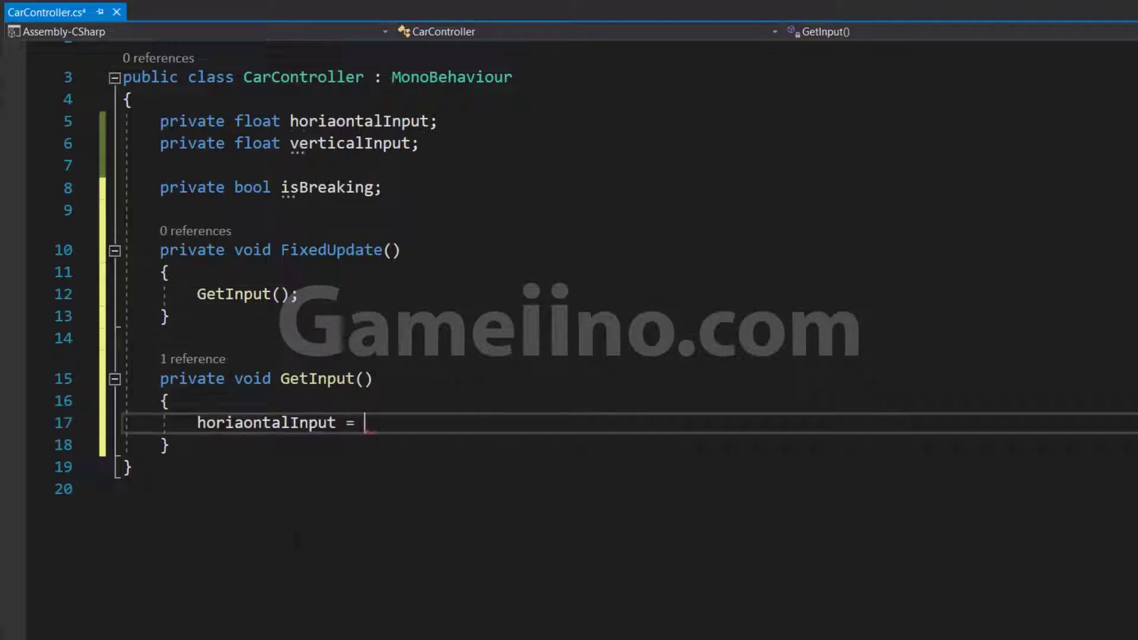
pyautogui.write('inp')
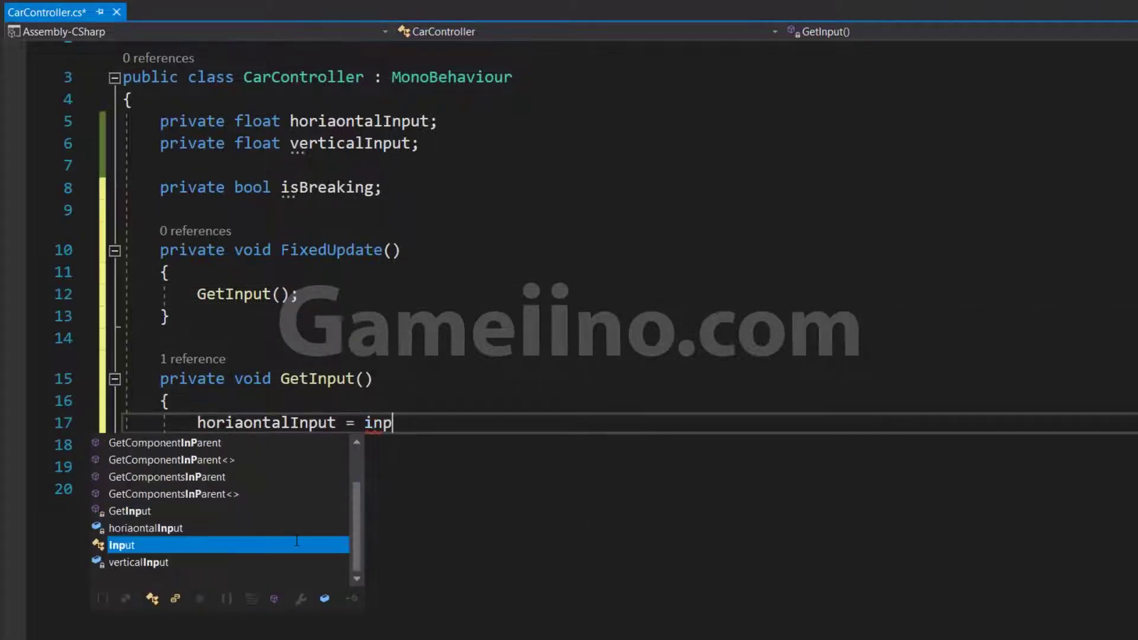
pyautogui.press('Tab')
pyautogui.write('.ge(')
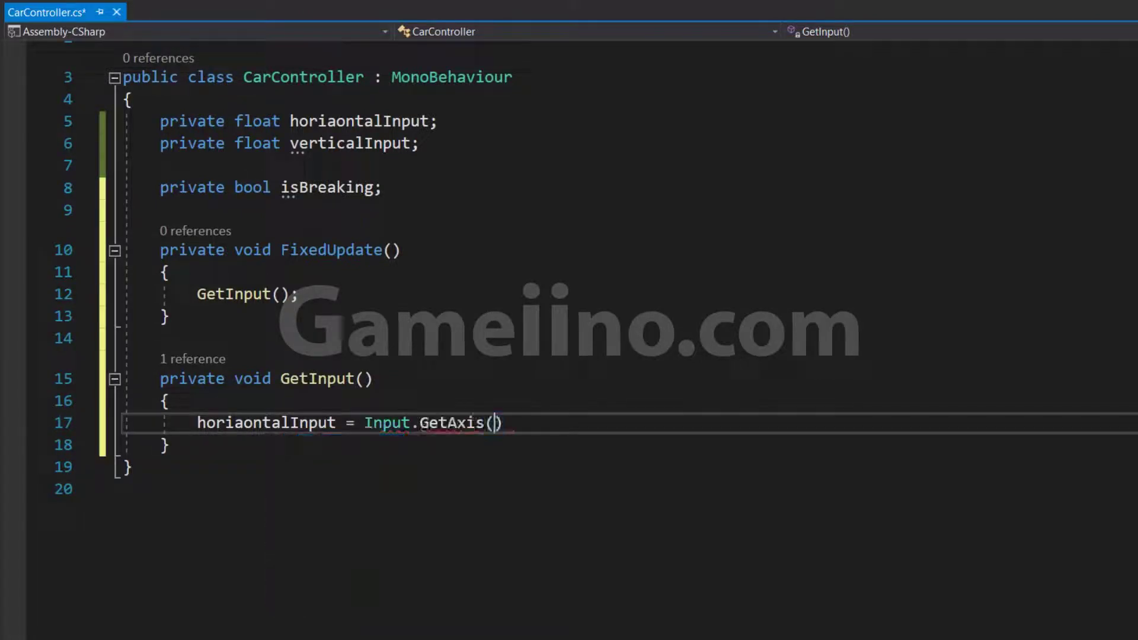
pyautogui.write('"Hori')
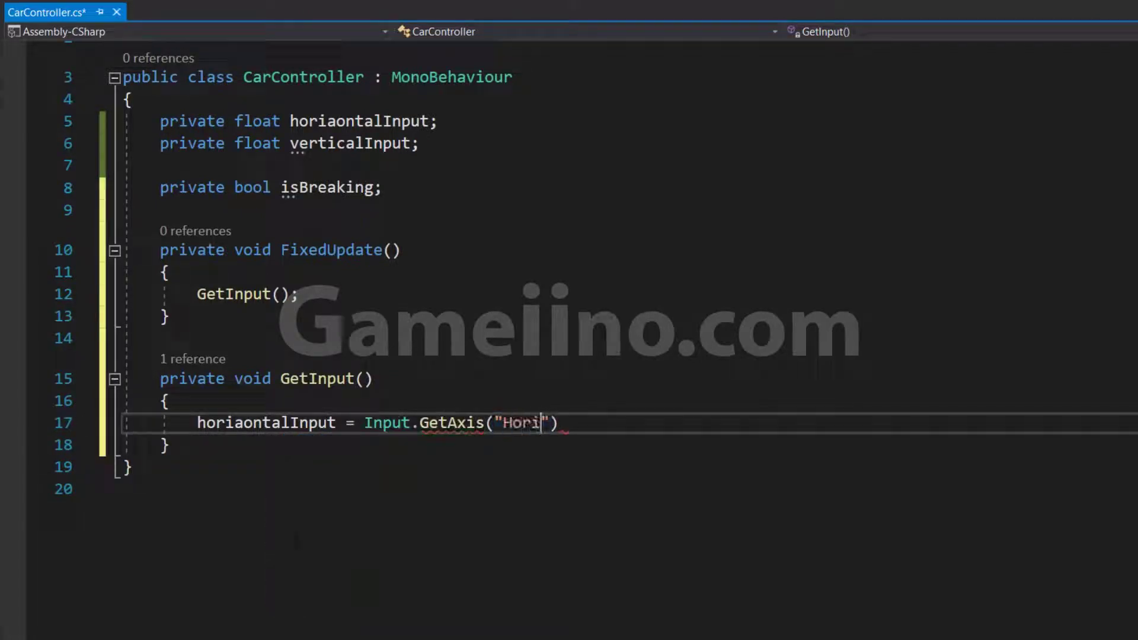
pyautogui.write('zontal")')
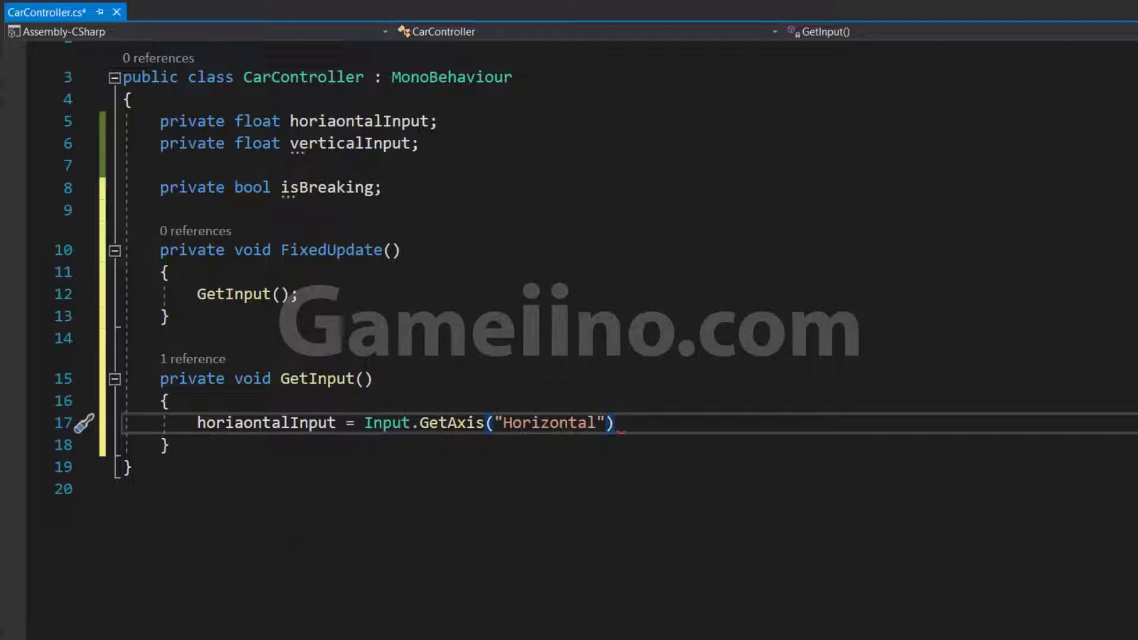
pyautogui.write(';')
pyautogui.press('Return')
pyautogui.write('verticalInput = In')
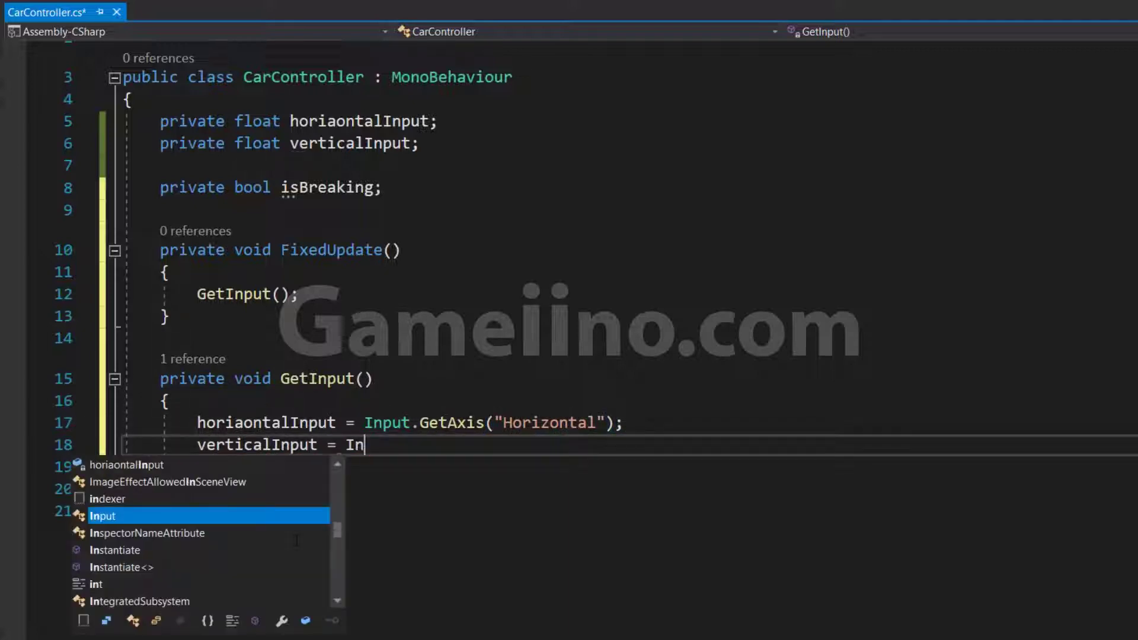
pyautogui.write('put.GetAxis("')
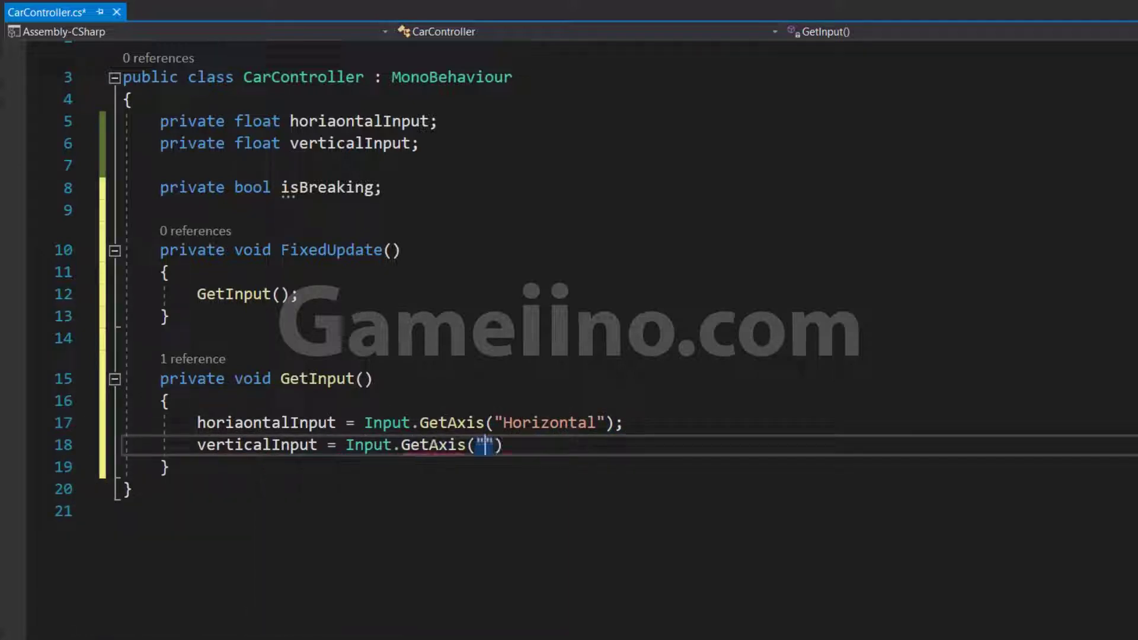
pyautogui.write('Vertical")')
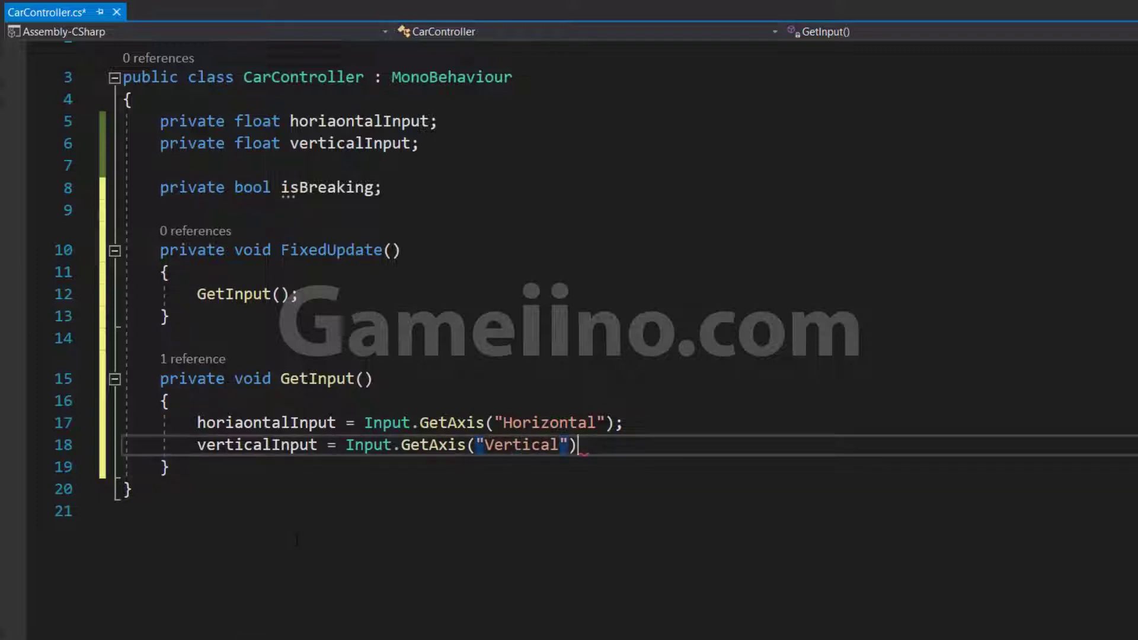
pyautogui.write(';')
pyautogui.press('Return')
# Set isBreaking from Input.GetKey(KeyCode.Space) in GetInput
pyautogui.write('isB')
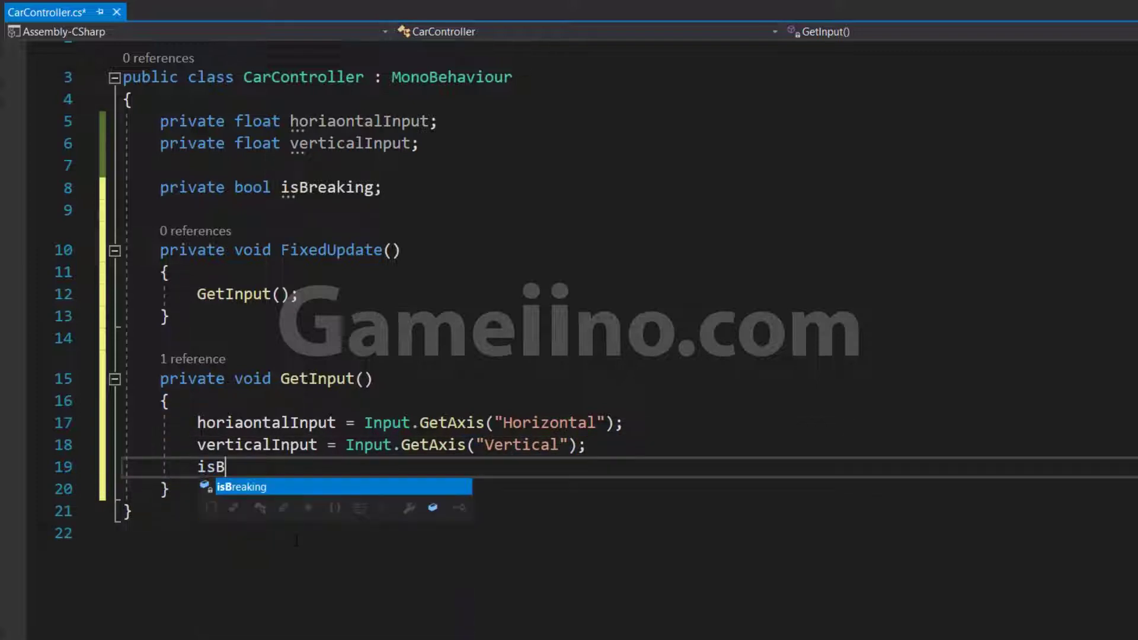
pyautogui.press('Tab')
pyautogui.write('= In')
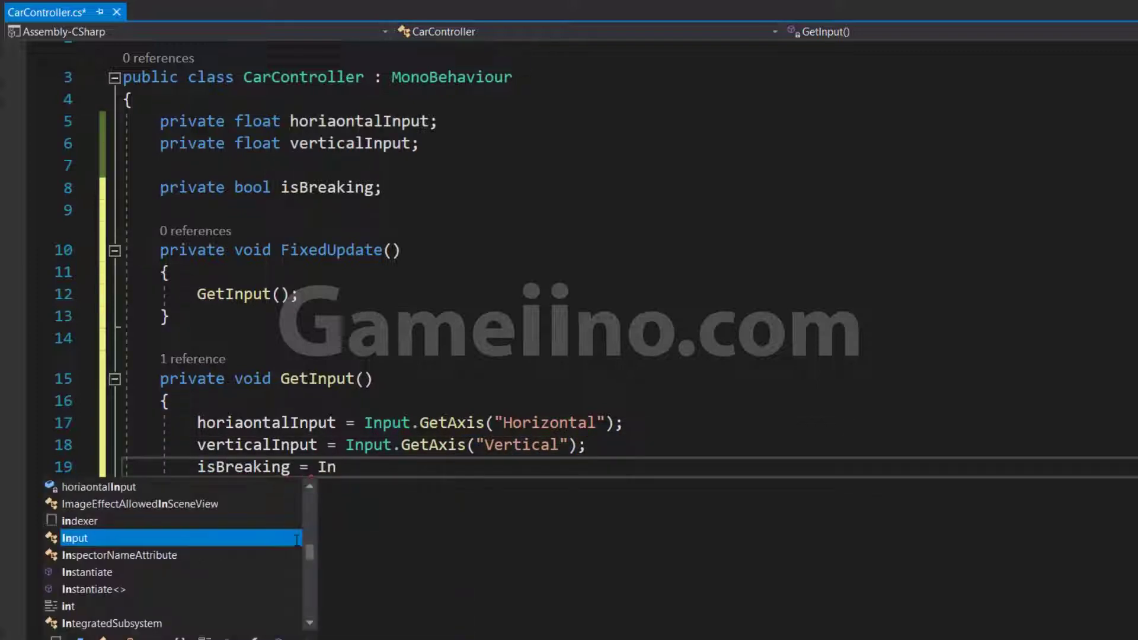
pyautogui.press('Tab')
pyautogui.write('.')
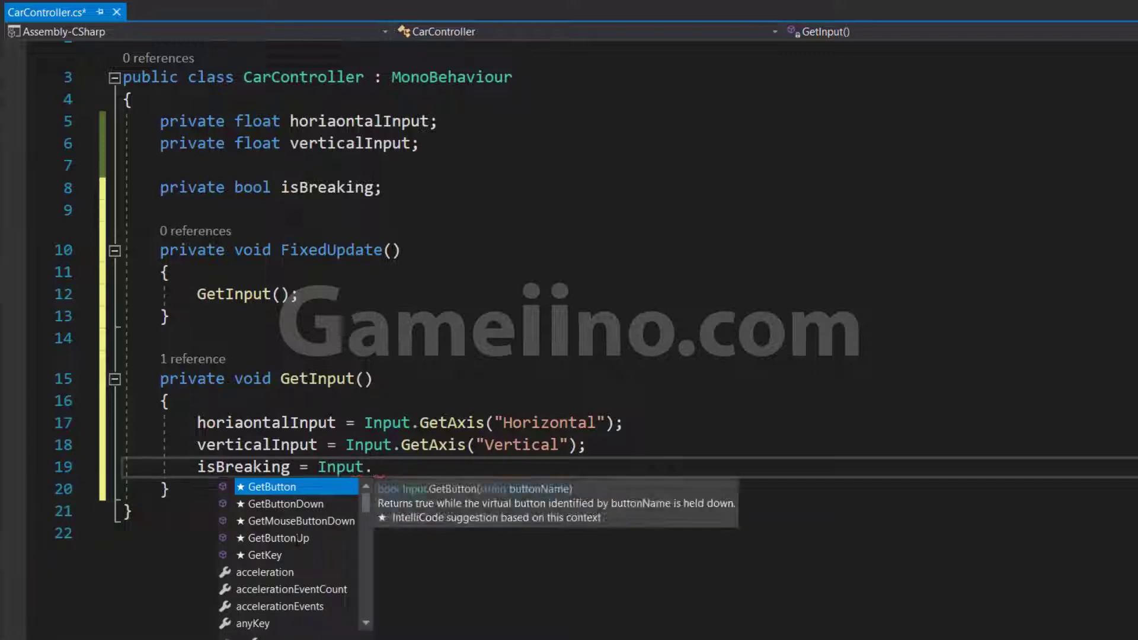
pyautogui.write('GetKey()Key')
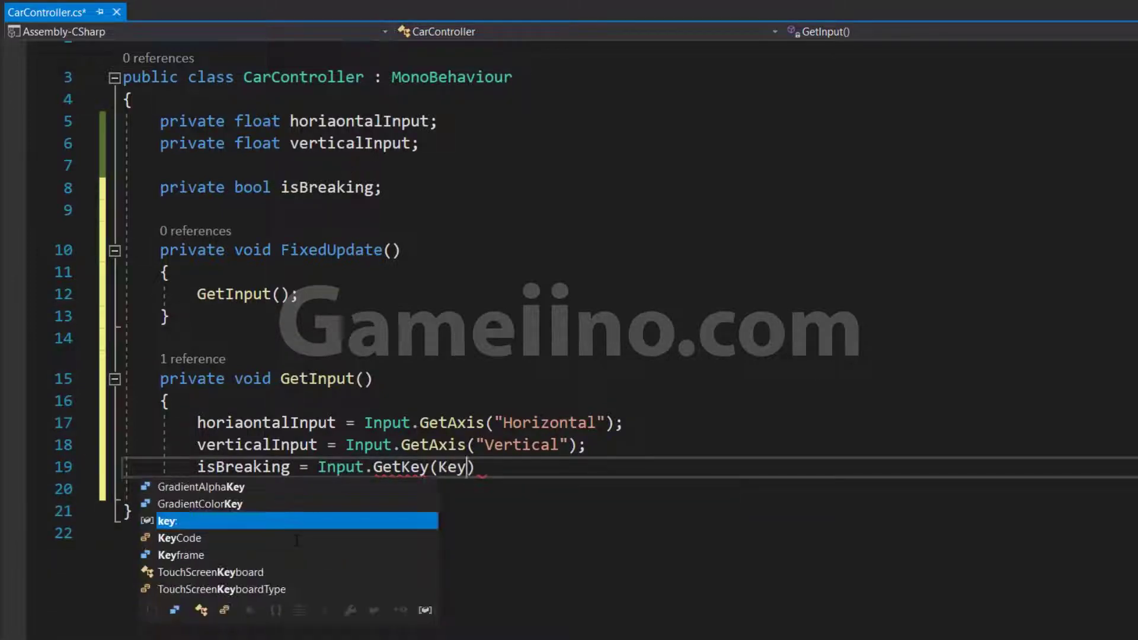
pyautogui.press('Down')
pyautogui.press('Tab')
pyautogui.write('.Spa')
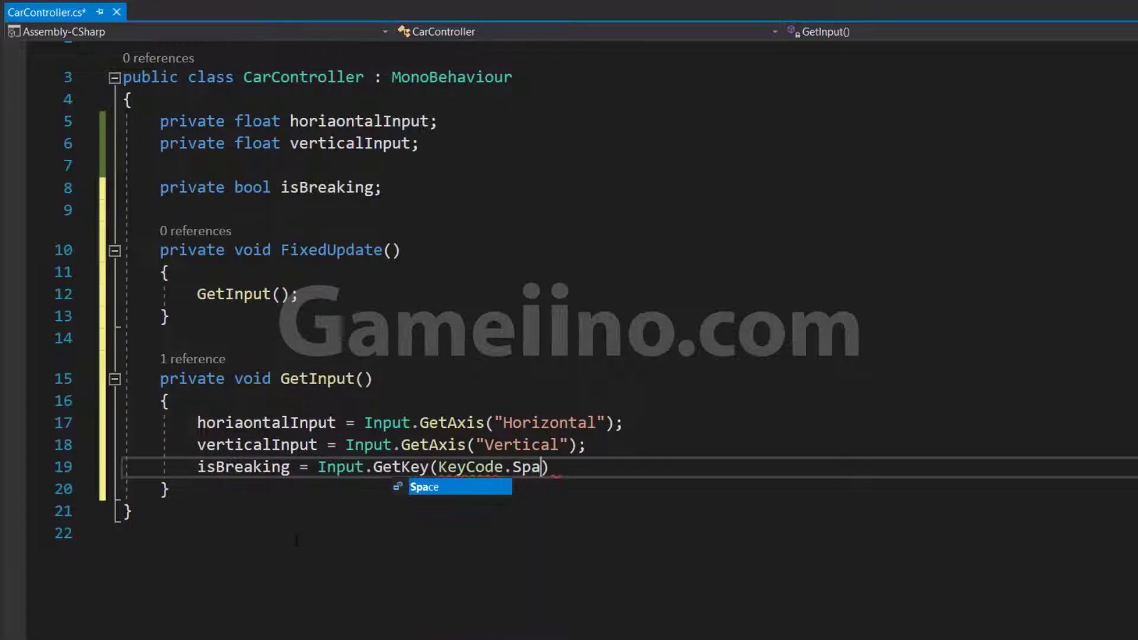
pyautogui.press('Tab')
pyautogui.write(';')
# Add a HandleMotor() call after GetInput in FixedUpdate
pyautogui.click(313, 295)
pyautogui.press('Return')
pyautogui.write('Hand')
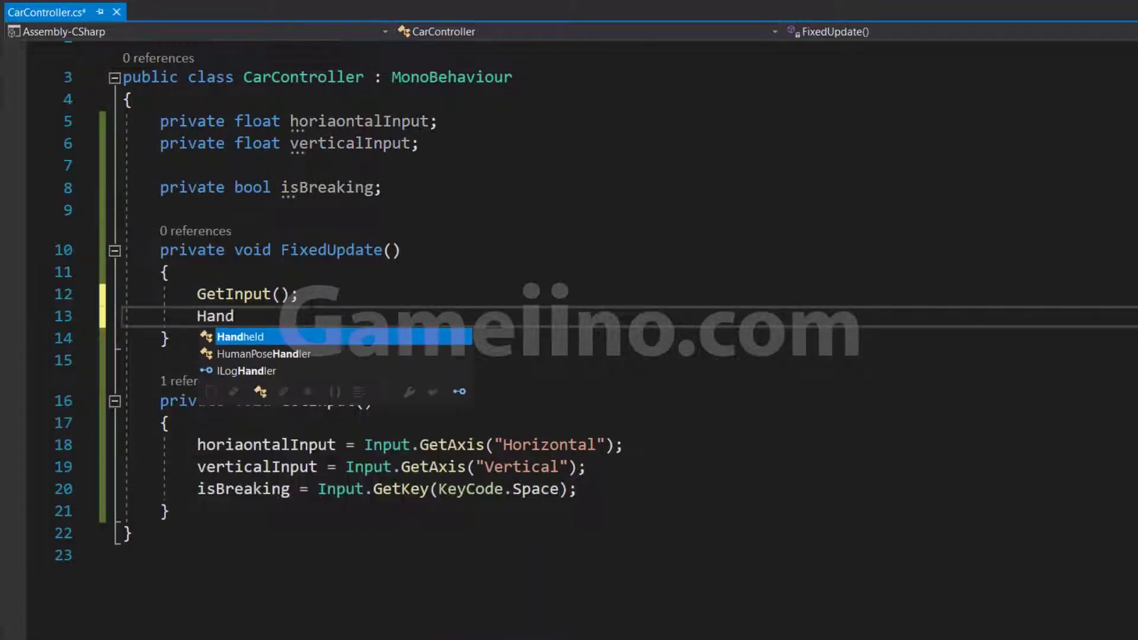
pyautogui.write('leMotor')
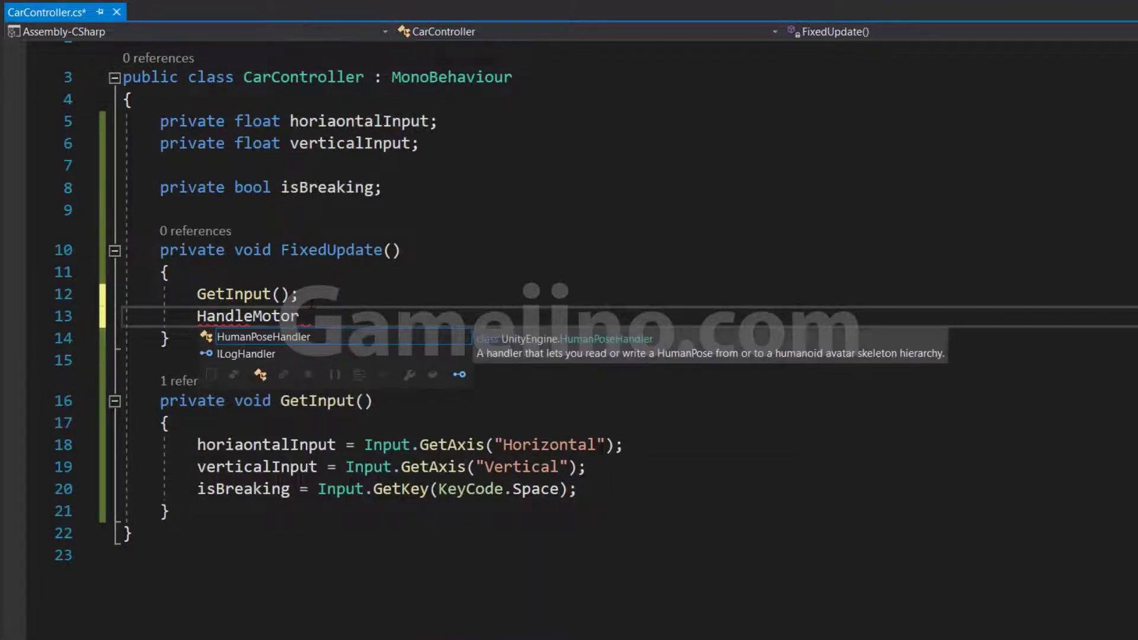
pyautogui.write('(')
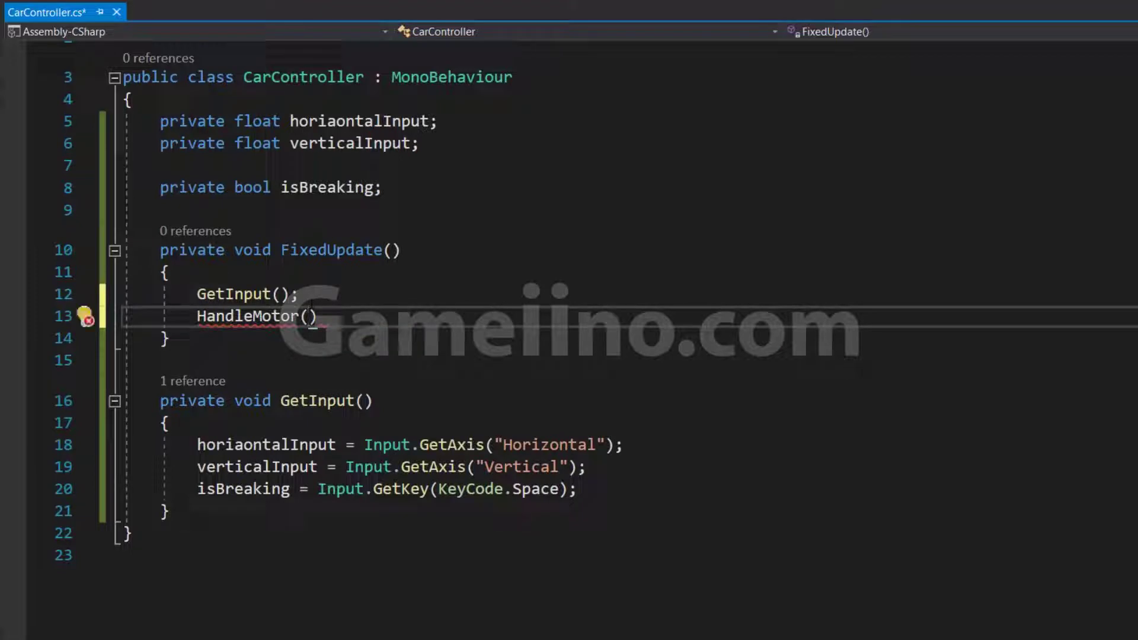
pyautogui.write(');')
# Declare the public float motorForce and public float breakForce fields
pyautogui.click(170, 511)
pyautogui.click(382, 117)
pyautogui.press('Return')
pyautogui.press('Return')
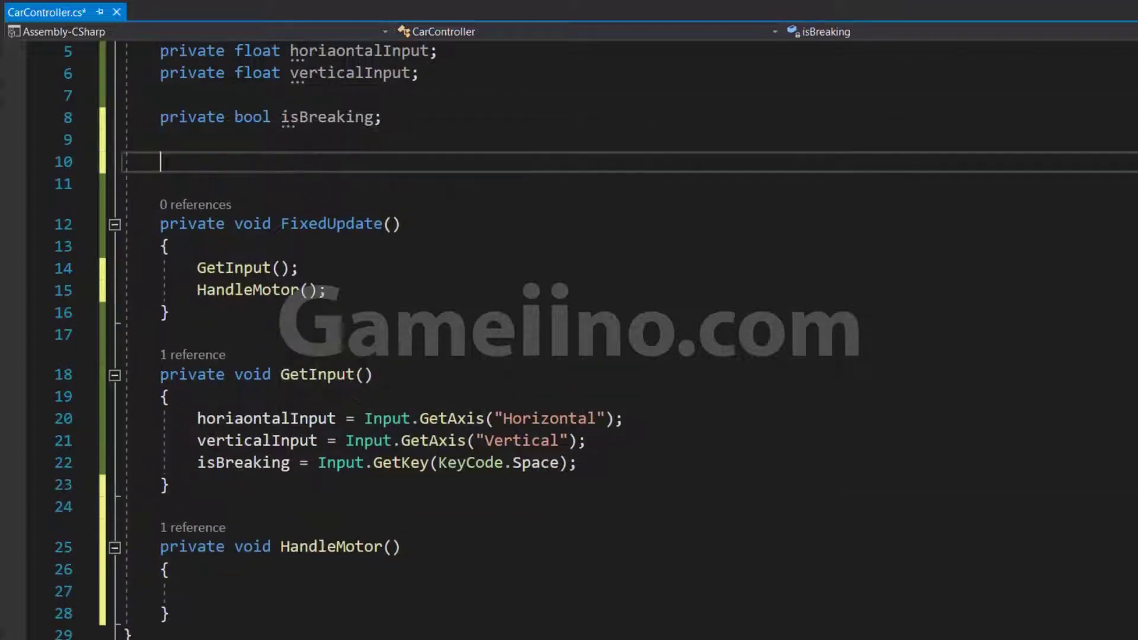
pyautogui.write('pub')
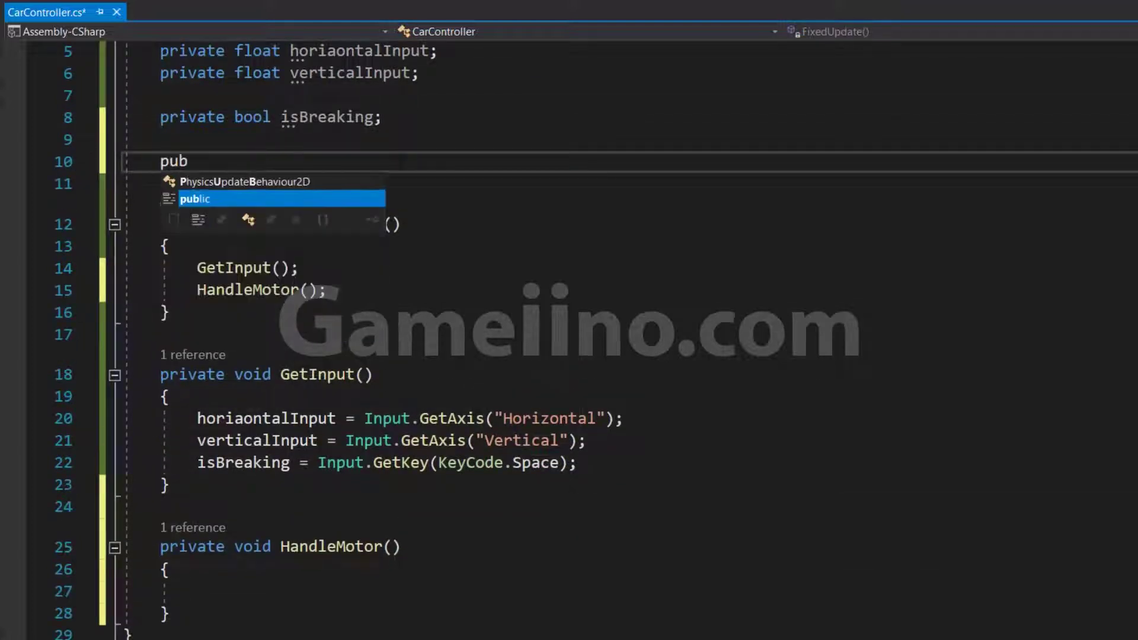
pyautogui.write('lic flolo')
pyautogui.press('BackSpace')
pyautogui.press('BackSpace')
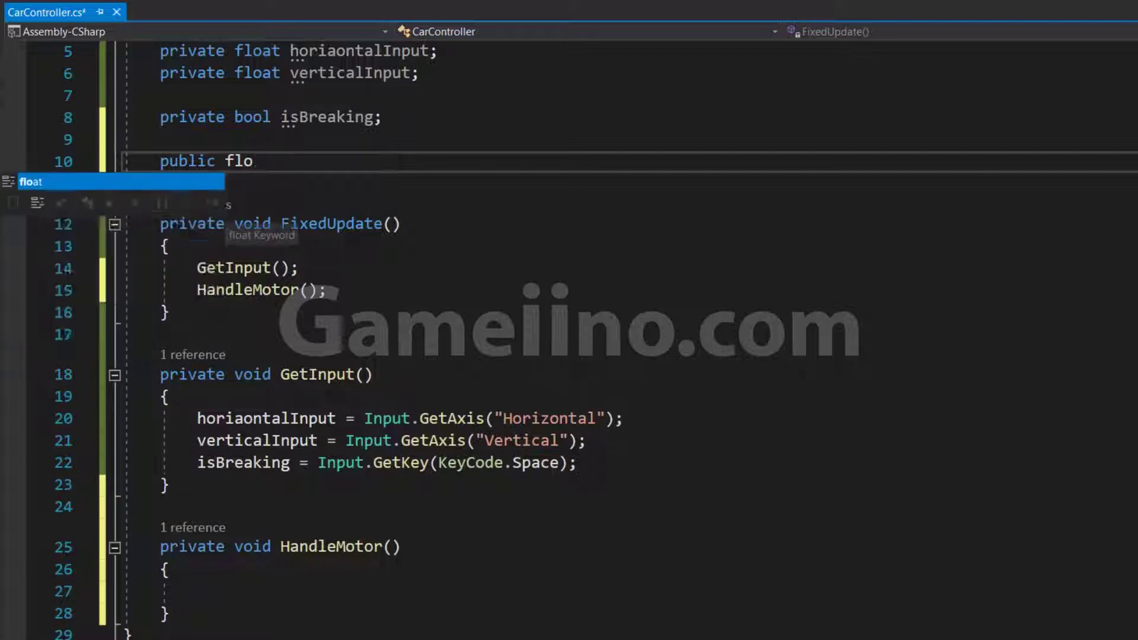
pyautogui.press('BackSpace')
pyautogui.press('BackSpace')
pyautogui.press('Tab')
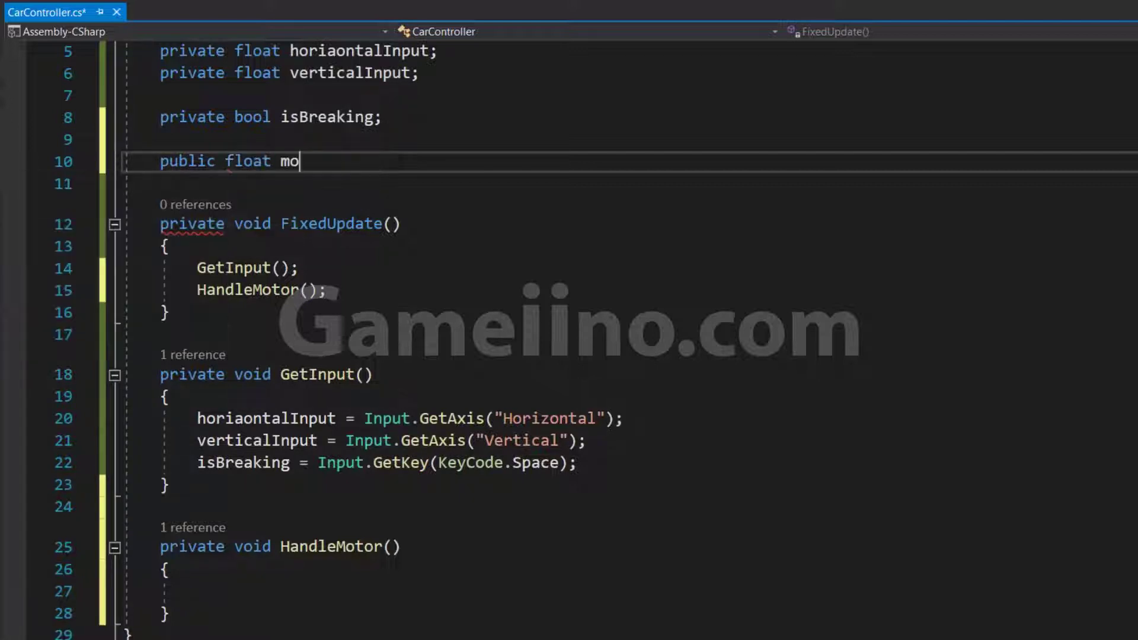
pyautogui.write('torForce;')
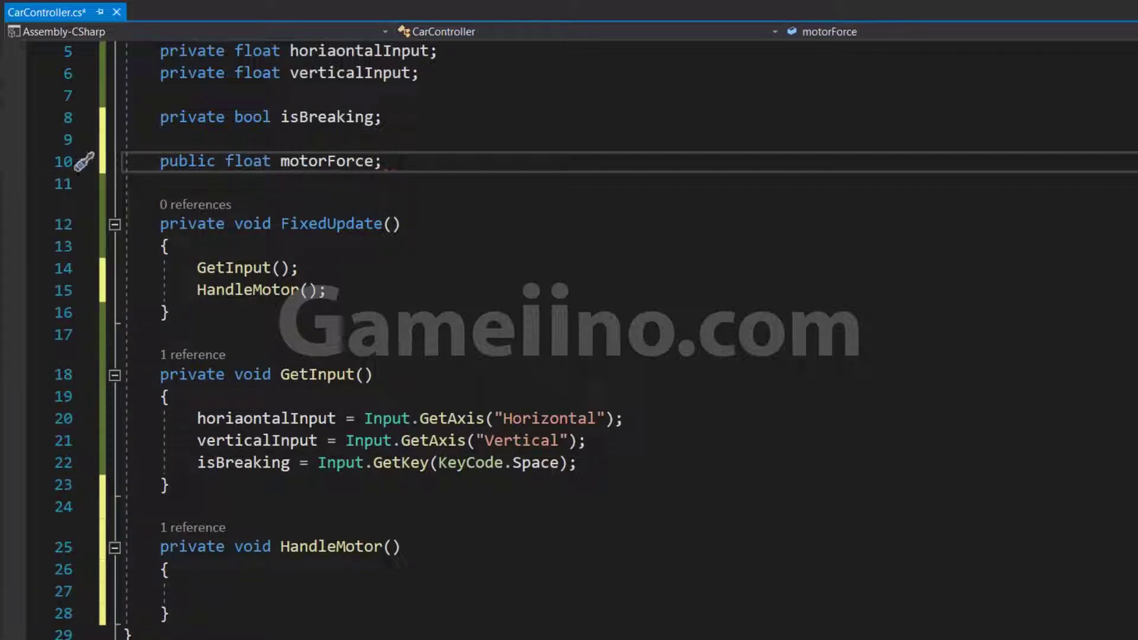
pyautogui.press('Return')
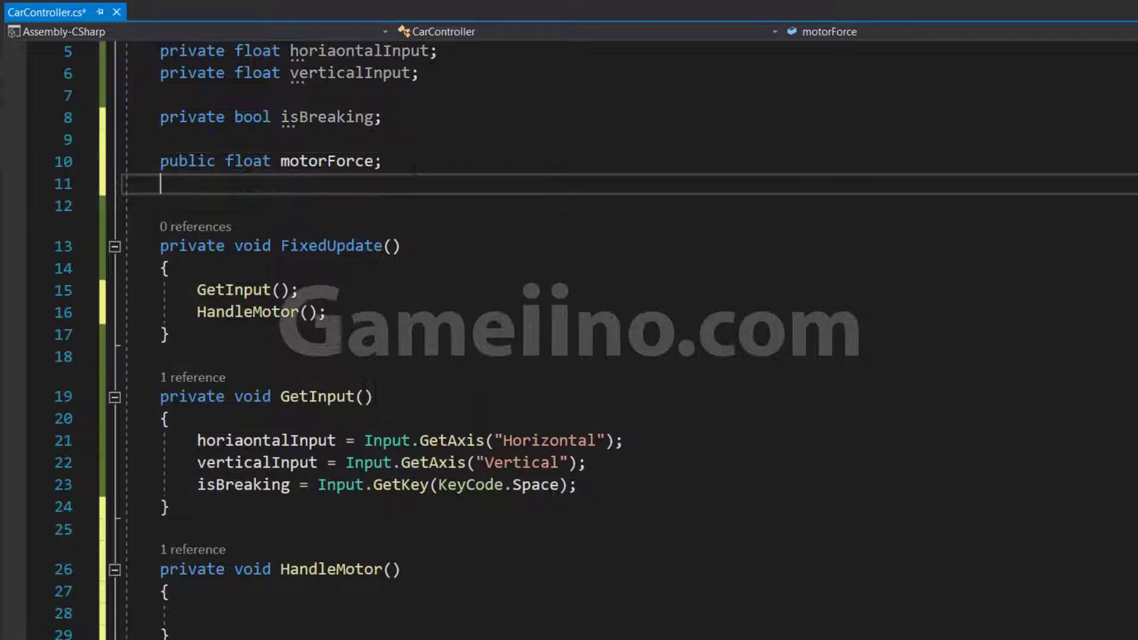
pyautogui.write('public fl')
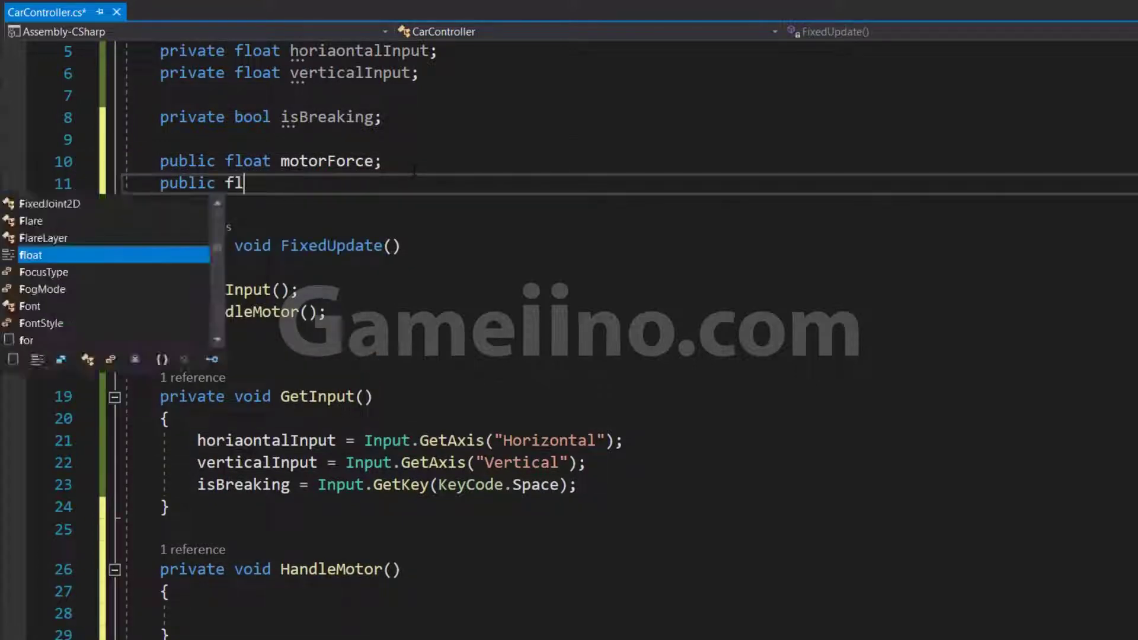
pyautogui.write('oat break')
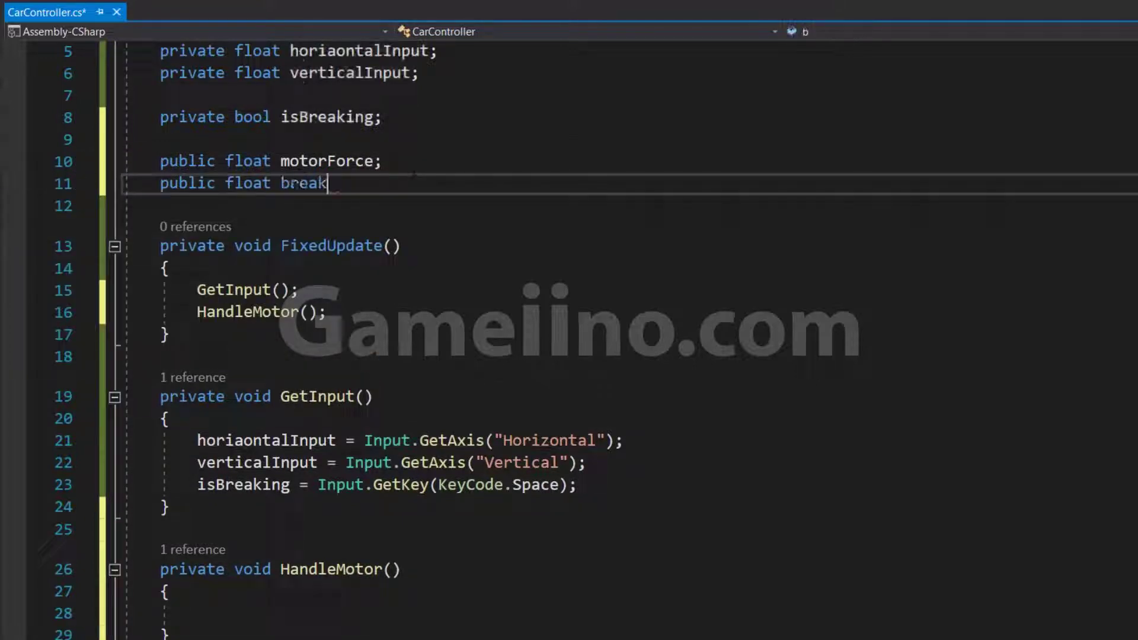
pyautogui.write('For')
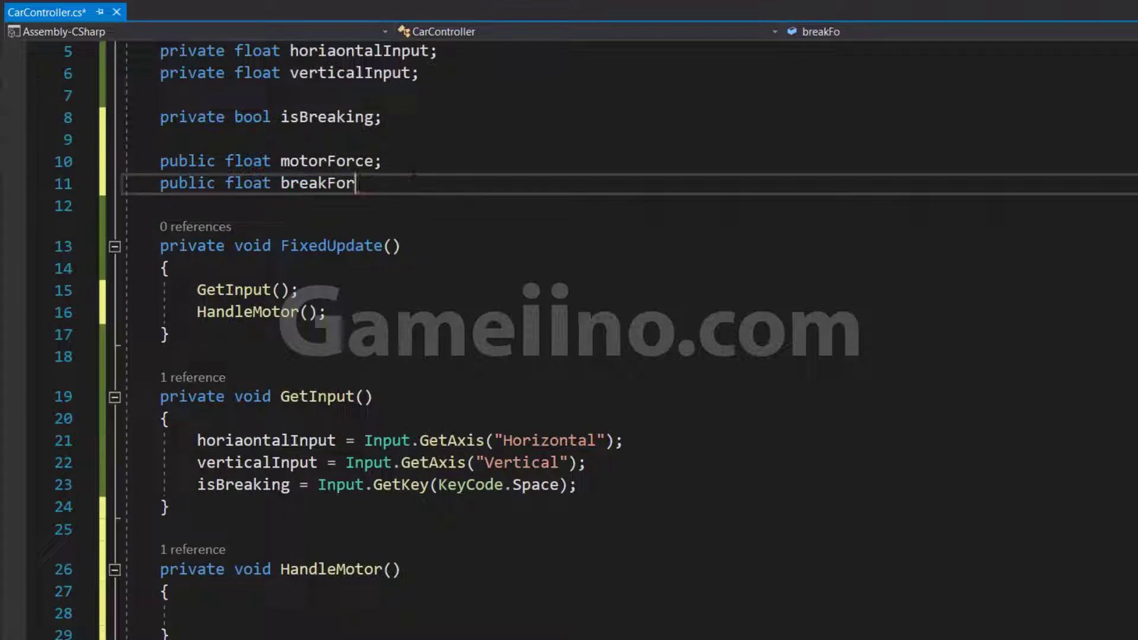
pyautogui.write('ce;')
# Add 'private float currentBreakForce;' above isBreaking and remove the extra blank line
pyautogui.click(161, 94)
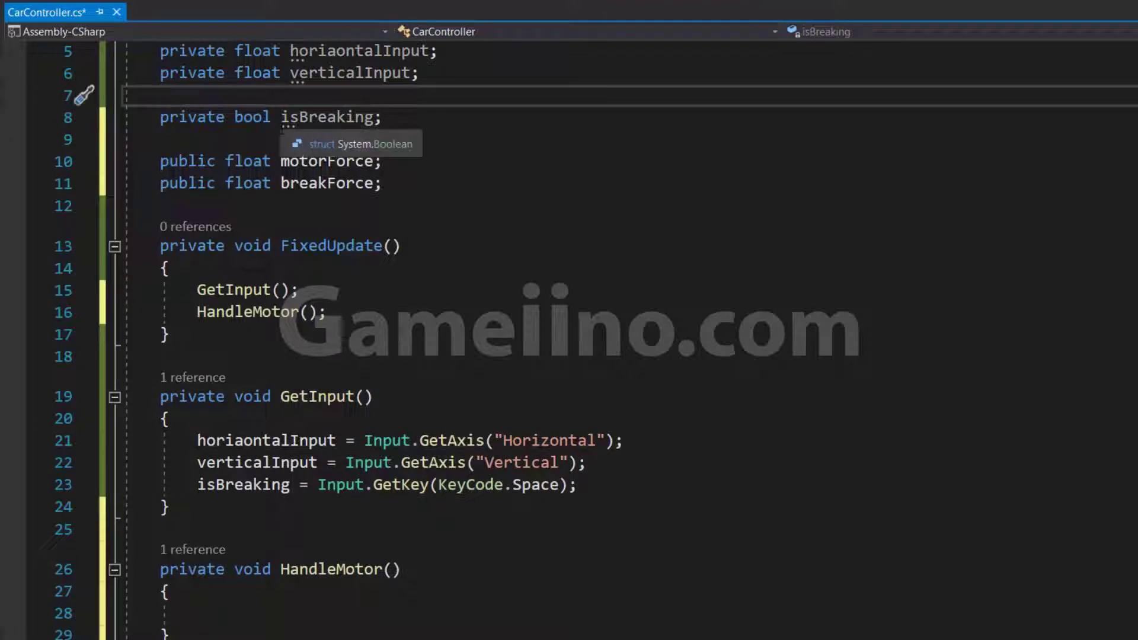
pyautogui.press('Return')
pyautogui.press('Up')
pyautogui.write('pri')
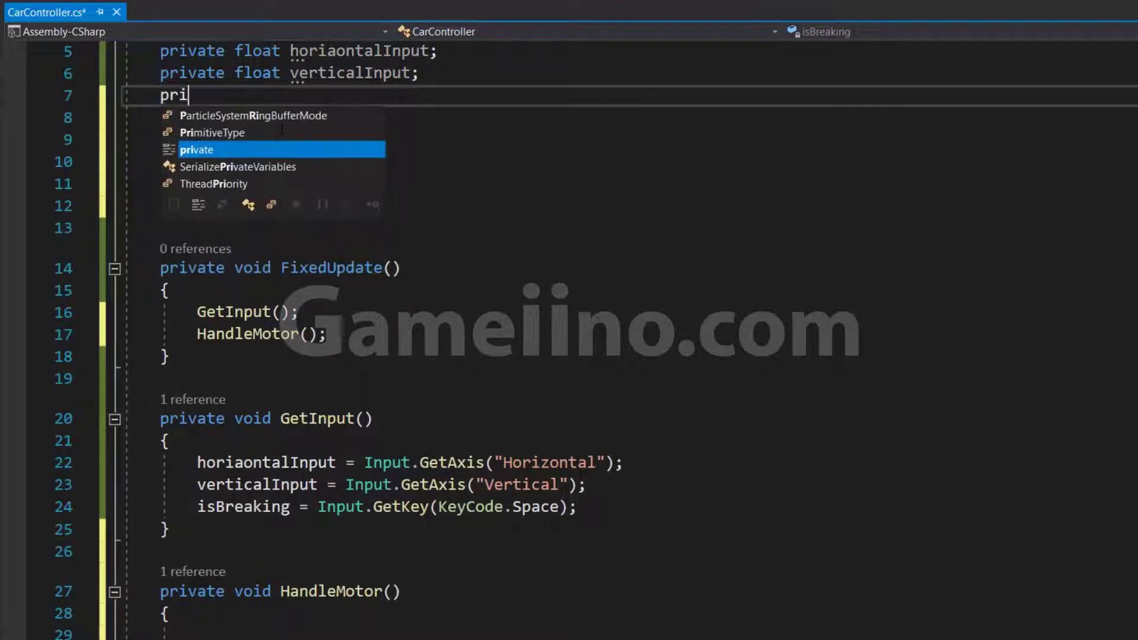
pyautogui.write('vate float currentBreak')
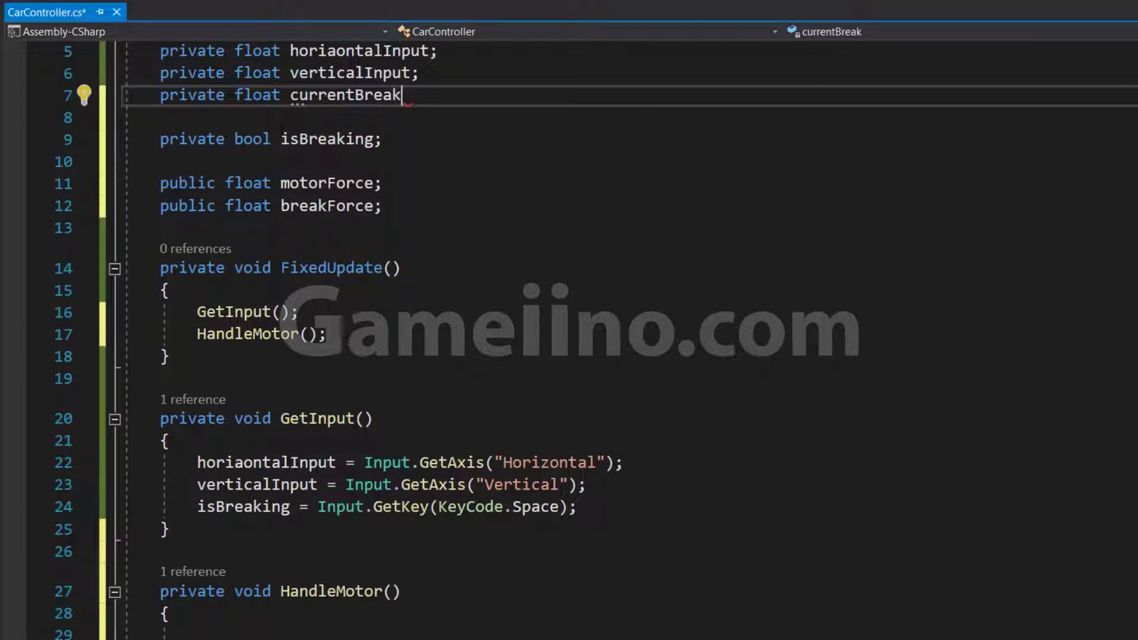
pyautogui.write('Force;')
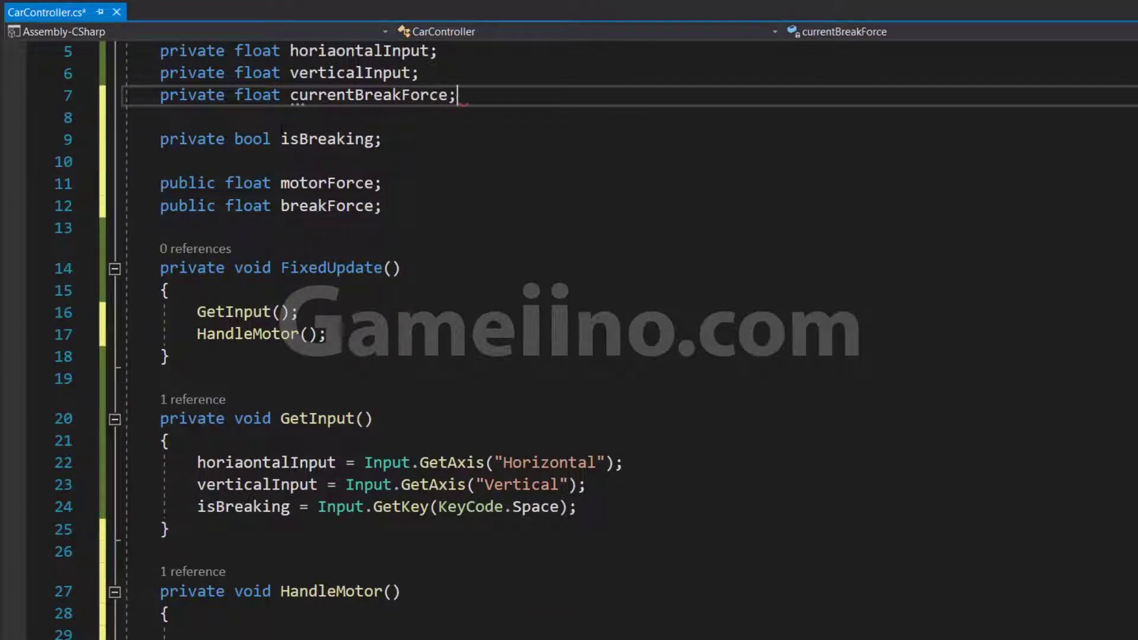
pyautogui.click(419, 72)
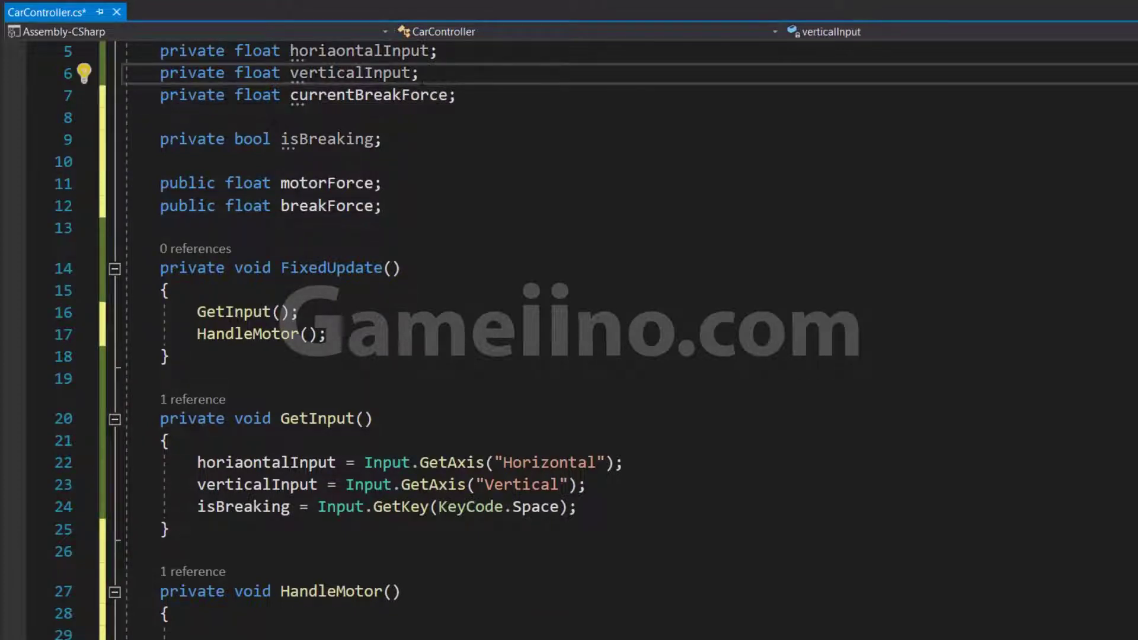
pyautogui.press('Return')
pyautogui.click(160, 140)
pyautogui.press('BackSpace')
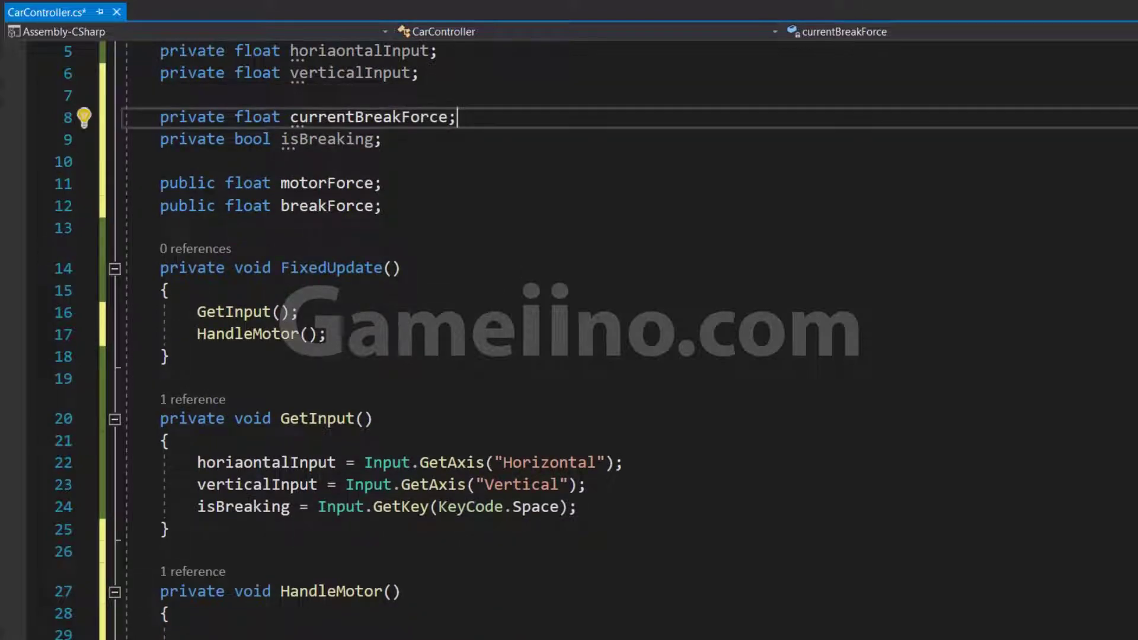
# Declare 'public WheelCollider wheelFrontRight;' below breakForce
pyautogui.scroll(2, 570, 332)
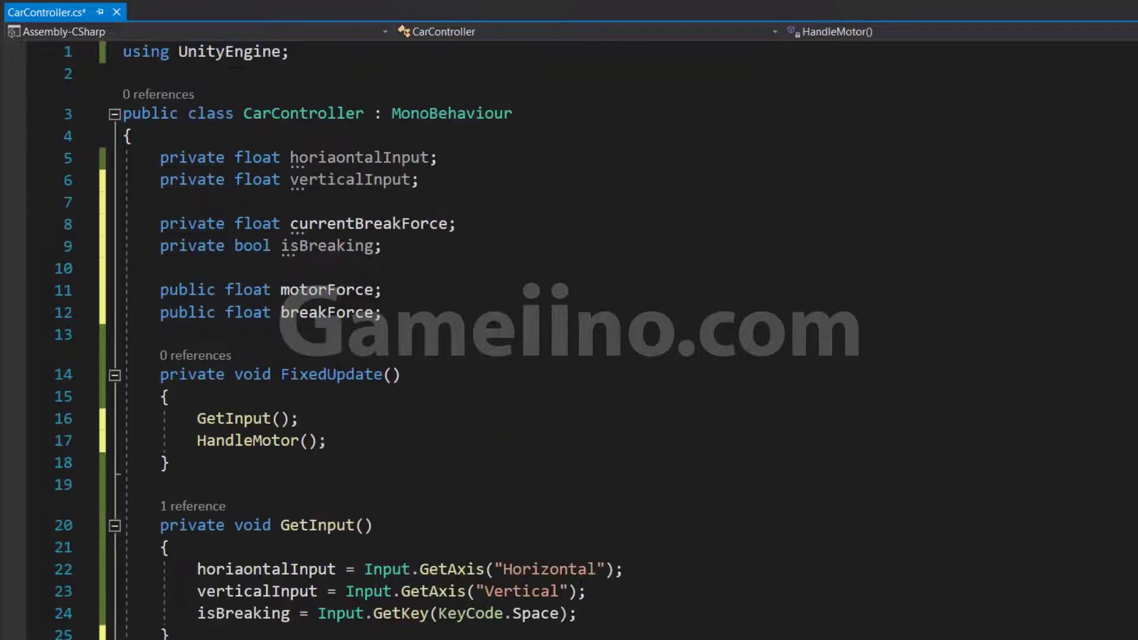
pyautogui.click(383, 312)
pyautogui.press('Return')
pyautogui.press('Return')
pyautogui.write('public whee')
pyautogui.press('Tab')
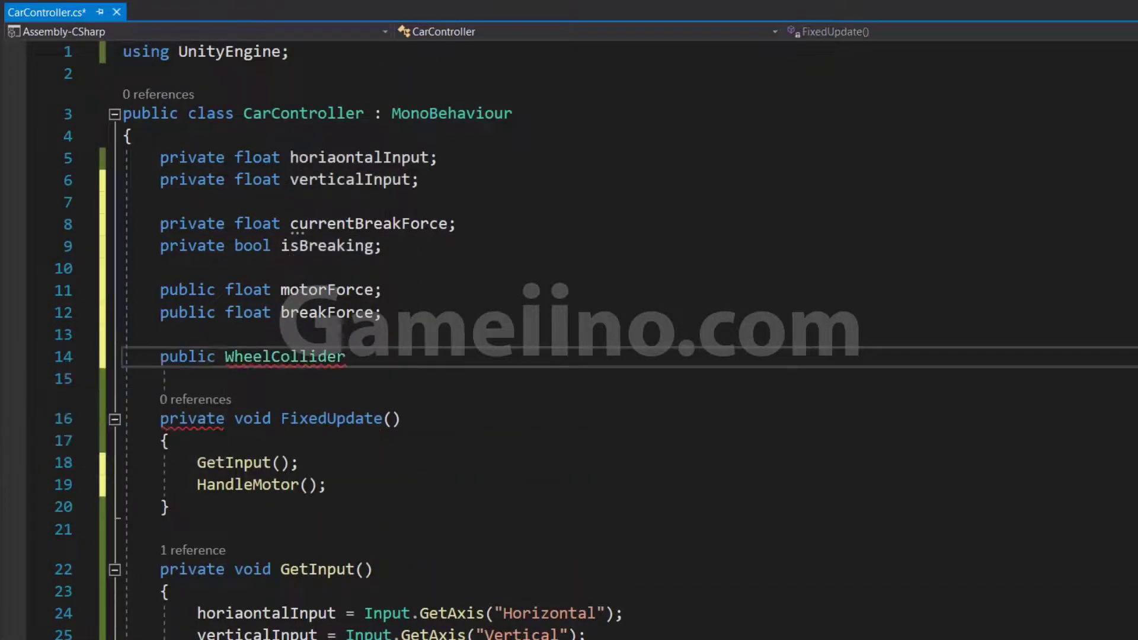
pyautogui.write('wheel')
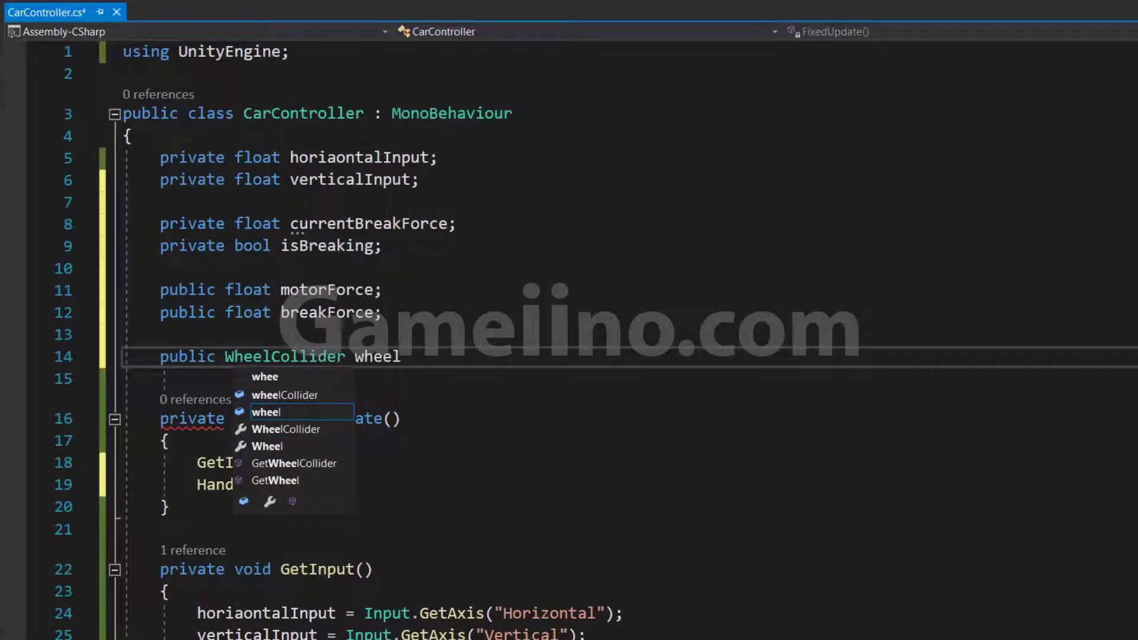
pyautogui.write('FrontRight;')
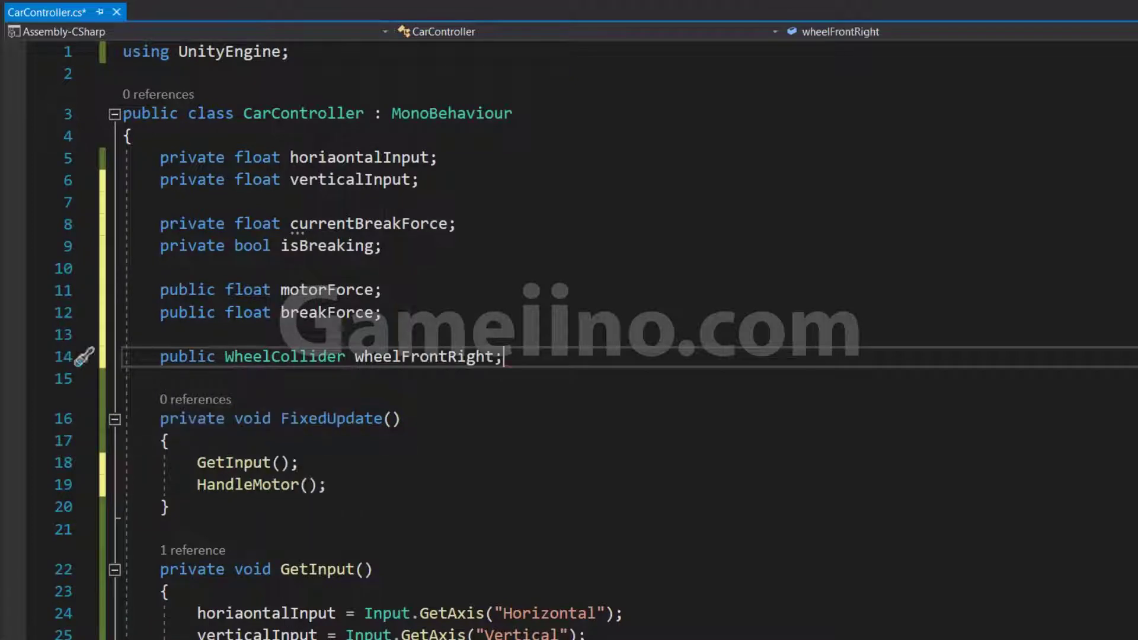
# Paste copies of the wheel declaration and rename the second one to wheelFrontLeft
pyautogui.keyDown('shift'); pyautogui.click(519, 358); pyautogui.keyUp('shift')
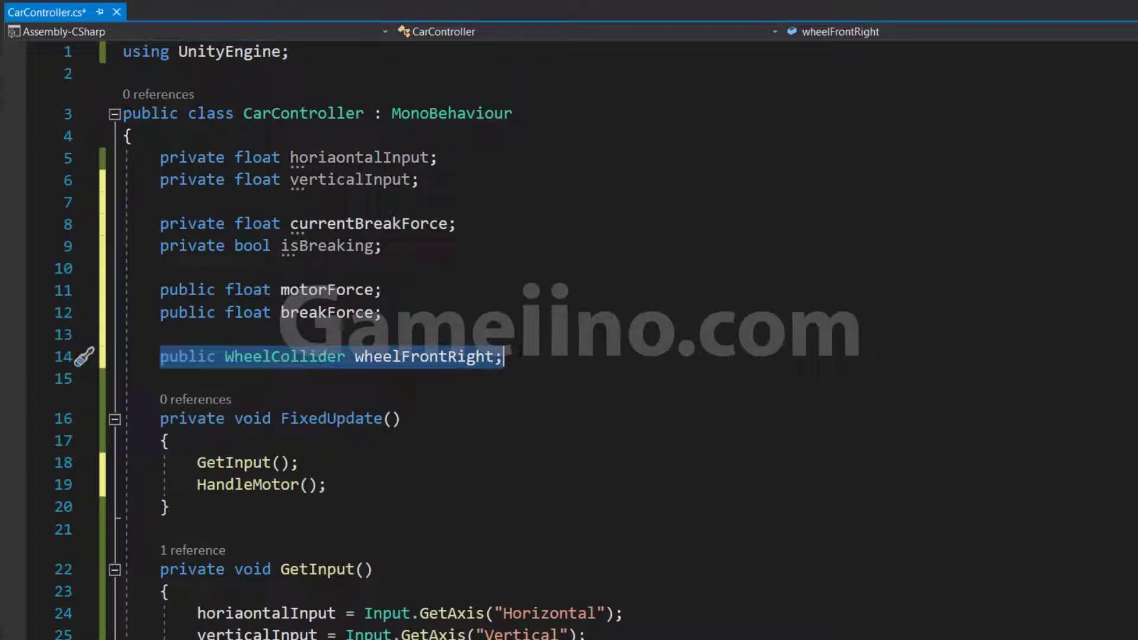
pyautogui.click(519, 358)
pyautogui.press('Return')
pyautogui.write('public WheelCollider wheelFrontRight;')
pyautogui.press('Return')
pyautogui.hotkey('ctrl', 'v')
pyautogui.press('Return')
pyautogui.write('public WheelCollider wheelFrontRight;')
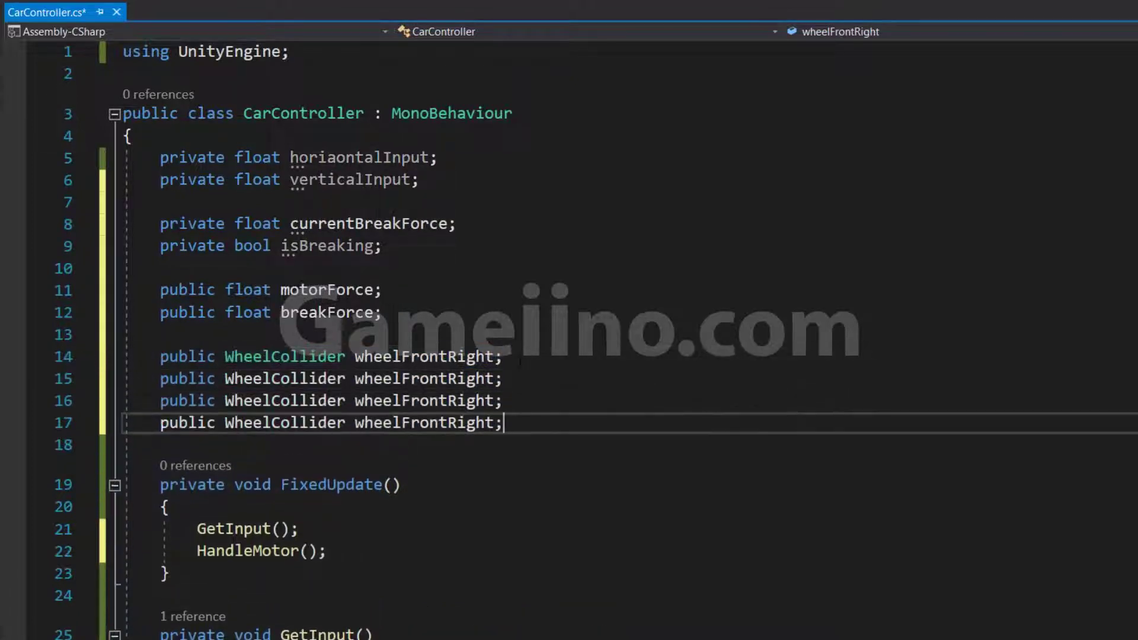
pyautogui.moveTo(445, 378); pyautogui.dragTo(494, 378)
pyautogui.write('Left')
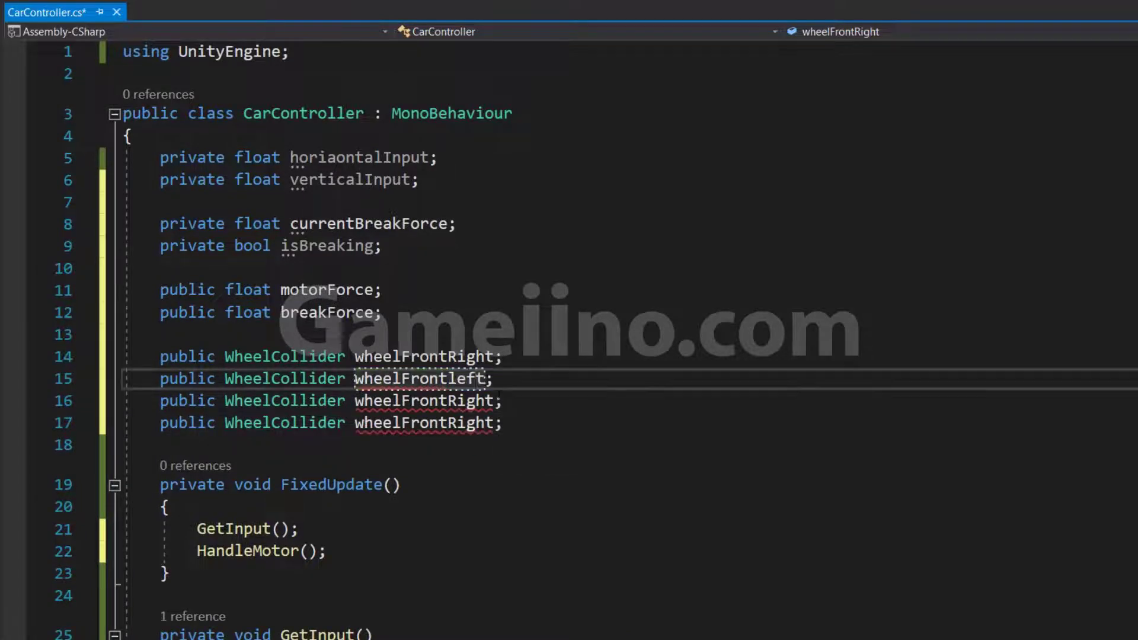
# Rename the remaining copies to the back wheels, ending with wheelBackLeft, and save the script
pyautogui.moveTo(402, 401)
pyautogui.mouseDown()
pyautogui.moveTo(447, 401)
pyautogui.moveTo(355, 423)
pyautogui.mouseUp()
pyautogui.write('Back')
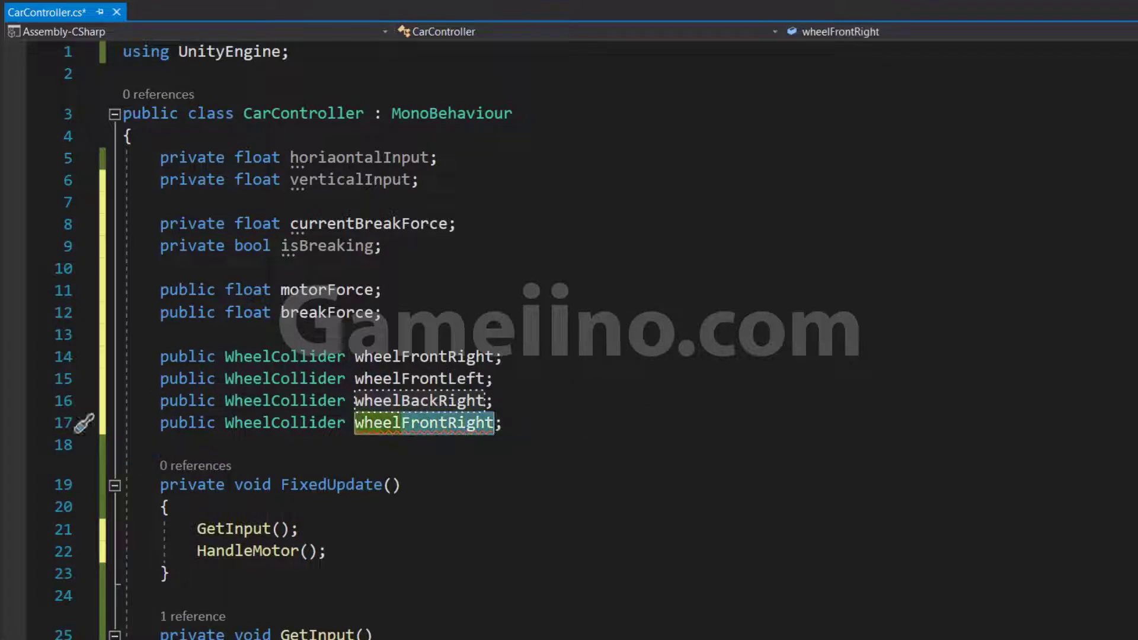
pyautogui.write('wheelBackLerft')
pyautogui.press('BackSpace')
pyautogui.press('BackSpace')
pyautogui.press('BackSpace')
pyautogui.write('ft')
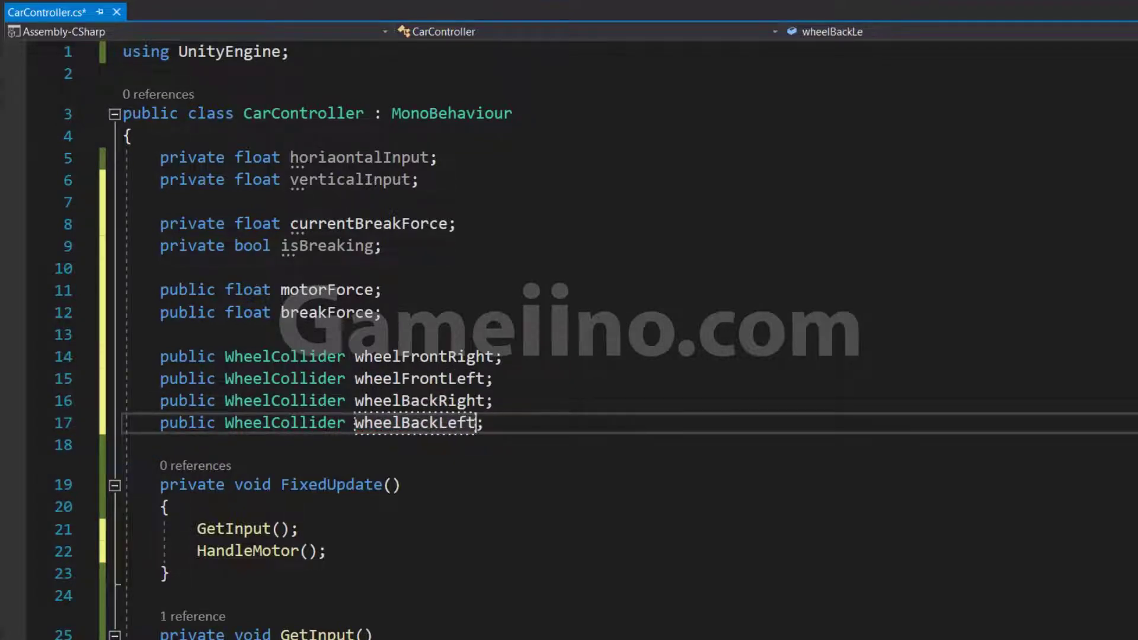
pyautogui.hotkey('ctrl', 's')
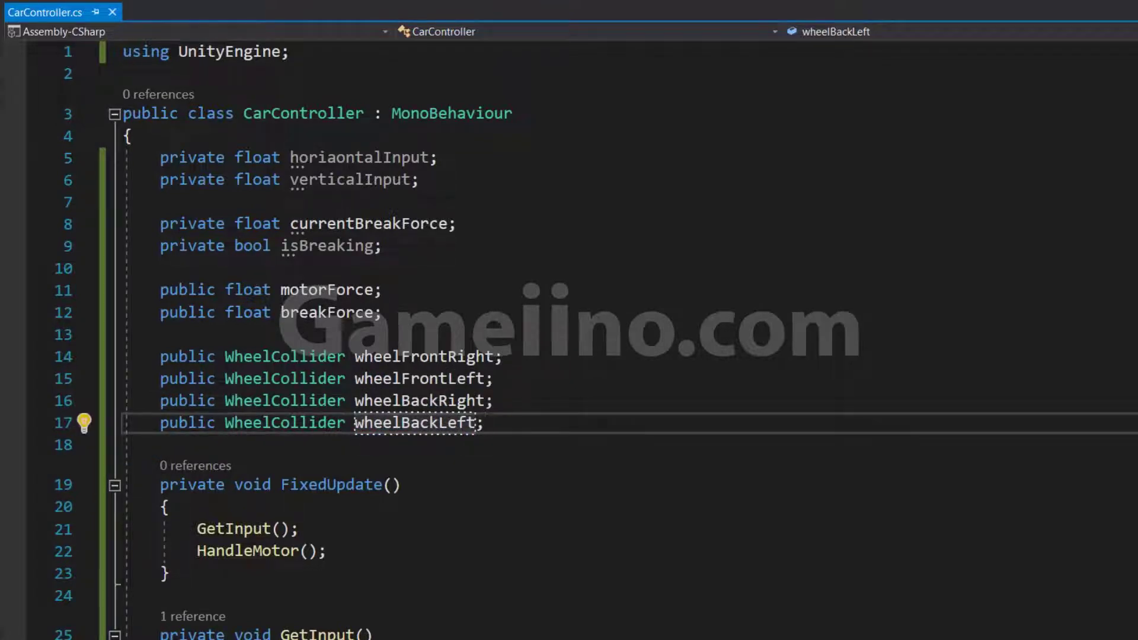
pyautogui.click(237, 334)
pyautogui.press('Return')
# Enclose the four wheel fields in braces under 'public struct WheelsColider'
pyautogui.write('public ')
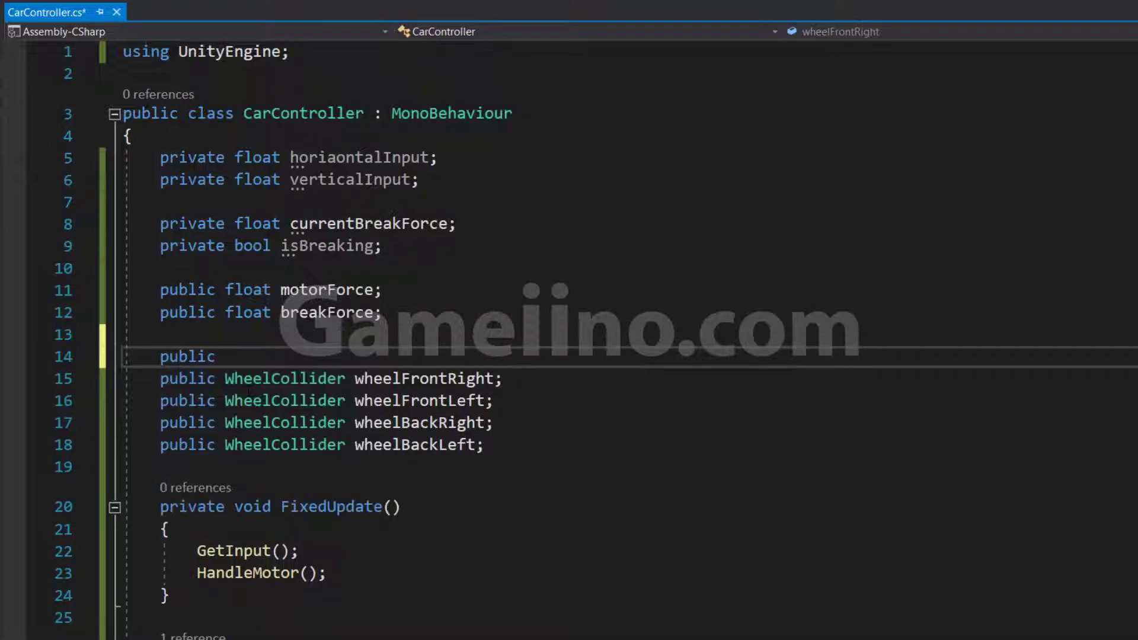
pyautogui.write('struct')
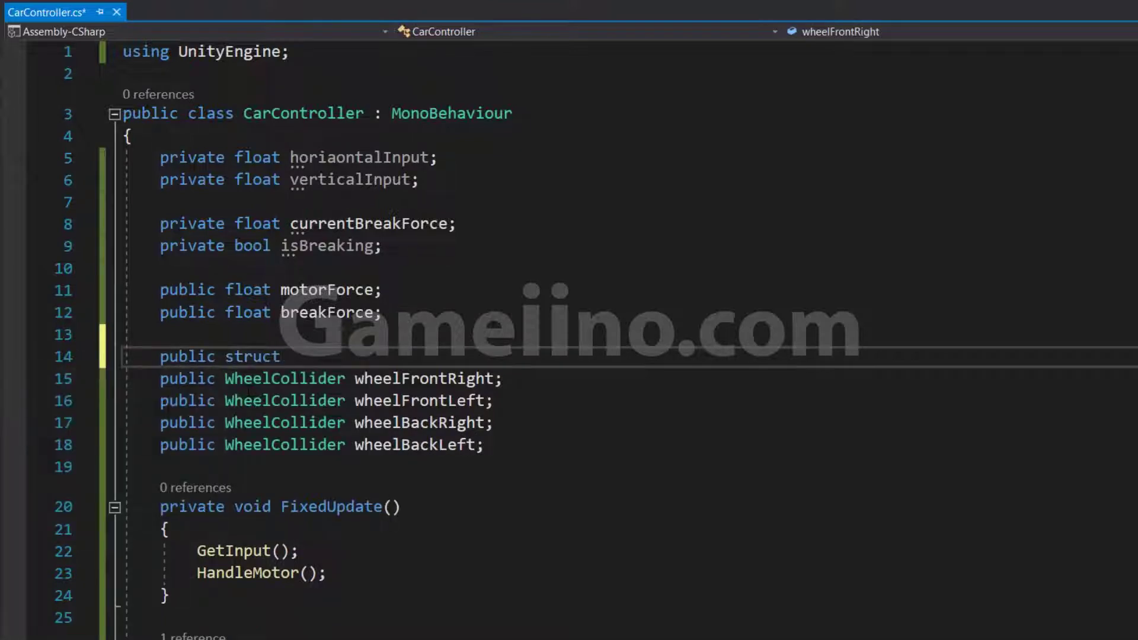
pyautogui.write(' WheelsColiders')
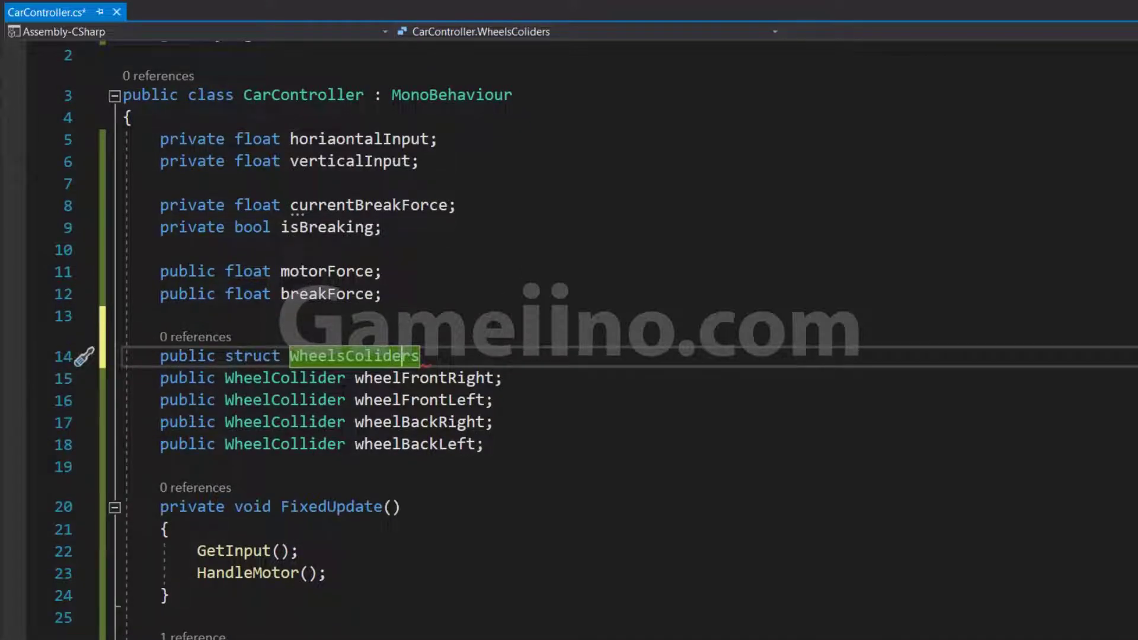
pyautogui.press('Delete')
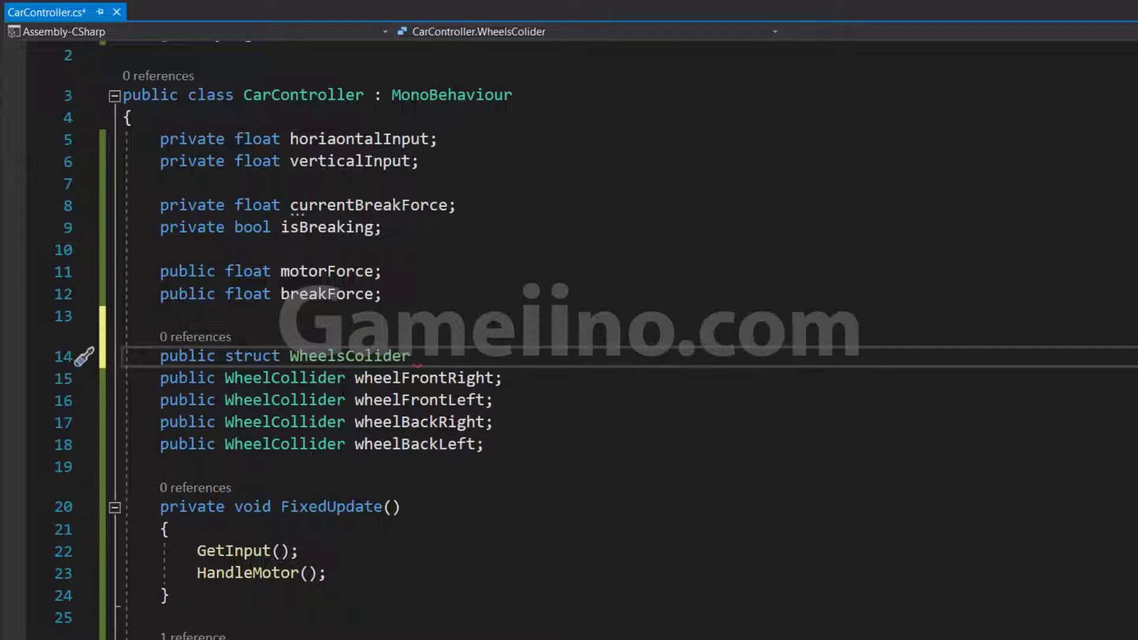
pyautogui.write('{')
pyautogui.press('BackSpace')
pyautogui.click(484, 444)
pyautogui.press('Return')
pyautogui.write('}')
pyautogui.press('Return')
# Fix the struct name spelling and start a 'public WheelsCollider wheelsCollider' field below it
pyautogui.write('pu')
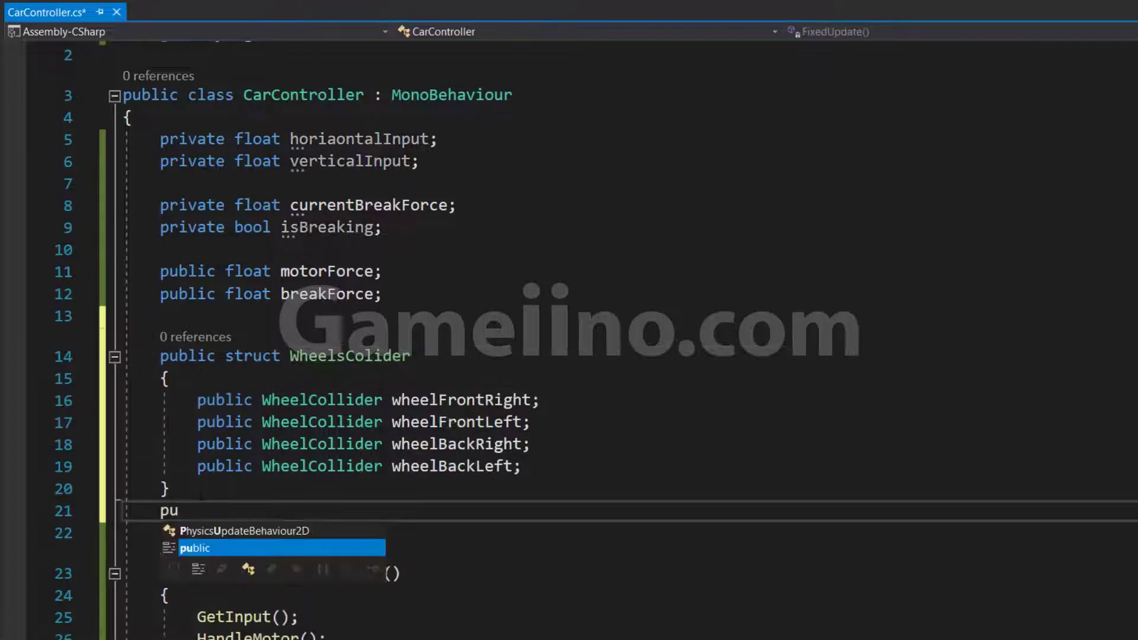
pyautogui.write('blic Whe')
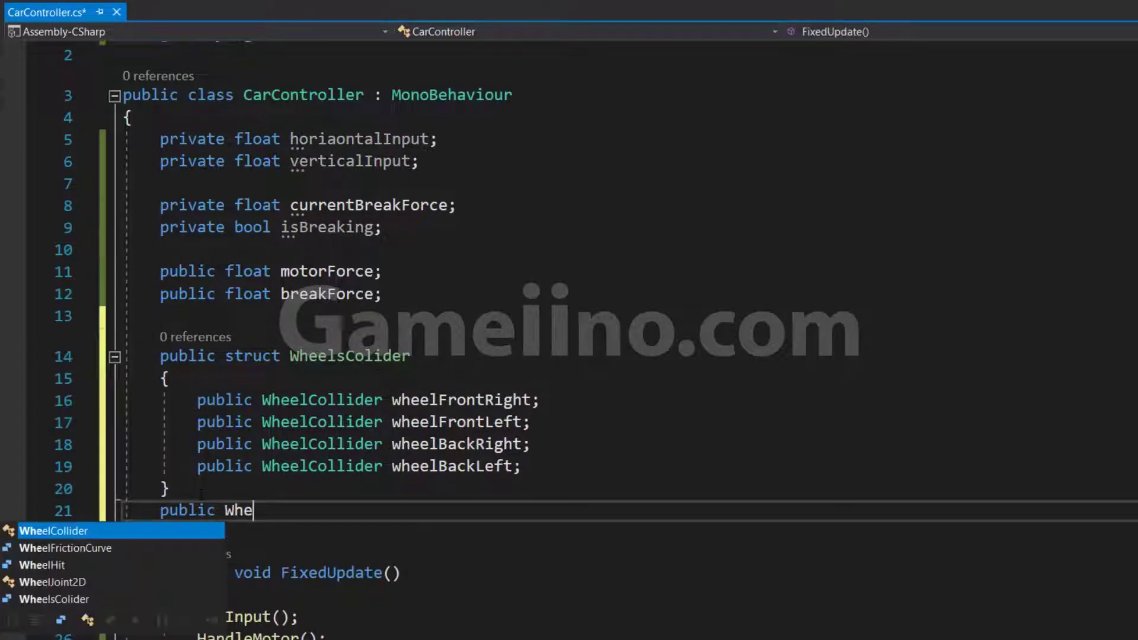
pyautogui.write('e')
pyautogui.press('Tab')
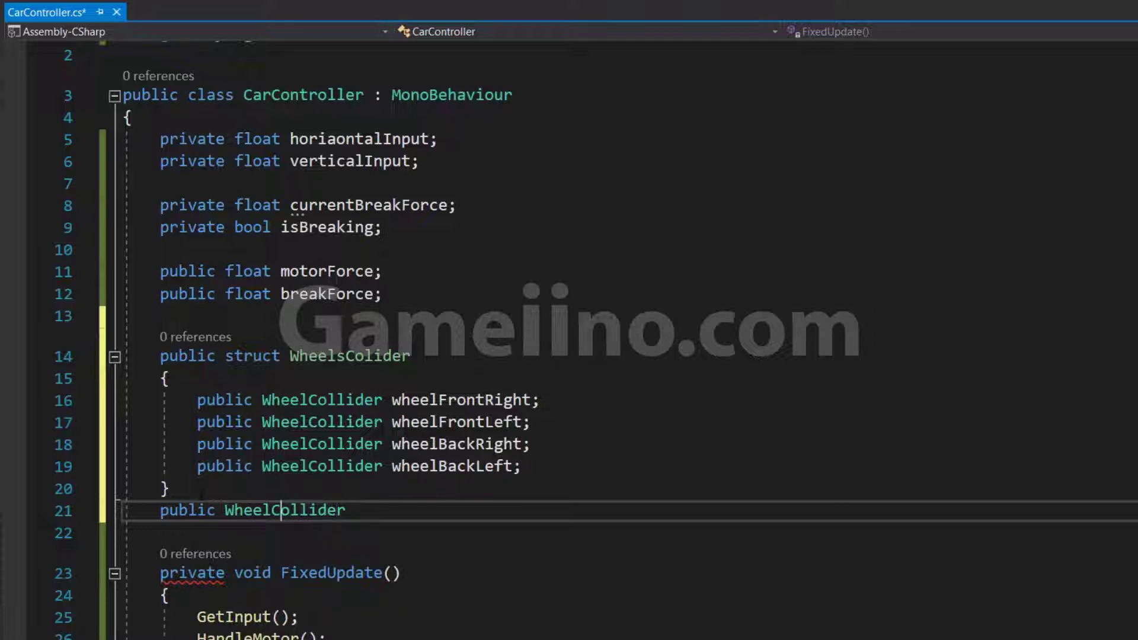
pyautogui.click(271, 510)
pyautogui.write('s')
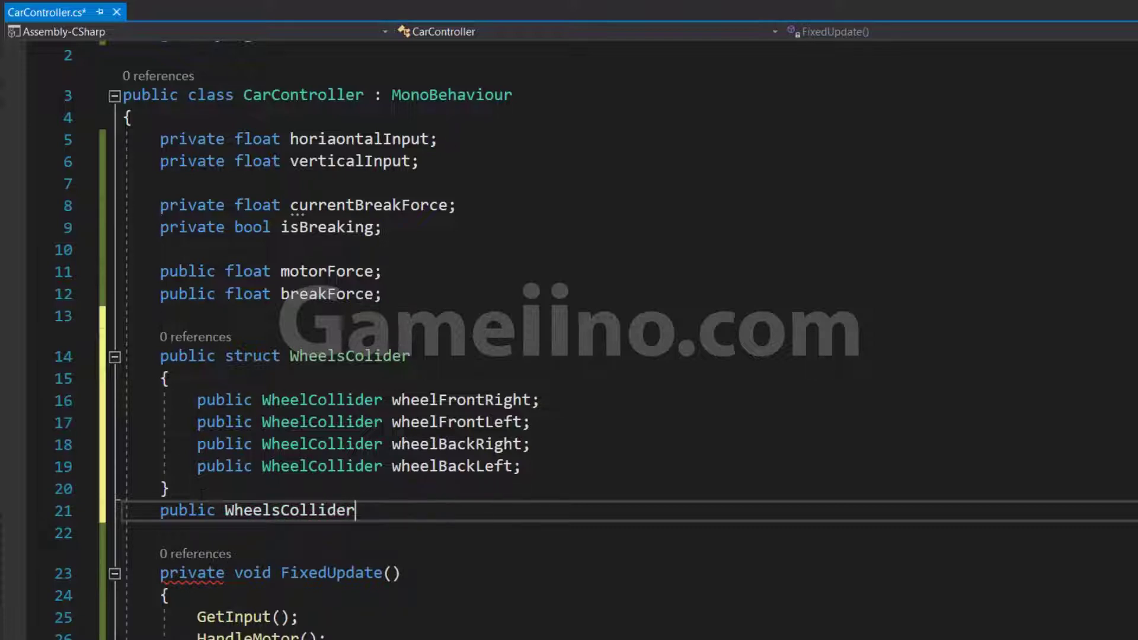
pyautogui.press('Left')
pyautogui.press('Left')
pyautogui.press('Left')
pyautogui.press('BackSpace')
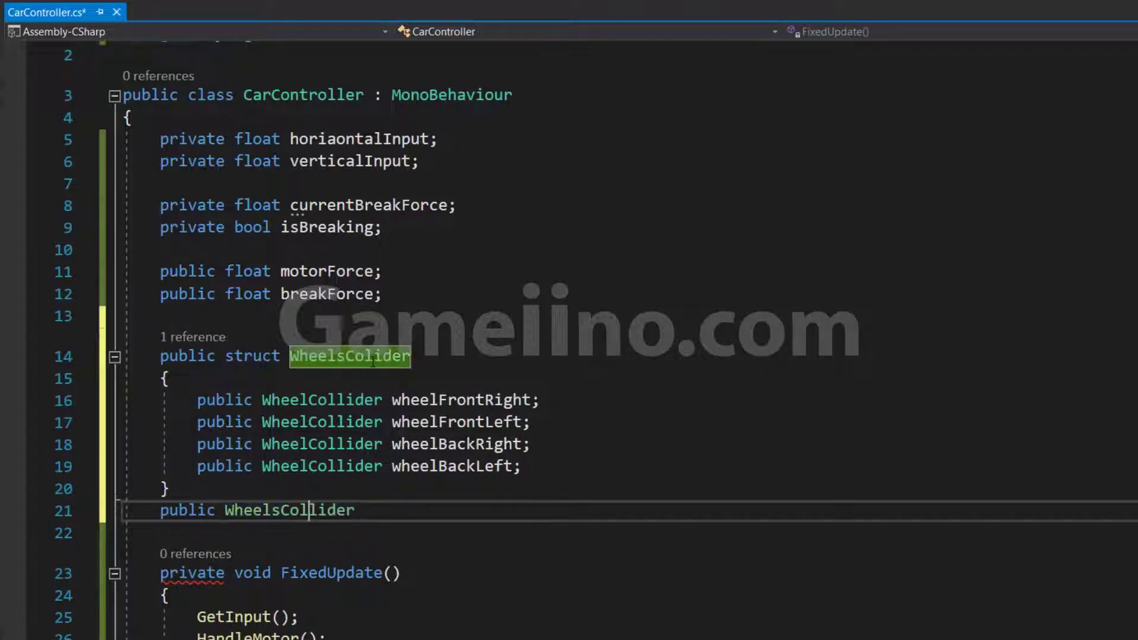
pyautogui.click(373, 361)
pyautogui.write('l')
pyautogui.click(355, 510)
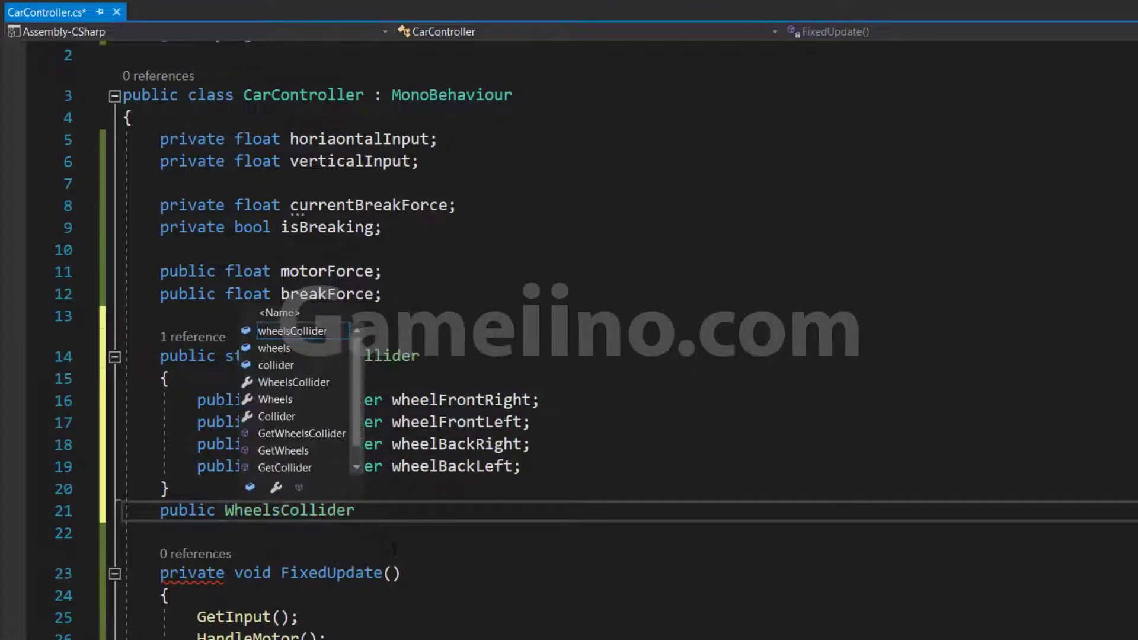
pyautogui.write('whee;')
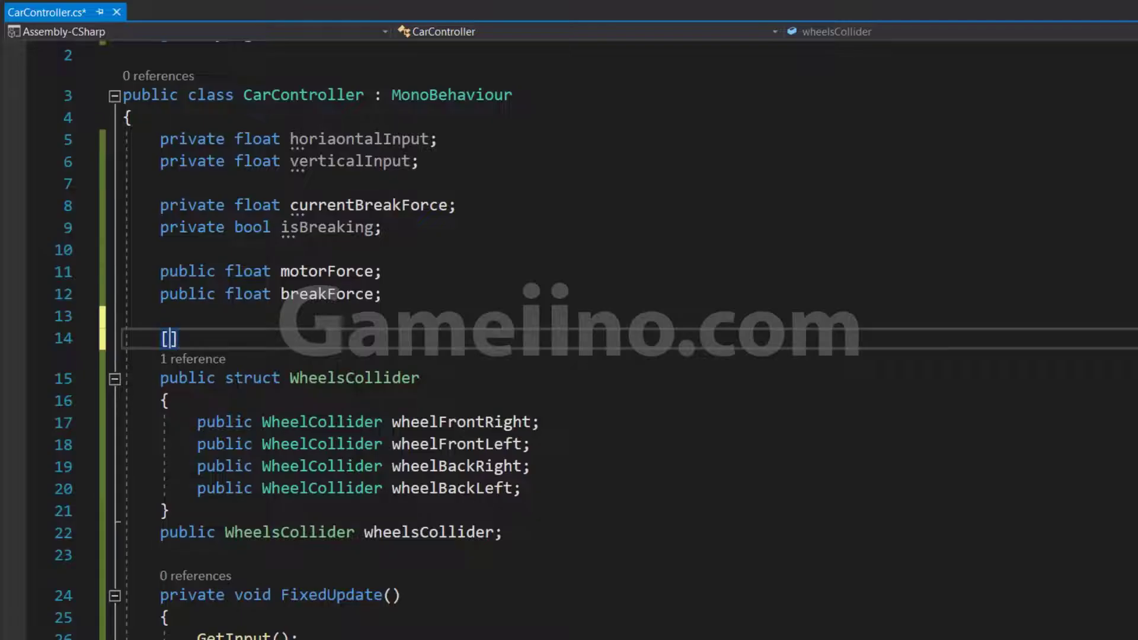
# Add [System.Serializable] above the WheelsCollider struct, save, and scroll down to HandleMotor
pyautogui.write('S')
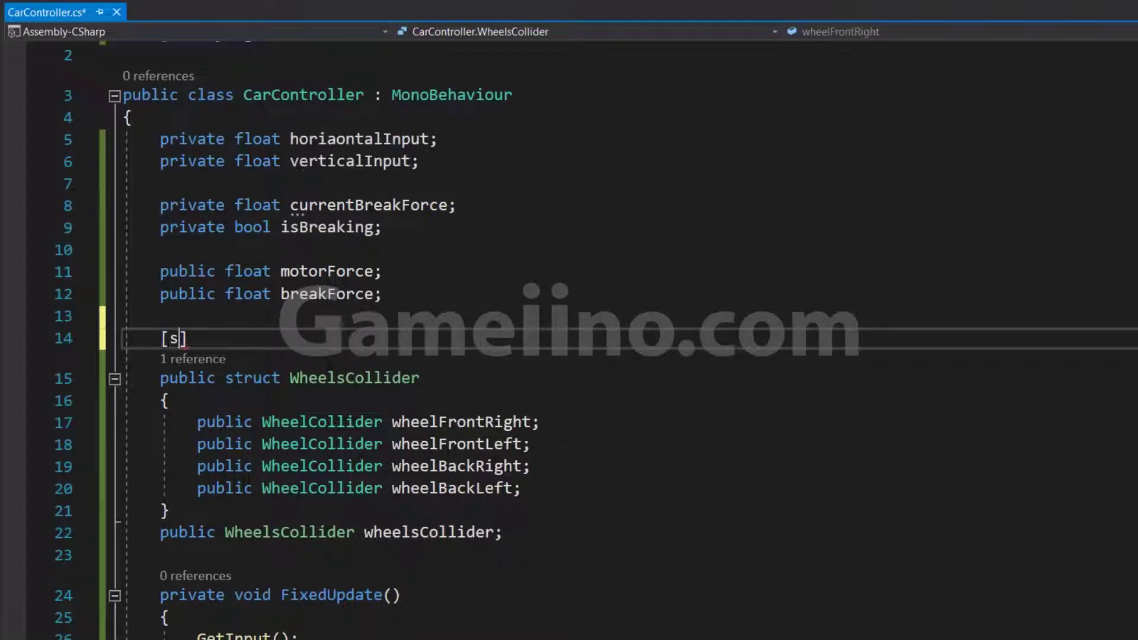
pyautogui.write('ystem.Ser')
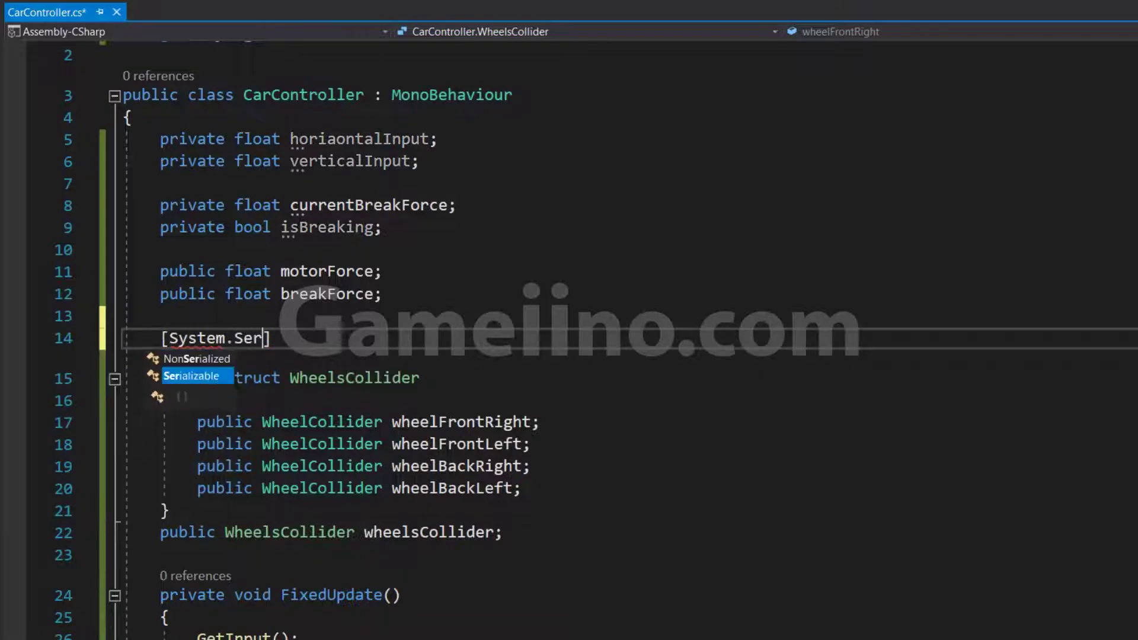
pyautogui.press('Tab')
pyautogui.hotkey('ctrl', 's')
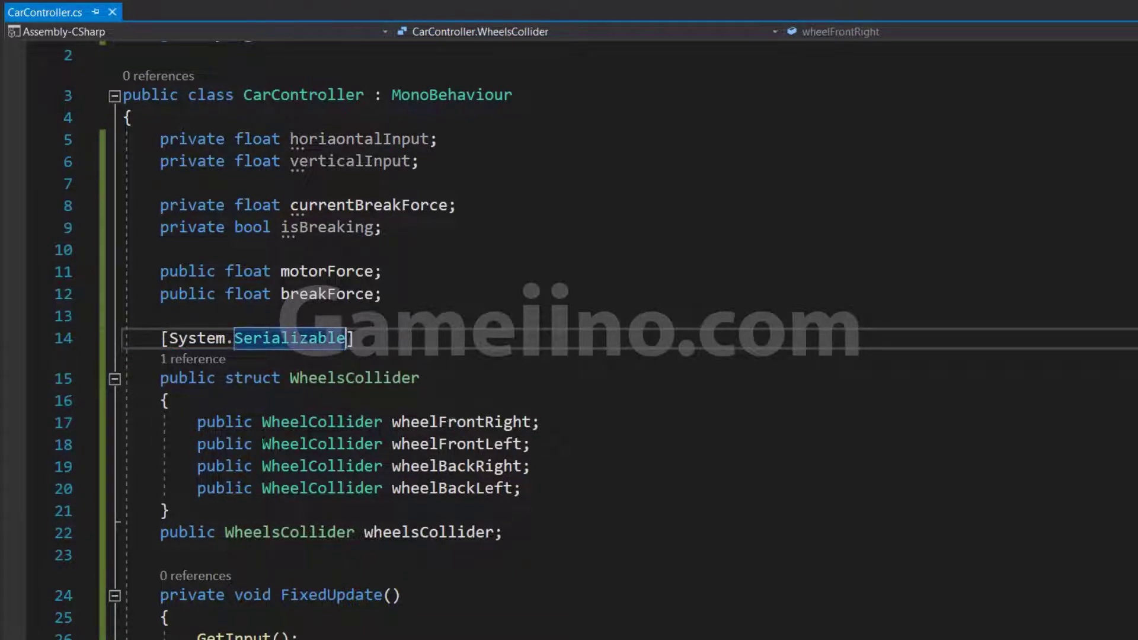
pyautogui.scroll(-2, 569, 338)
pyautogui.scroll(-2, 569, 338)
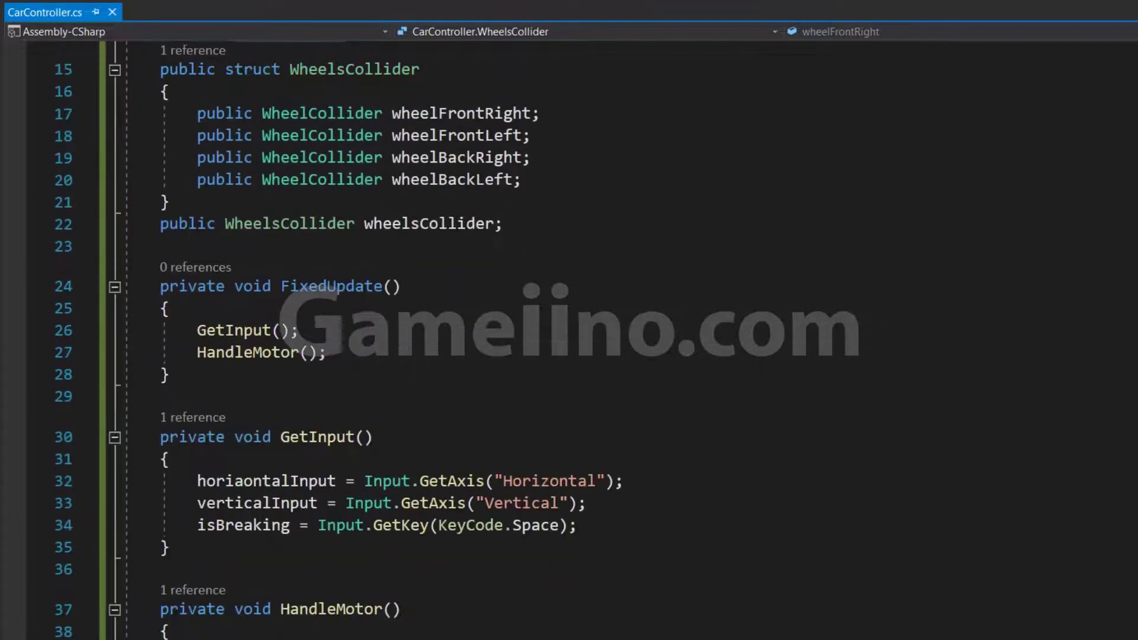
pyautogui.scroll(-2, 569, 338)
# Write 'wheelsCollider.wheelFrontRight.motorTorque = verticalInput * motorForce;' in HandleMotor
pyautogui.click(391, 480)
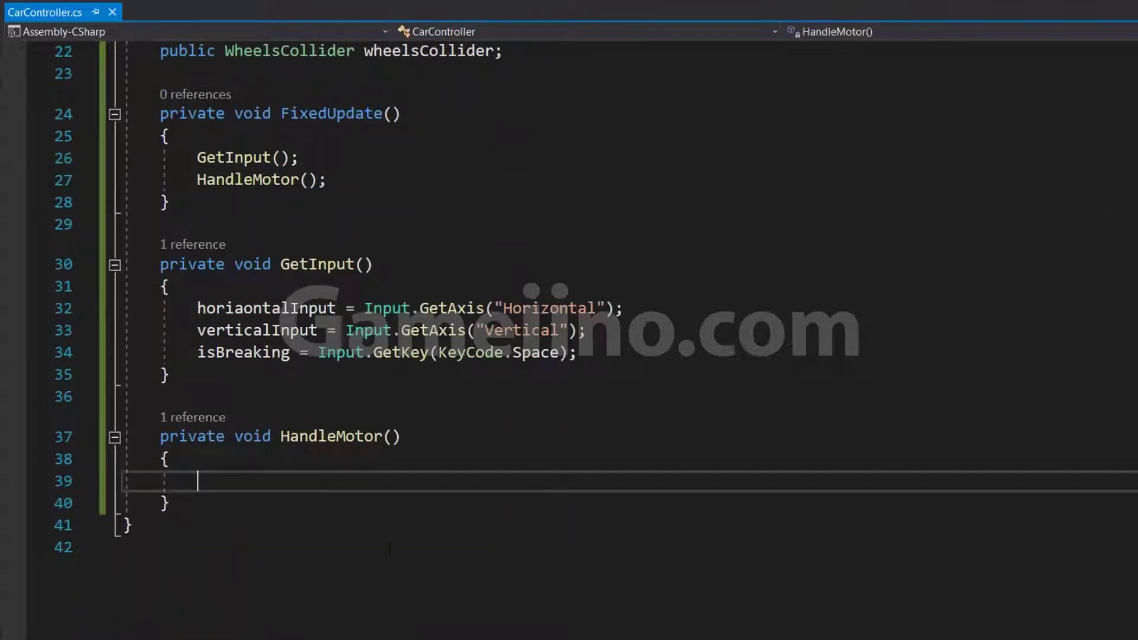
pyautogui.write('wheelsCollider.')
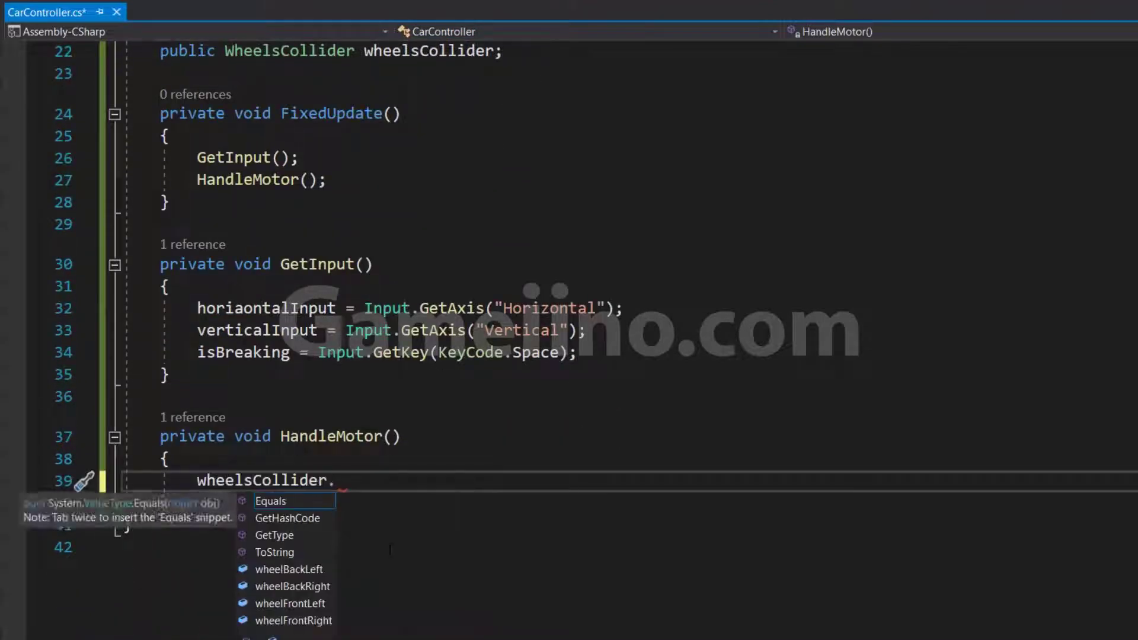
pyautogui.write('wh')
pyautogui.press('Down')
pyautogui.press('Down')
pyautogui.press('Down')
pyautogui.write('.m')
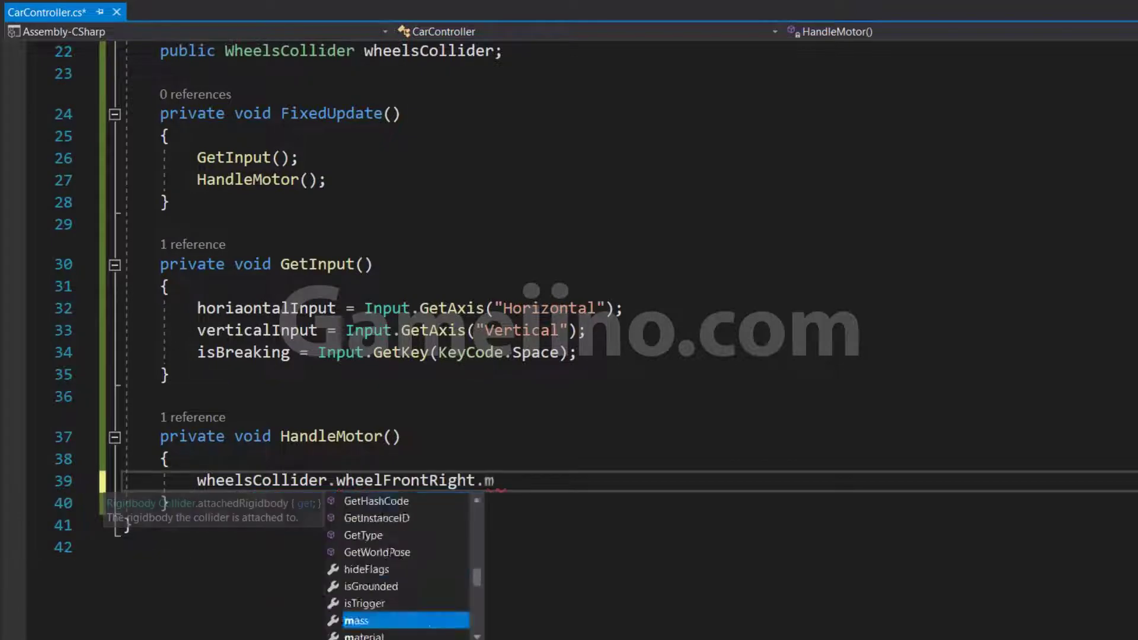
pyautogui.write('oto')
pyautogui.press('Escape')
pyautogui.write('rTorque')
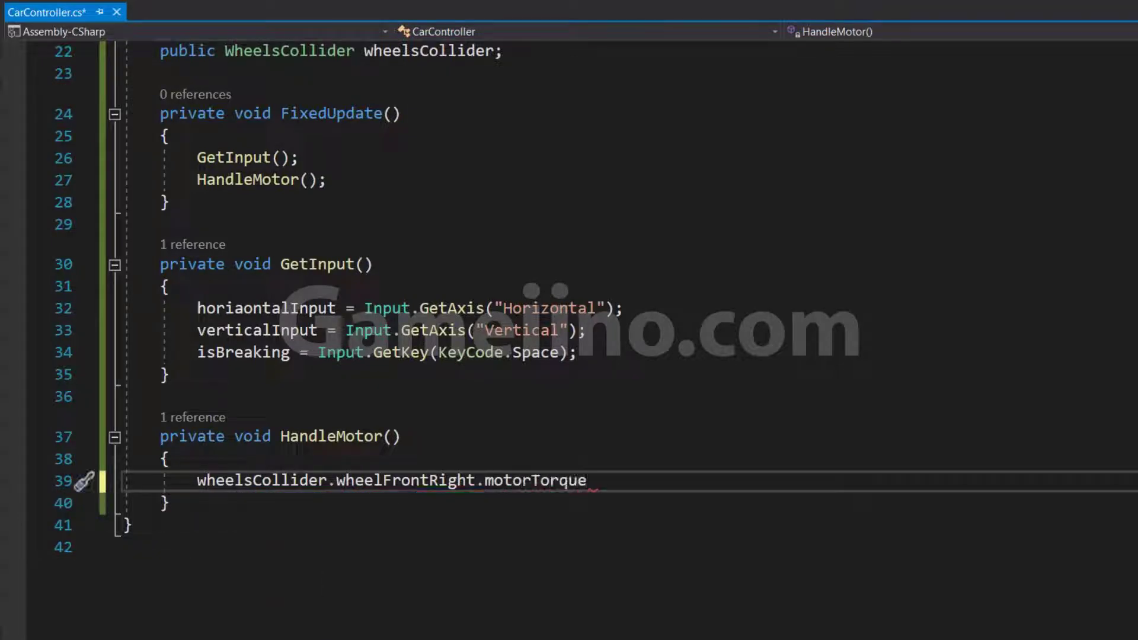
pyautogui.write(' = vert')
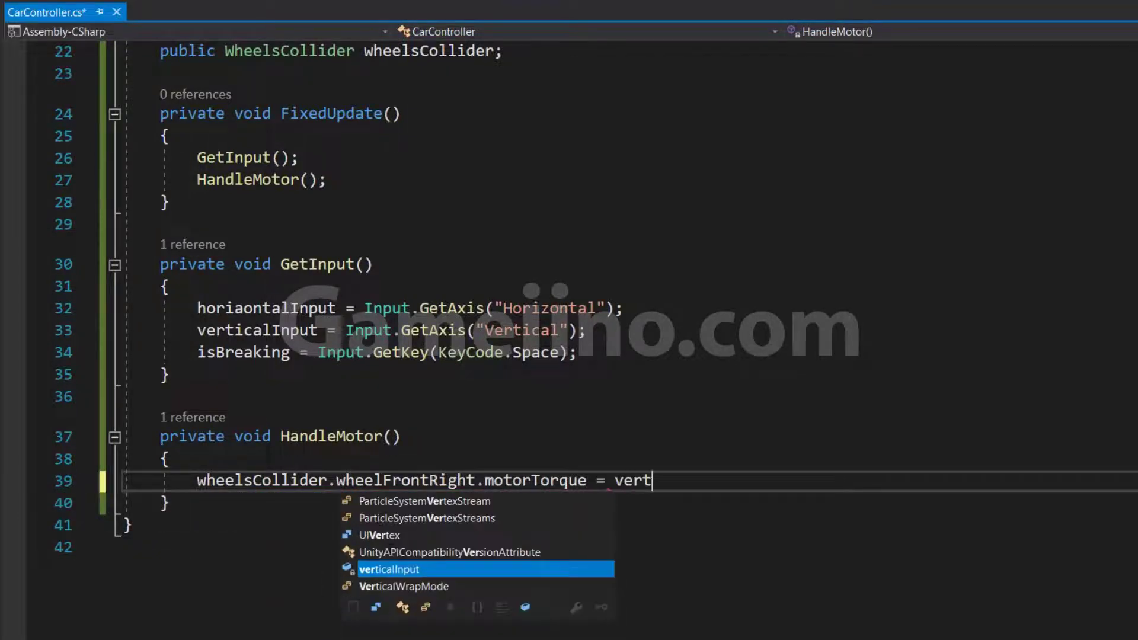
pyautogui.press('Tab')
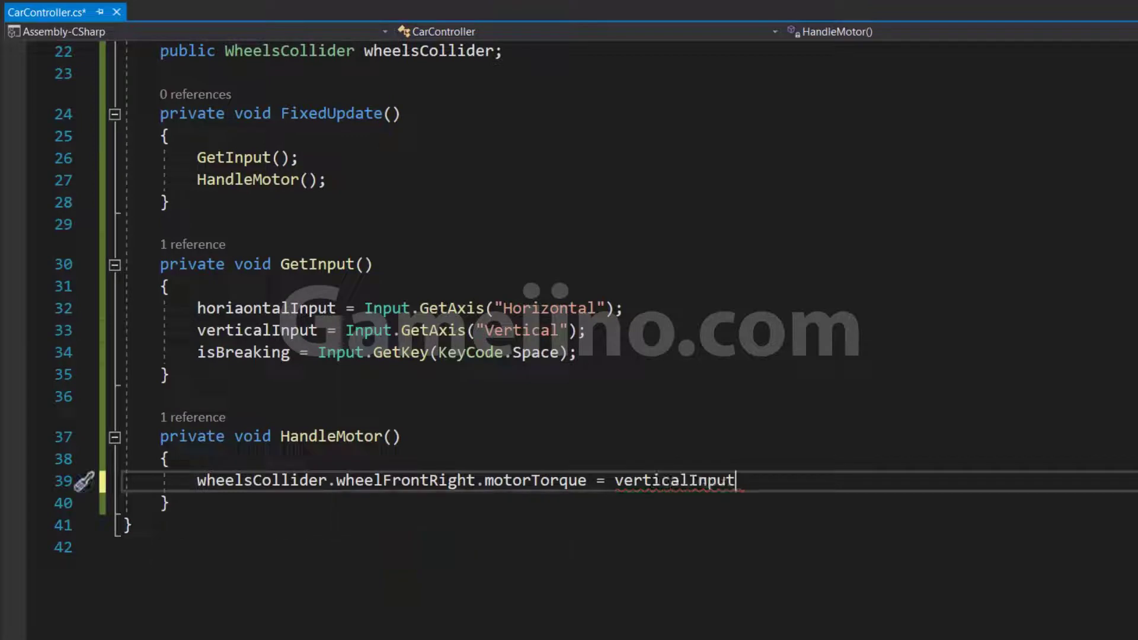
pyautogui.write(' * motorForce;')
# Duplicate the torque line for wheelFrontLeft and add blank lines below it
pyautogui.moveTo(197, 480); pyautogui.dragTo(736, 482)
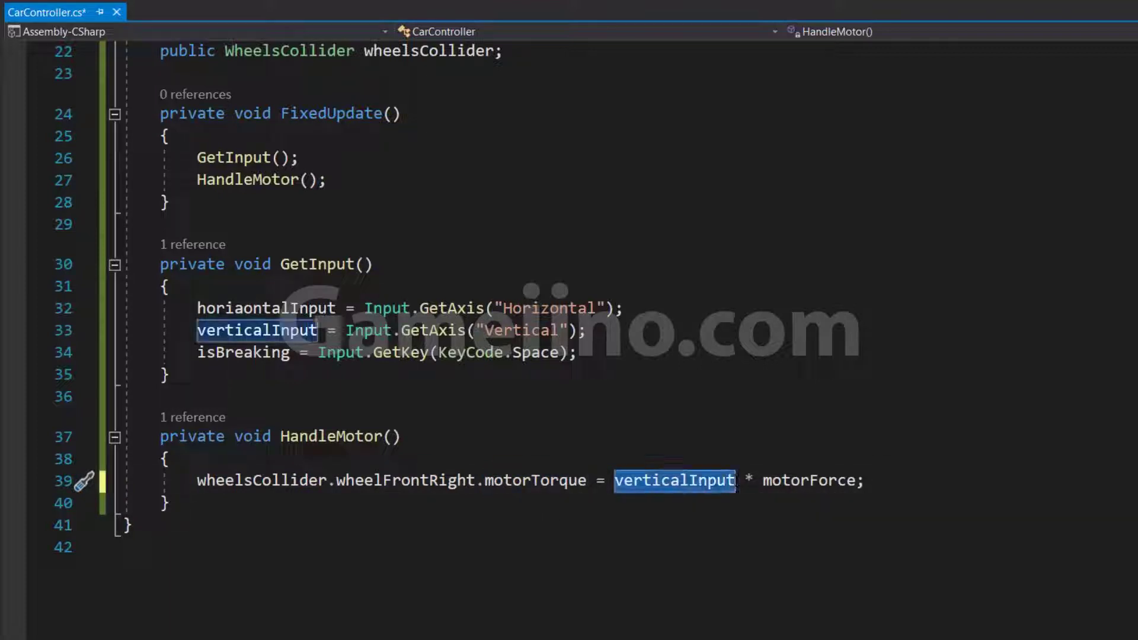
pyautogui.moveTo(615, 481); pyautogui.dragTo(863, 481)
pyautogui.click(866, 481)
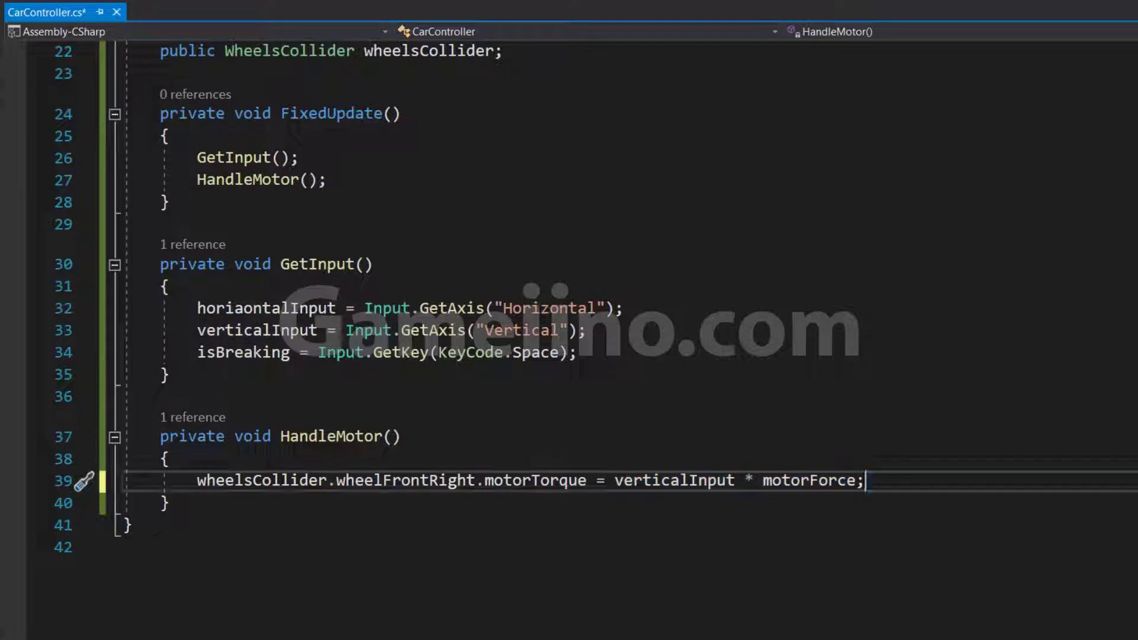
pyautogui.hotkey('shift', 'Down')
pyautogui.hotkey('shift', 'Up')
pyautogui.hotkey('shift', 'Home')
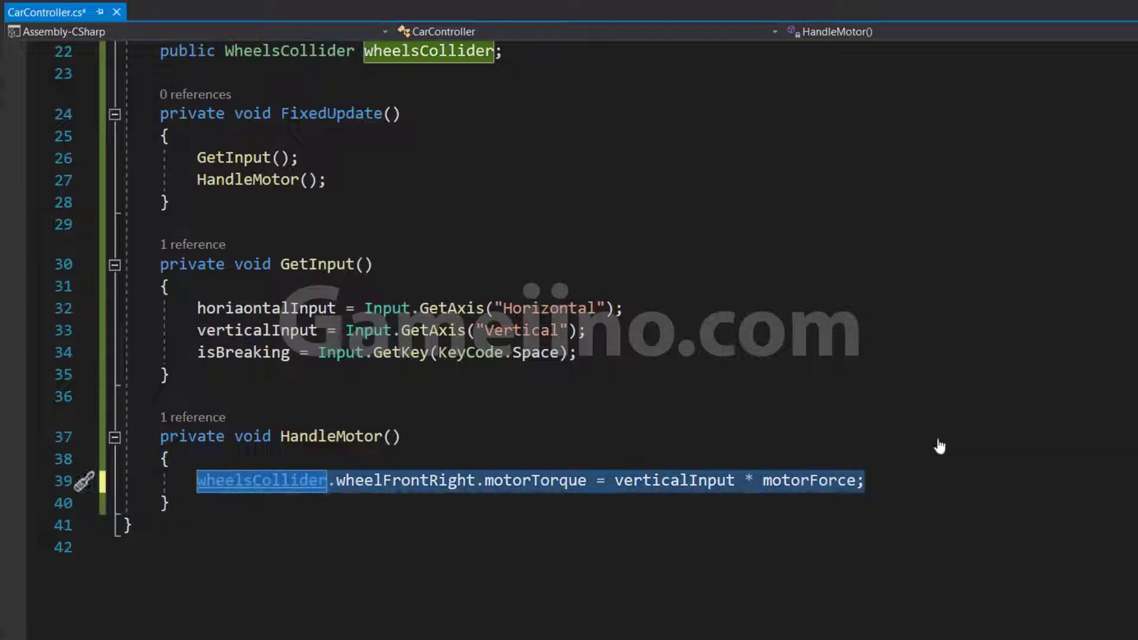
pyautogui.click(865, 481)
pyautogui.hotkey('ctrl', 'd')
pyautogui.click(476, 503)
pyautogui.press('BackSpace')
pyautogui.press('BackSpace')
pyautogui.press('BackSpace')
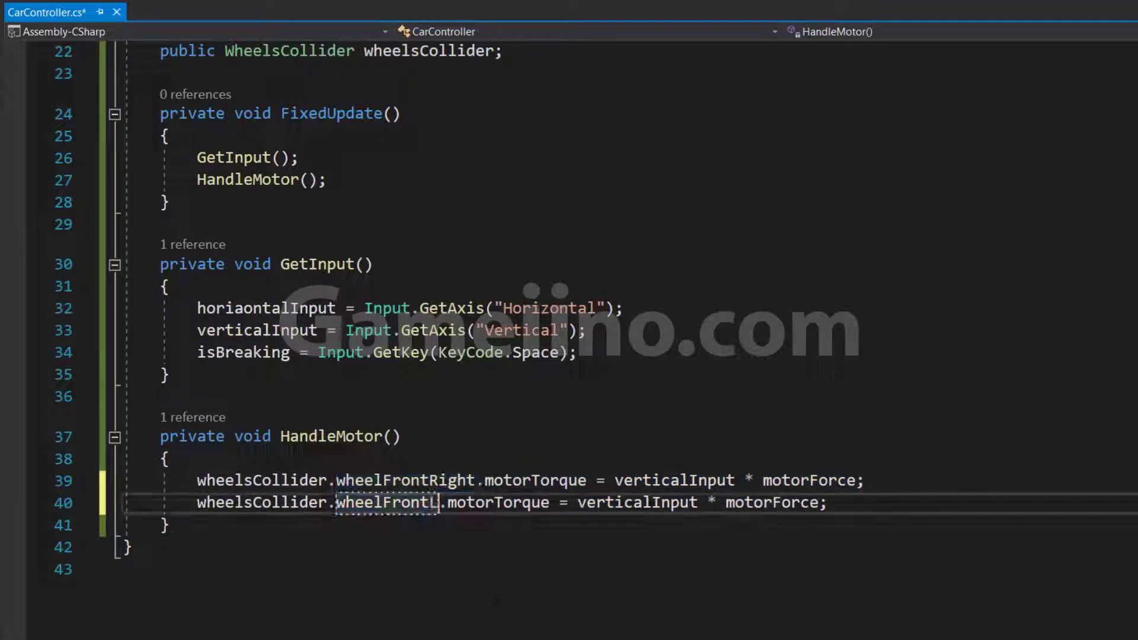
pyautogui.write('Left')
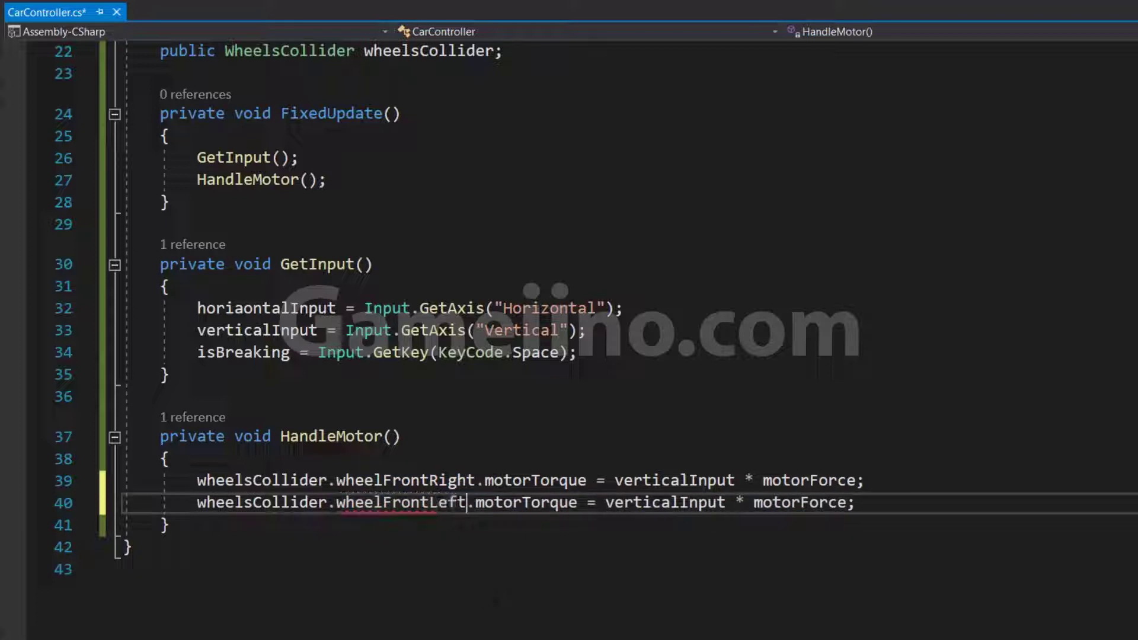
pyautogui.click(856, 503)
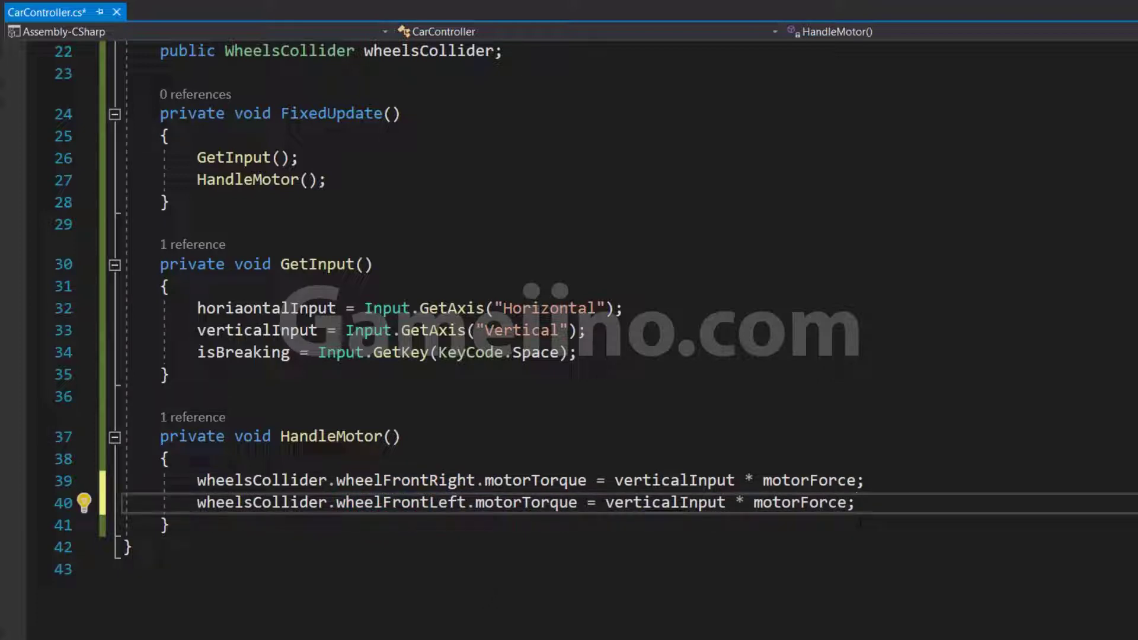
pyautogui.press('Return')
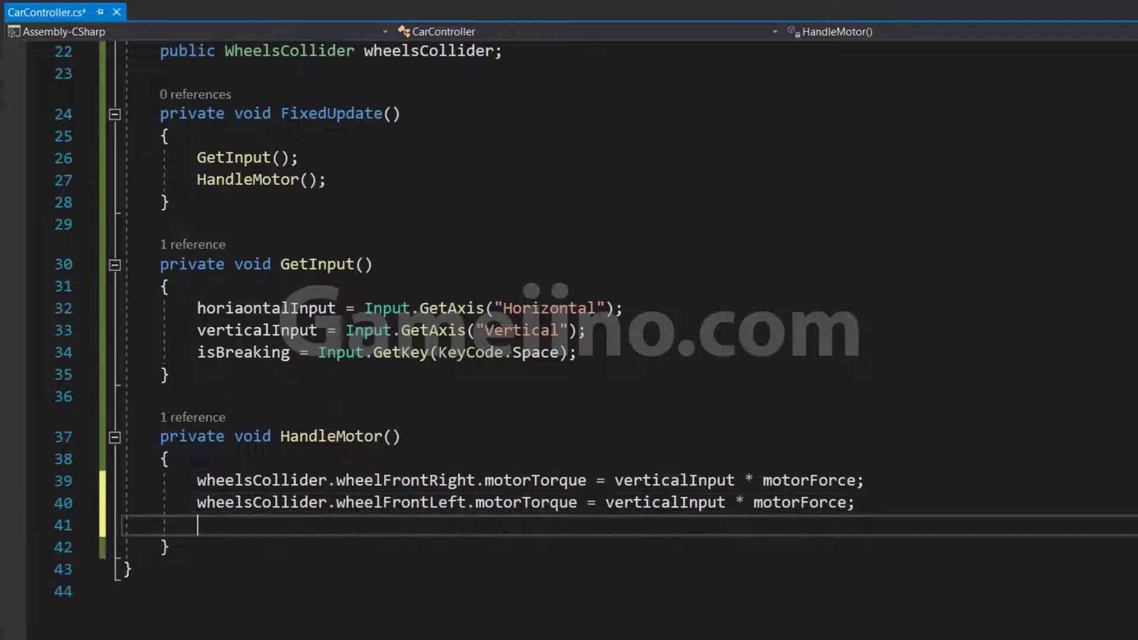
pyautogui.press('Return')
pyautogui.scroll(-1, 569, 320)
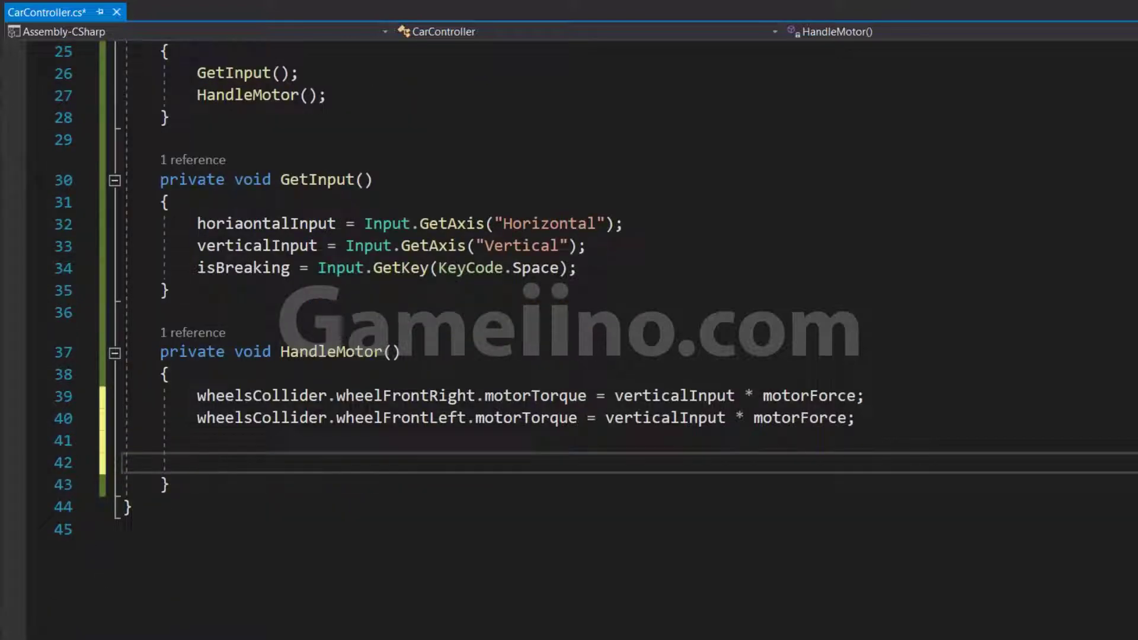
# Write 'currentBreakForce = isBreaking ? breakForce : 0;' and save the script
pyautogui.write('curre')
pyautogui.press('Tab')
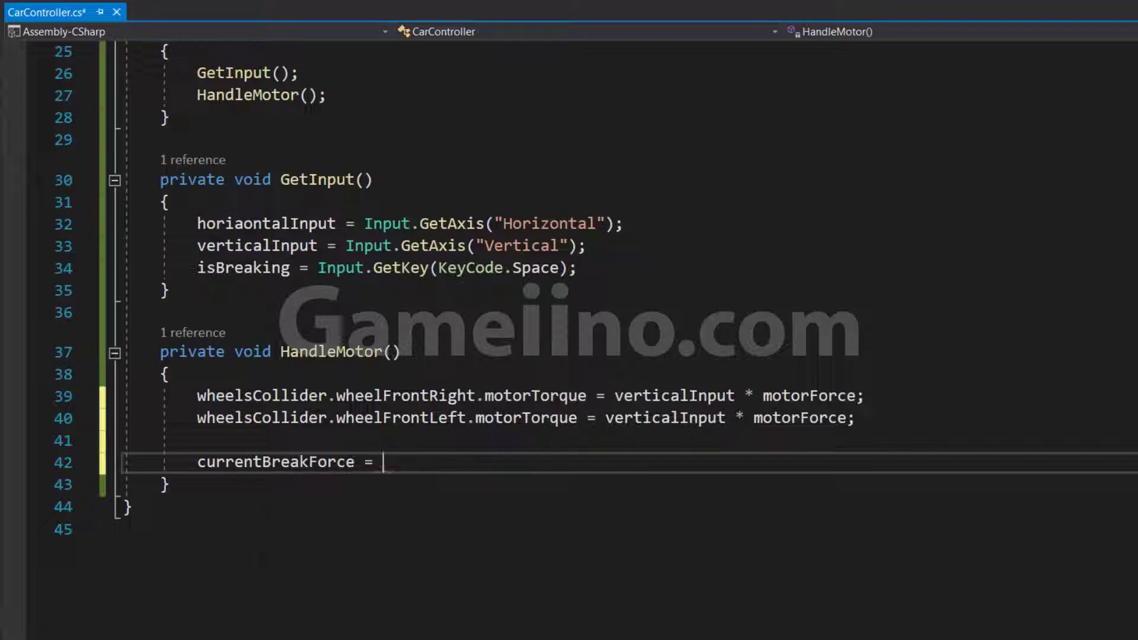
pyautogui.write('sB ')
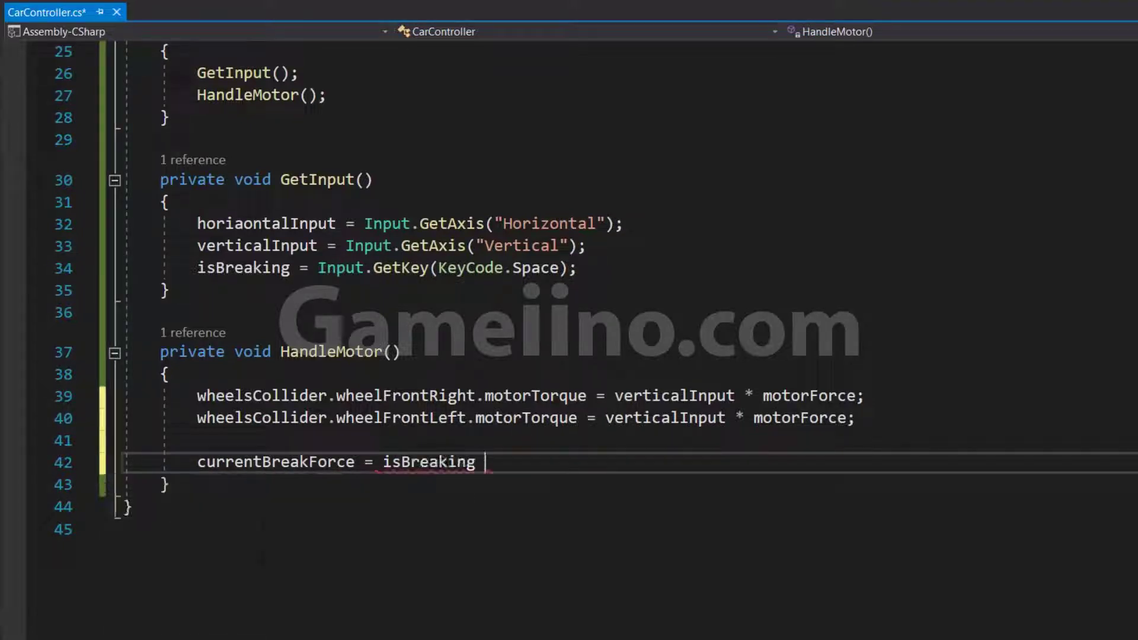
pyautogui.write(' b')
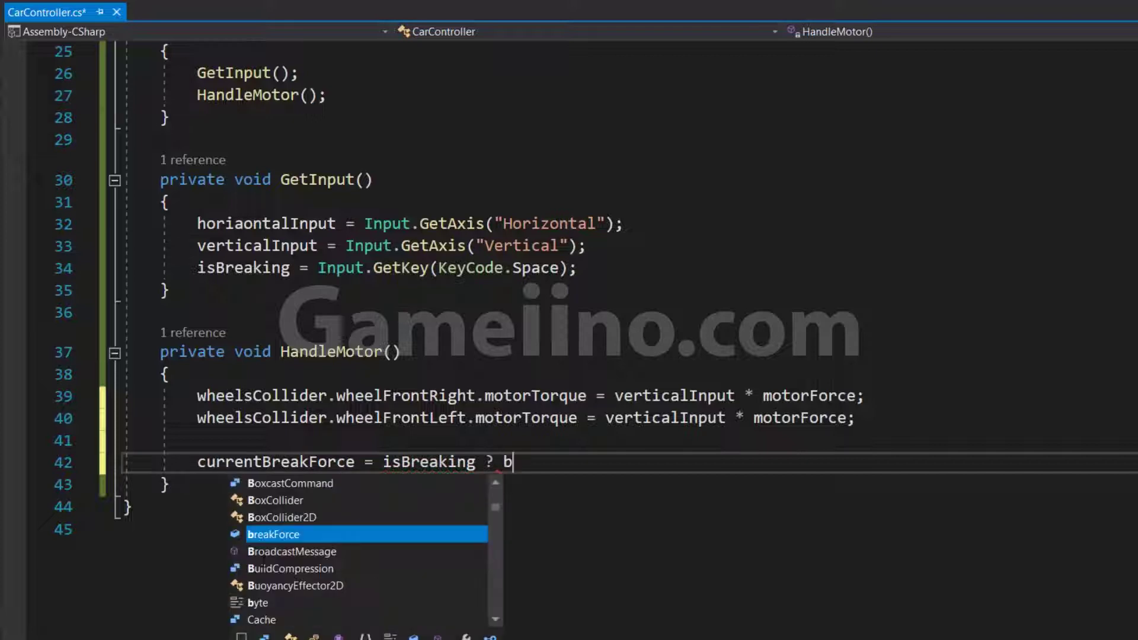
pyautogui.write('re')
pyautogui.press('Tab')
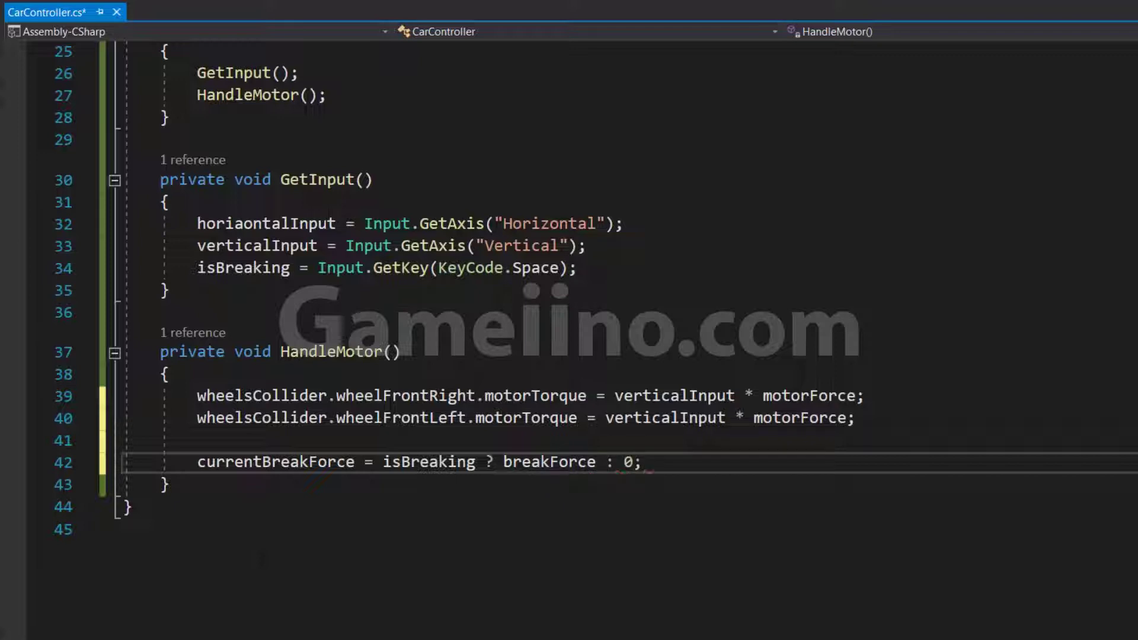
pyautogui.hotkey('ctrl', 's')
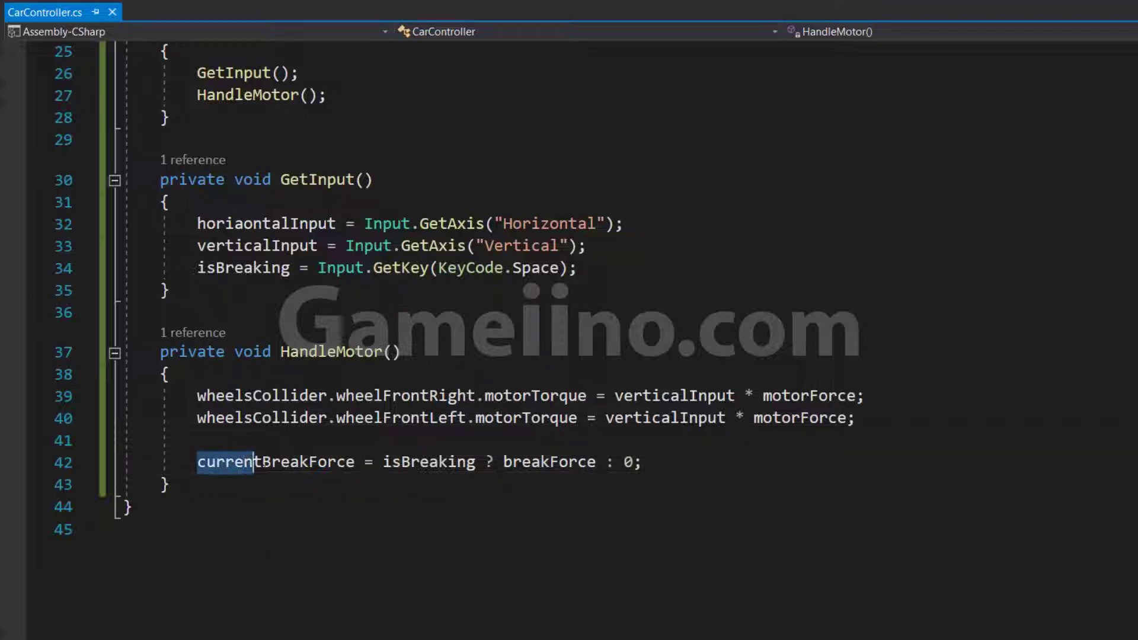
# Highlight each part of the brake-force ternary expression, then add new lines below it
pyautogui.moveTo(200, 461); pyautogui.dragTo(356, 462)
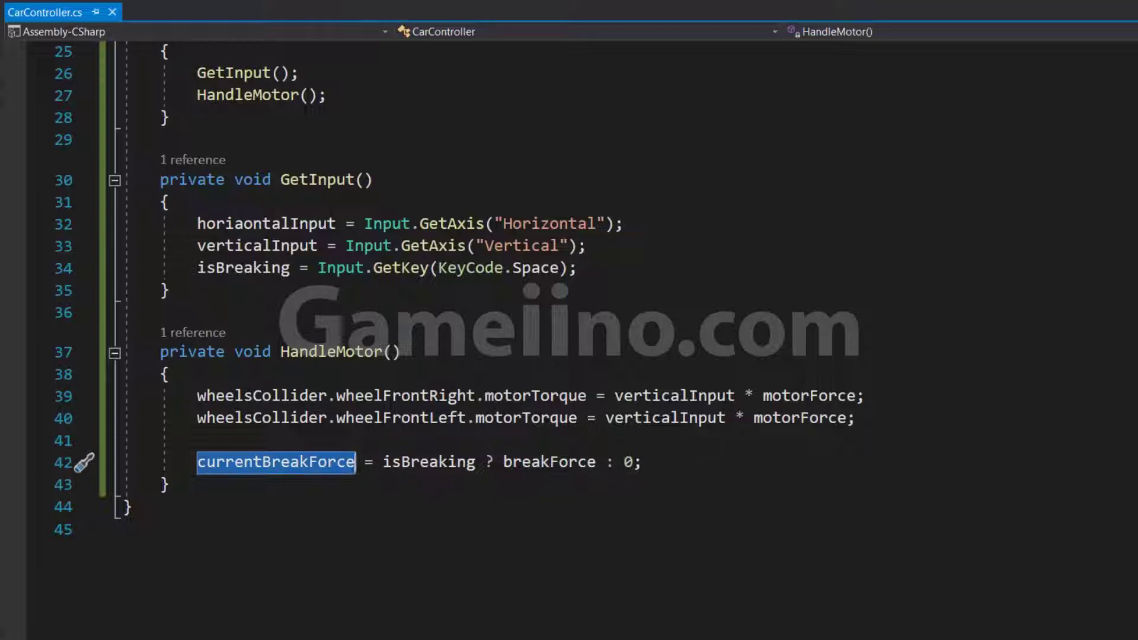
pyautogui.moveTo(383, 462); pyautogui.dragTo(614, 462)
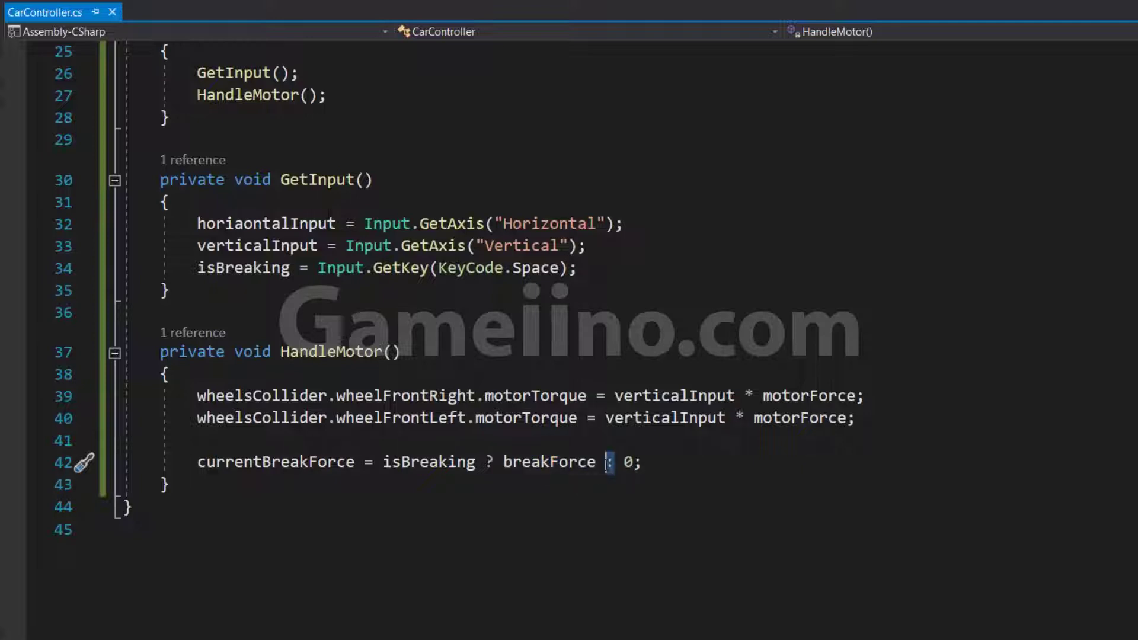
pyautogui.doubleClick(407, 462)
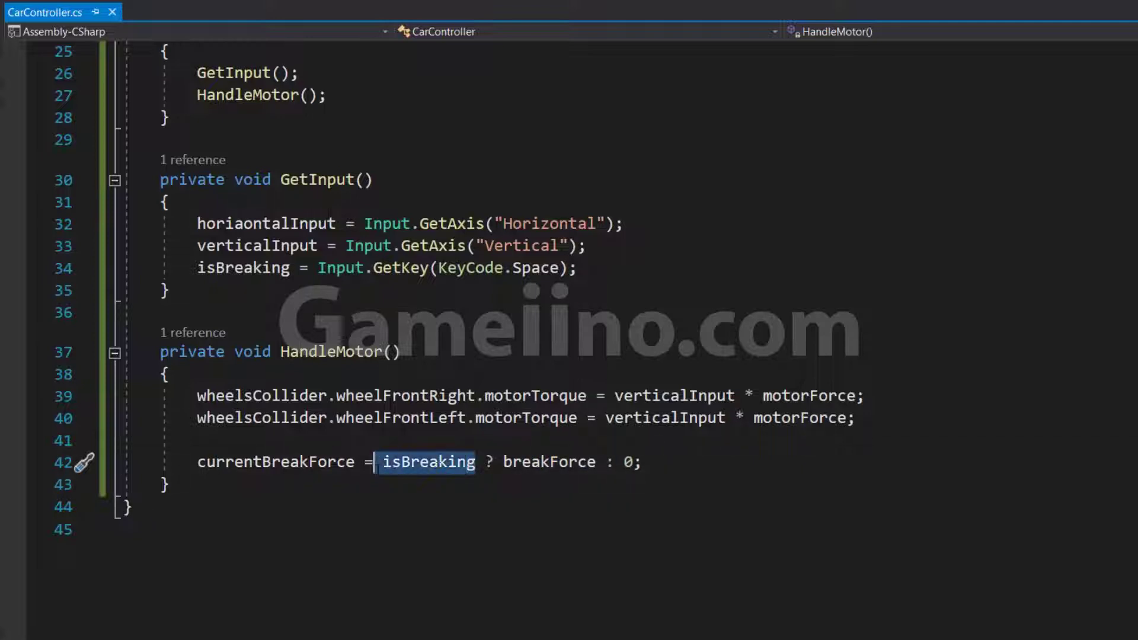
pyautogui.doubleClick(628, 461)
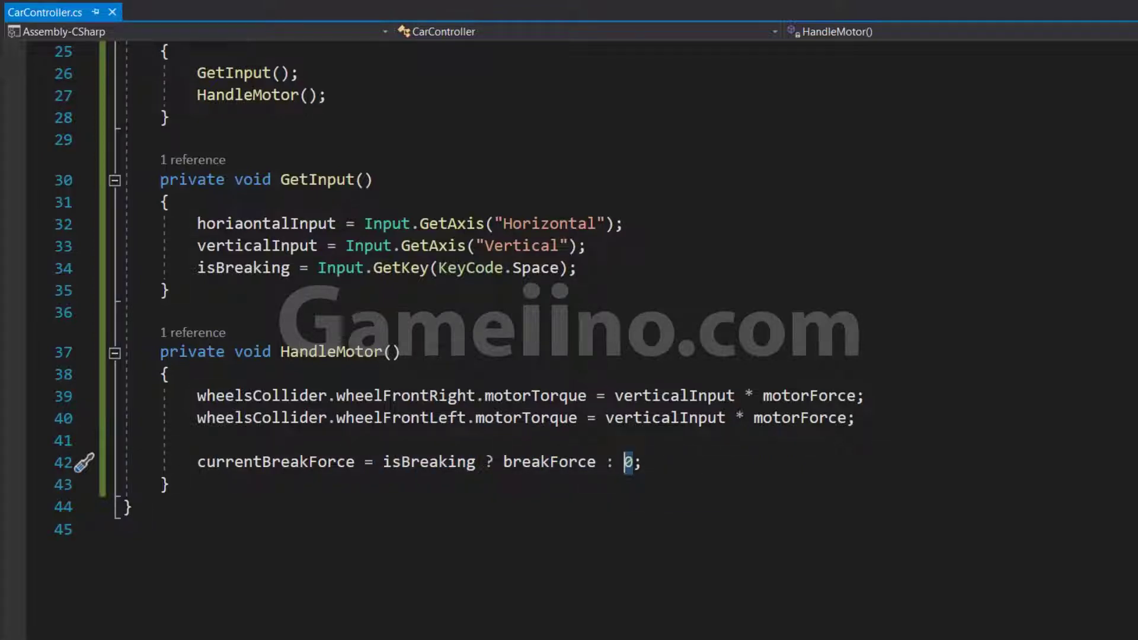
pyautogui.doubleClick(610, 462)
pyautogui.doubleClick(489, 462)
pyautogui.doubleClick(291, 462)
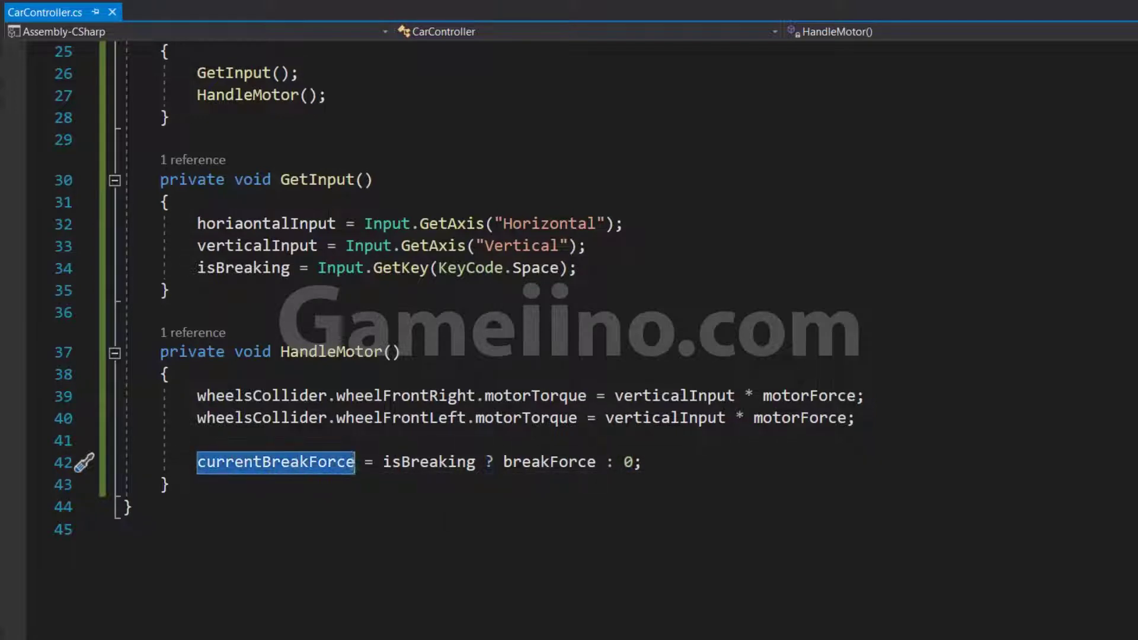
pyautogui.doubleClick(489, 462)
pyautogui.moveTo(408, 462); pyautogui.dragTo(570, 462)
pyautogui.doubleClick(569, 461)
pyautogui.doubleClick(608, 462)
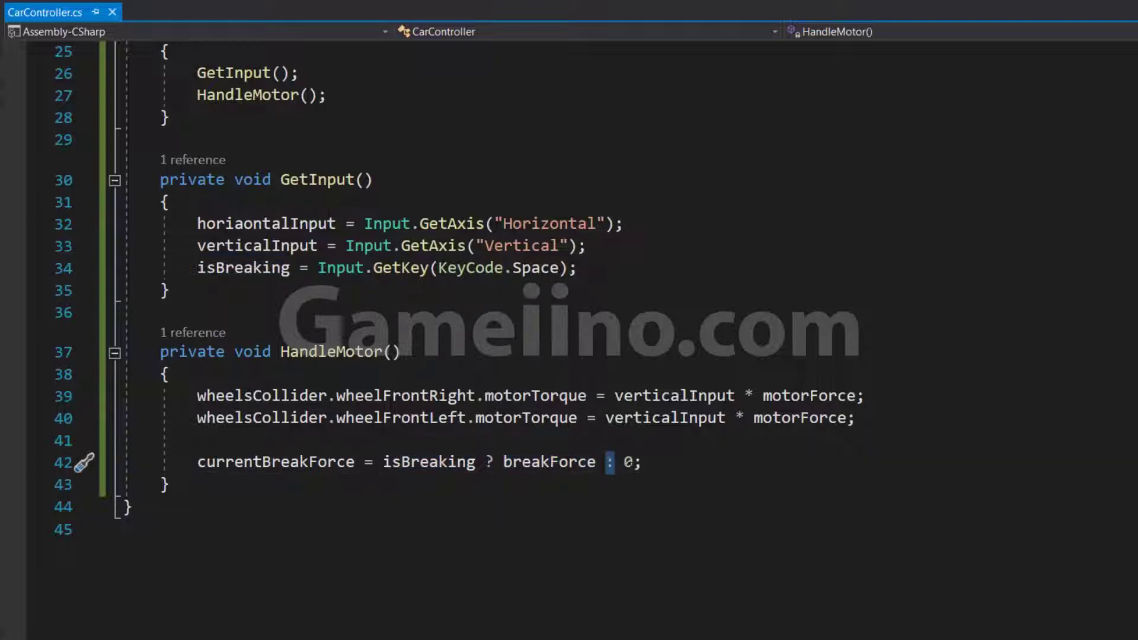
pyautogui.click(643, 462)
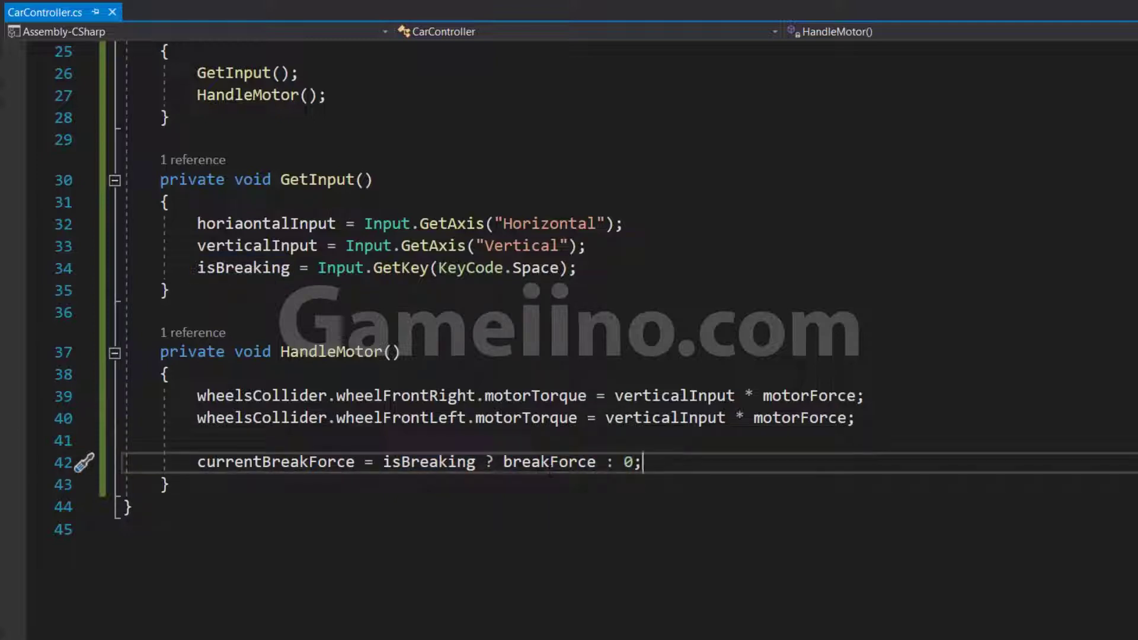
pyautogui.press('Return')
# Call ApplyBreaking() from HandleMotor and create a private void ApplyBreaking() method
pyautogui.press('Return')
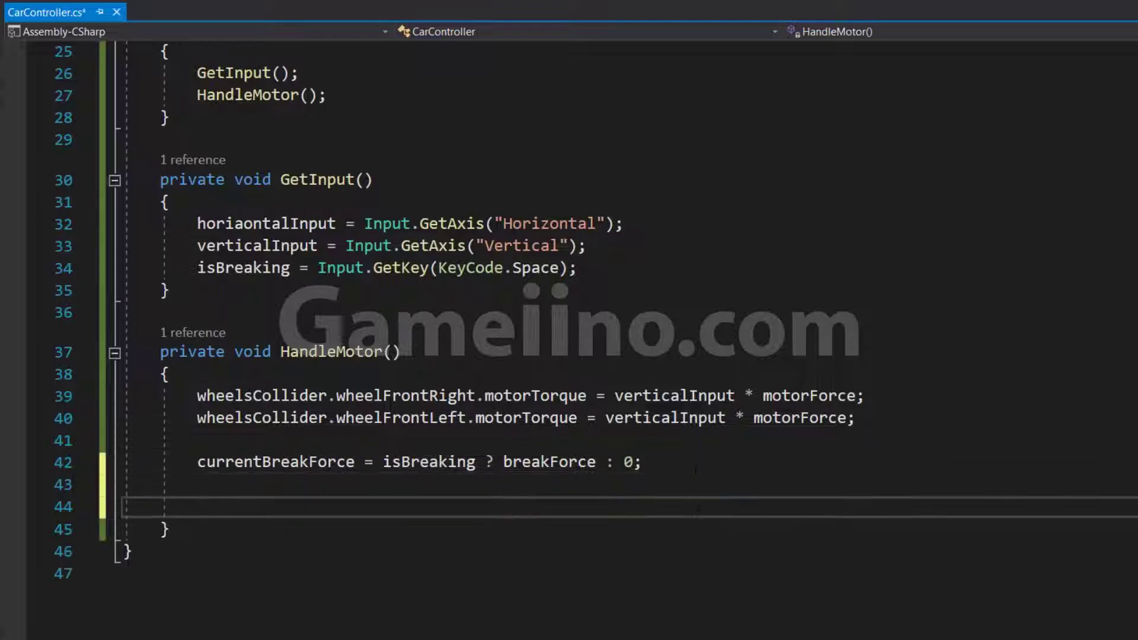
pyautogui.write('ApplyBreaking();')
pyautogui.press('Down')
pyautogui.press('Return')
pyautogui.press('Return')
pyautogui.write('private void ApplyBreaking()')
pyautogui.press('Return')
pyautogui.write('{')
pyautogui.press('Return')
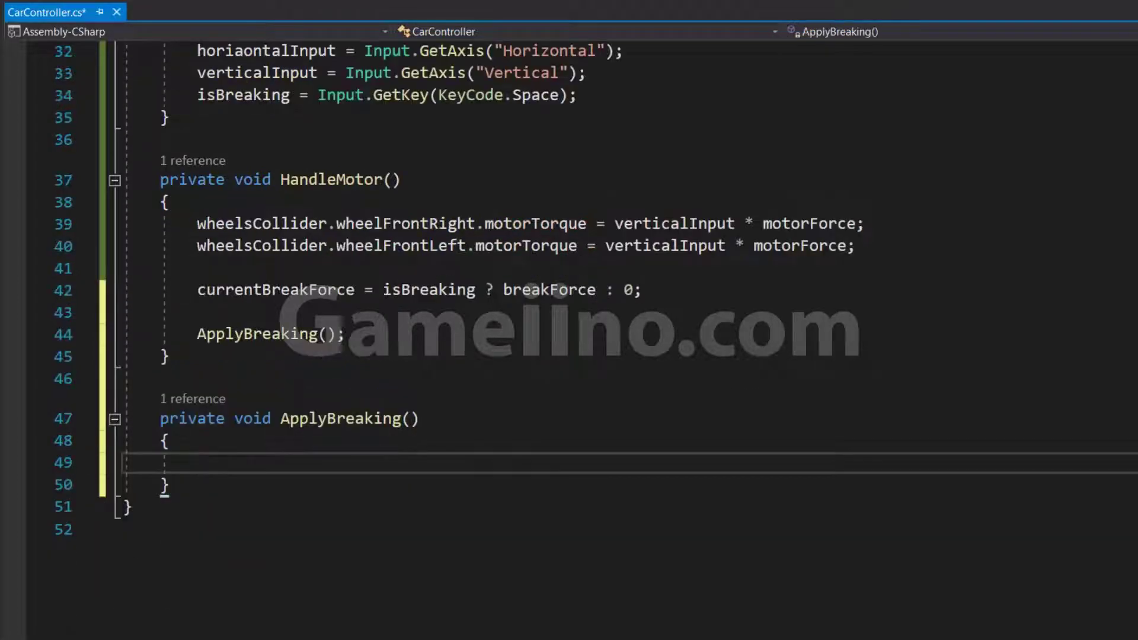
# In ApplyBreaking, set wheelsCollider.wheelFrontRight.brakeTorque = currentBreakForce; and save
pyautogui.moveTo(197, 223); pyautogui.dragTo(476, 224)
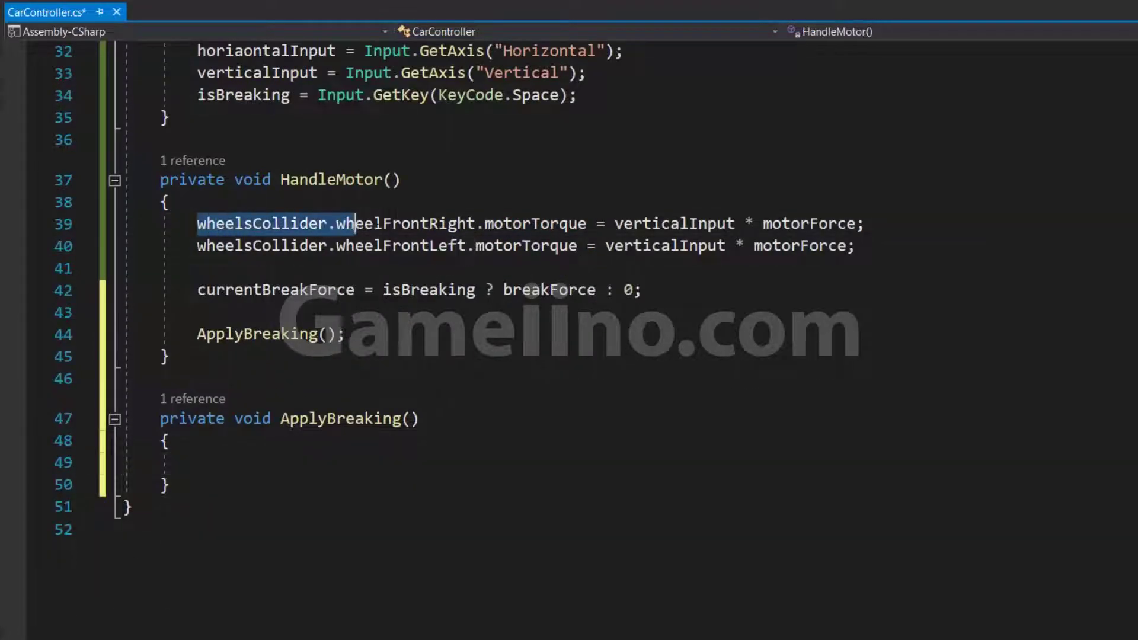
pyautogui.hotkey('ctrl', 'c')
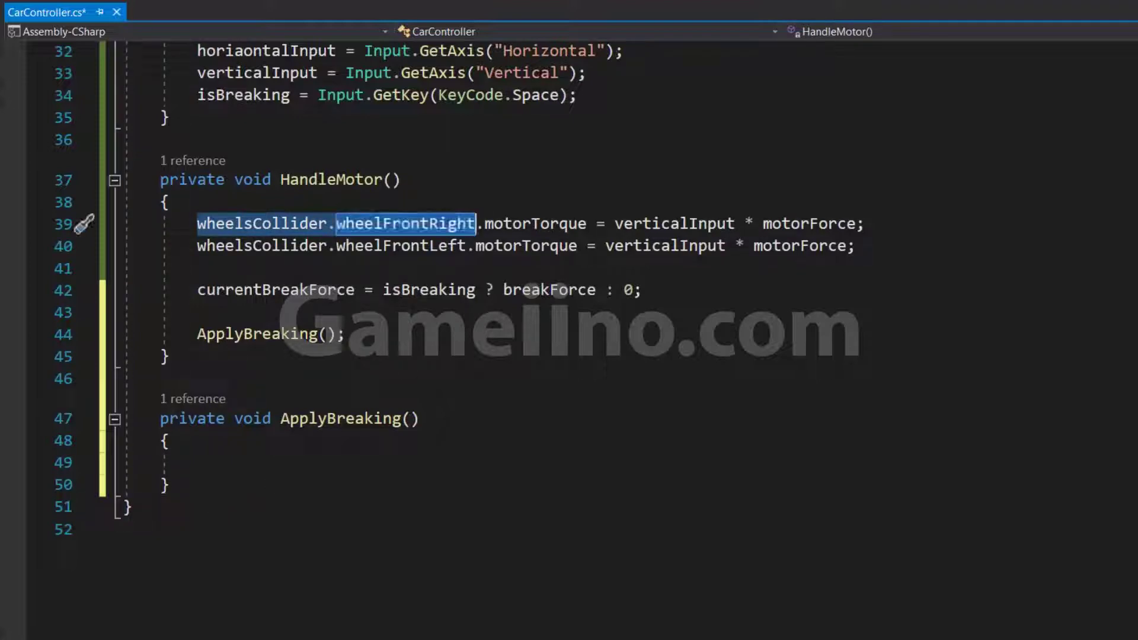
pyautogui.click(267, 465)
pyautogui.hotkey('ctrl', 'v')
pyautogui.hotkey('ctrl', 'shift', 'Left')
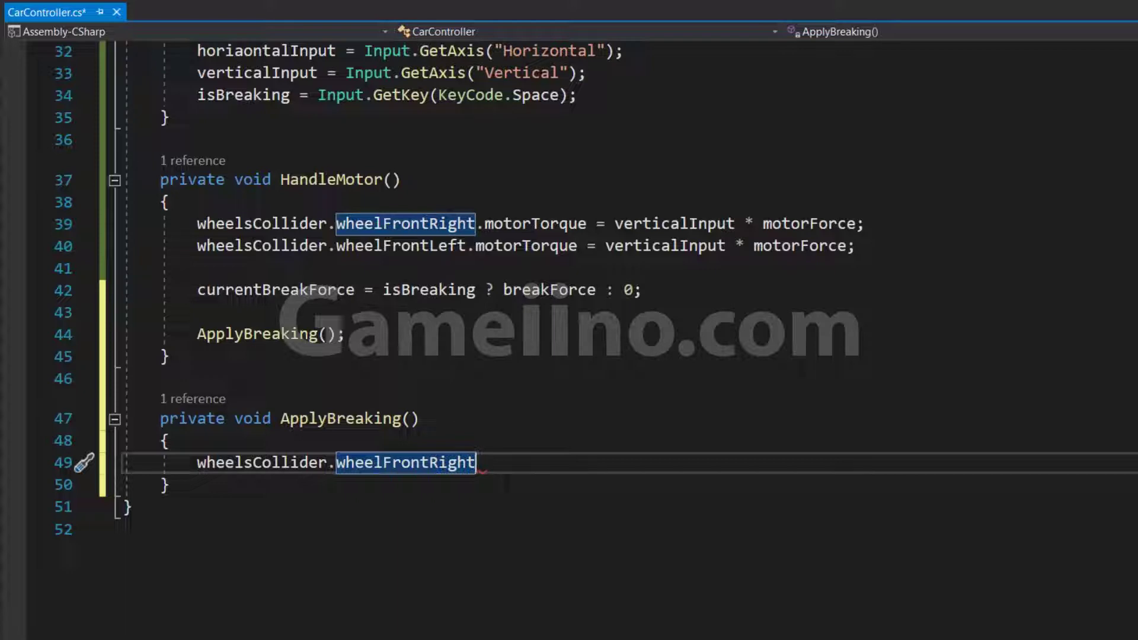
pyautogui.write('.')
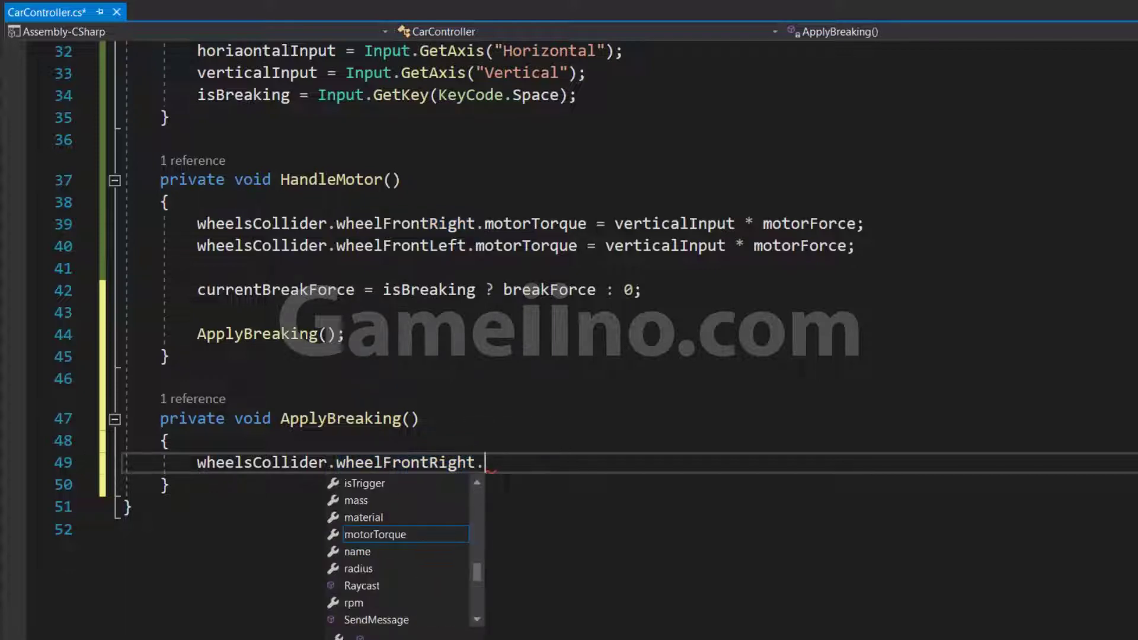
pyautogui.write('bre')
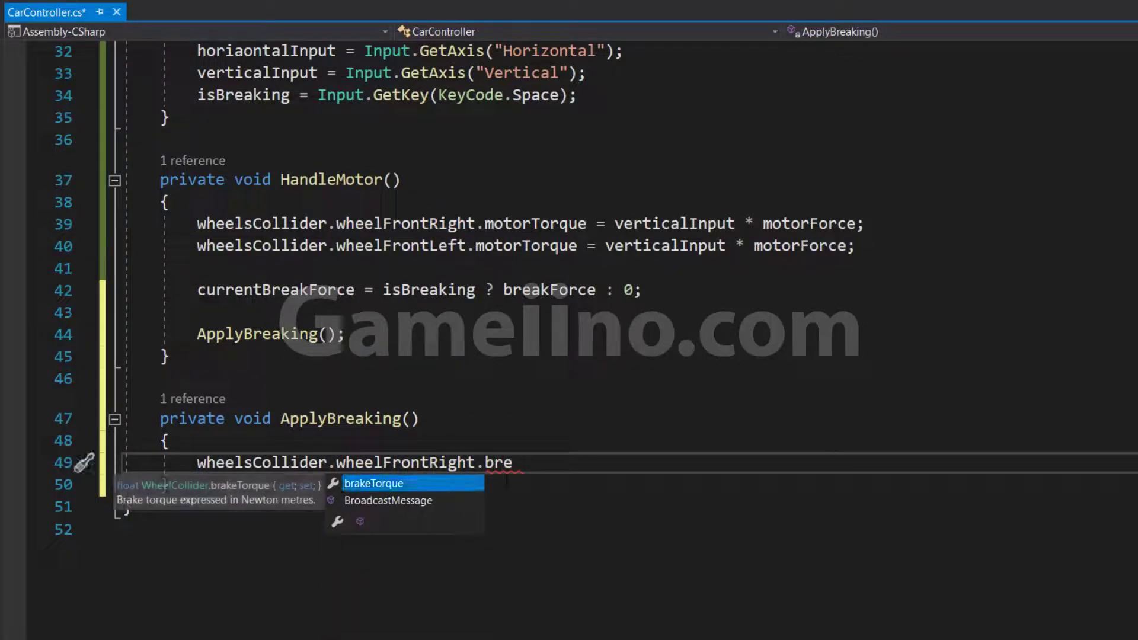
pyautogui.press('Tab')
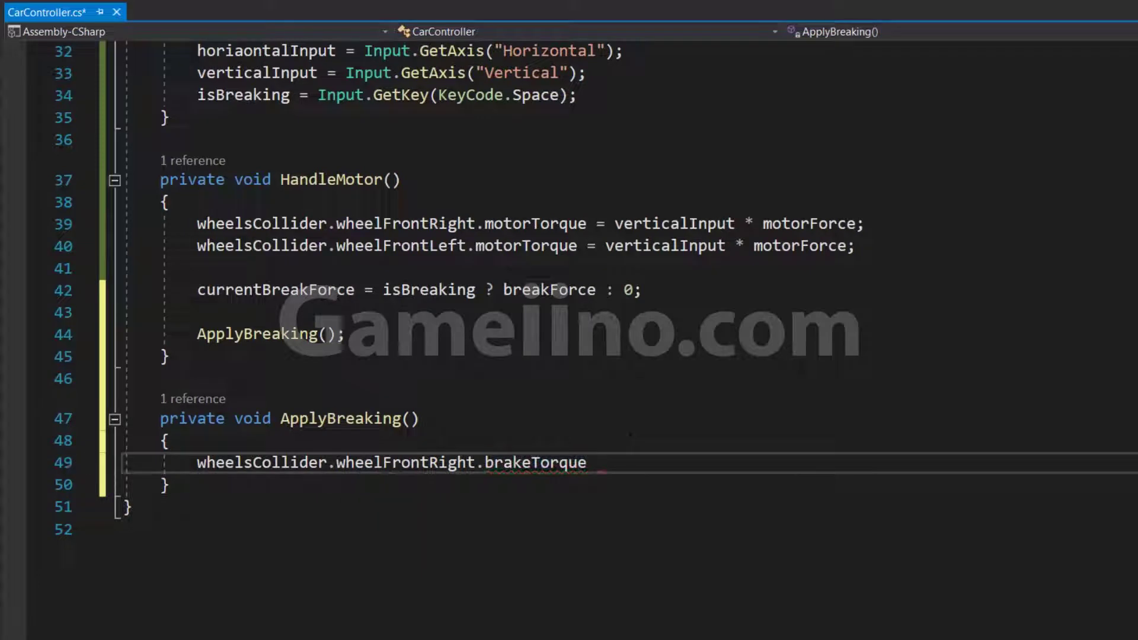
pyautogui.write(' = curr')
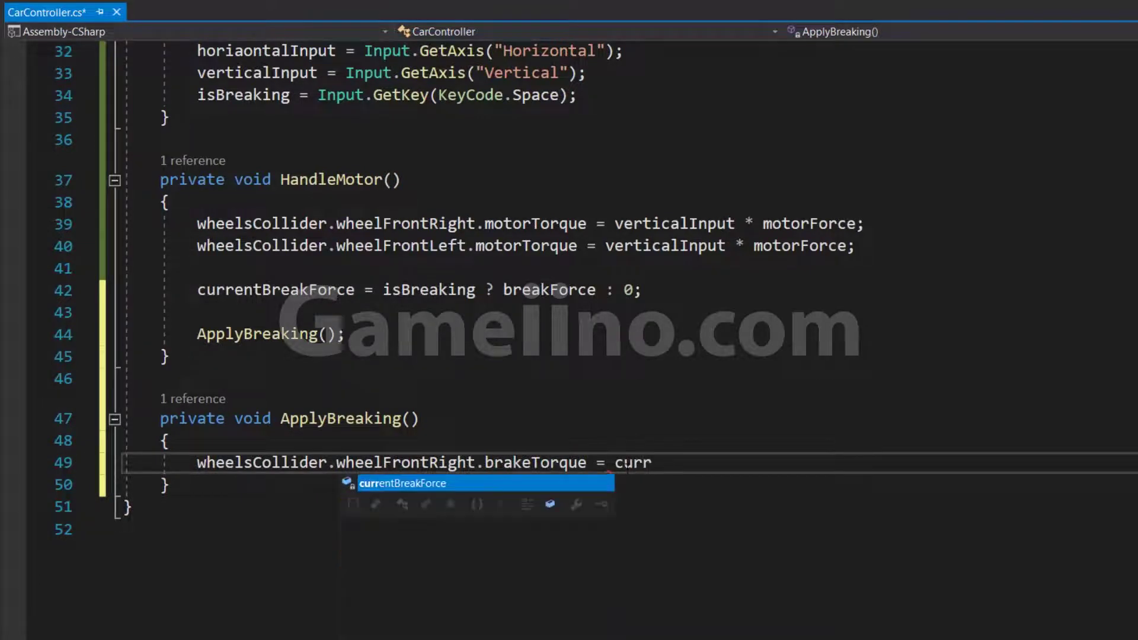
pyautogui.press('Tab')
pyautogui.write(';')
pyautogui.hotkey('ctrl', 's')
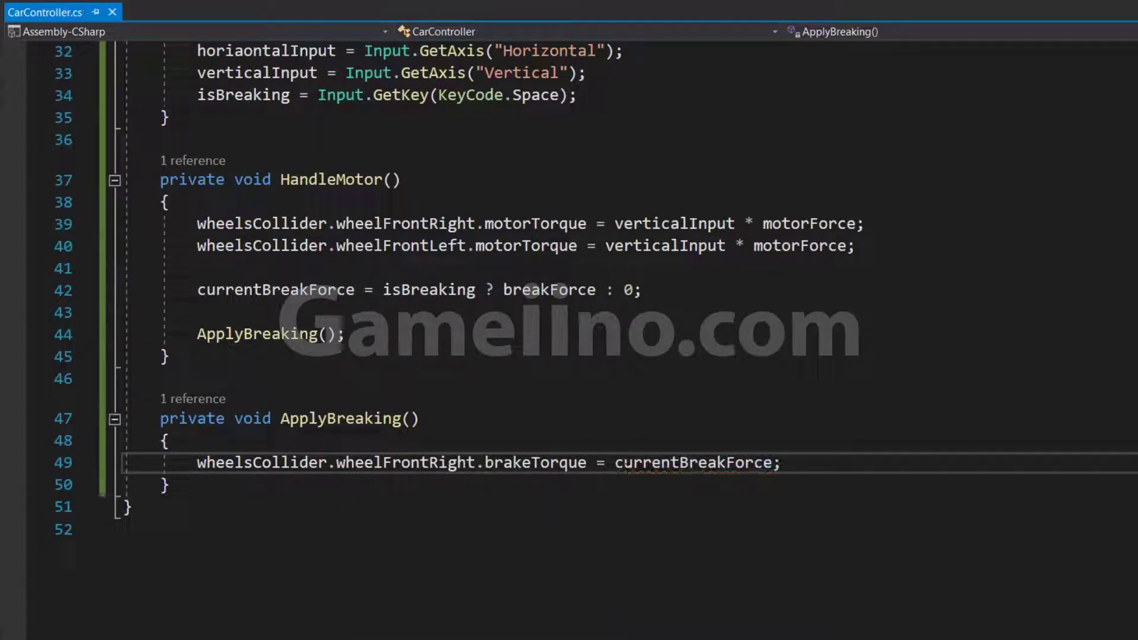
# Duplicate the brake-torque line and rename the copies for the left and back wheels
pyautogui.moveTo(197, 462); pyautogui.dragTo(781, 462)
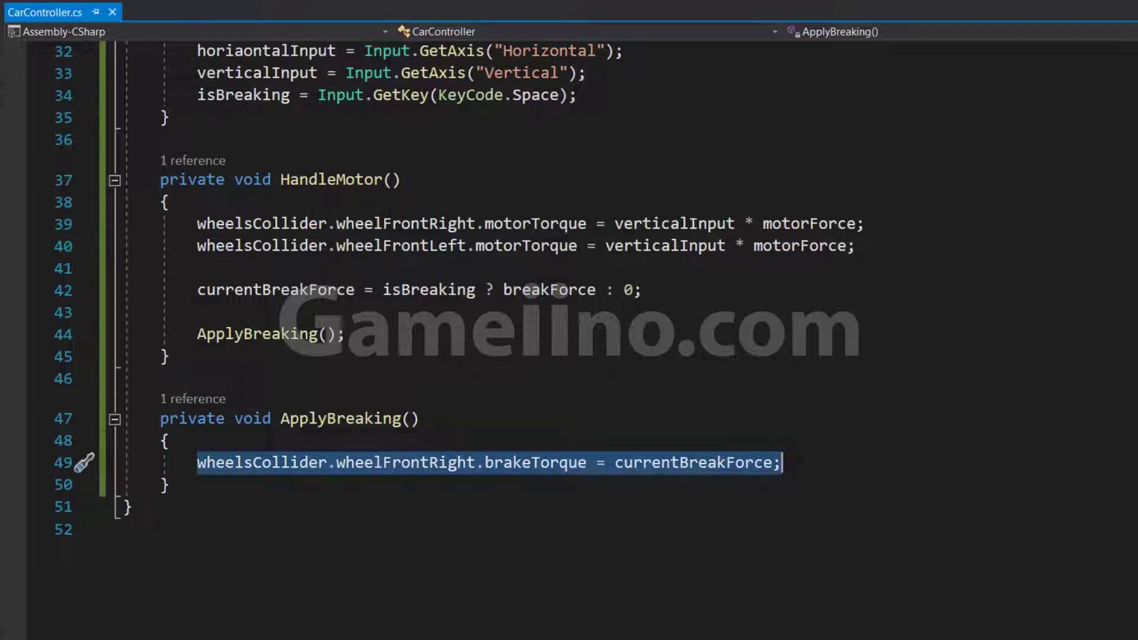
pyautogui.click(796, 460)
pyautogui.hotkey('ctrl', 'd')
pyautogui.hotkey('ctrl', 'd')
pyautogui.hotkey('ctrl', 'd')
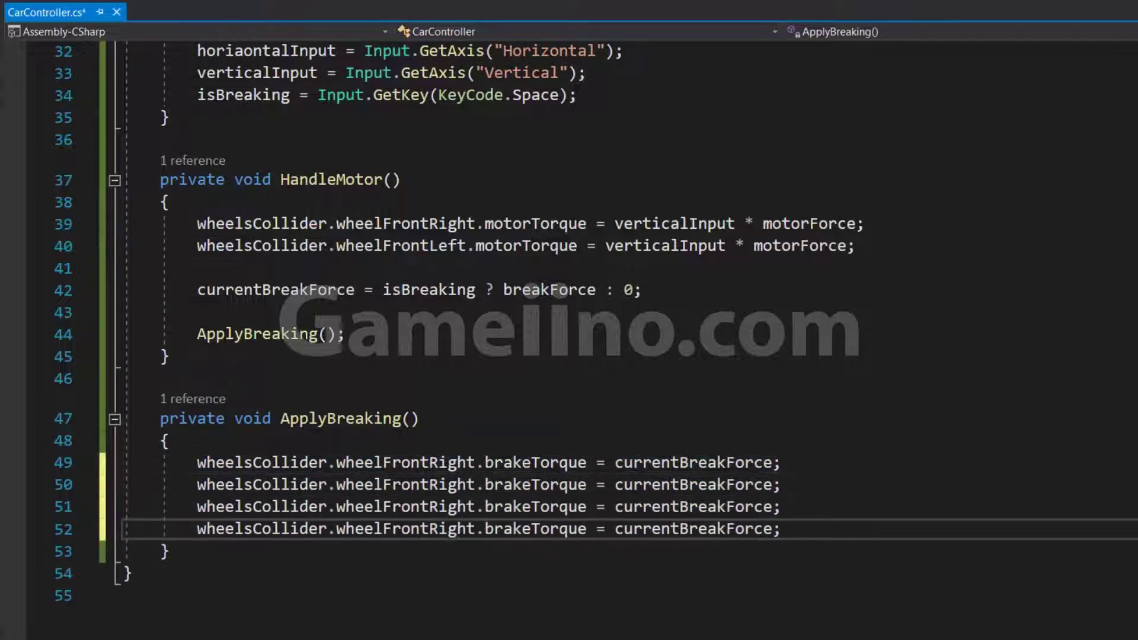
pyautogui.moveTo(429, 484); pyautogui.dragTo(475, 484)
pyautogui.write('Left')
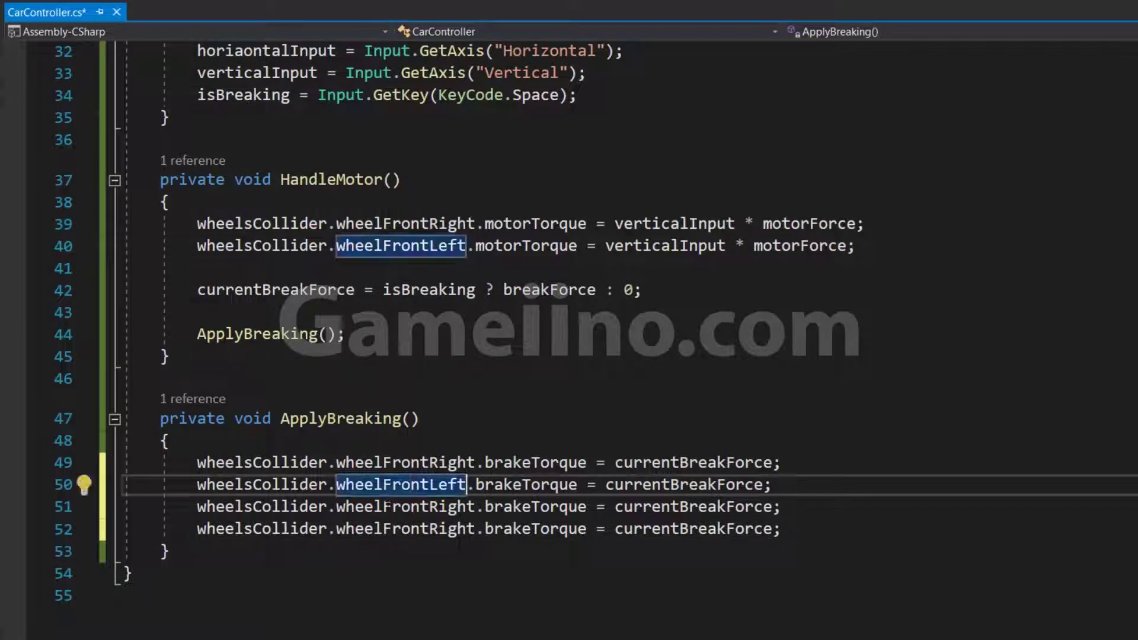
pyautogui.moveTo(383, 506)
pyautogui.mouseDown()
pyautogui.moveTo(429, 507)
pyautogui.moveTo(429, 528)
pyautogui.moveTo(466, 528)
pyautogui.mouseUp()
pyautogui.write('BackBack')
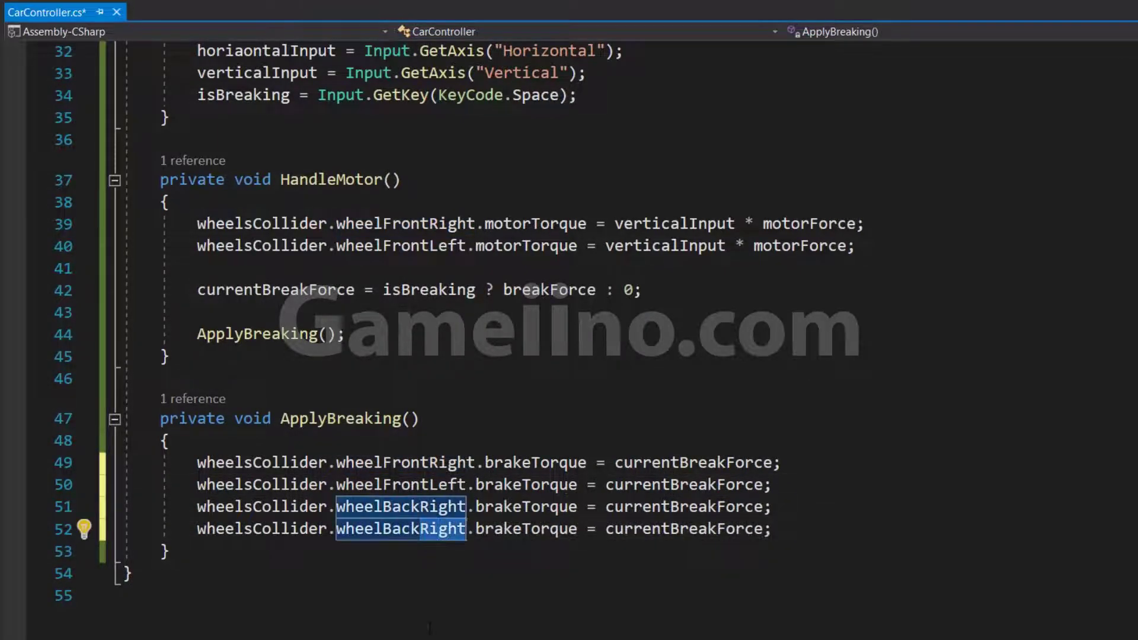
pyautogui.write('Left')
# Add a 'HandleSteering();' call in FixedUpdate and save the script
pyautogui.scroll(4, 569, 332)
pyautogui.click(326, 246)
pyautogui.press('Return')
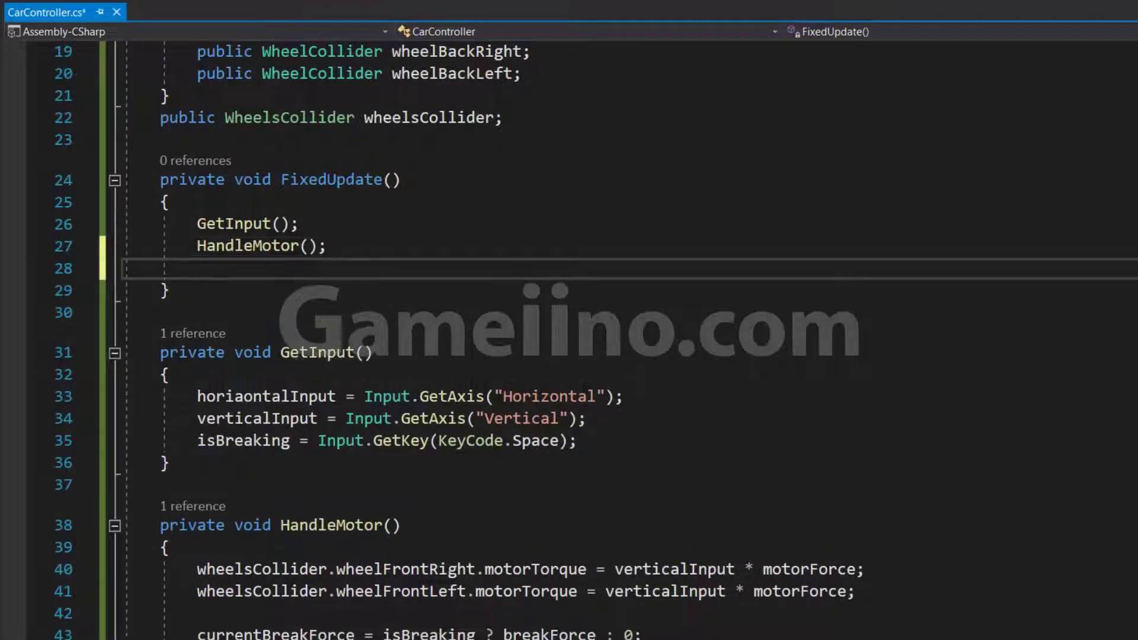
pyautogui.write('HandleSteer')
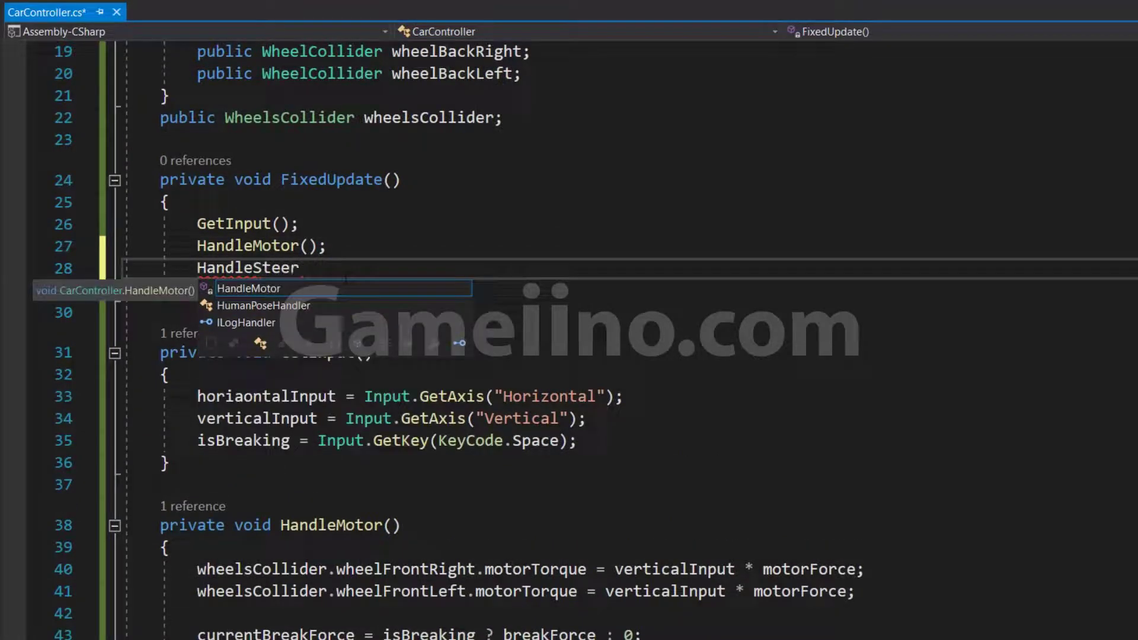
pyautogui.write('ing')
pyautogui.write('()')
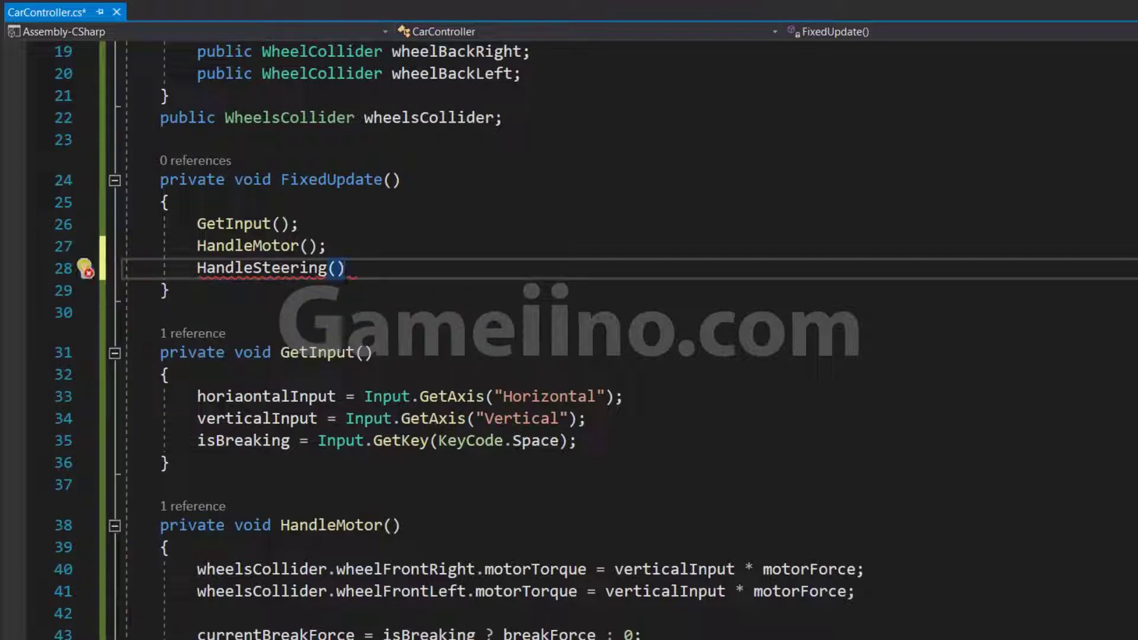
pyautogui.write(';')
pyautogui.hotkey('ctrl', 's')
pyautogui.moveTo(253, 268); pyautogui.dragTo(327, 268)
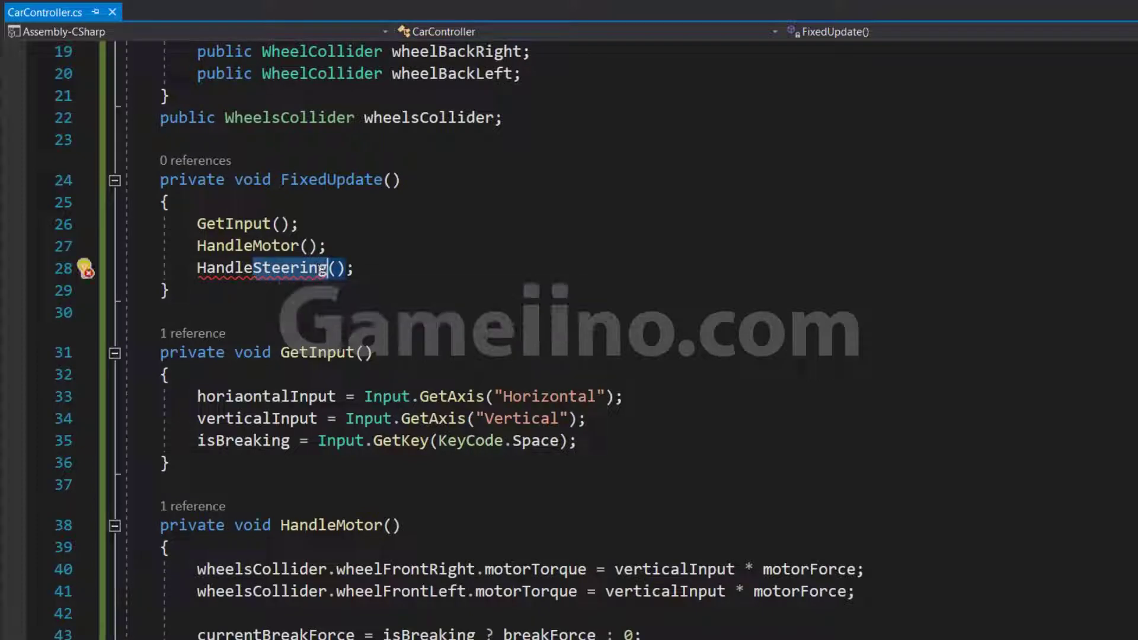
pyautogui.press('End')
# Declare 'private float currentSteerAngle;' and start a public maxSteerAngle float below breakForce
pyautogui.scroll(6, 569, 332)
pyautogui.click(332, 202)
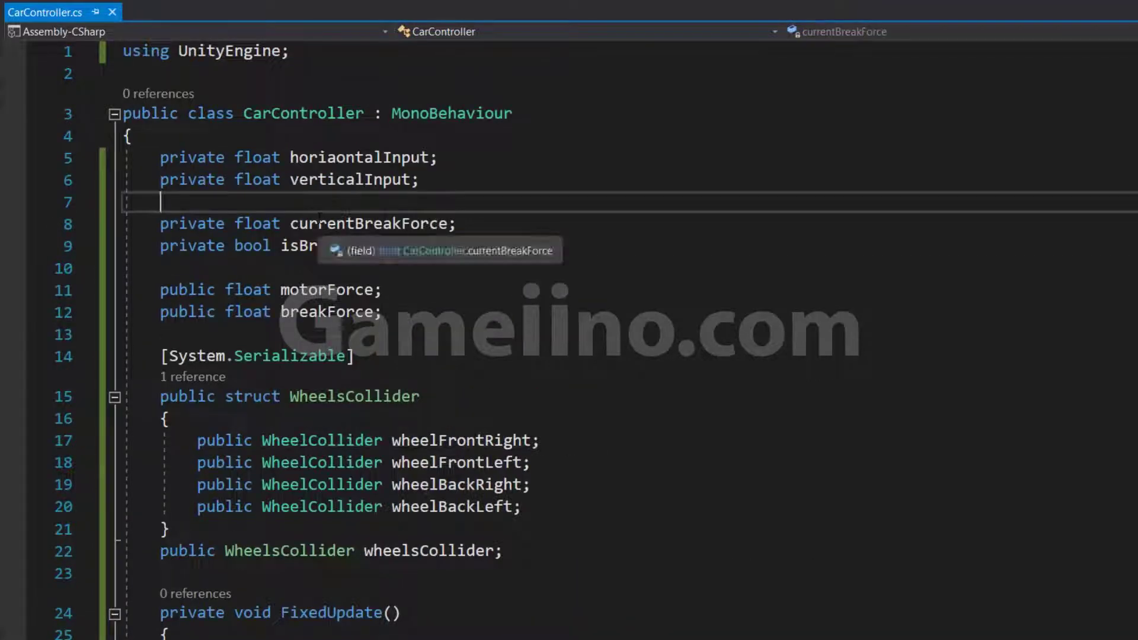
pyautogui.write('private ')
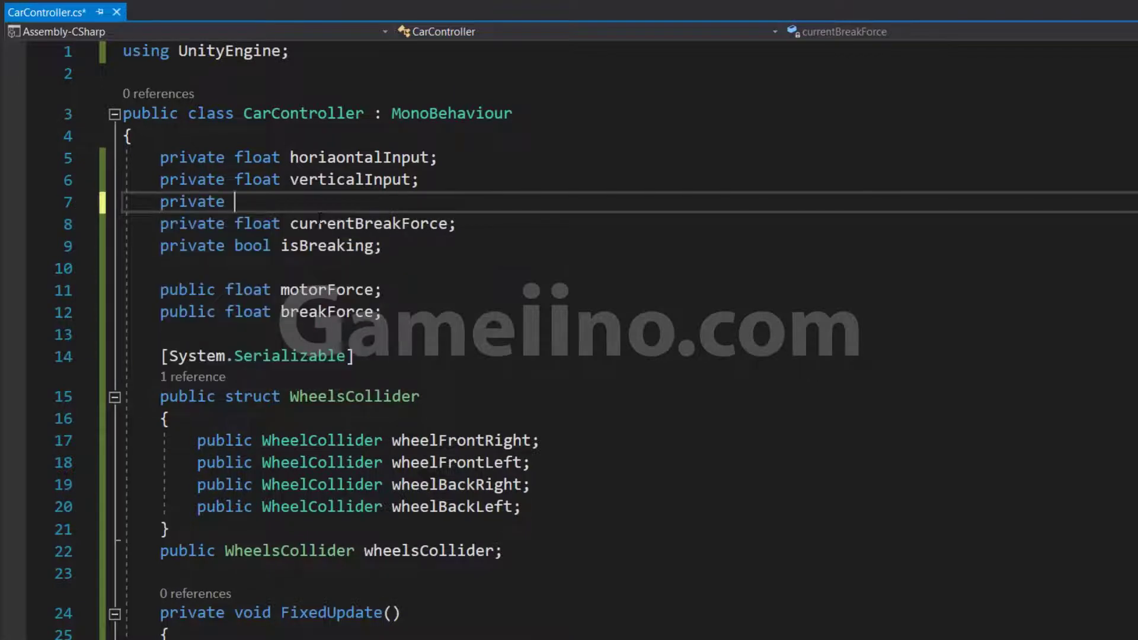
pyautogui.write('float cu')
pyautogui.write('rrent')
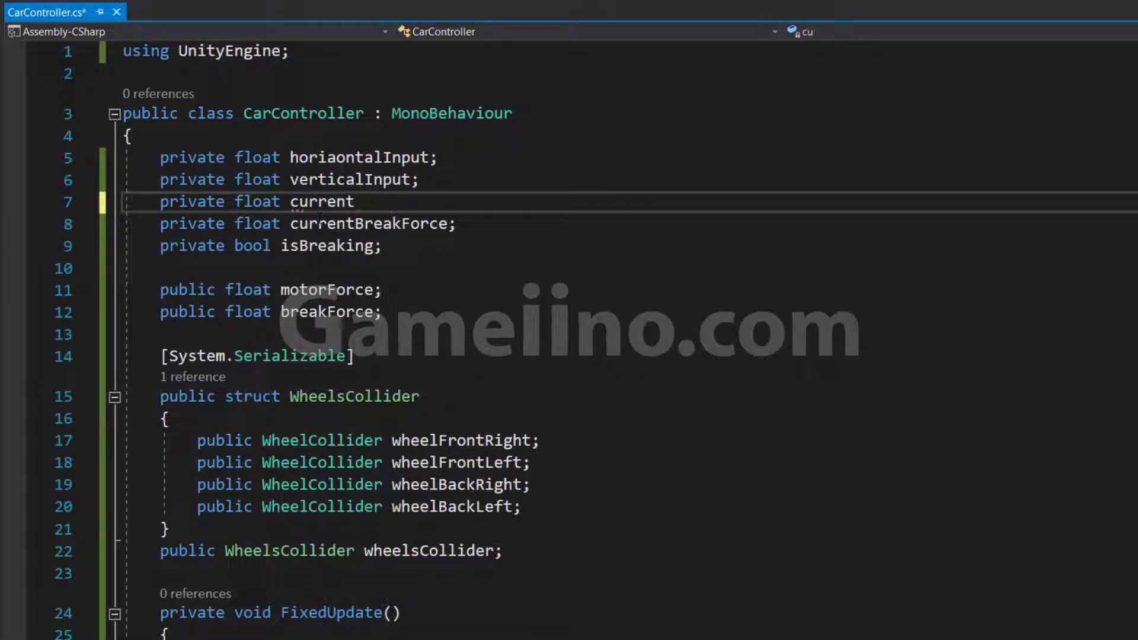
pyautogui.write('SteerAngl')
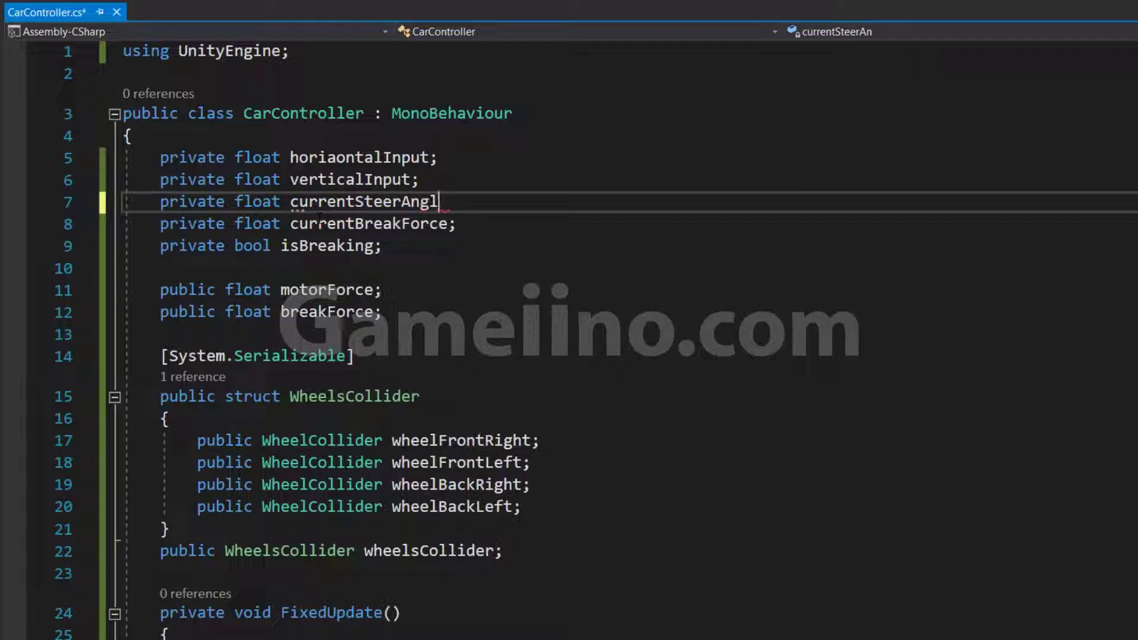
pyautogui.write('e;')
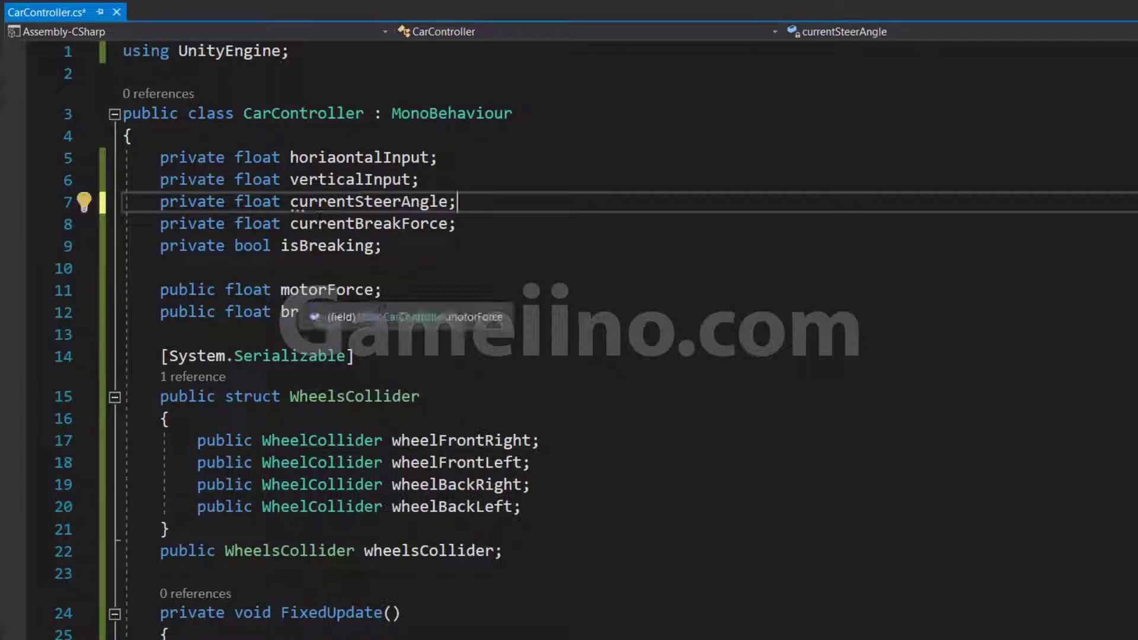
pyautogui.click(381, 312)
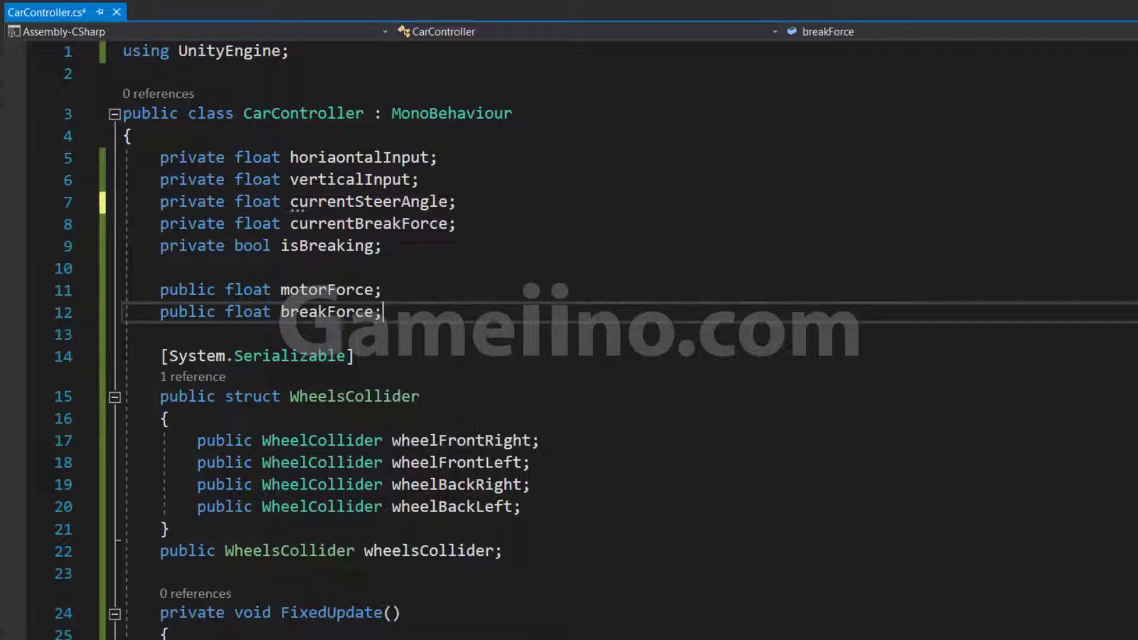
pyautogui.press('Return')
pyautogui.write('pu')
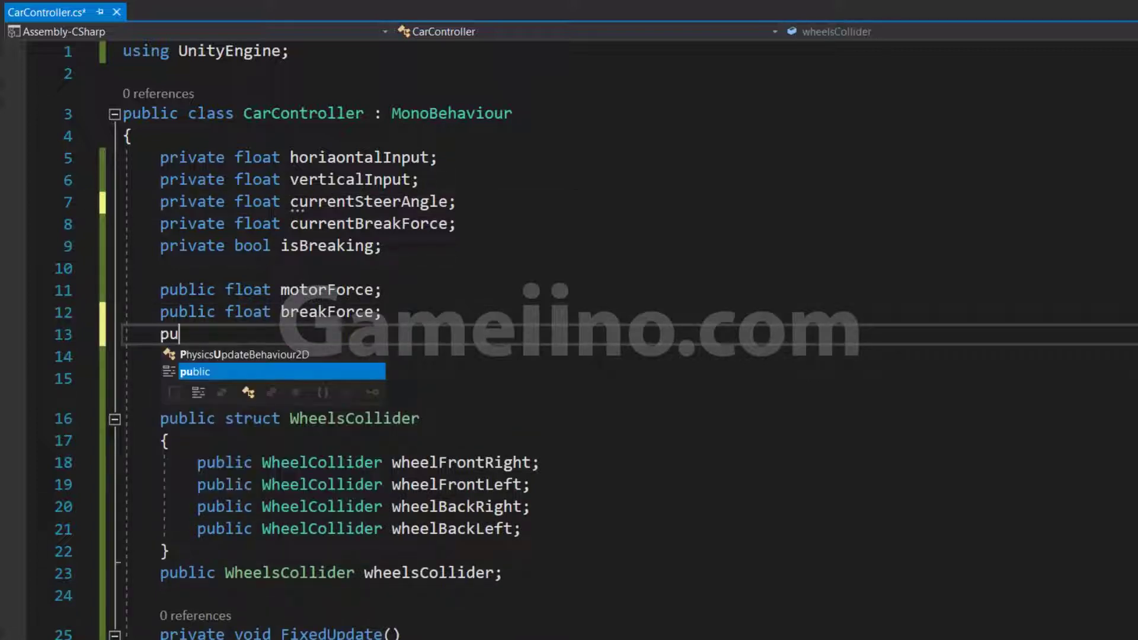
pyautogui.write('blic fl ma')
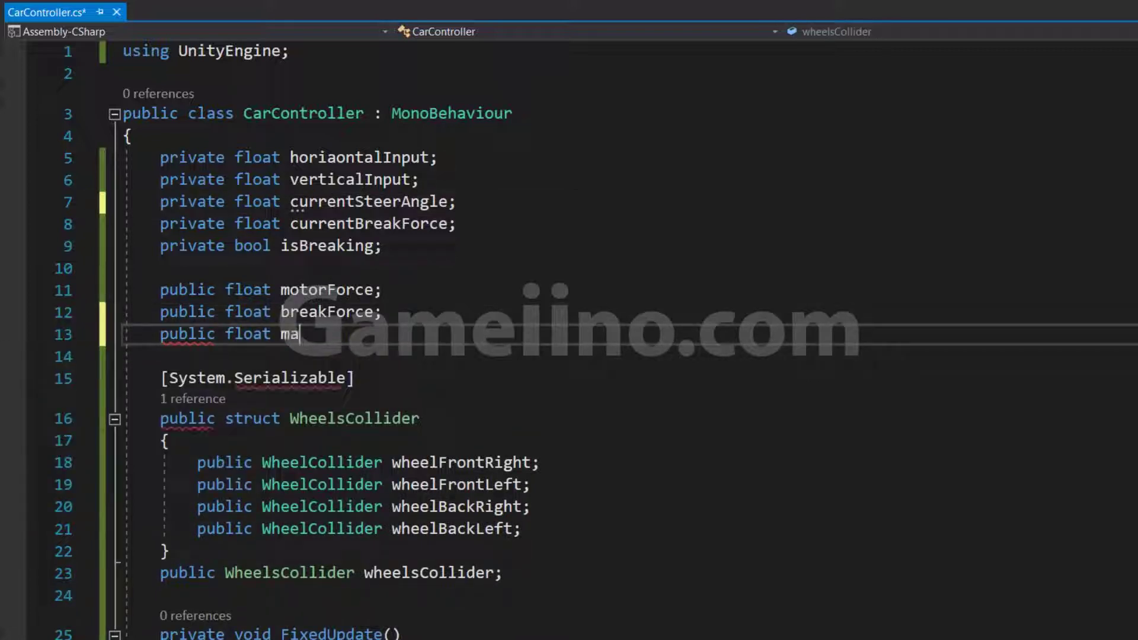
pyautogui.write('teerAngle;')
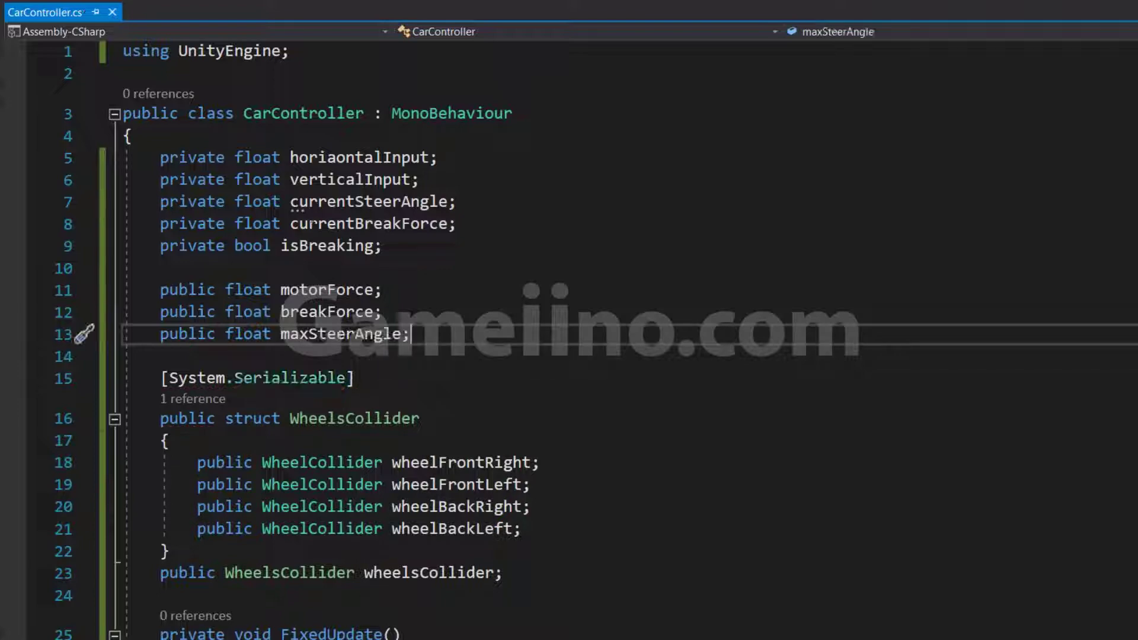
pyautogui.write('vate v')
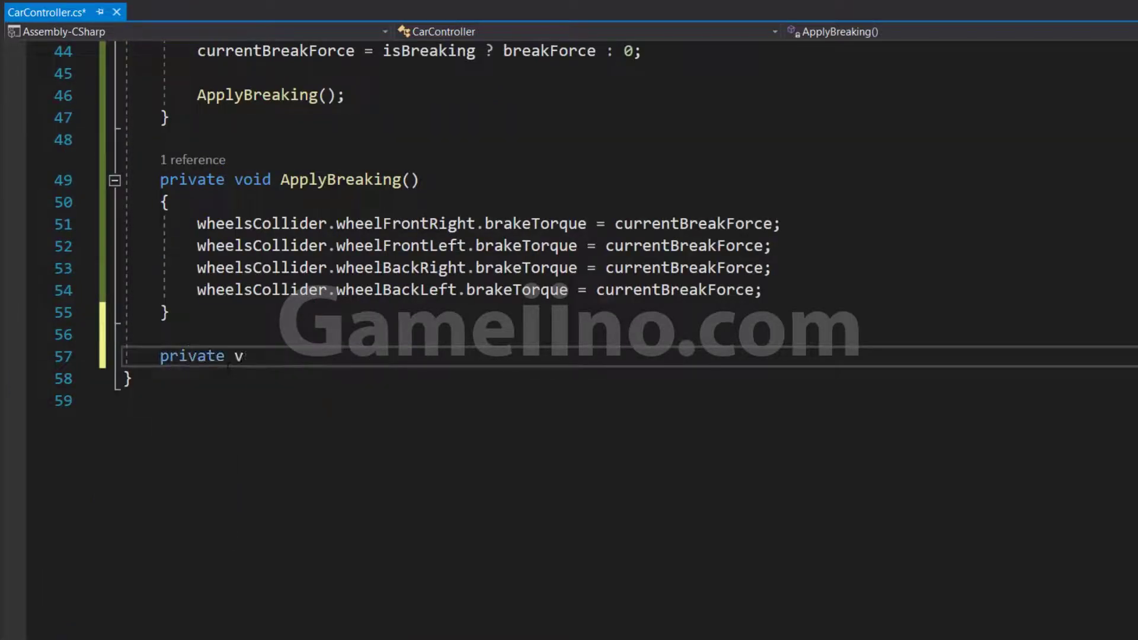
pyautogui.write('oid HandleSteering()')
# Begin HandleSteering with currentSteerAngle = maxSteerAngle * horiaontalInput; and save the script
pyautogui.press('Return')
pyautogui.write('{')
pyautogui.press('Return')
pyautogui.write('currentSteerAngle')
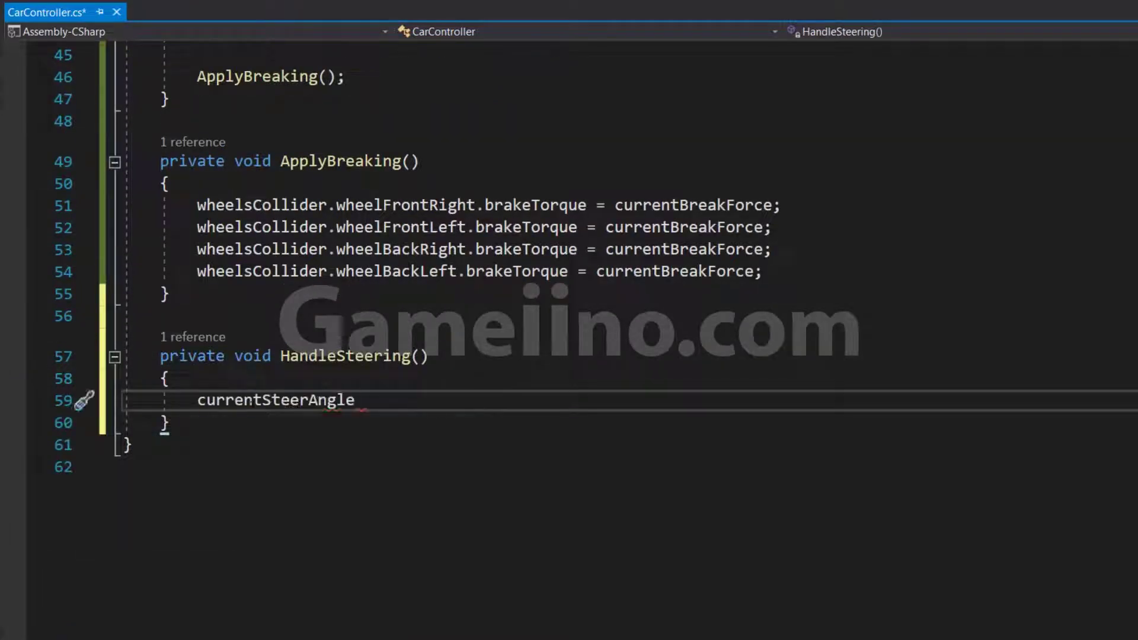
pyautogui.write(' = max')
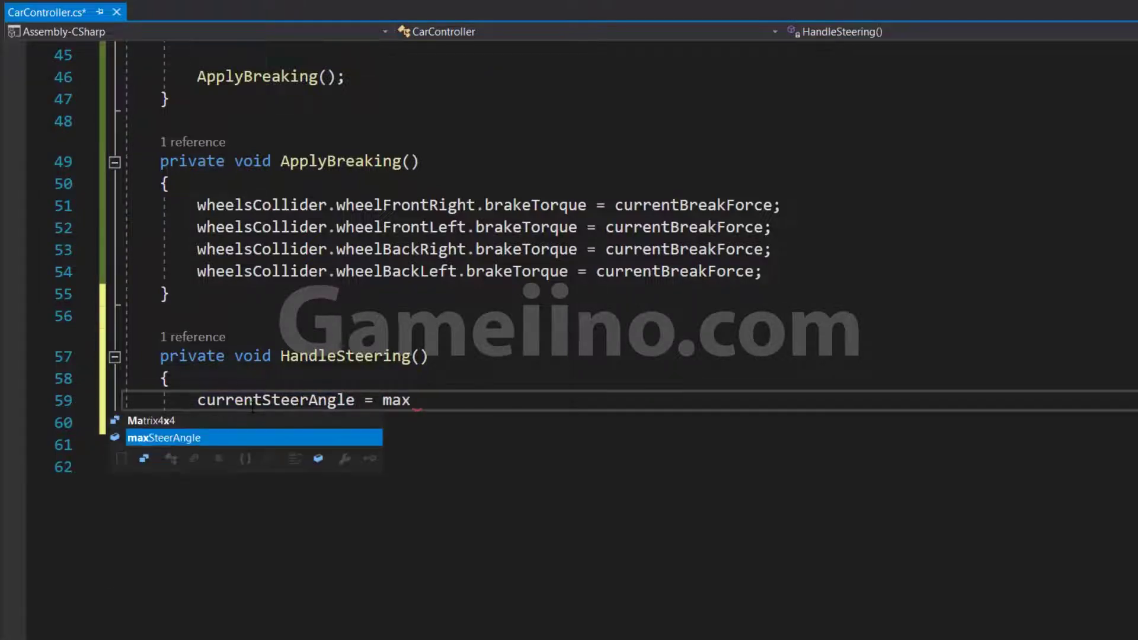
pyautogui.press('Tab')
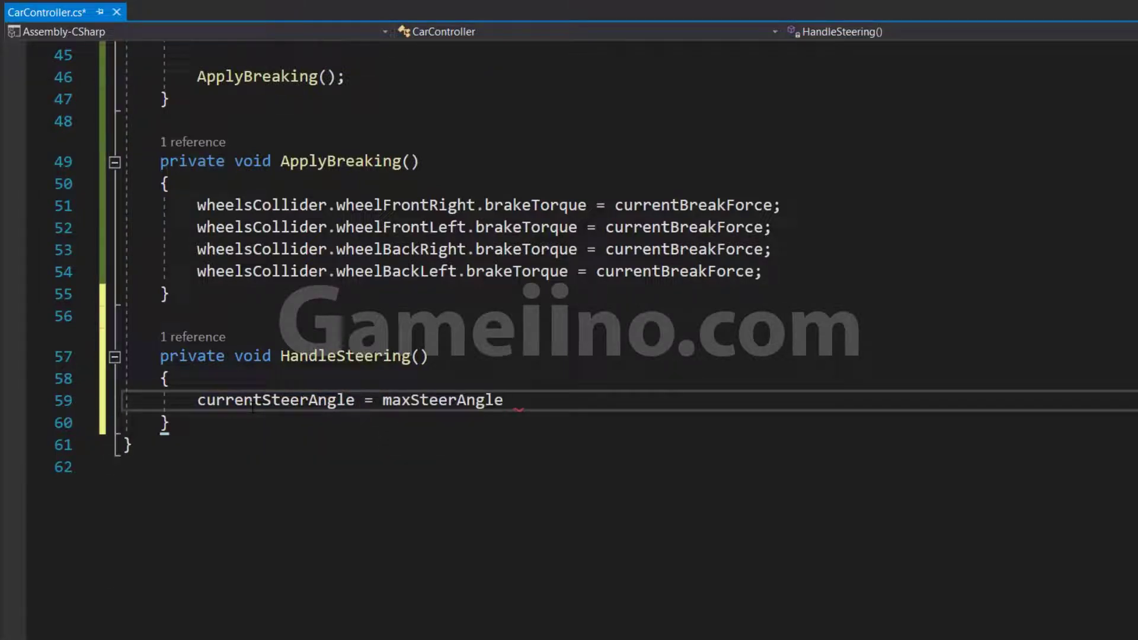
pyautogui.write(' * horiaontalInput;')
pyautogui.hotkey('ctrl', 's')
# Highlight the currentSteerAngle, maxSteerAngle and horiaontalInput terms of the steering formula
pyautogui.doubleClick(632, 402)
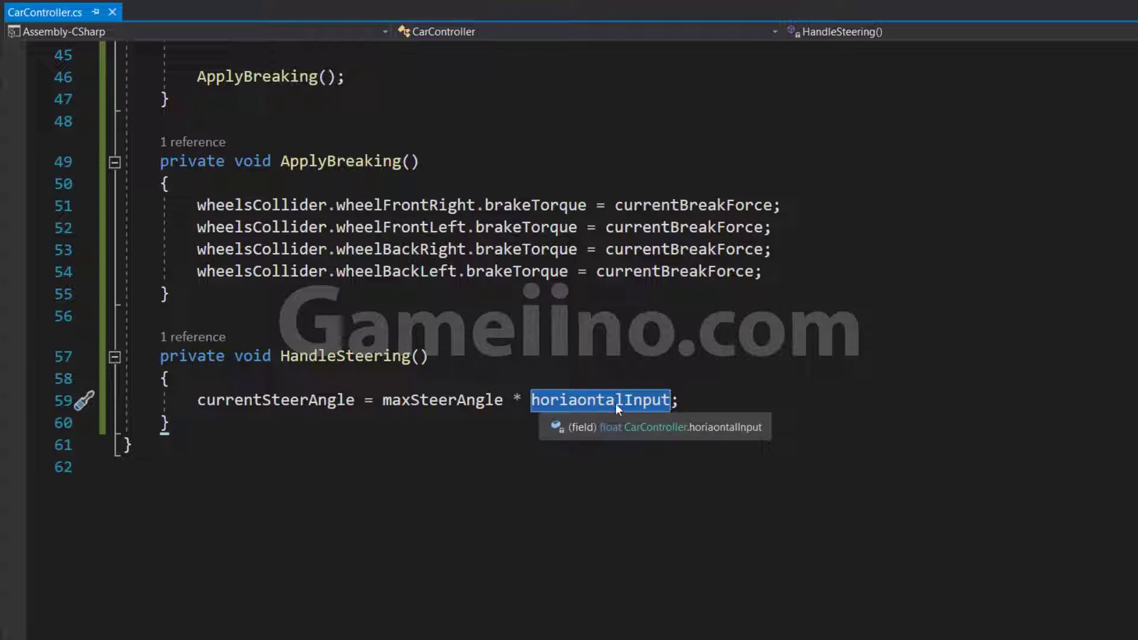
pyautogui.moveTo(383, 400); pyautogui.dragTo(612, 400)
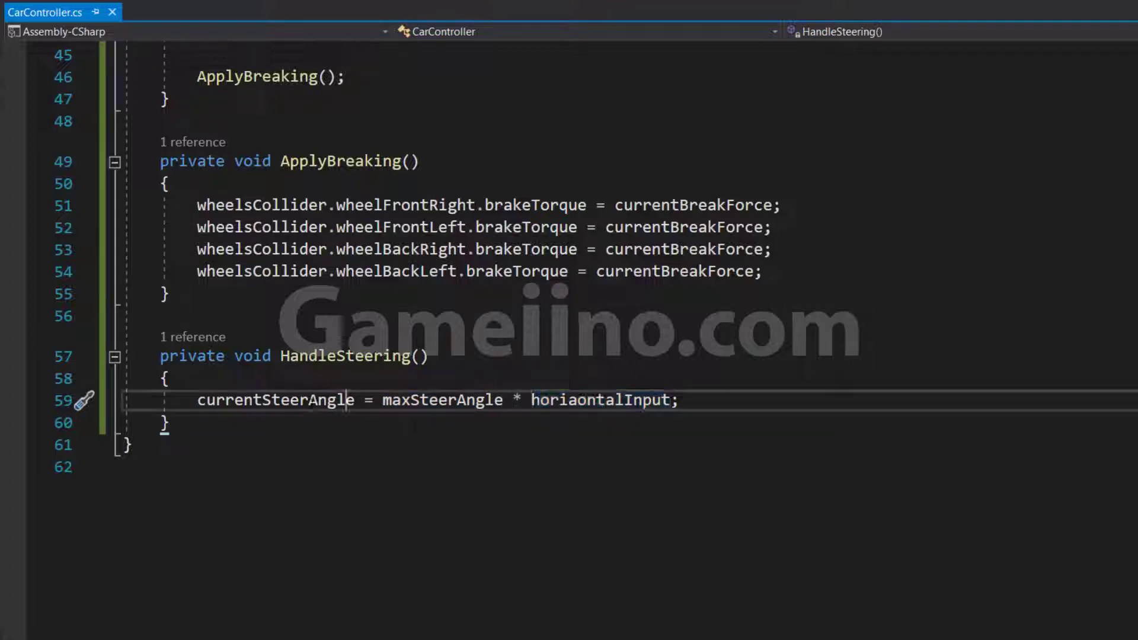
pyautogui.moveTo(254, 400); pyautogui.dragTo(354, 400)
pyautogui.moveTo(503, 400); pyautogui.dragTo(382, 400)
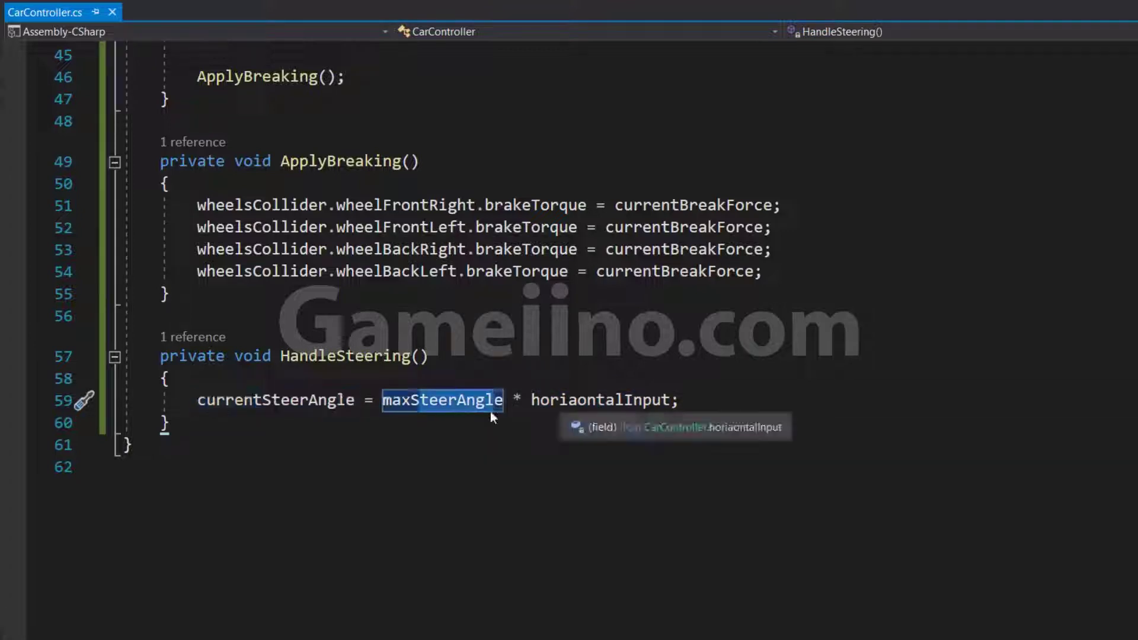
pyautogui.moveTo(550, 400); pyautogui.dragTo(625, 400)
pyautogui.doubleClick(593, 400)
pyautogui.moveTo(198, 401); pyautogui.dragTo(279, 401)
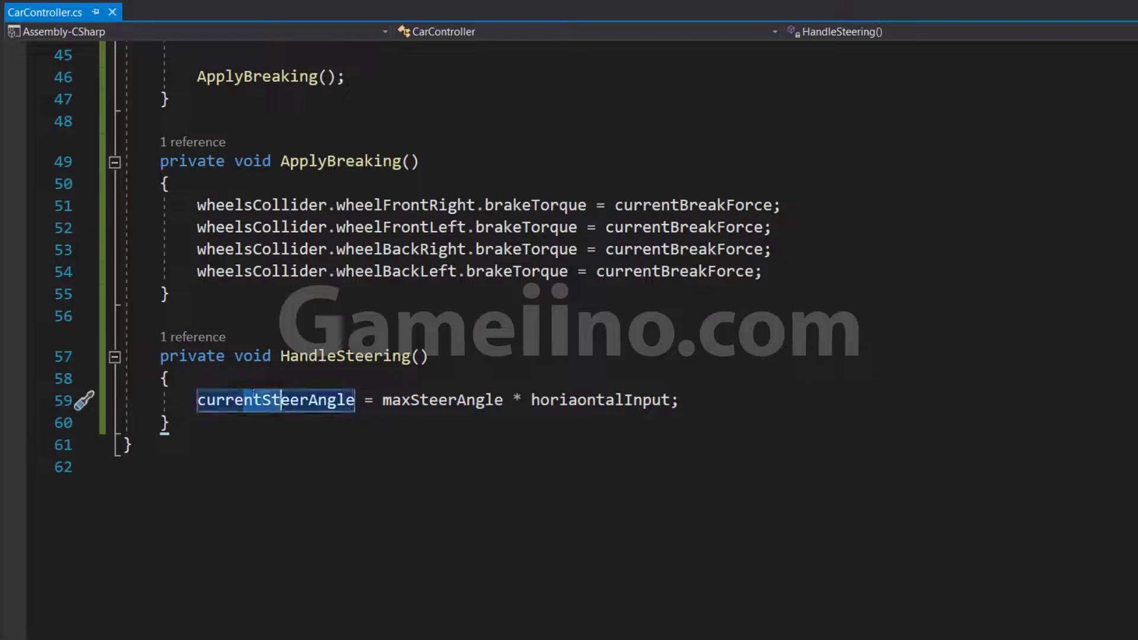
pyautogui.moveTo(414, 400); pyautogui.dragTo(457, 400)
pyautogui.moveTo(587, 400); pyautogui.dragTo(633, 400)
# Add the line wheelsCollider.wheelFrontRight.steerAngle = currentSteerAngle; below the formula
pyautogui.click(679, 400)
pyautogui.press('Return')
pyautogui.press('Return')
pyautogui.write('whee')
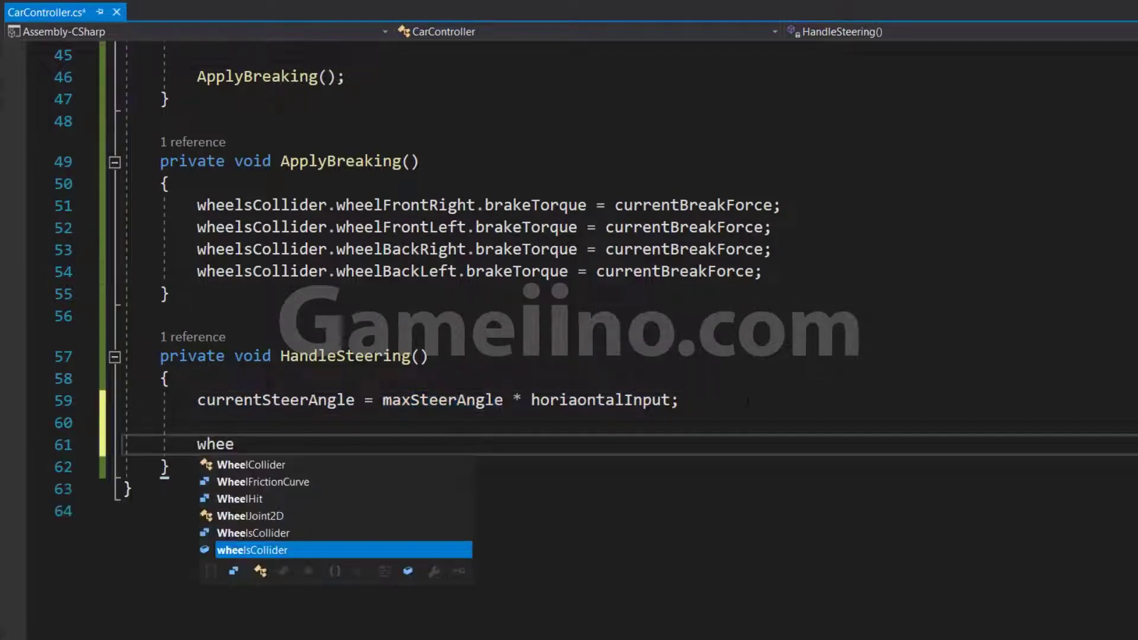
pyautogui.write('ls')
pyautogui.press('Tab')
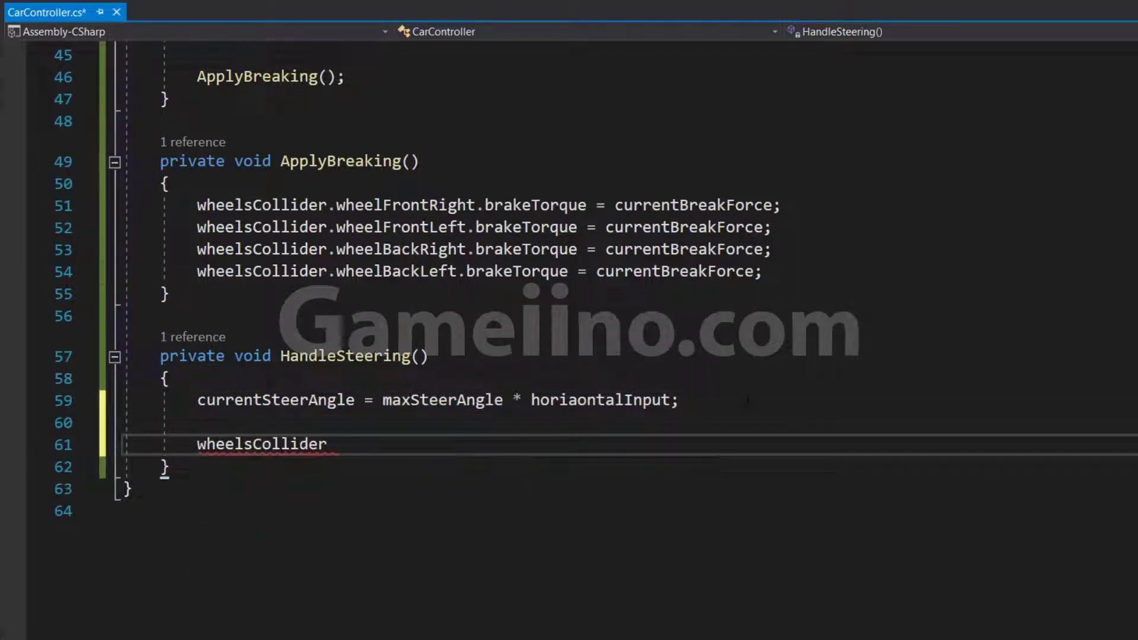
pyautogui.write('.fron')
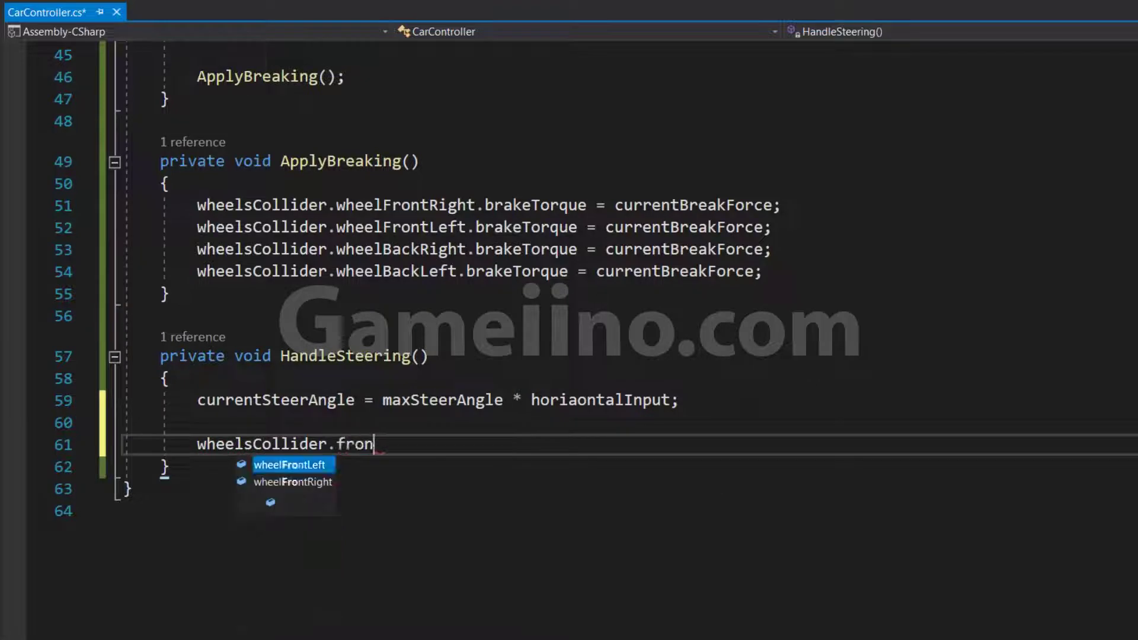
pyautogui.press('Down')
pyautogui.write('.steer')
pyautogui.press('Tab')
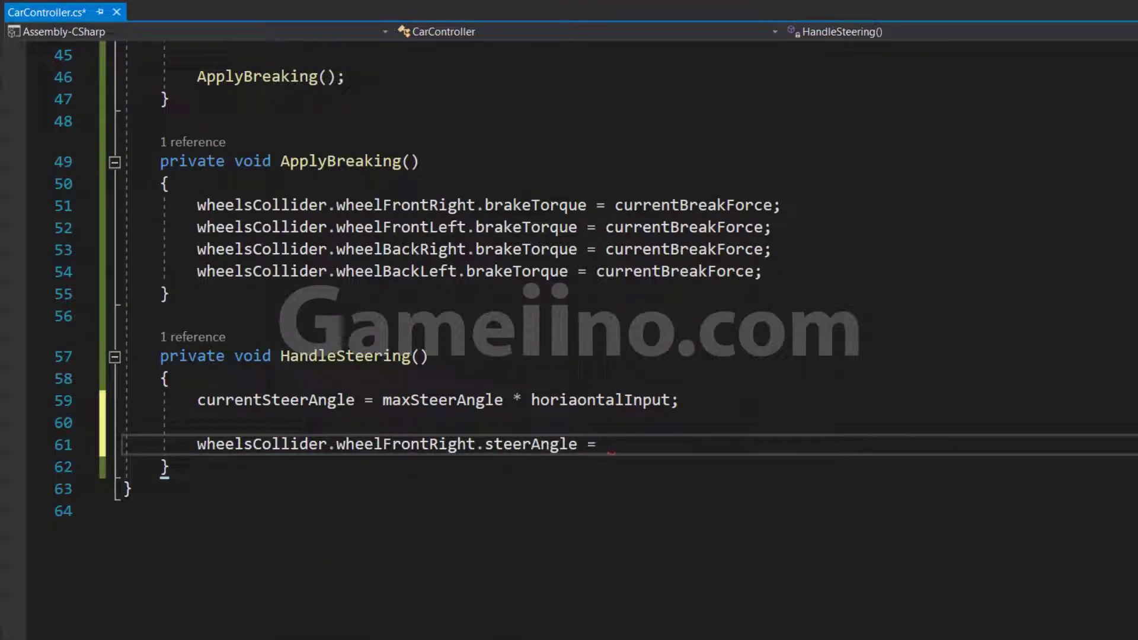
pyautogui.write('c')
pyautogui.press('Tab')
pyautogui.write(';')
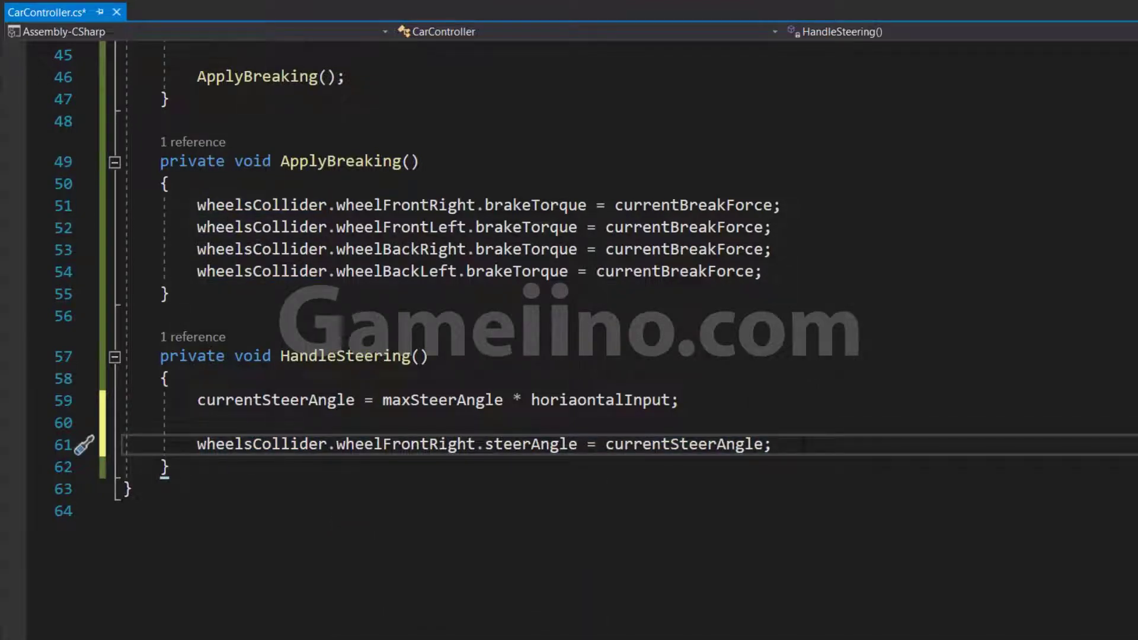
# Duplicate the steering line for wheelFrontLeft and save the script
pyautogui.hotkey('ctrl', 'd')
pyautogui.moveTo(475, 466); pyautogui.dragTo(406, 467)
pyautogui.write('L')
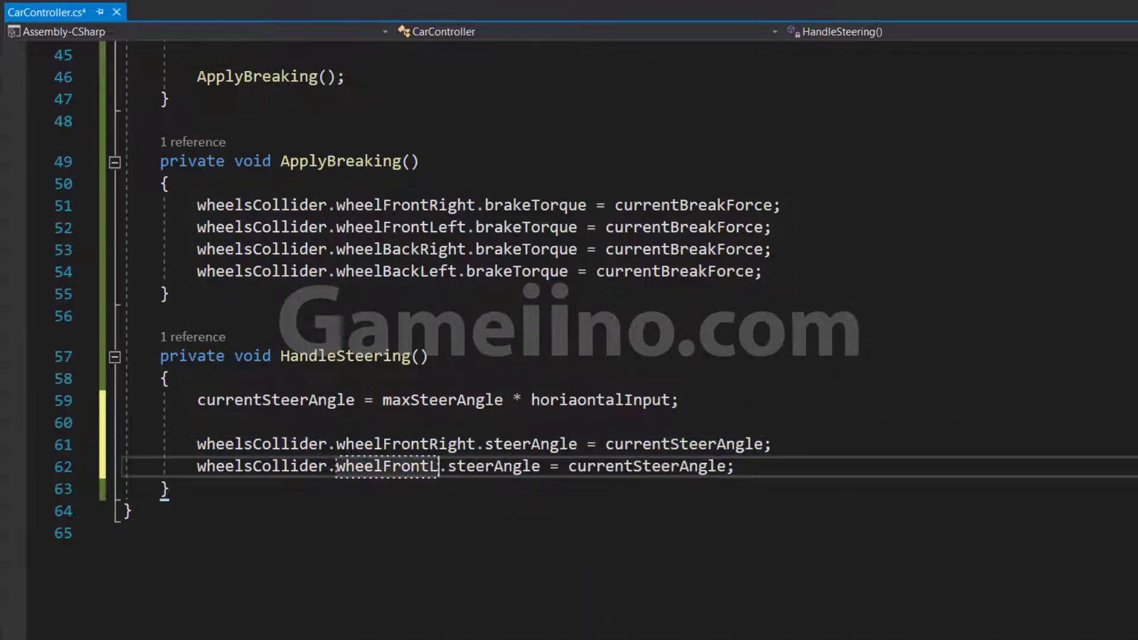
pyautogui.write('eft')
pyautogui.hotkey('ctrl', 's')
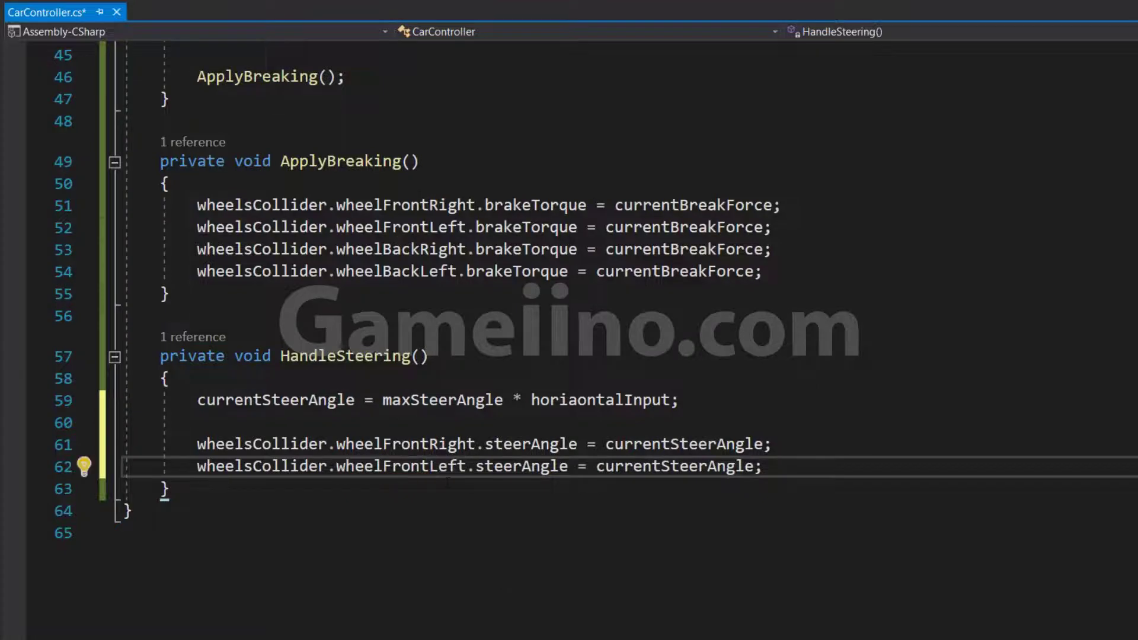
# Compare the two HandleMotor motor torque lines with the two new steering lines
pyautogui.scroll(3, 569, 332)
pyautogui.click(332, 113)
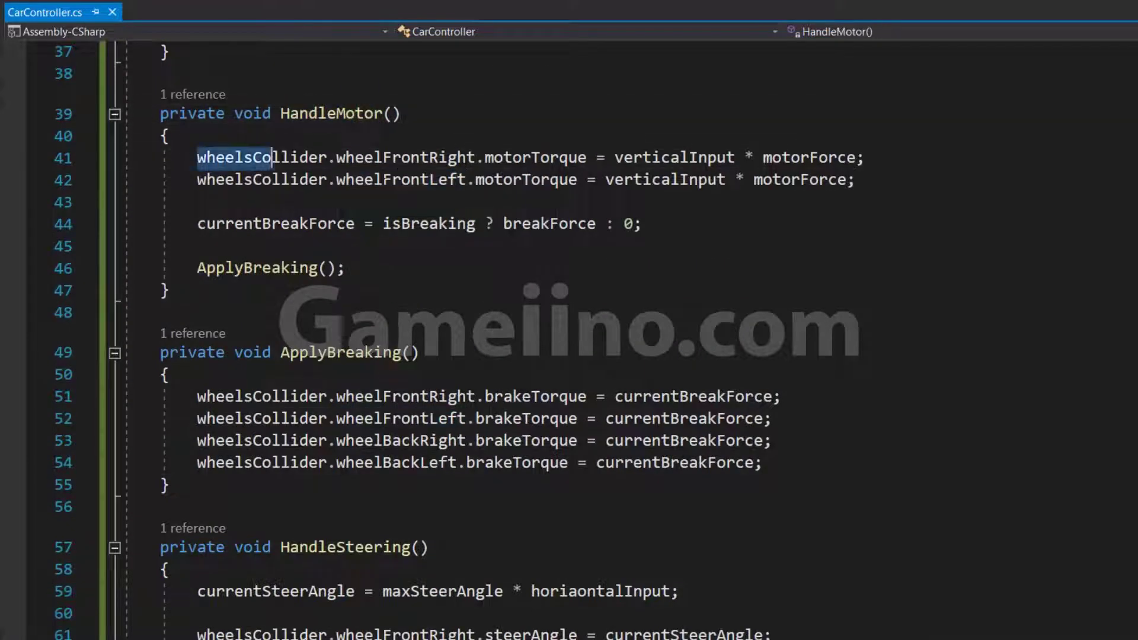
pyautogui.moveTo(198, 157); pyautogui.dragTo(847, 179)
pyautogui.scroll(-3, 617, 197)
pyautogui.moveTo(198, 463); pyautogui.dragTo(763, 485)
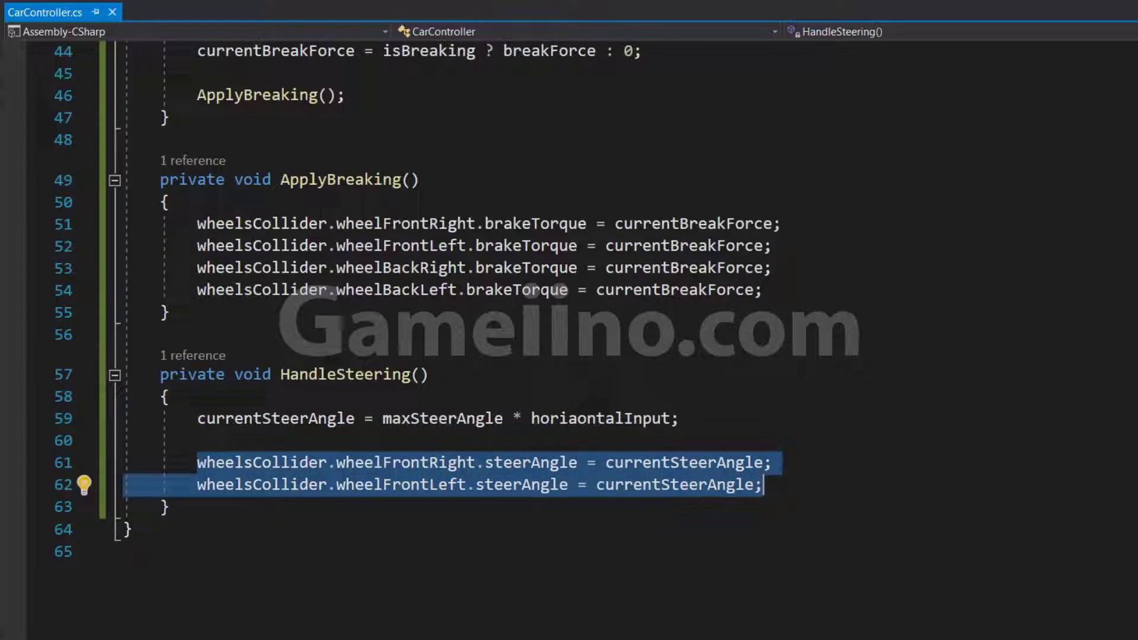
pyautogui.scroll(3, 372, 466)
pyautogui.scroll(-3, 440, 525)
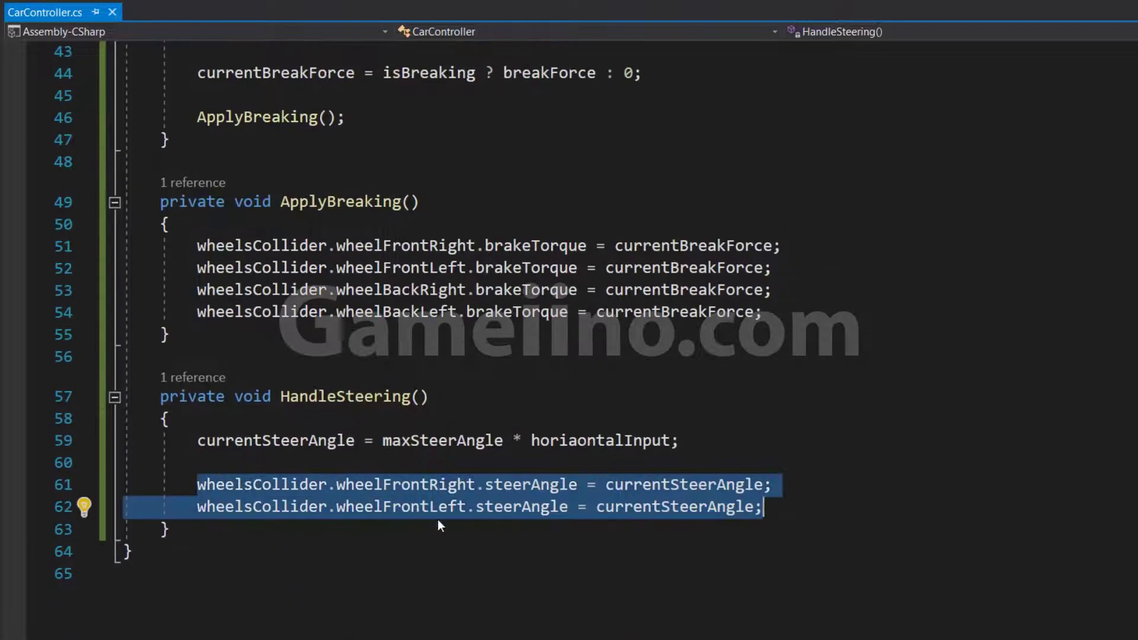
pyautogui.scroll(5, 569, 332)
pyautogui.scroll(-5, 569, 332)
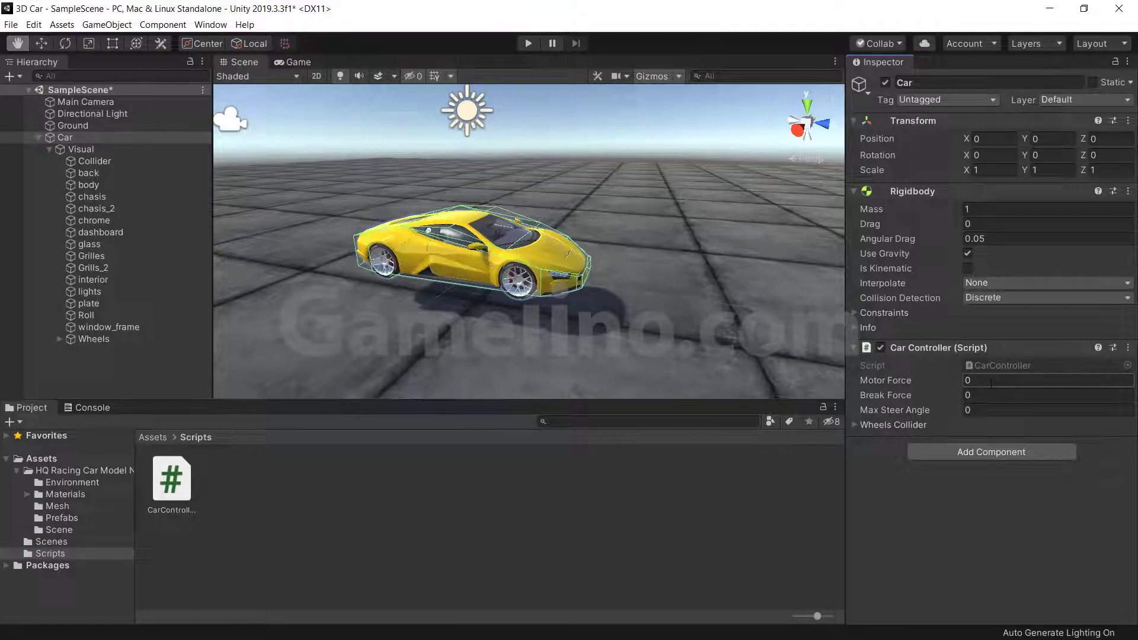
# Set the Car Controller to Motor Force 1000, Break Force 3000 and Max Steer Angle 30
pyautogui.click(987, 381)
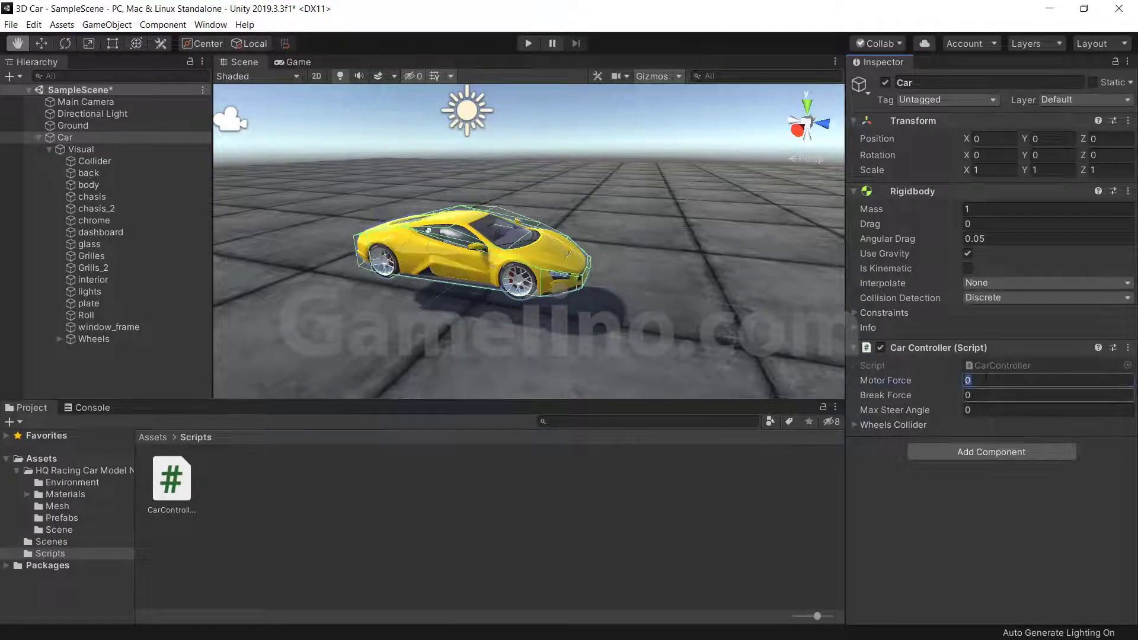
pyautogui.write('1000')
pyautogui.click(973, 395)
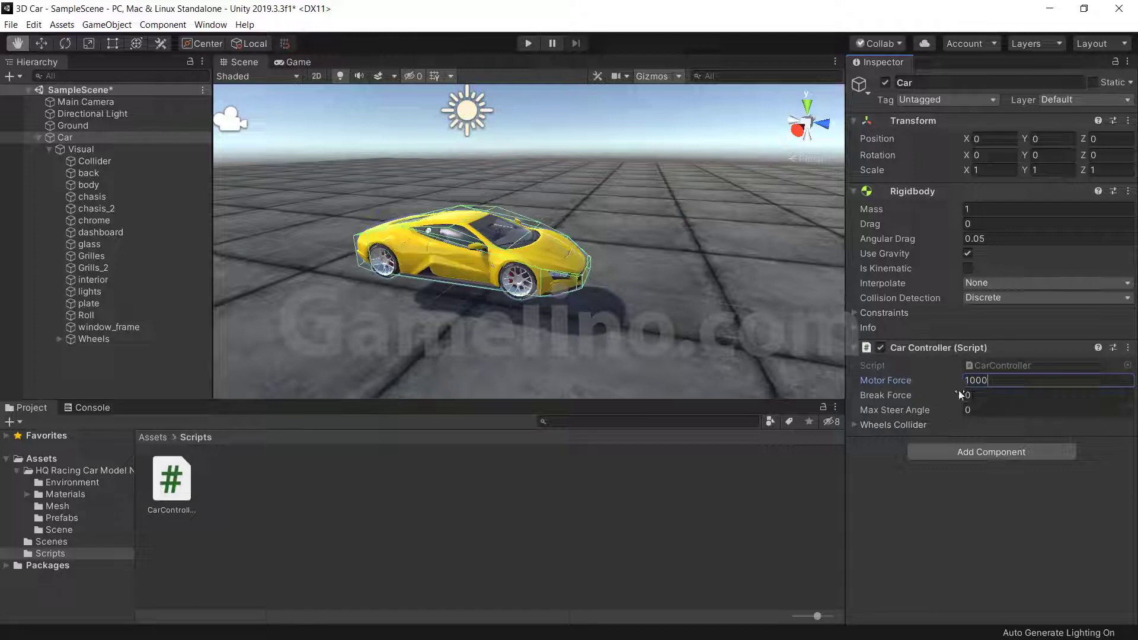
pyautogui.write('3000')
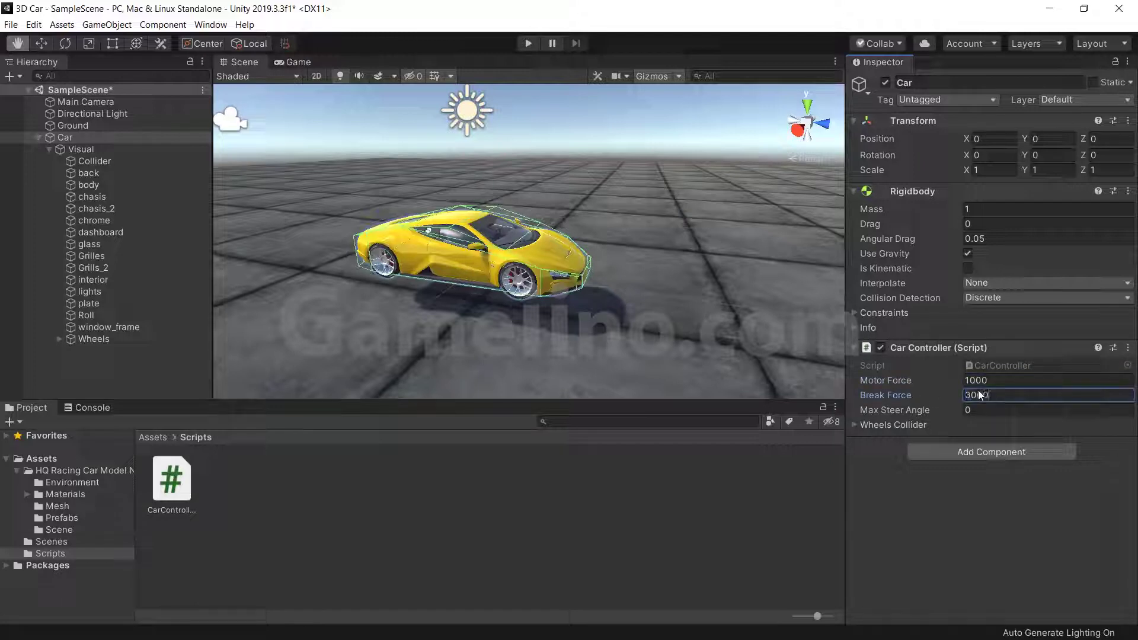
pyautogui.click(976, 410)
pyautogui.write('30')
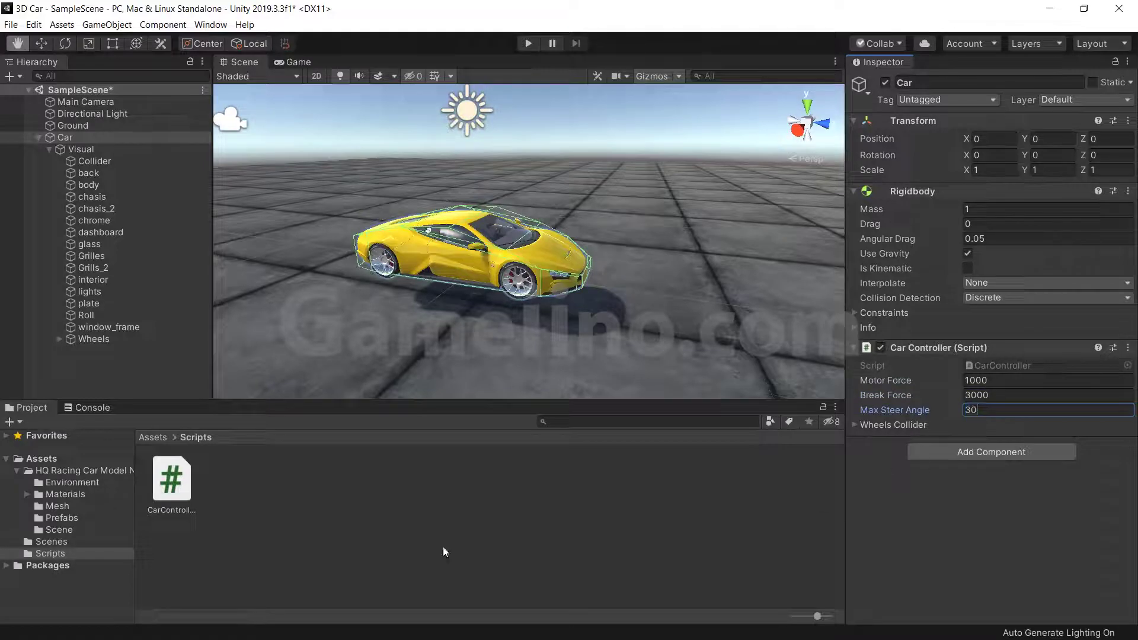
# Frame the Wheel Front Right mesh and try a Y rotation of 30 on it
pyautogui.click(444, 552)
pyautogui.click(60, 339)
pyautogui.click(70, 351)
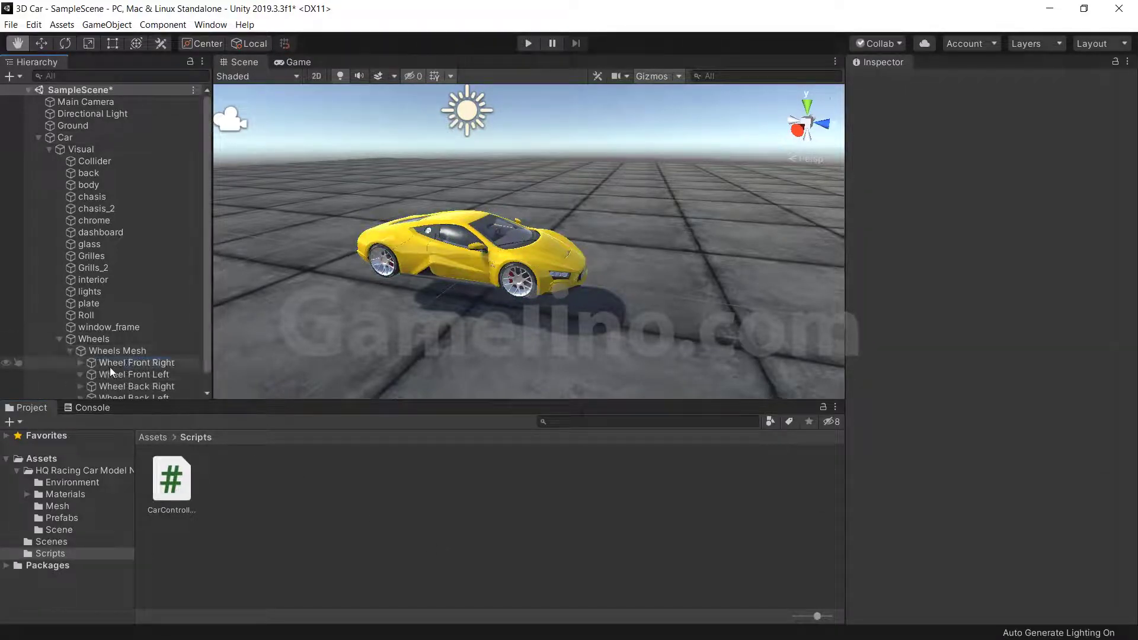
pyautogui.click(136, 363)
pyautogui.press('f')
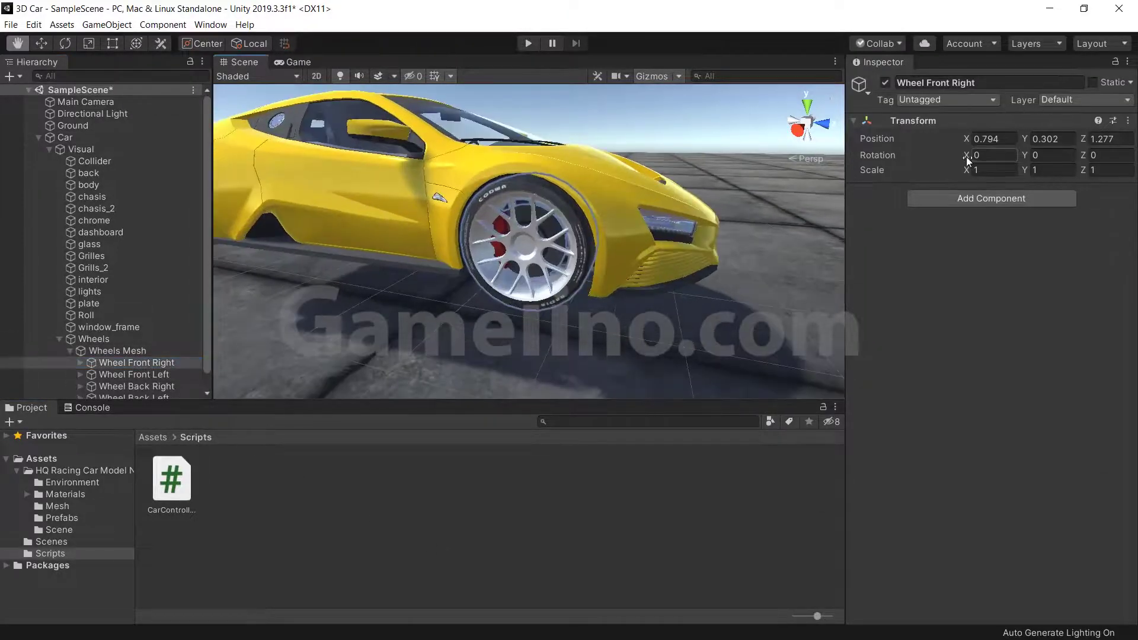
pyautogui.moveTo(1025, 154); pyautogui.dragTo(1035, 155)
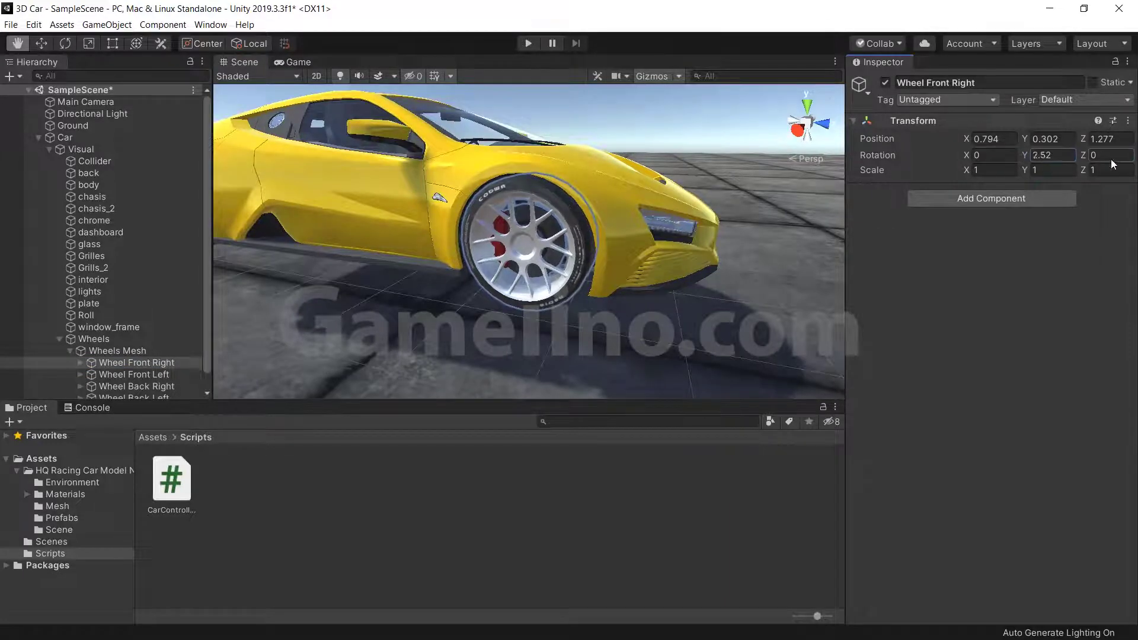
pyautogui.write('30')
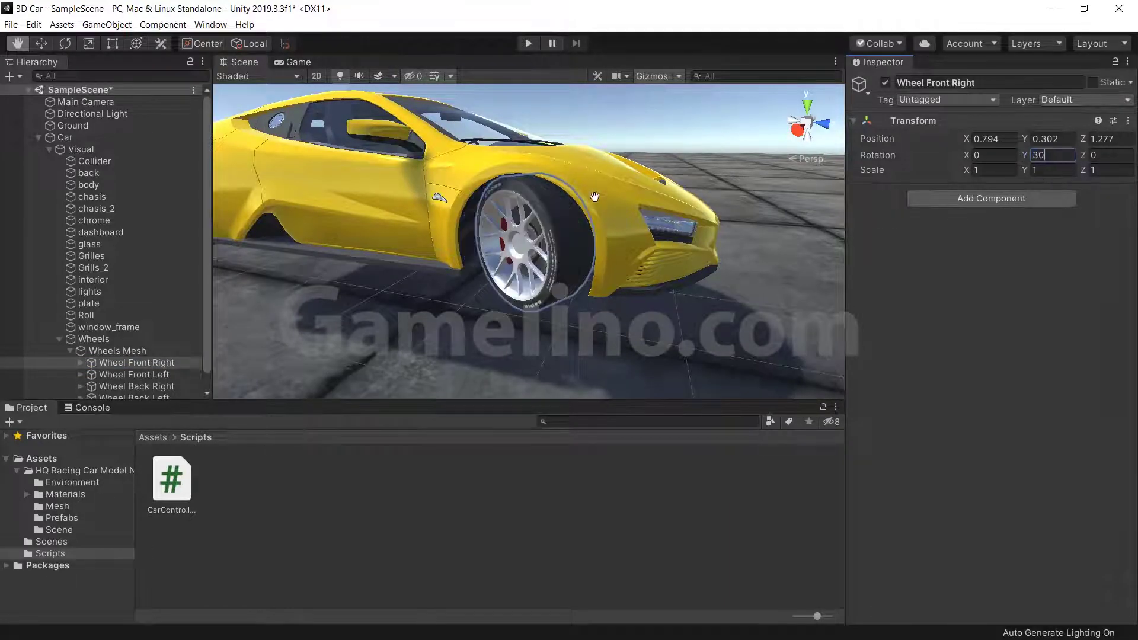
pyautogui.press('BackSpace')
pyautogui.press('BackSpace')
# Reset the wheel's Y rotation to 0, then show the Car's Wheels Collider slots and colliders
pyautogui.write('0')
pyautogui.click(64, 137)
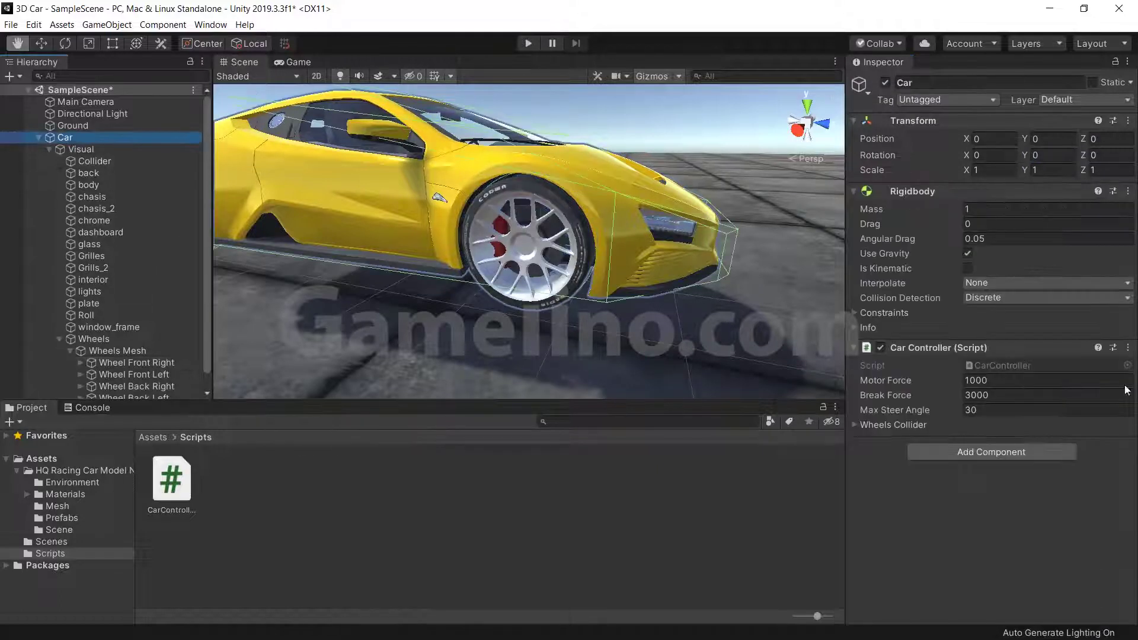
pyautogui.click(919, 424)
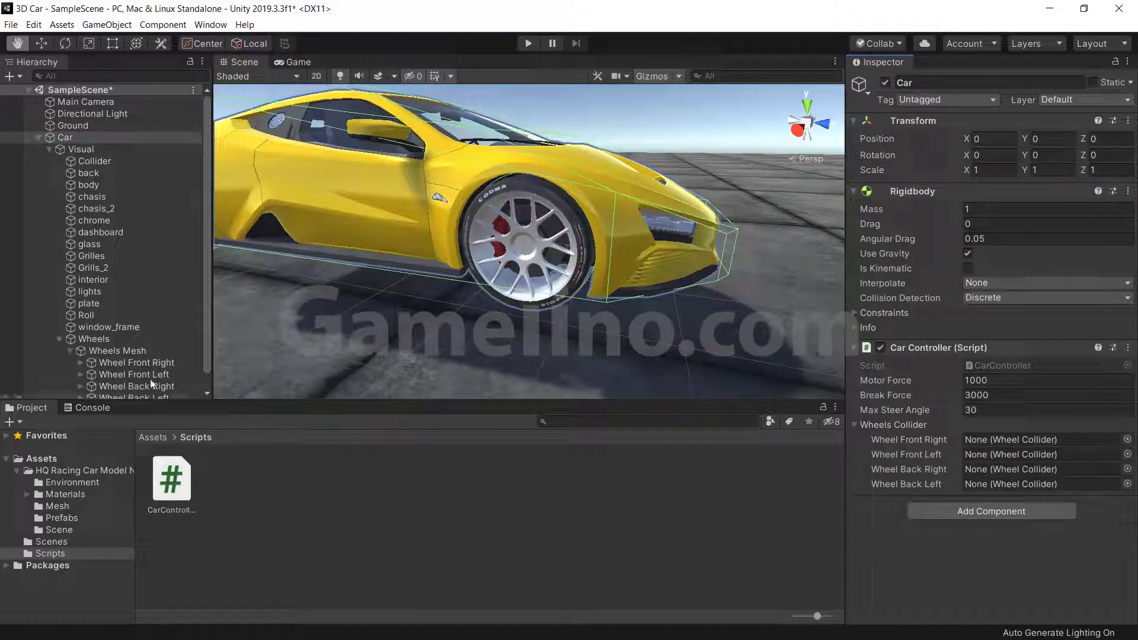
pyautogui.scroll(-1, 117, 363)
pyautogui.click(70, 334)
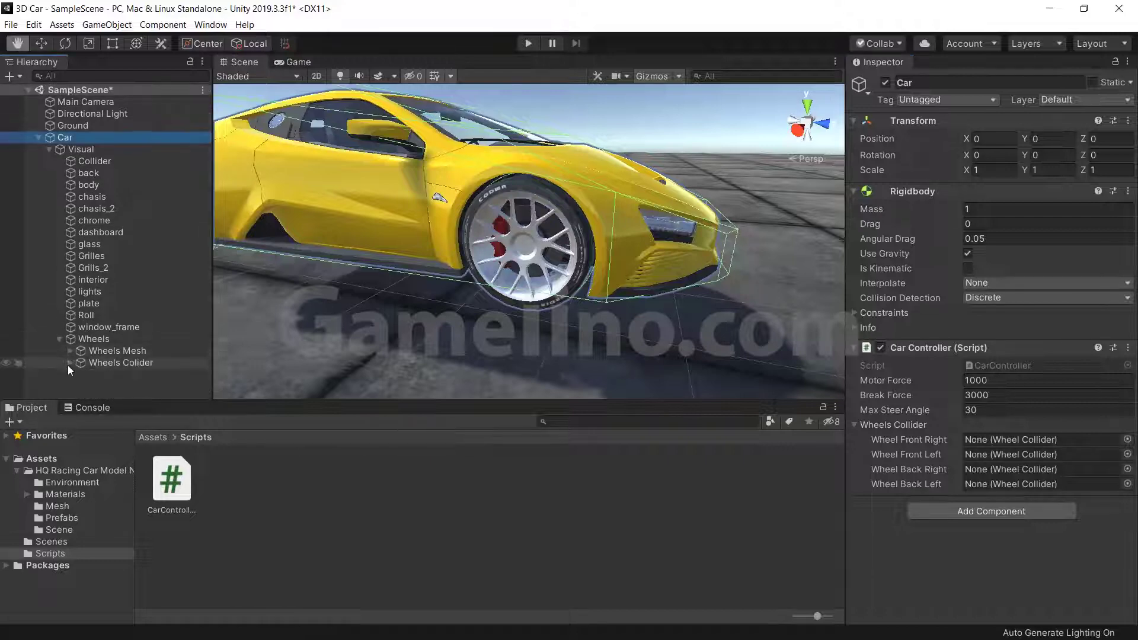
pyautogui.click(69, 364)
# Assign the Front Right, Front Left, Back Right and Back Left colliders to their slots and start Play
pyautogui.moveTo(143, 356); pyautogui.dragTo(1044, 439)
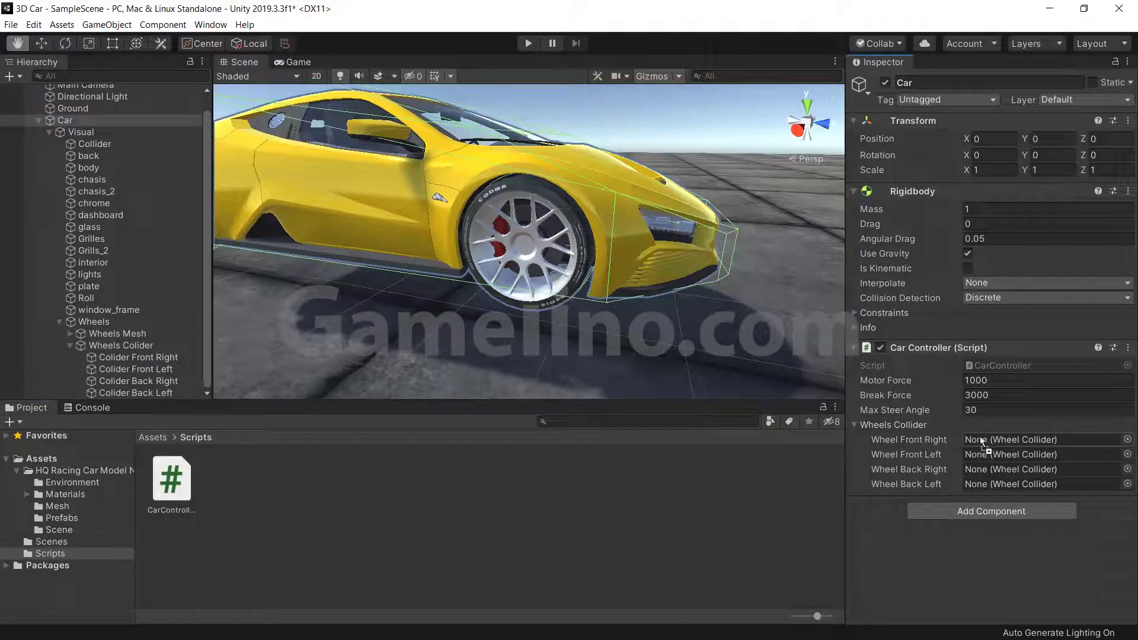
pyautogui.moveTo(136, 369); pyautogui.dragTo(1025, 454)
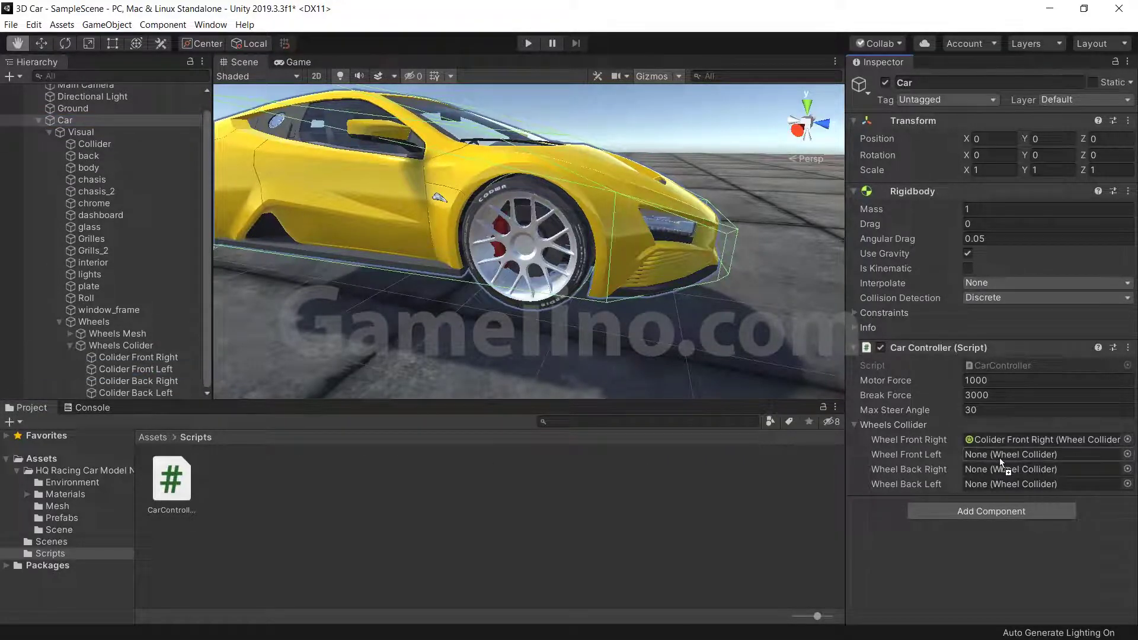
pyautogui.moveTo(138, 381); pyautogui.dragTo(1043, 469)
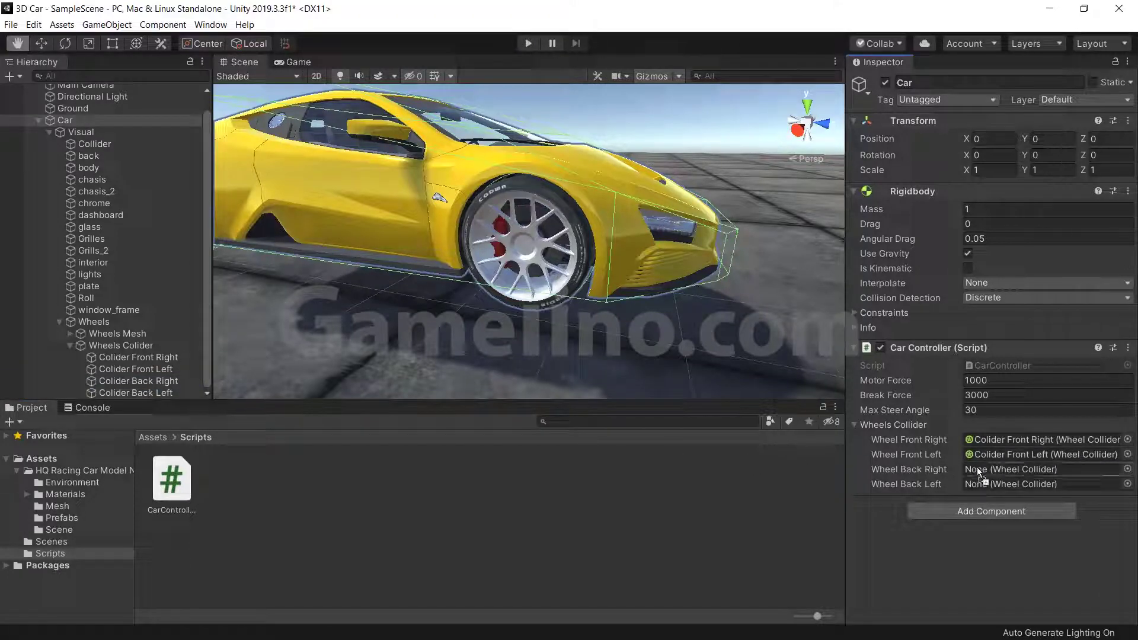
pyautogui.moveTo(136, 392); pyautogui.dragTo(1007, 484)
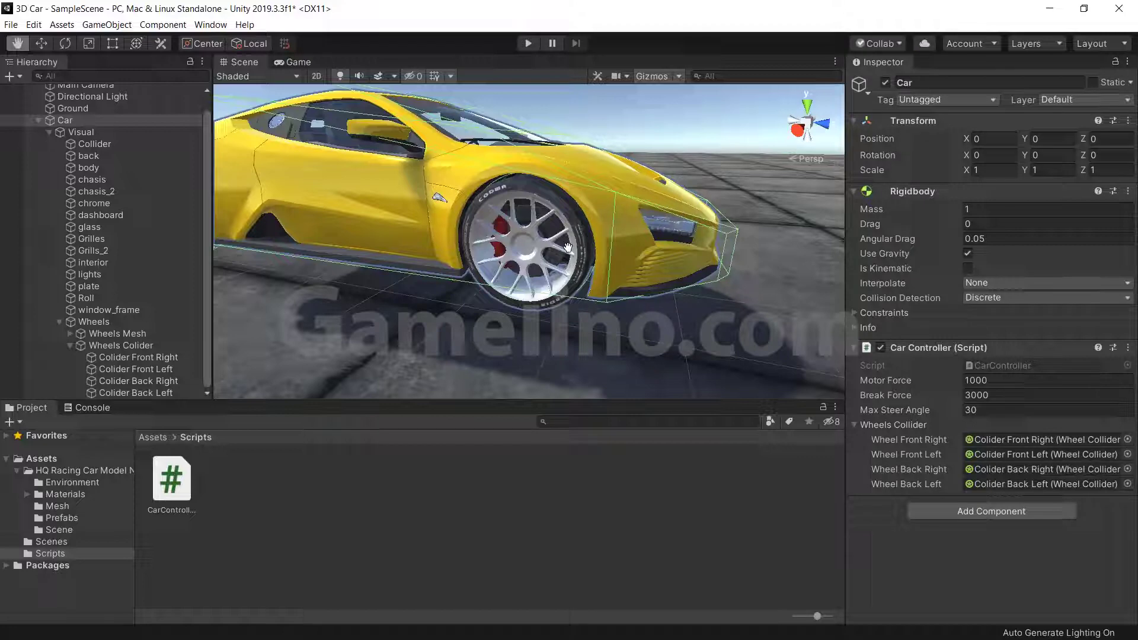
pyautogui.click(533, 51)
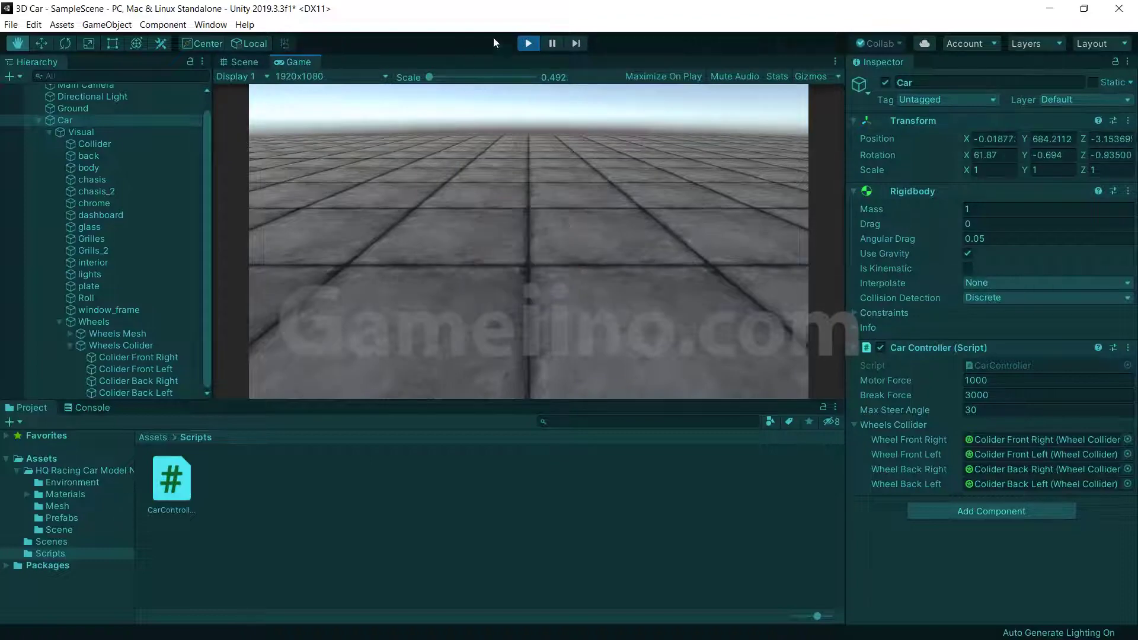
# Stop Play mode and set the Car's Rigidbody Mass to 1500
pyautogui.click(528, 44)
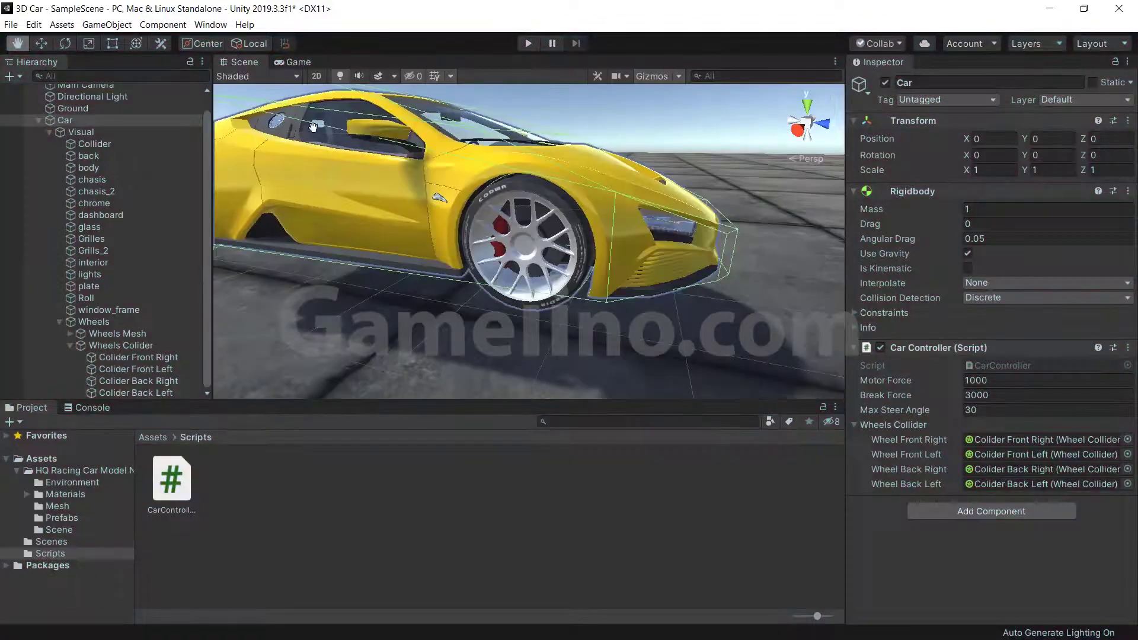
pyautogui.click(80, 125)
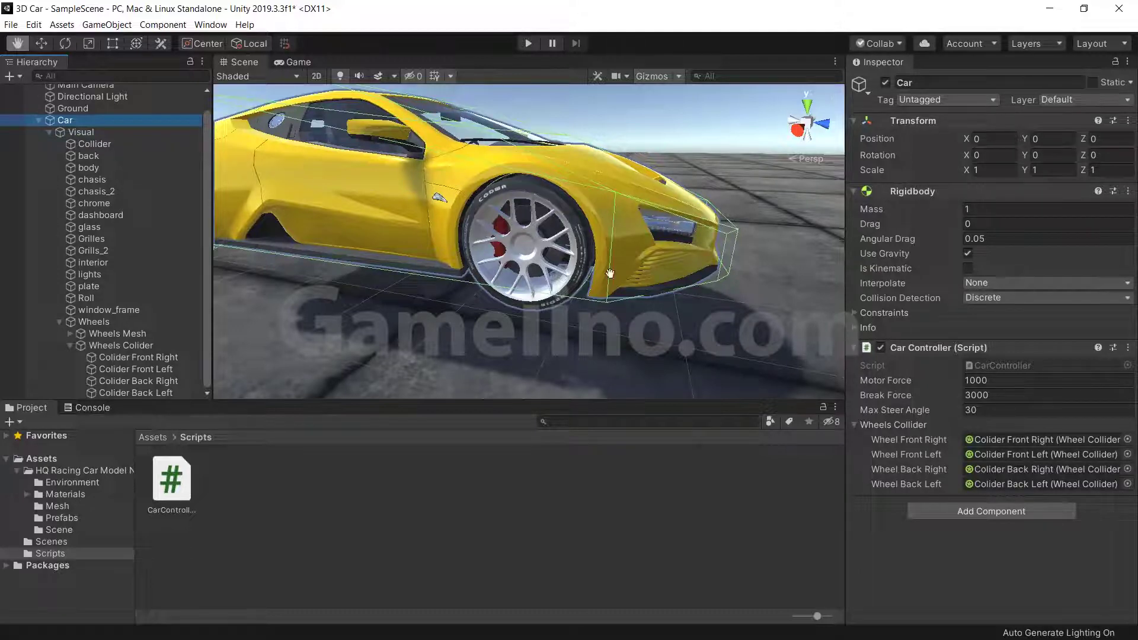
pyautogui.click(953, 210)
pyautogui.write('500')
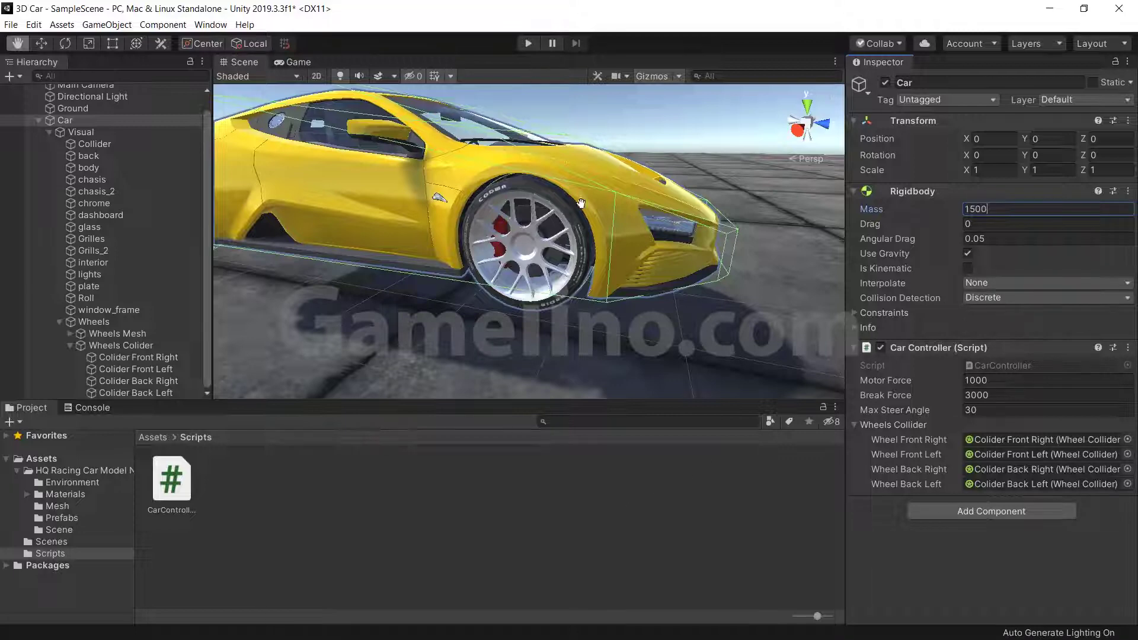
# Test-drive the car in Play mode, going forward, reversing and steering both ways, then stop
pyautogui.click(526, 44)
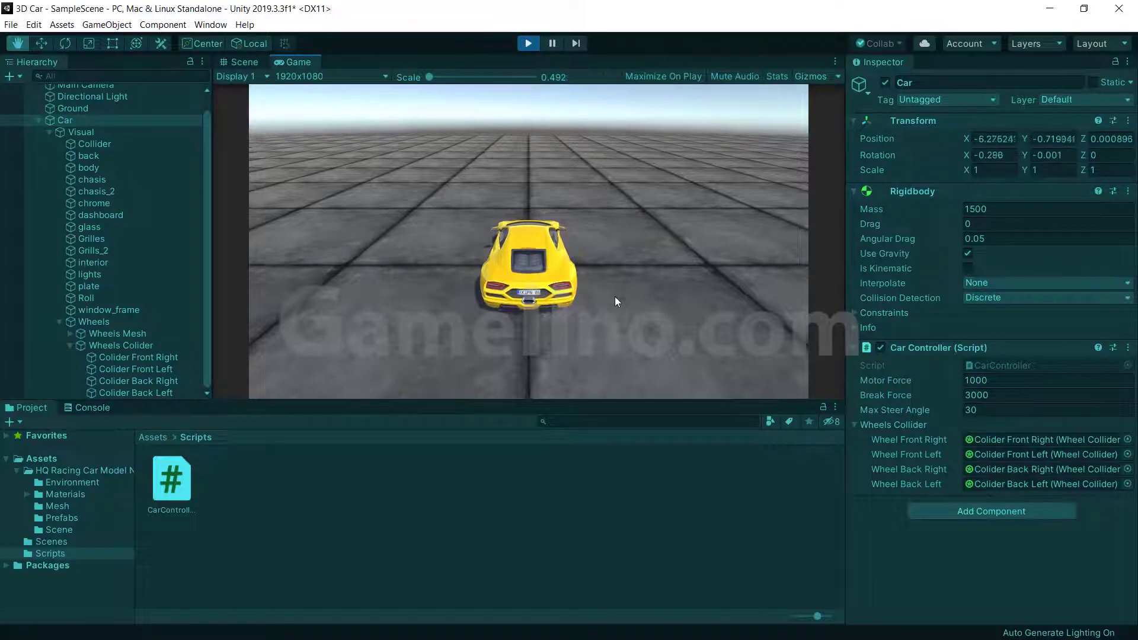
pyautogui.press('w')
pyautogui.press('a')
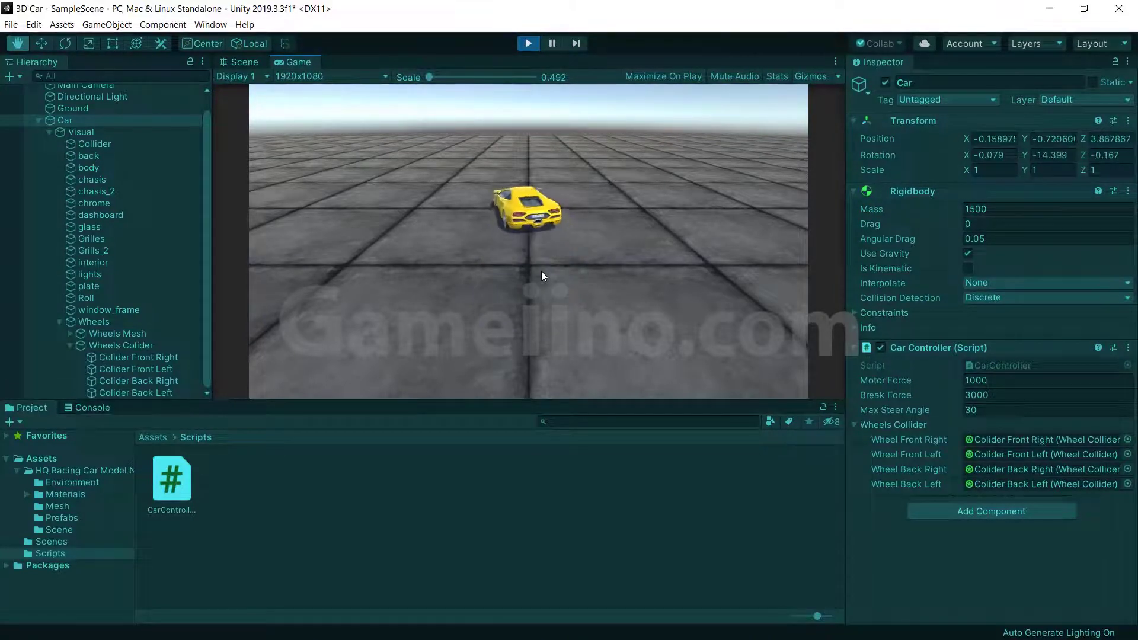
pyautogui.click(240, 62)
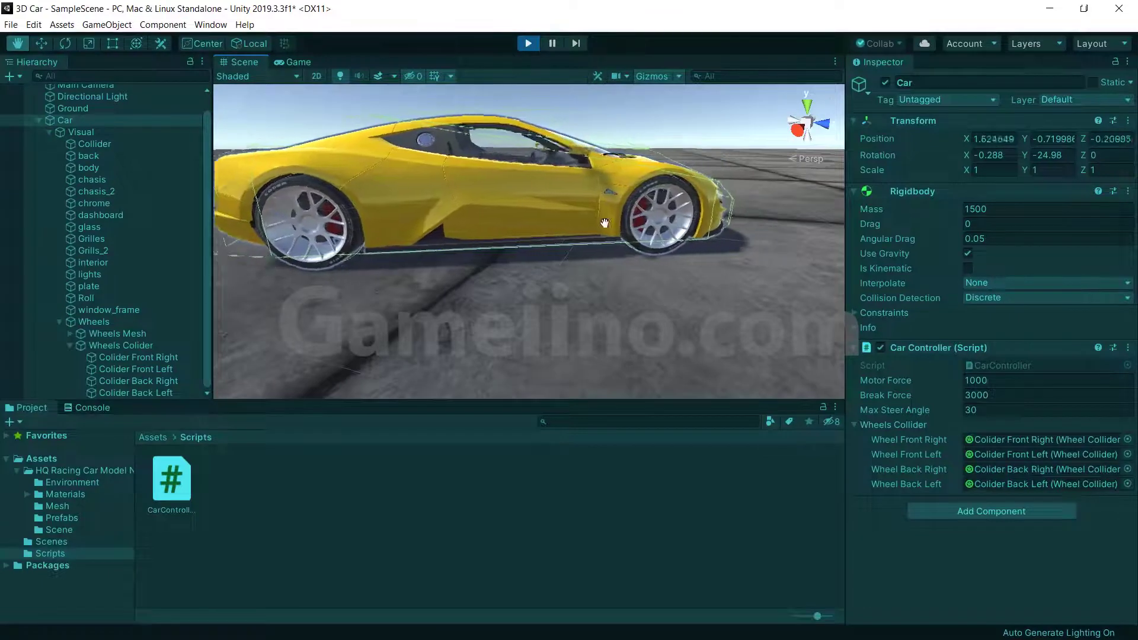
pyautogui.hotkey('ctrl', '2')
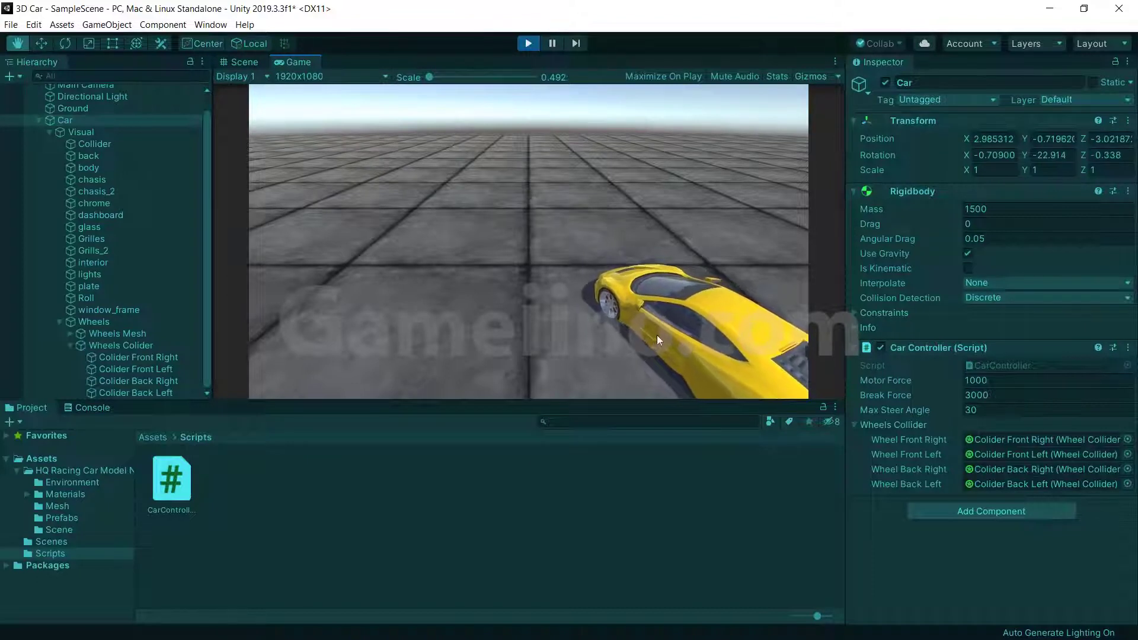
pyautogui.press('Up')
pyautogui.press('Right')
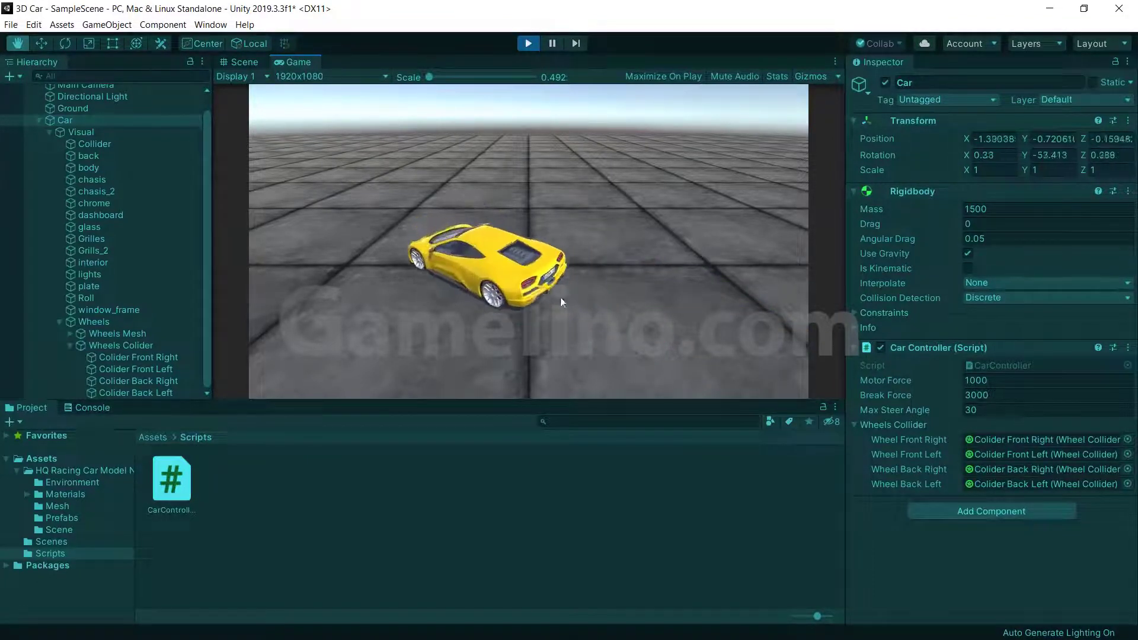
pyautogui.hotkey('ctrl', 'p')
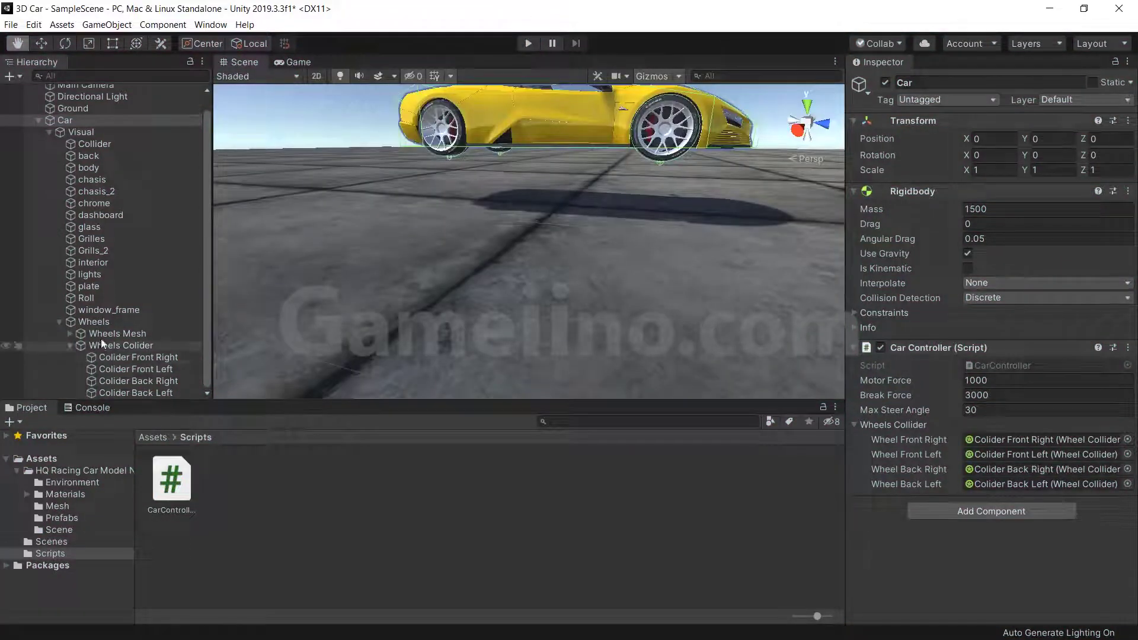
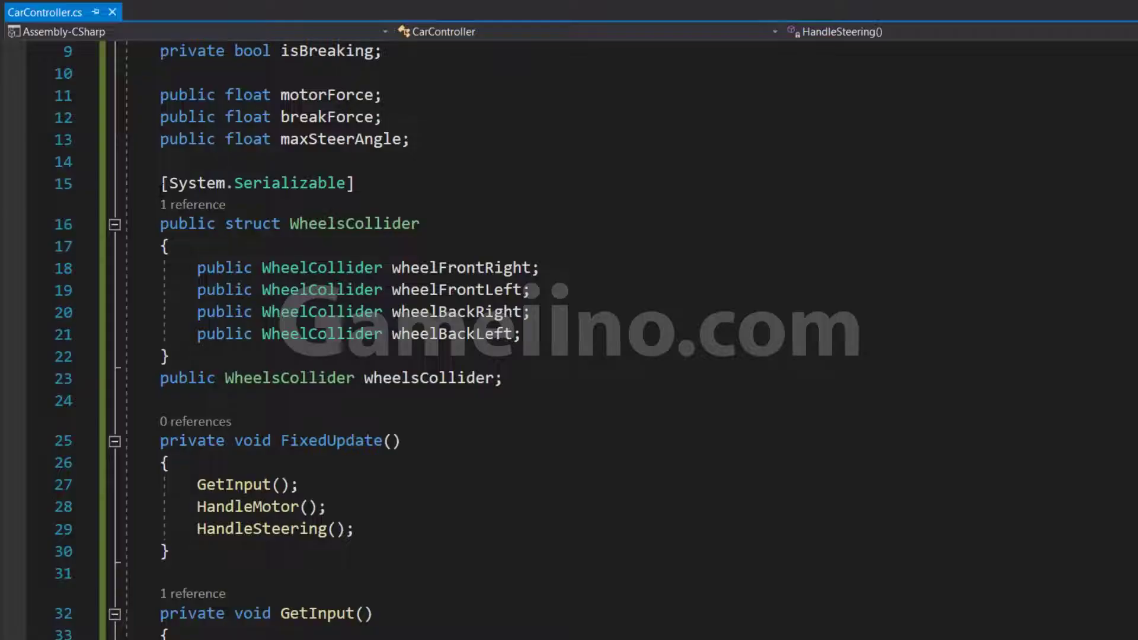
# Duplicate the WheelsCollider struct and its field below, renaming the copied struct to WheelsTransform
pyautogui.moveTo(160, 182); pyautogui.dragTo(504, 378)
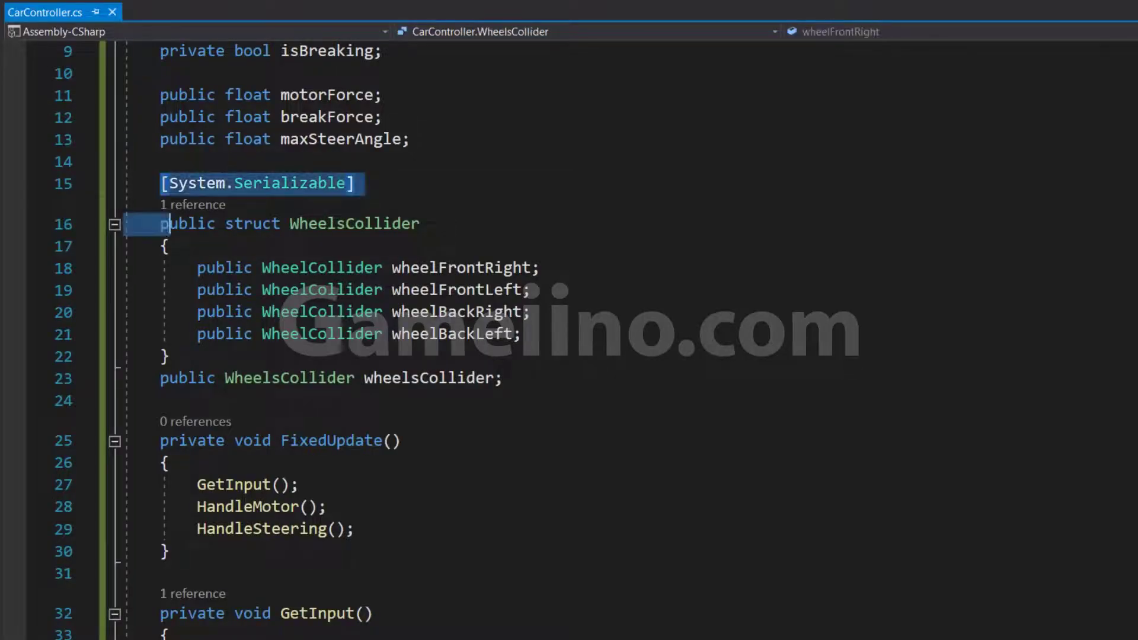
pyautogui.hotkey('ctrl', 'c')
pyautogui.click(514, 370)
pyautogui.press('Return')
pyautogui.press('Return')
pyautogui.hotkey('ctrl', 'v')
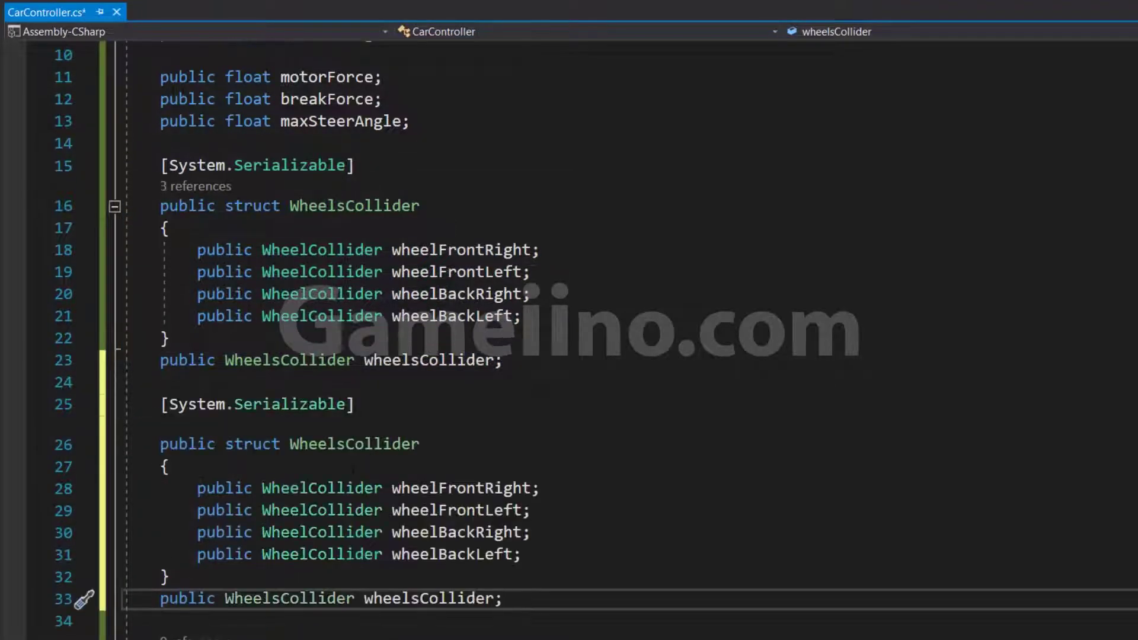
pyautogui.click(347, 445)
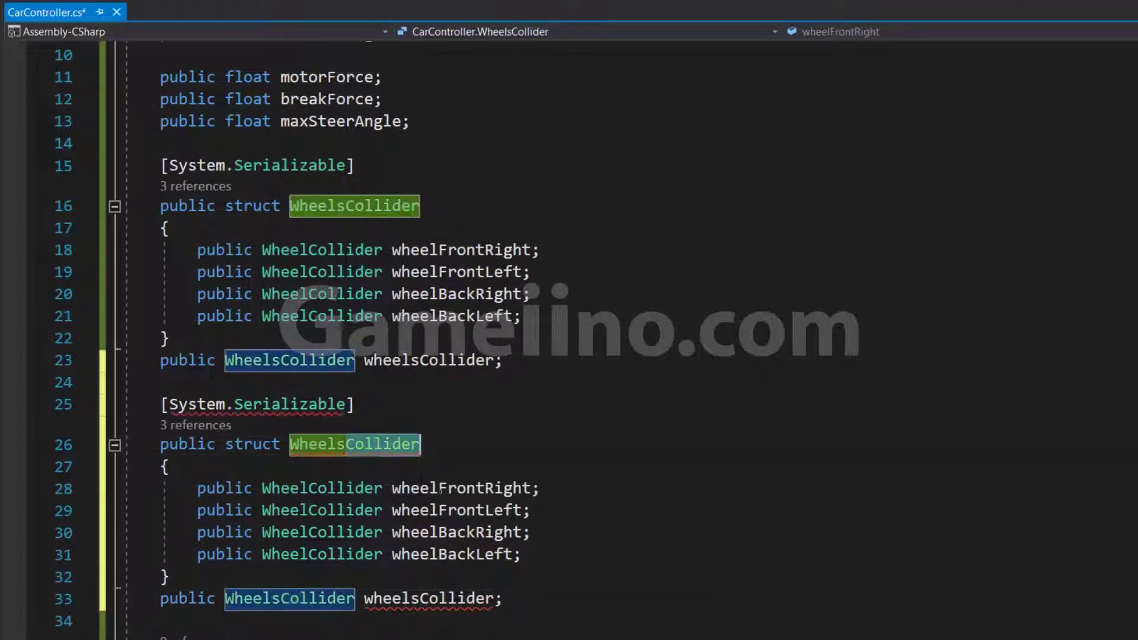
pyautogui.write('Transf')
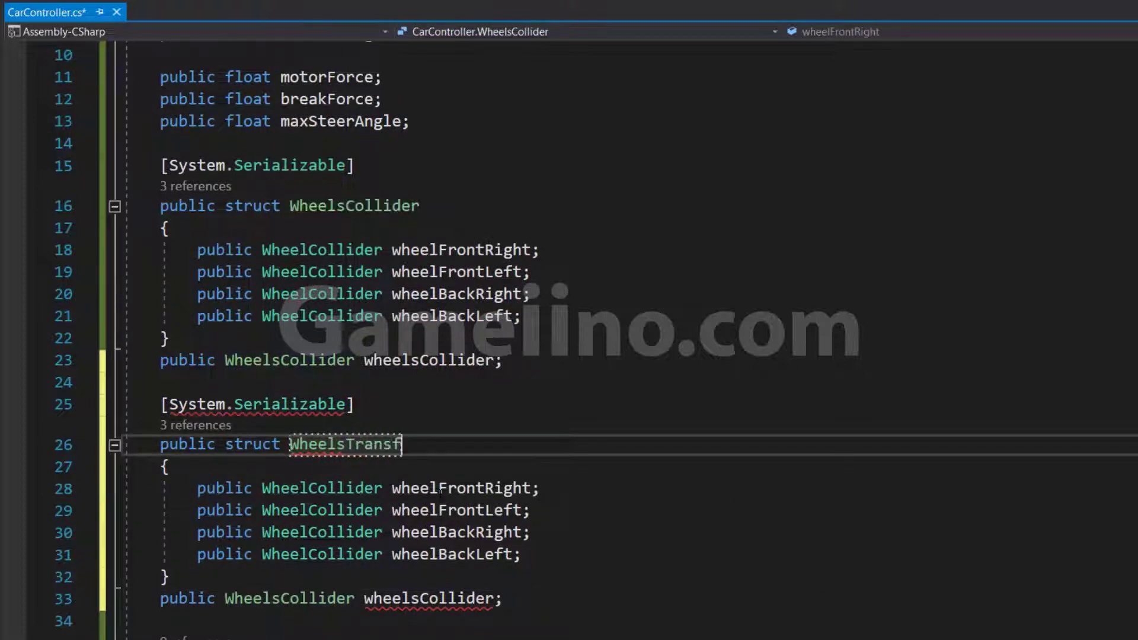
pyautogui.write('orm')
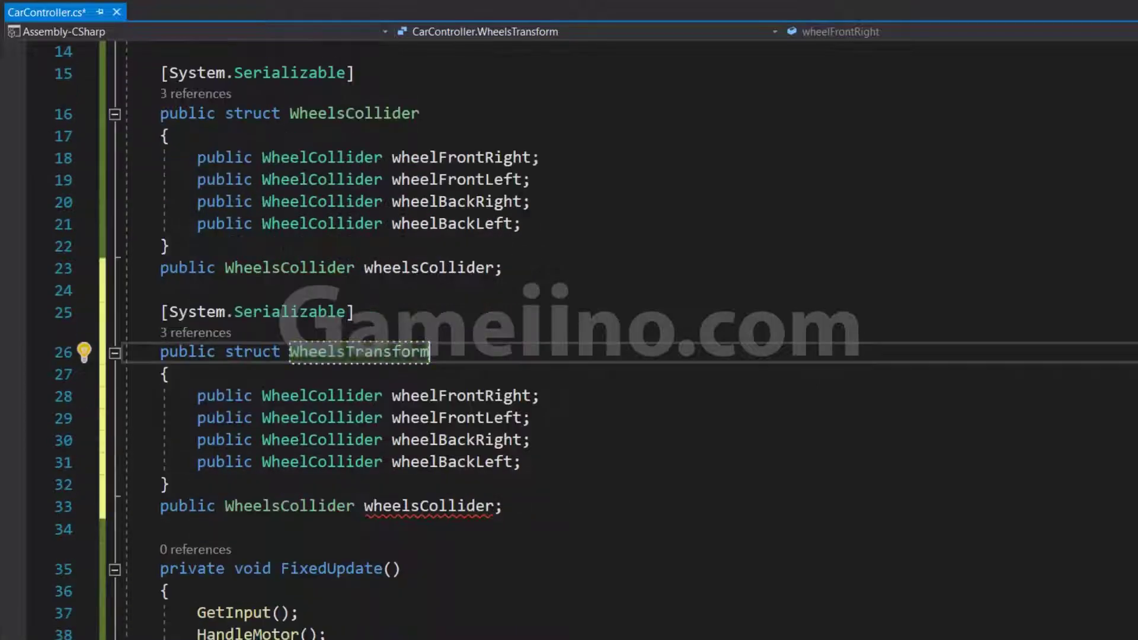
# Change the duplicated field to a public WheelsTransform wheelsTransform
pyautogui.scroll(-1, 361, 355)
pyautogui.doubleClick(361, 354)
pyautogui.hotkey('ctrl', 'c')
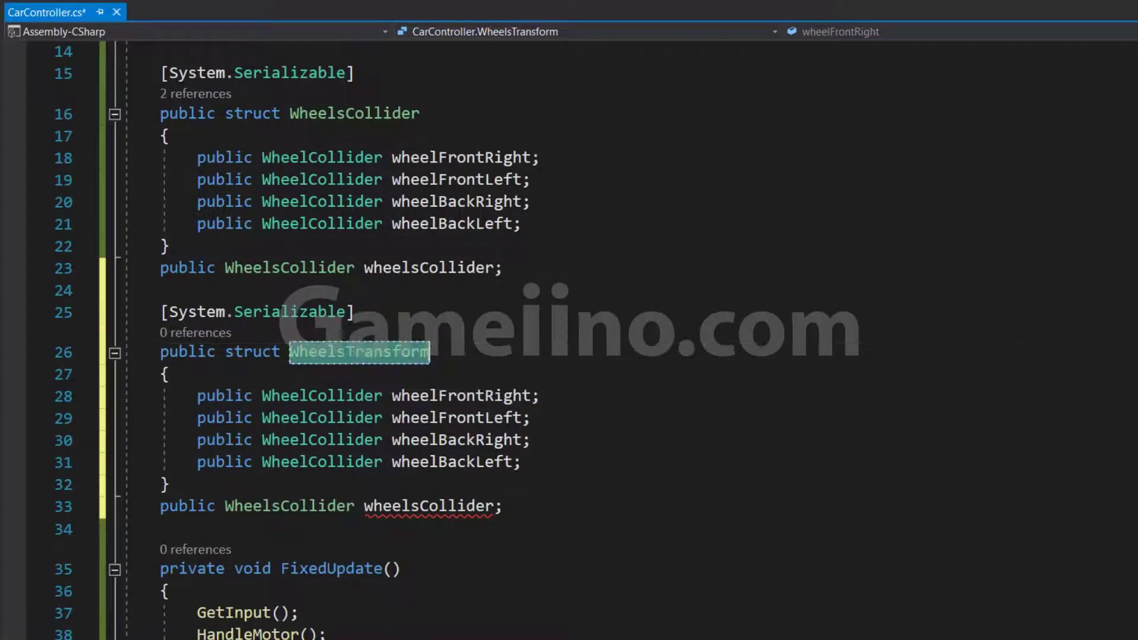
pyautogui.doubleClick(300, 504)
pyautogui.hotkey('ctrl', 'v')
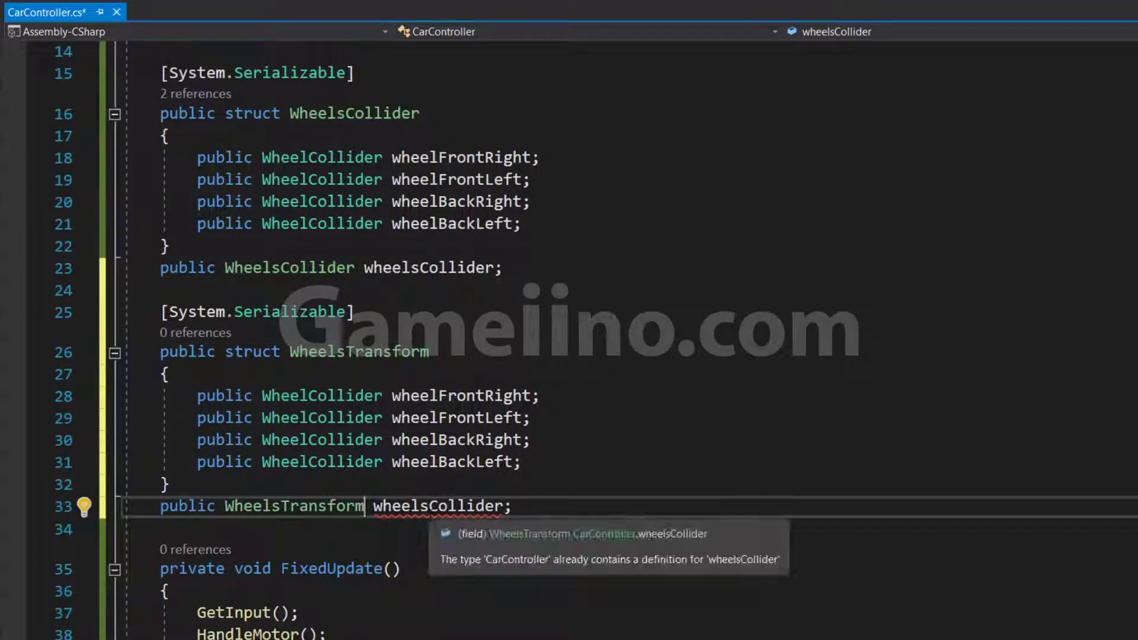
pyautogui.moveTo(428, 506); pyautogui.dragTo(486, 506)
pyautogui.write('Tr')
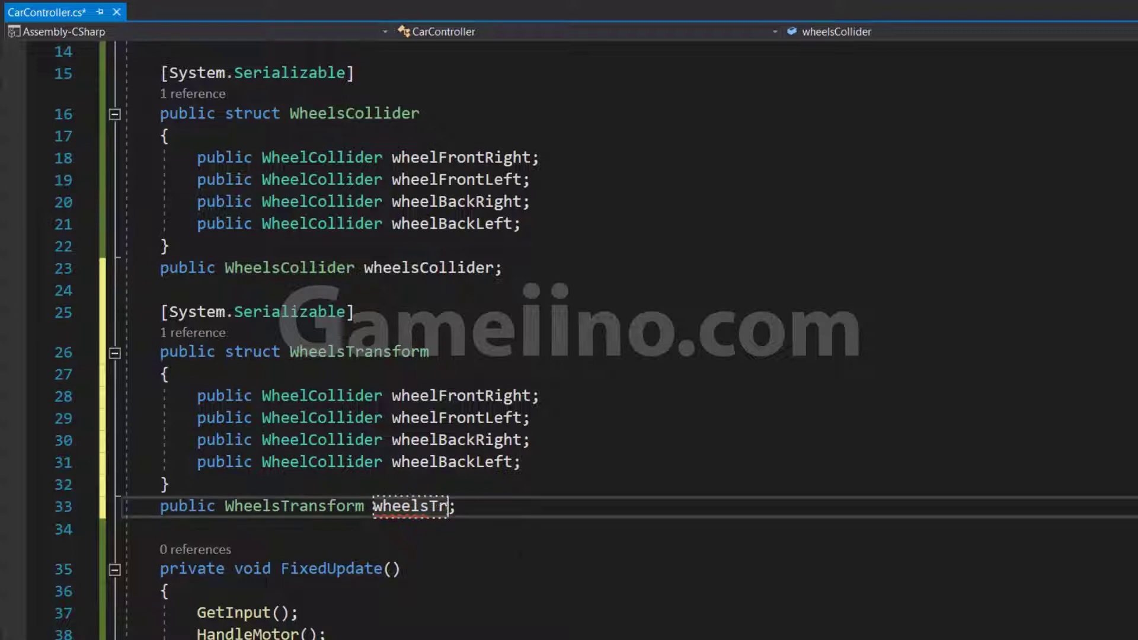
pyautogui.write('ansform')
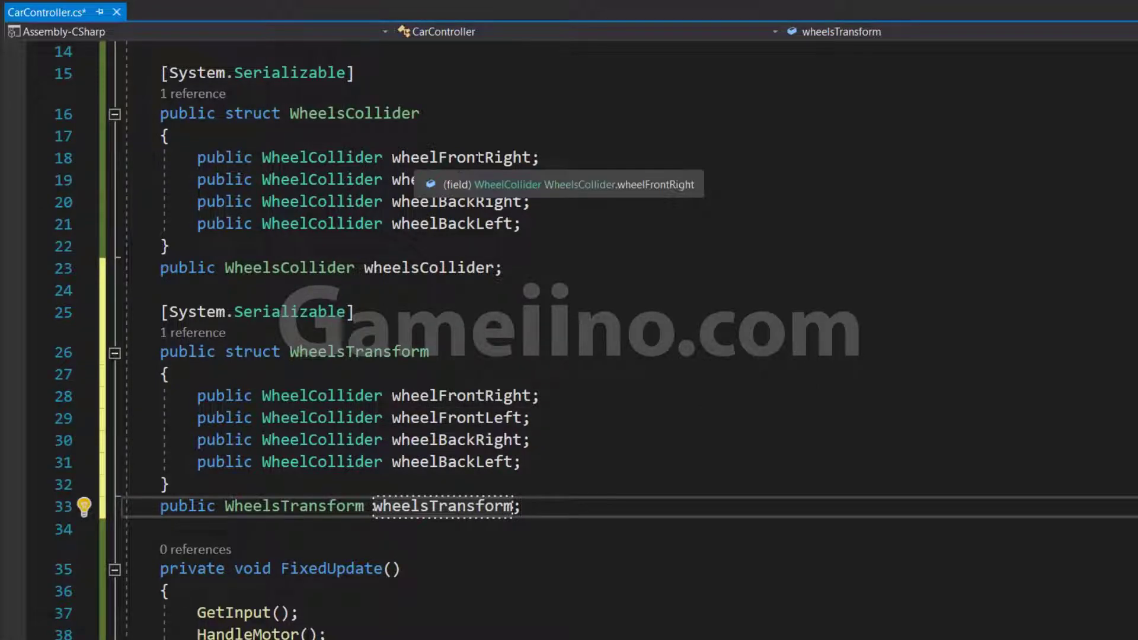
pyautogui.click(433, 395)
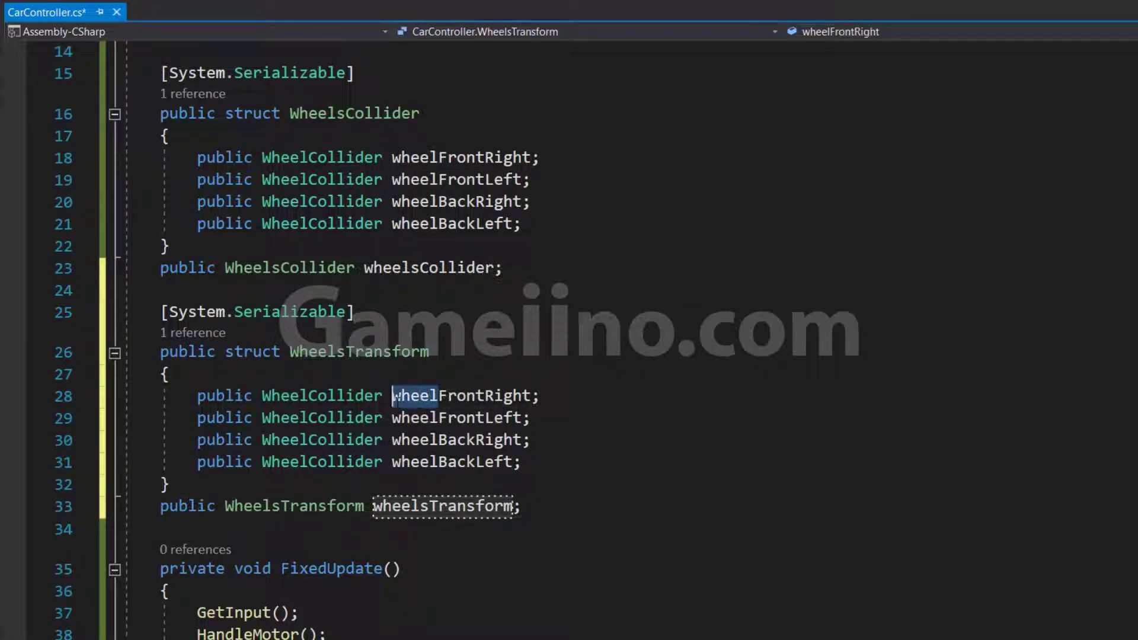
# Rename the WheelsCollider fields wheelFrontRight and wheelFrontLeft to frontRightWheel and frontLeftWheel
pyautogui.hotkey('ctrl', 'r')
pyautogui.hotkey('ctrl', 'r')
pyautogui.click(425, 157)
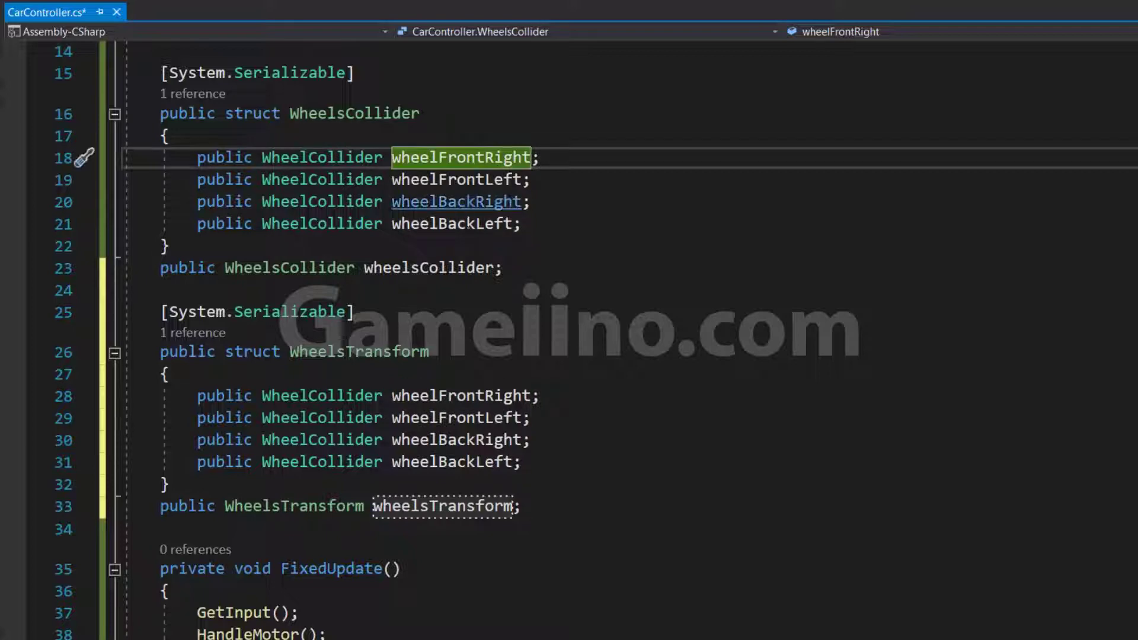
pyautogui.hotkey('ctrl', 'r')
pyautogui.hotkey('ctrl', 'r')
pyautogui.press('Delete')
pyautogui.press('Delete')
pyautogui.press('Delete')
pyautogui.press('End')
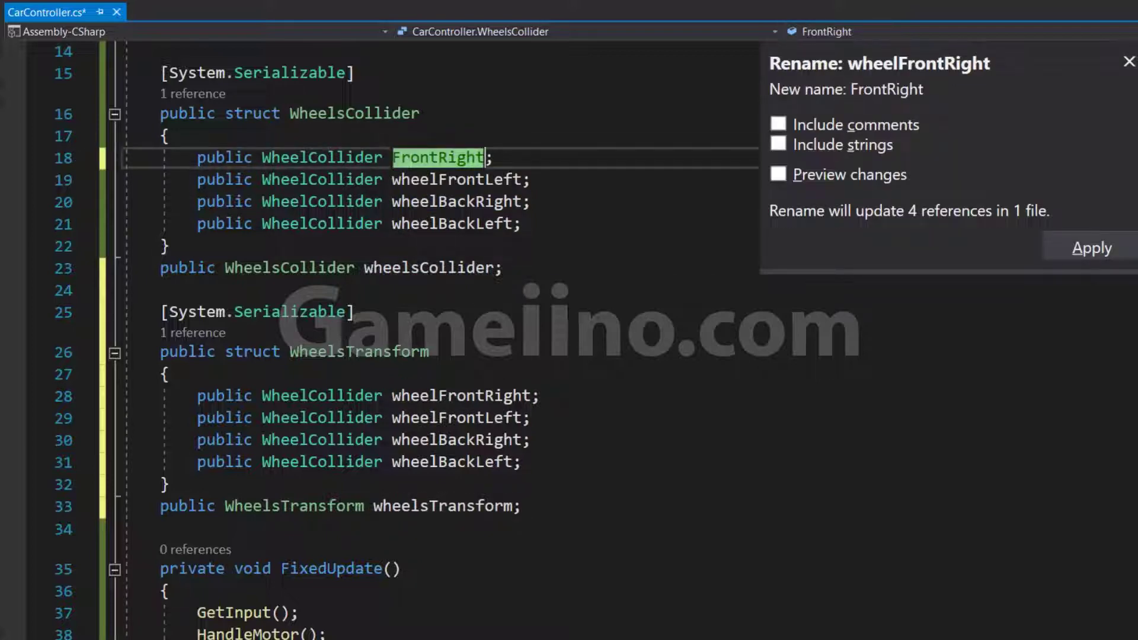
pyautogui.write('Wheel')
pyautogui.press('Return')
pyautogui.press('Home')
pyautogui.press('Delete')
pyautogui.write('f')
pyautogui.press('Return')
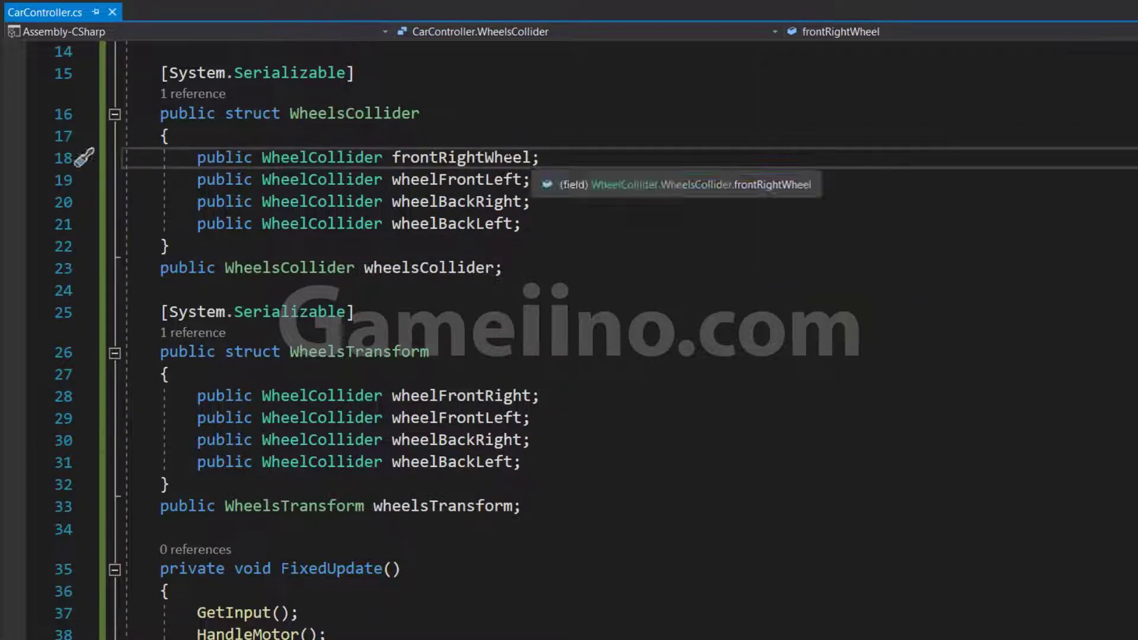
pyautogui.press('Down')
pyautogui.hotkey('ctrl', 'r')
pyautogui.hotkey('ctrl', 'r')
pyautogui.press('Delete')
pyautogui.press('Delete')
pyautogui.press('Delete')
pyautogui.write('f')
pyautogui.press('End')
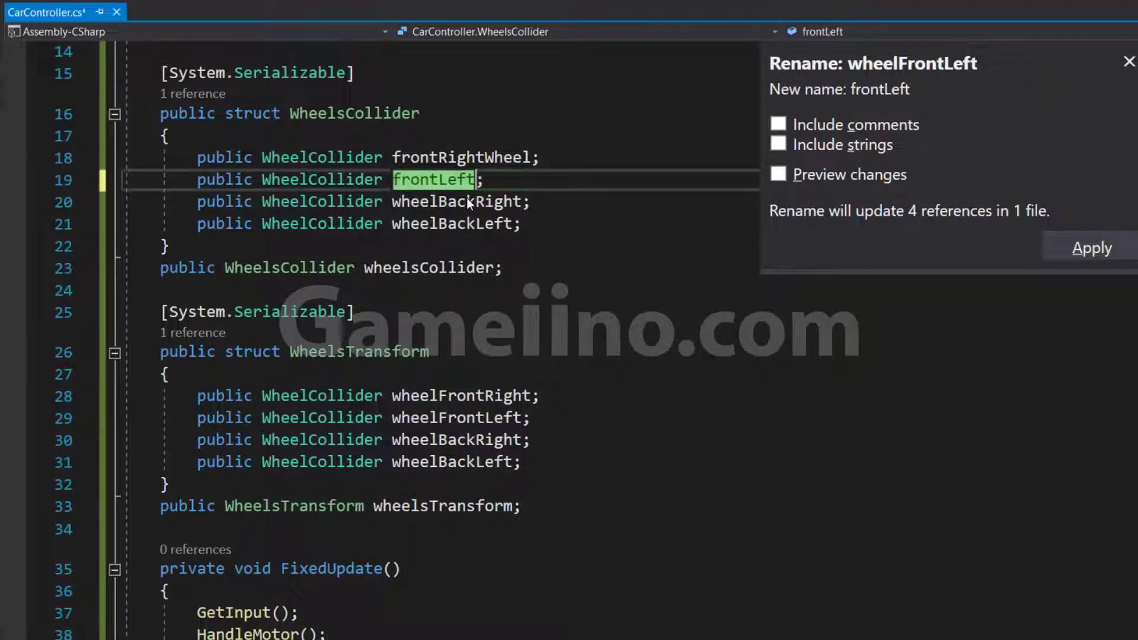
pyautogui.write('Wheel')
pyautogui.press('Return')
pyautogui.press('Down')
# Rename wheelBackRight and wheelBackLeft to backRightWheel and backLeftWheel
pyautogui.hotkey('ctrl', 'r')
pyautogui.hotkey('ctrl', 'r')
pyautogui.press('BackSpace')
pyautogui.press('Delete')
pyautogui.press('Delete')
pyautogui.press('Delete')
pyautogui.write('b')
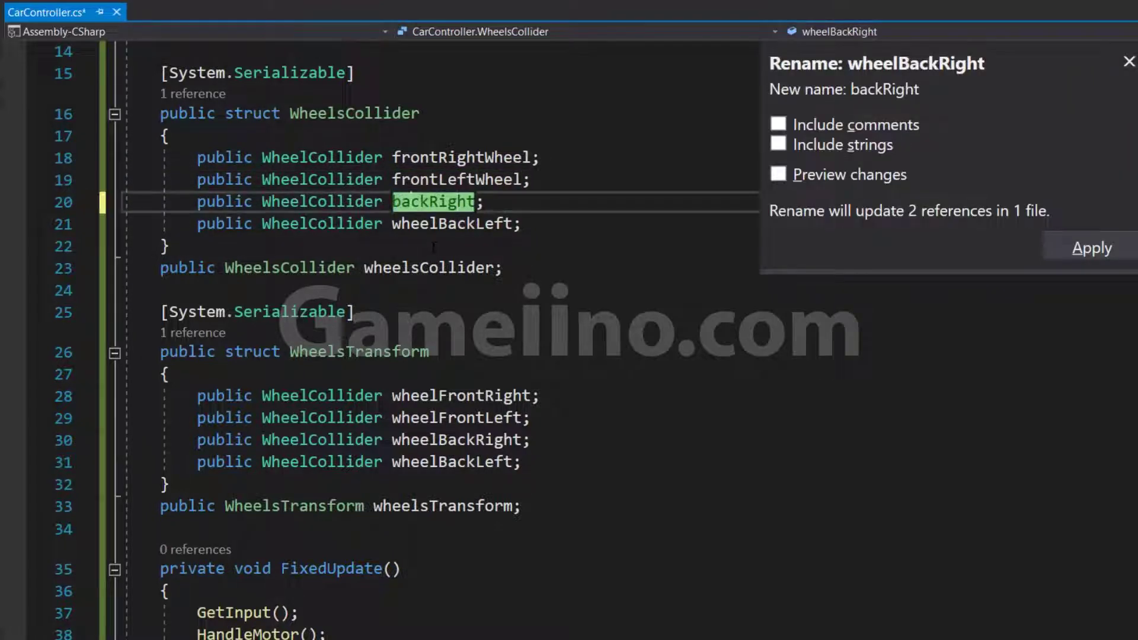
pyautogui.press('End')
pyautogui.write('Wheel')
pyautogui.press('Return')
pyautogui.press('Down')
pyautogui.hotkey('ctrl', 'r')
pyautogui.hotkey('ctrl', 'r')
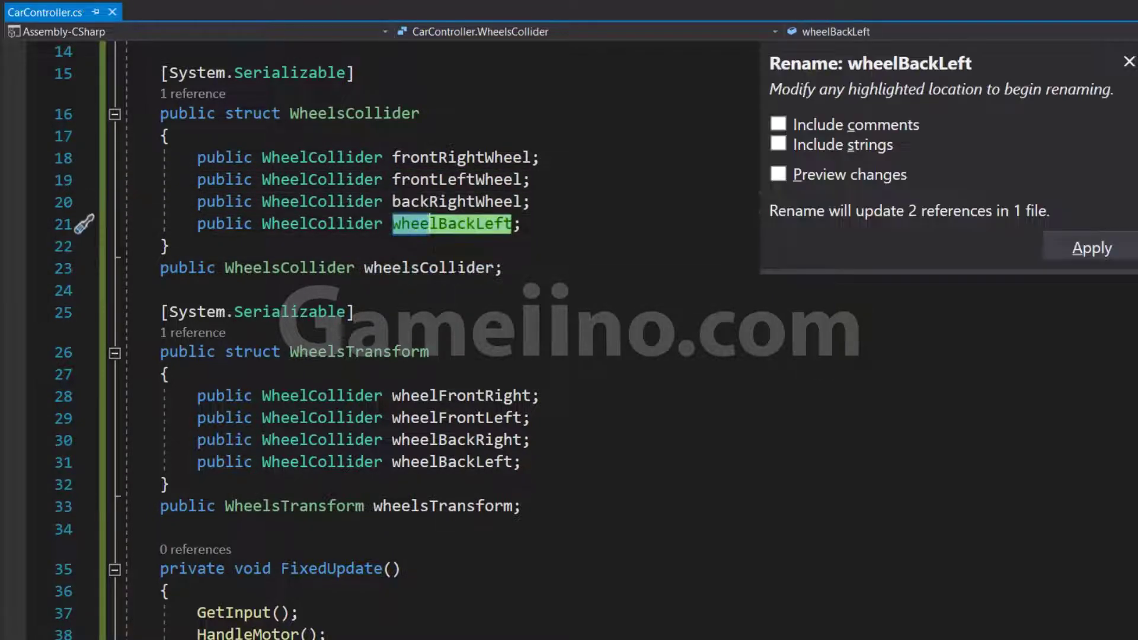
pyautogui.press('Delete')
pyautogui.press('Delete')
pyautogui.press('Delete')
pyautogui.write('blic Wheel')
pyautogui.press('Return')
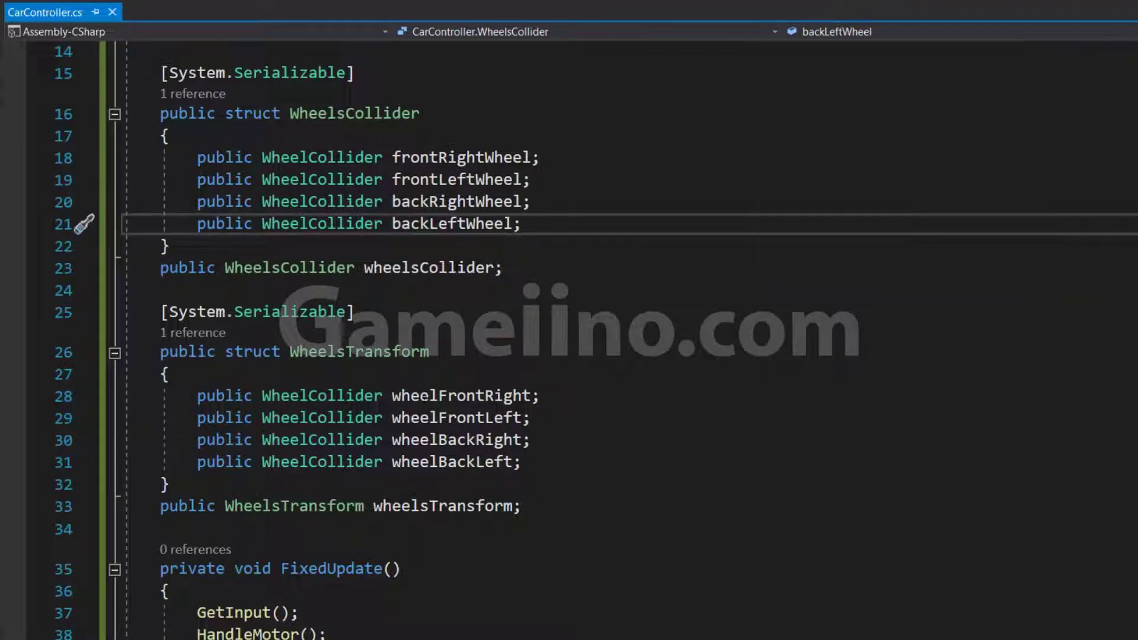
# Rename WheelsTransform's first two fields to frontRightTransform and frontLeftTransform
pyautogui.click(449, 396)
pyautogui.hotkey('ctrl', 'r')
pyautogui.hotkey('ctrl', 'r')
pyautogui.press('BackSpace')
pyautogui.press('BackSpace')
pyautogui.press('BackSpace')
pyautogui.write('f')
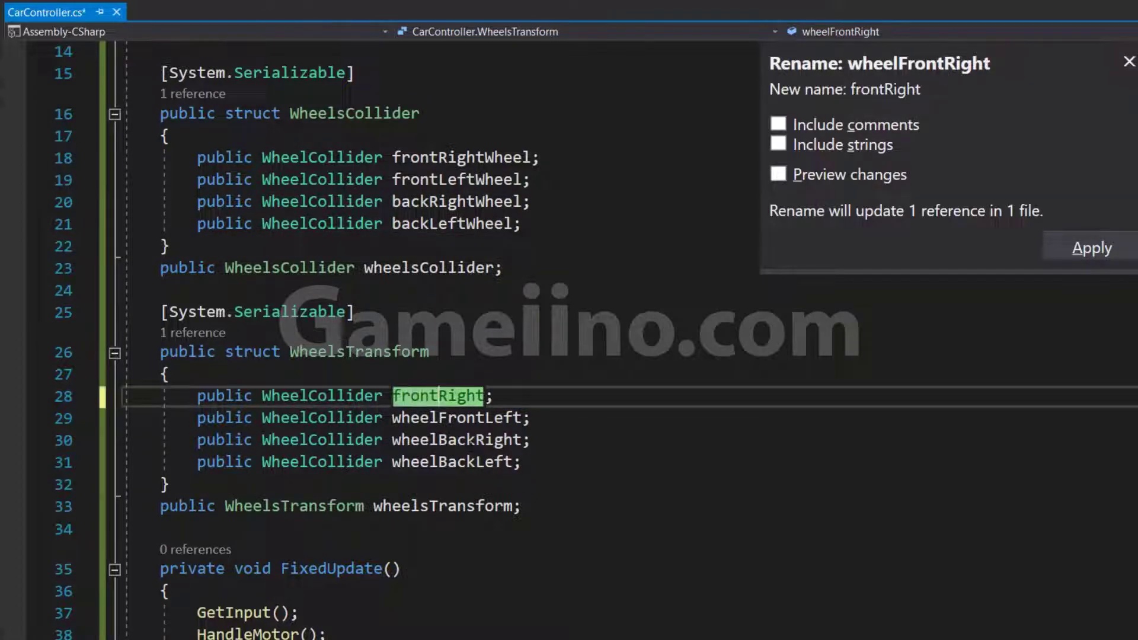
pyautogui.press('Right')
pyautogui.press('Right')
pyautogui.write('T')
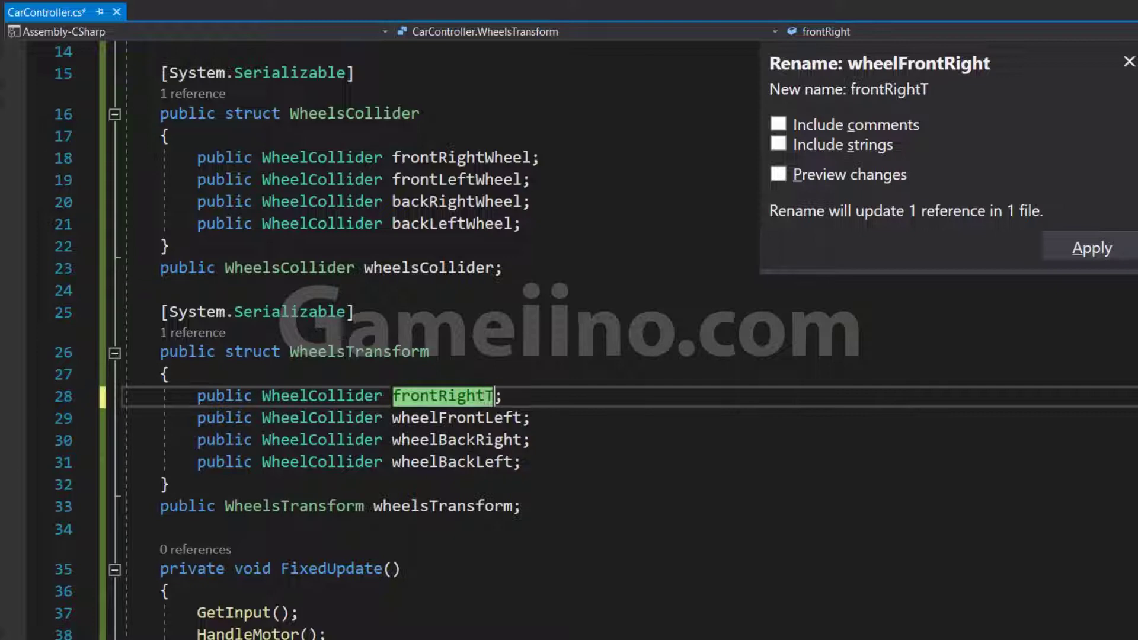
pyautogui.write('ransform')
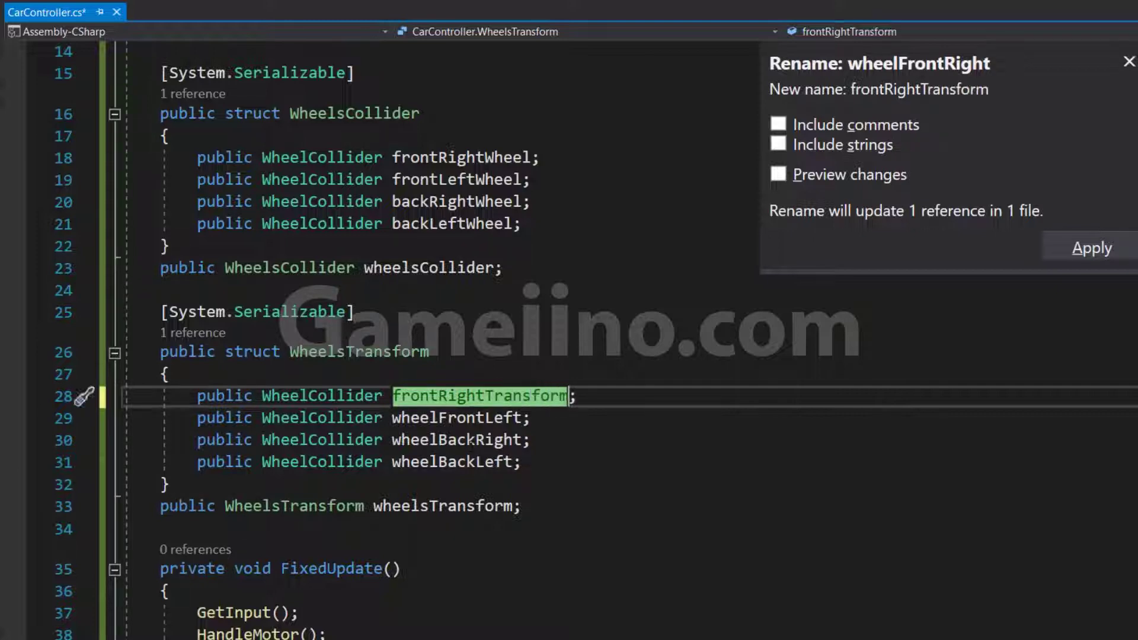
pyautogui.press('Return')
pyautogui.click(461, 422)
pyautogui.hotkey('ctrl', 'r')
pyautogui.hotkey('ctrl', 'r')
pyautogui.write('frontLeft')
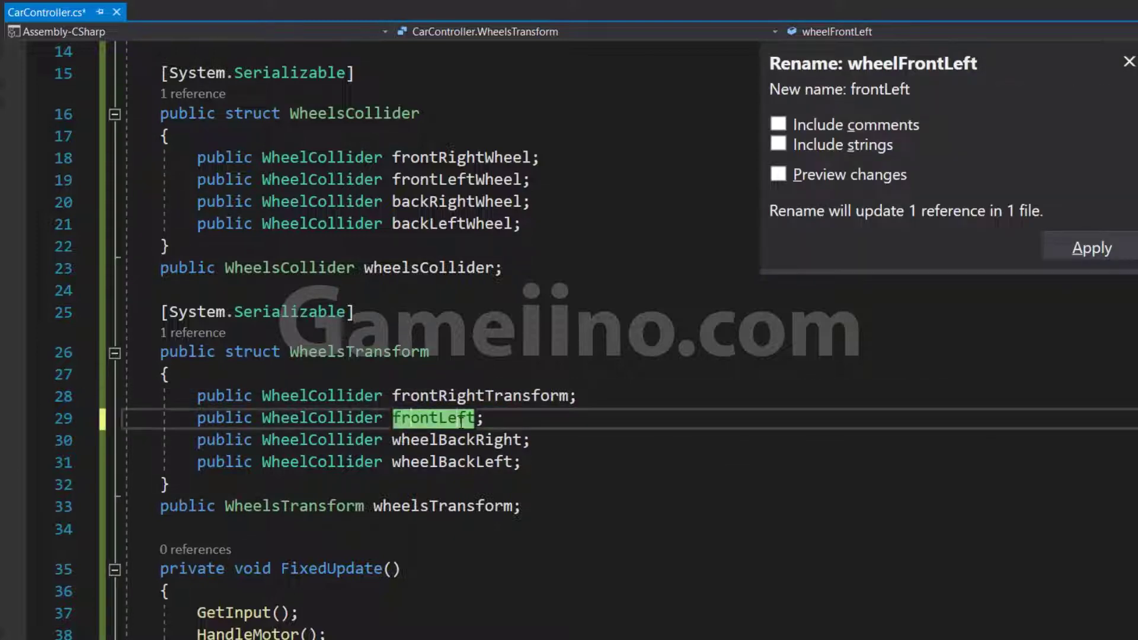
pyautogui.write('Transform')
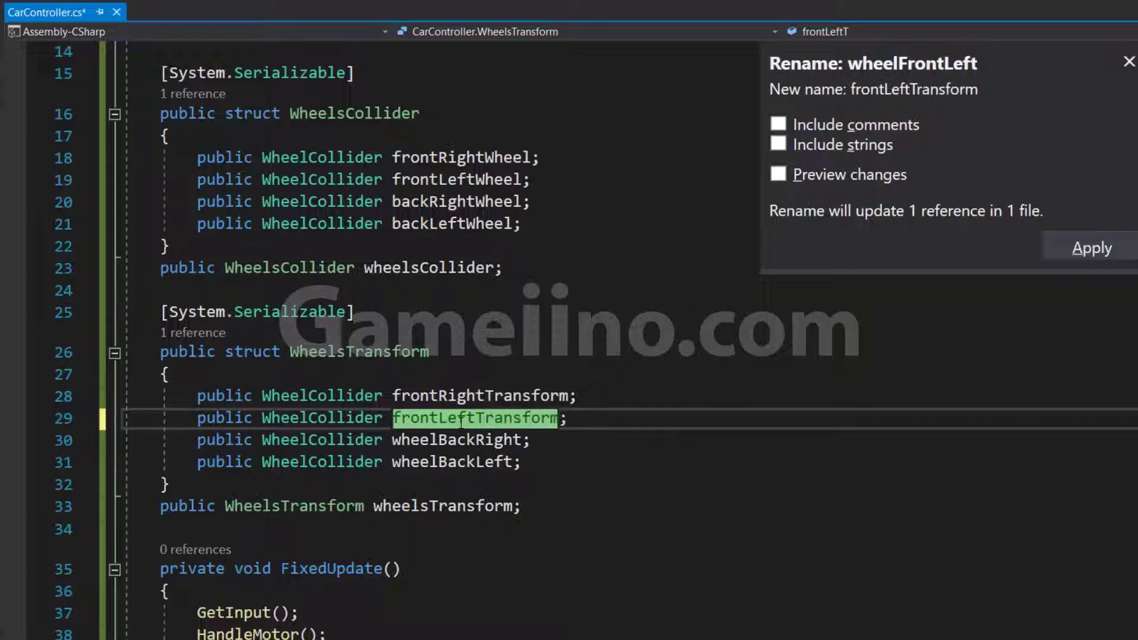
pyautogui.press('Return')
# Rename the remaining WheelsTransform fields to backRightTransform and backLeftTransform
pyautogui.press('Down')
pyautogui.hotkey('ctrl', 'r')
pyautogui.hotkey('ctrl', 'r')
pyautogui.write('backRight')
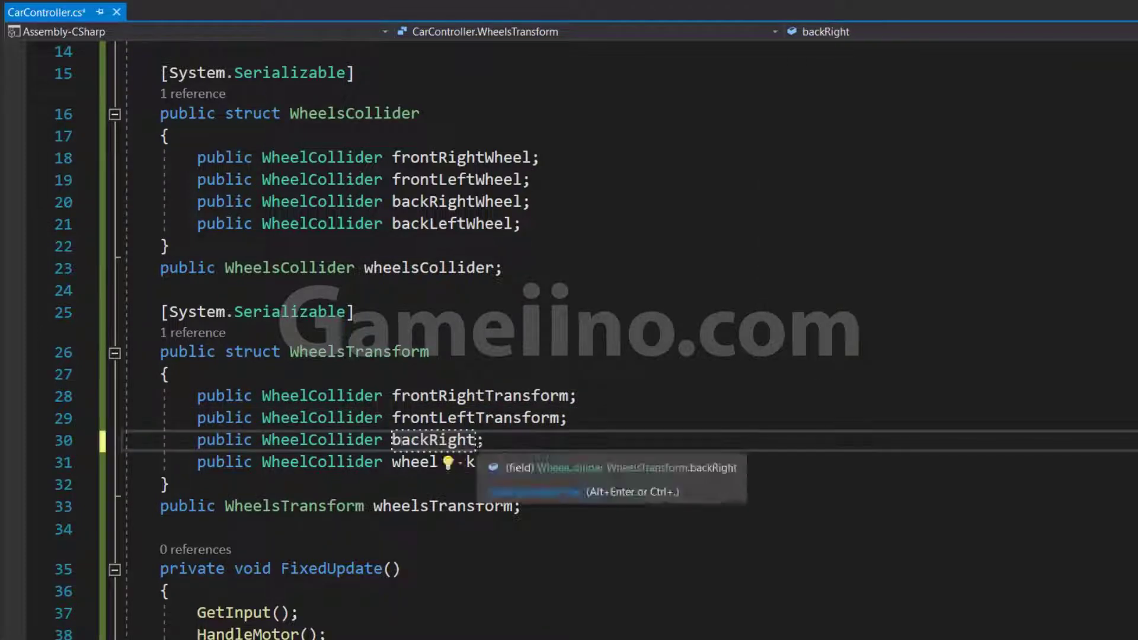
pyautogui.write('Transform')
pyautogui.press('Return')
pyautogui.press('Down')
pyautogui.hotkey('ctrl', 'r')
pyautogui.hotkey('ctrl', 'r')
pyautogui.write('backLeftTransform')
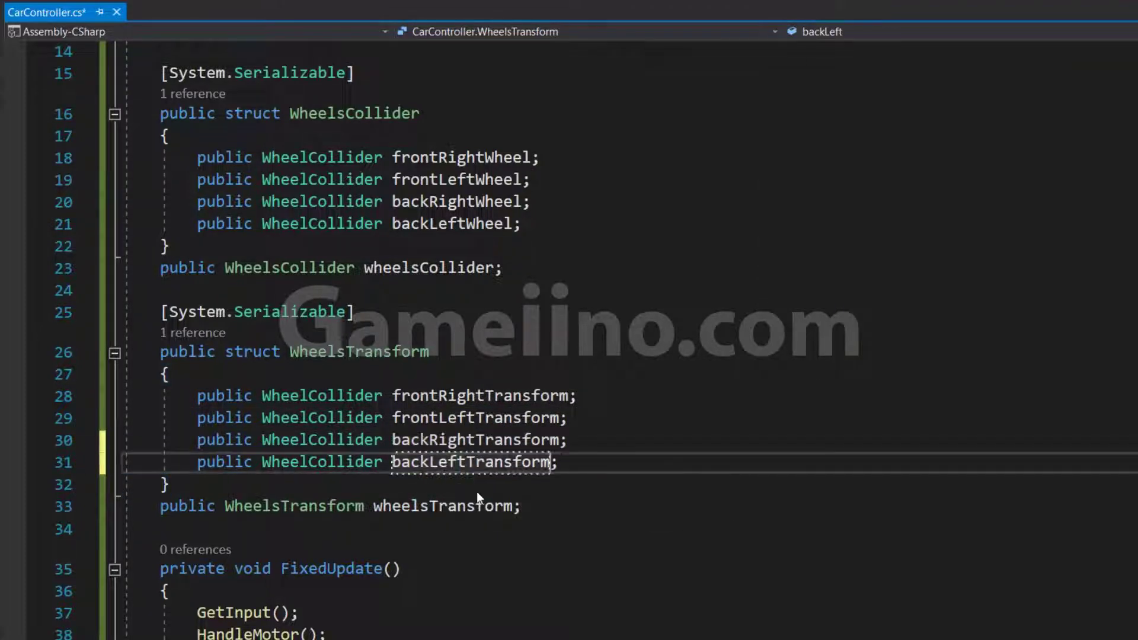
pyautogui.press('Return')
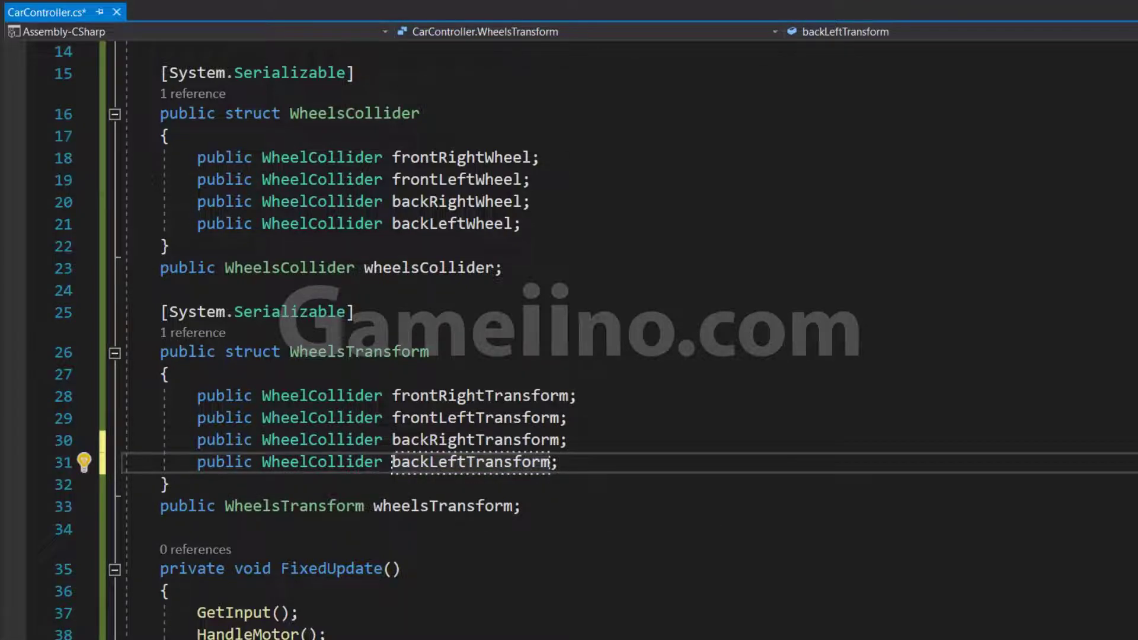
# Collapse the WheelsCollider and WheelsTransform structs to tidy the script
pyautogui.scroll(-8, 569, 338)
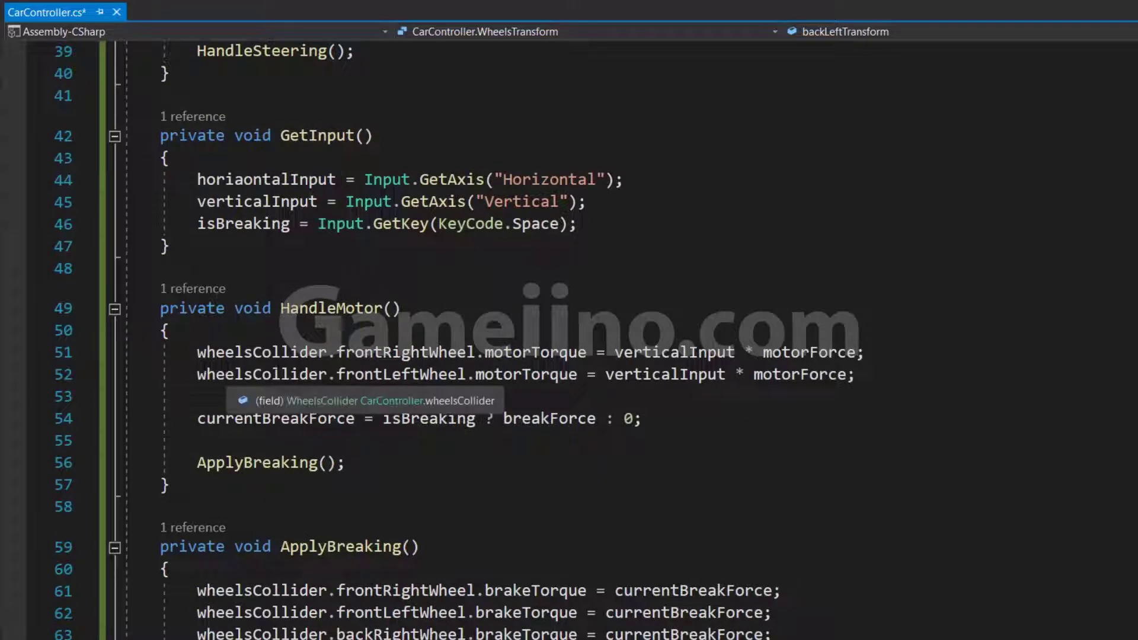
pyautogui.scroll(-4, 569, 337)
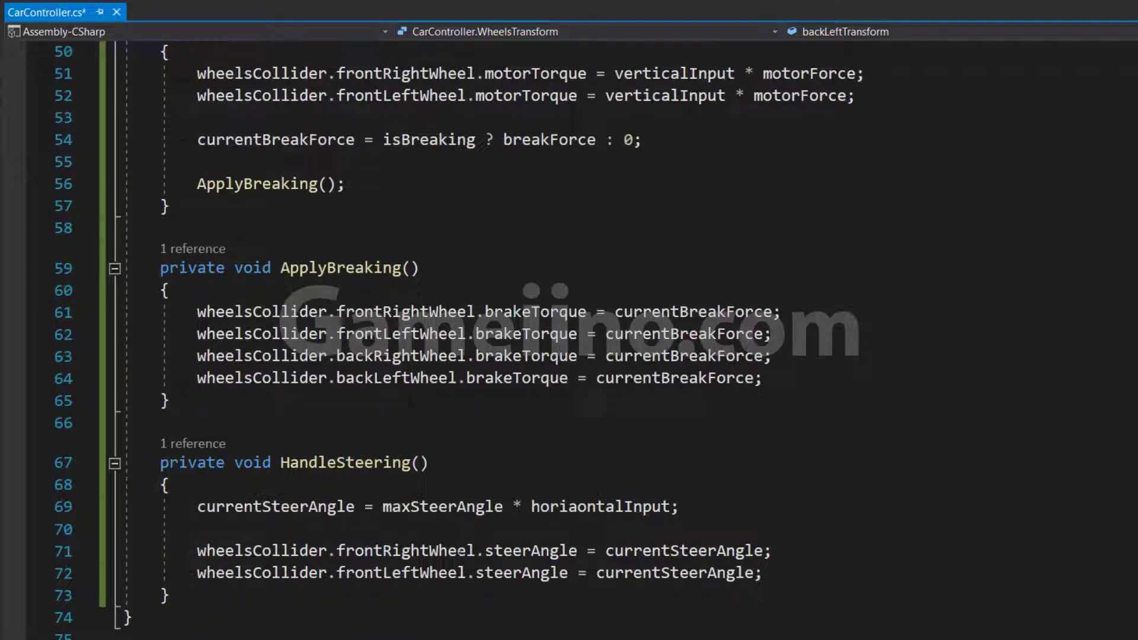
pyautogui.scroll(4, 1135, 161)
pyautogui.scroll(8, 1135, 161)
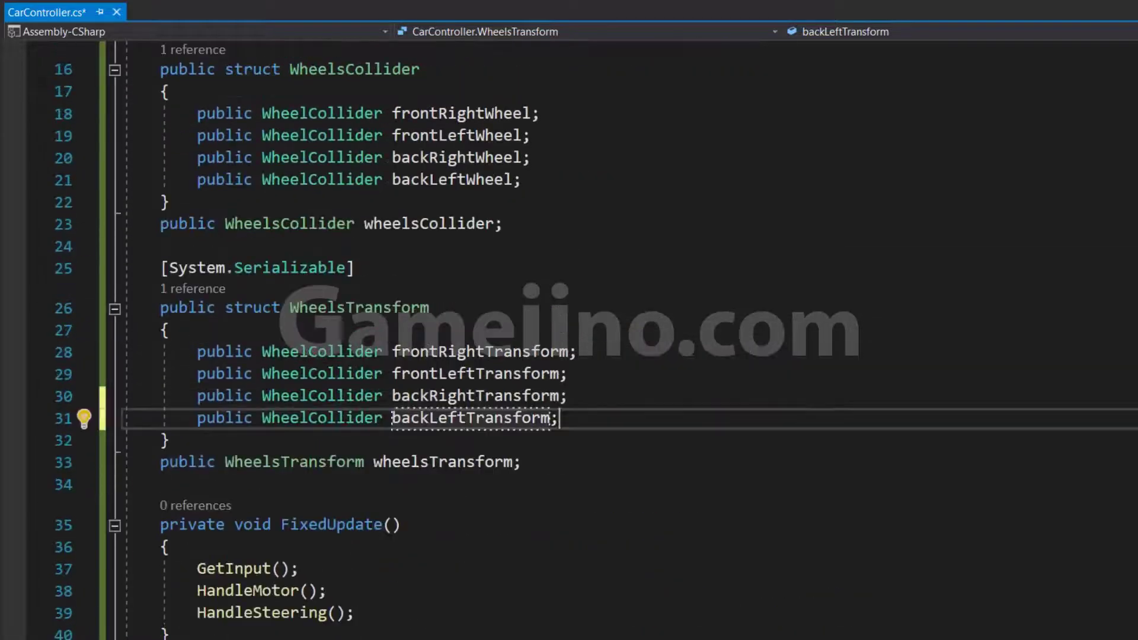
pyautogui.scroll(1, 1135, 161)
pyautogui.click(115, 397)
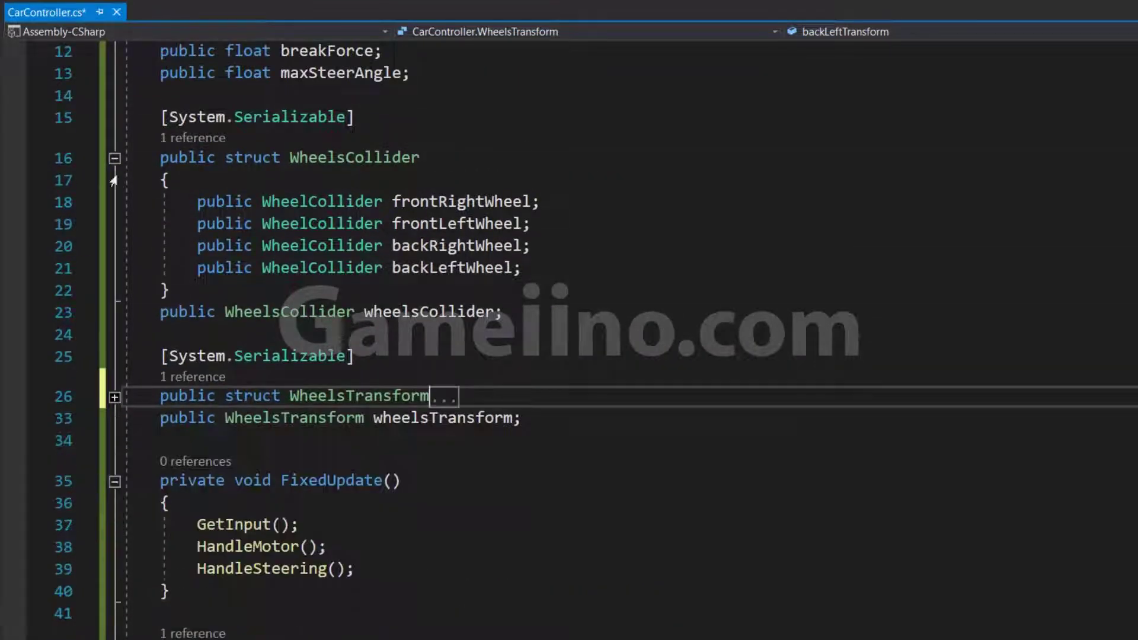
pyautogui.click(114, 158)
pyautogui.scroll(-1, 569, 338)
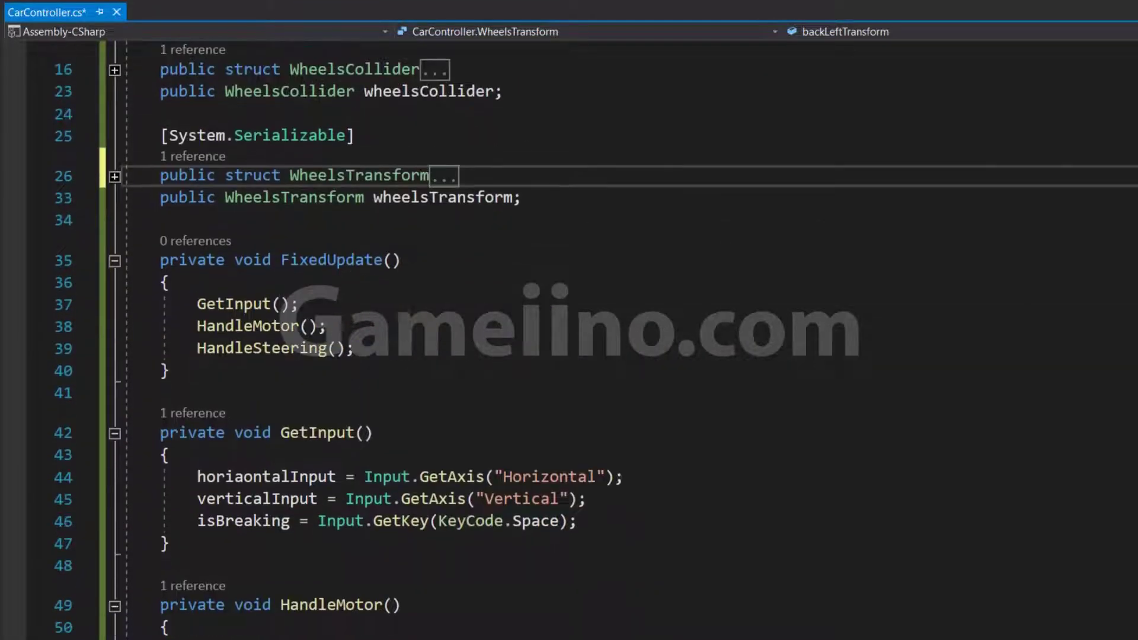
# Add an UpdateWheels() call after HandleSteering in FixedUpdate and save CarController.cs
pyautogui.click(415, 350)
pyautogui.press('Return')
pyautogui.write('p')
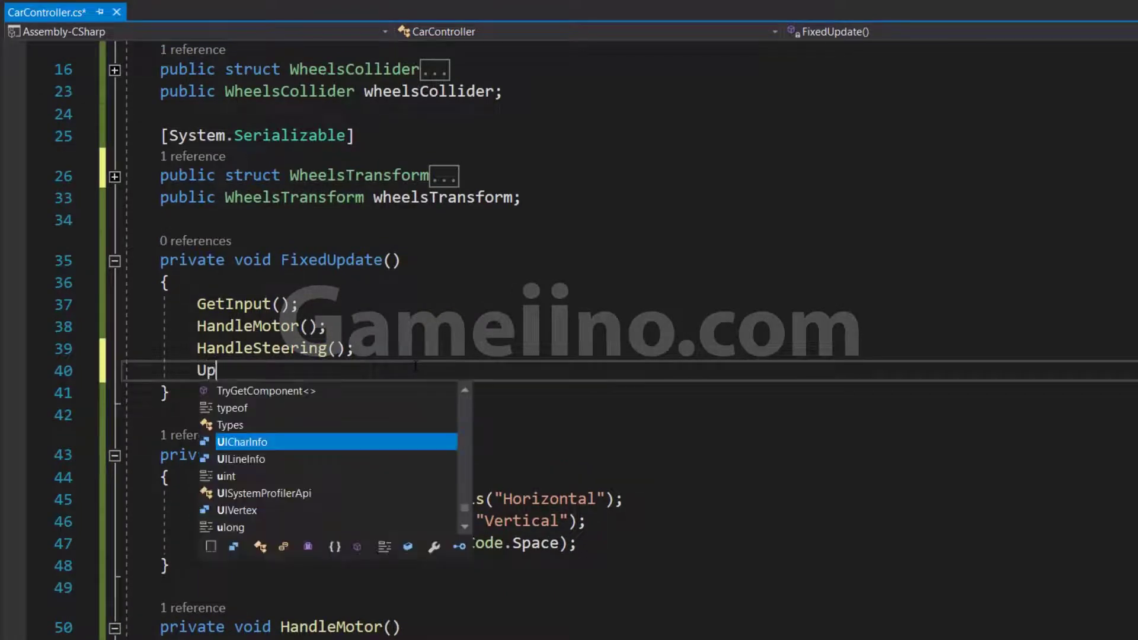
pyautogui.write('dateWhee')
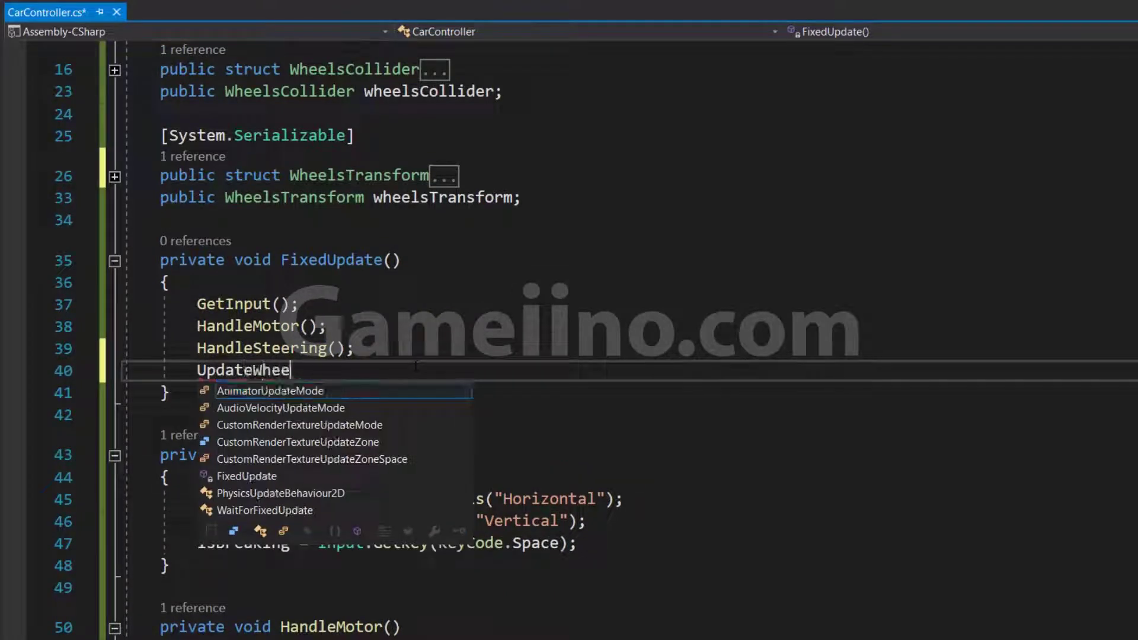
pyautogui.write('ls();')
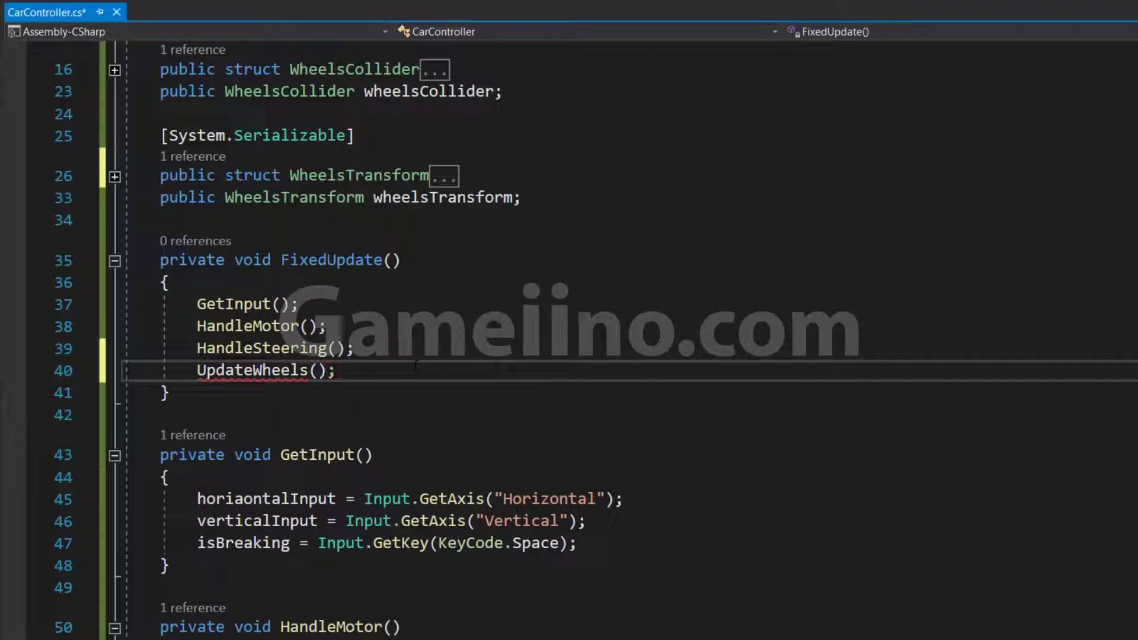
pyautogui.hotkey('ctrl', 's')
pyautogui.scroll(-11, 569, 320)
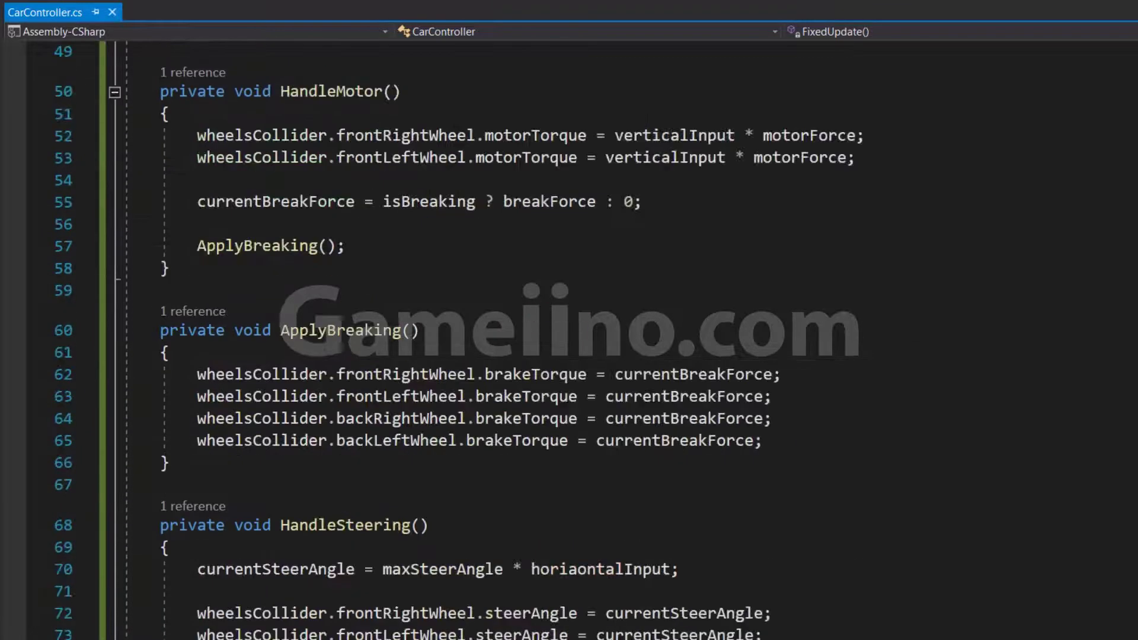
pyautogui.scroll(-5, 569, 320)
pyautogui.click(170, 334)
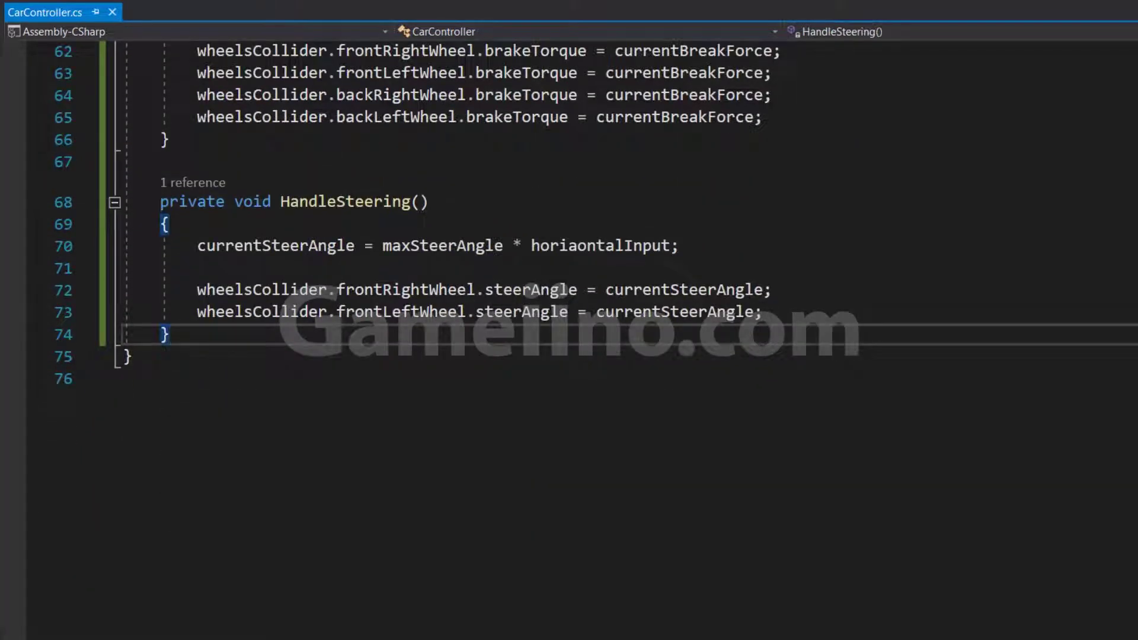
# Below HandleSteering, start a private UpdateWheels method containing an UpdateSingleWheel() call
pyautogui.press('Return')
pyautogui.press('Return')
pyautogui.write('private void UpdateWheels() {  }')
pyautogui.press('Return')
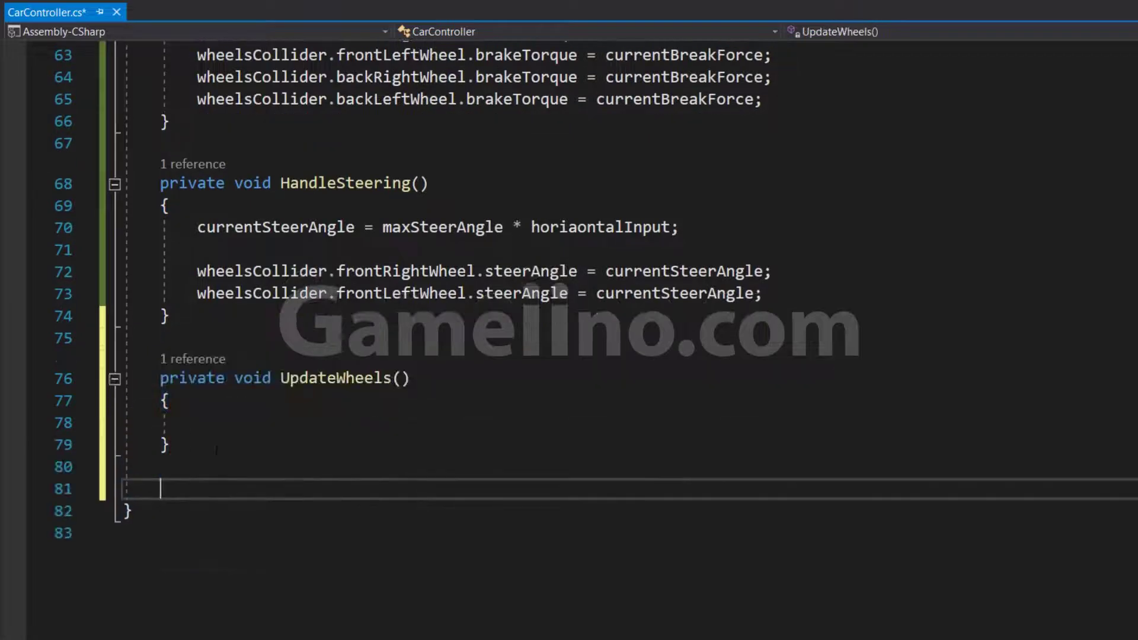
pyautogui.write('pri')
pyautogui.write('U')
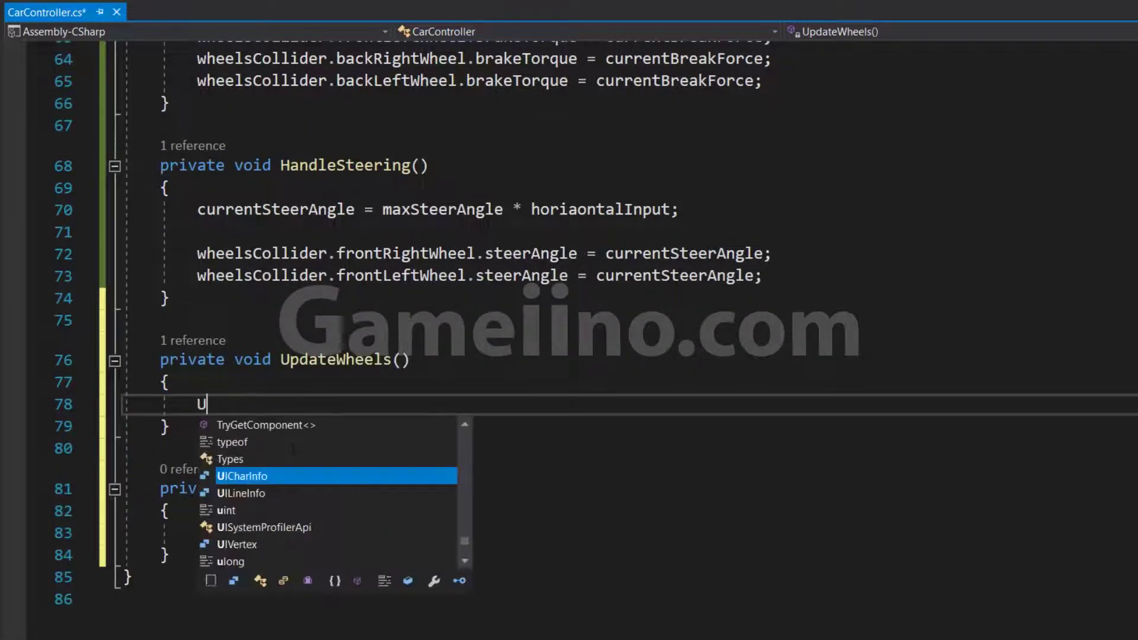
pyautogui.write('pda')
pyautogui.press('Tab')
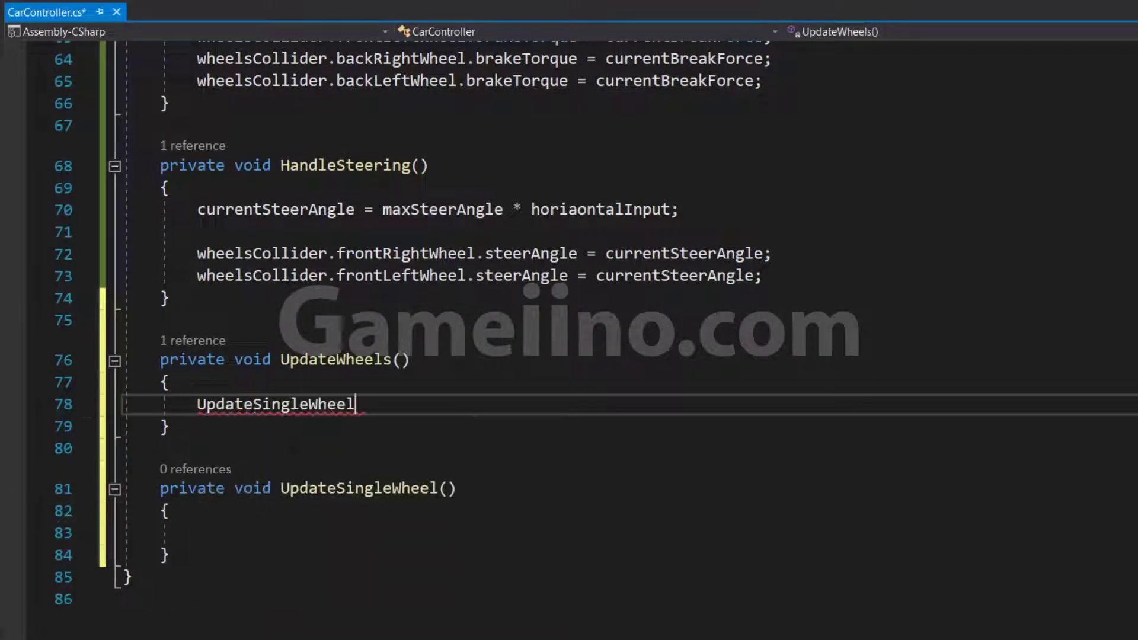
pyautogui.write('(')
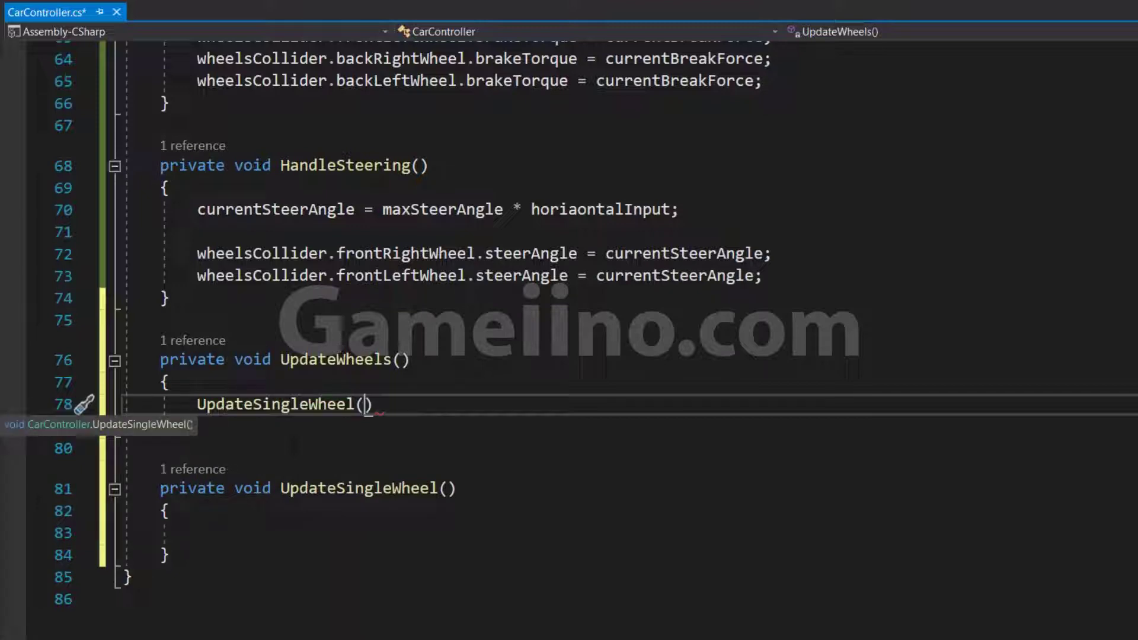
pyautogui.write(')')
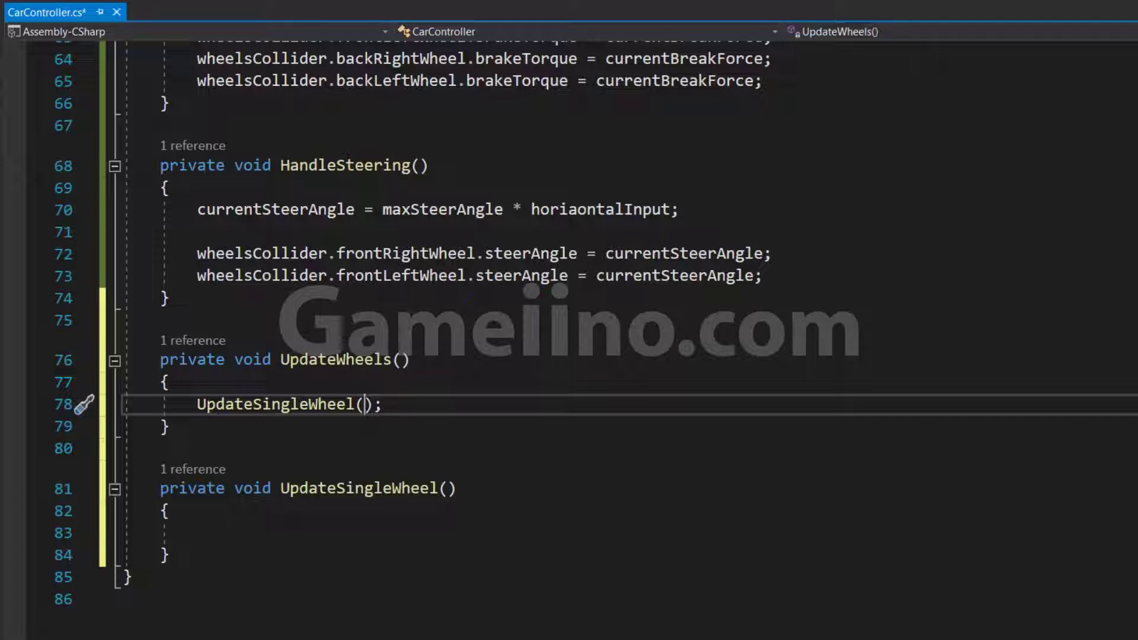
# Pass wheelsCollider.frontRightWheel and give UpdateSingleWheel parameters WheelCollider wheelColider, Transform wheelTransform
pyautogui.write('whee')
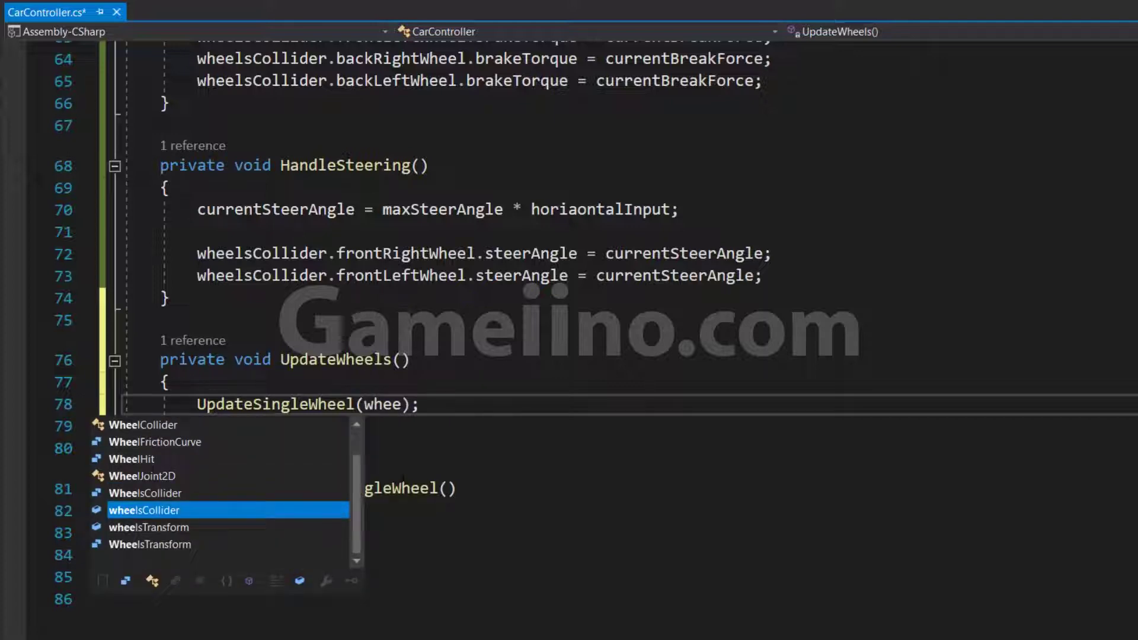
pyautogui.press('Tab')
pyautogui.write('.fr')
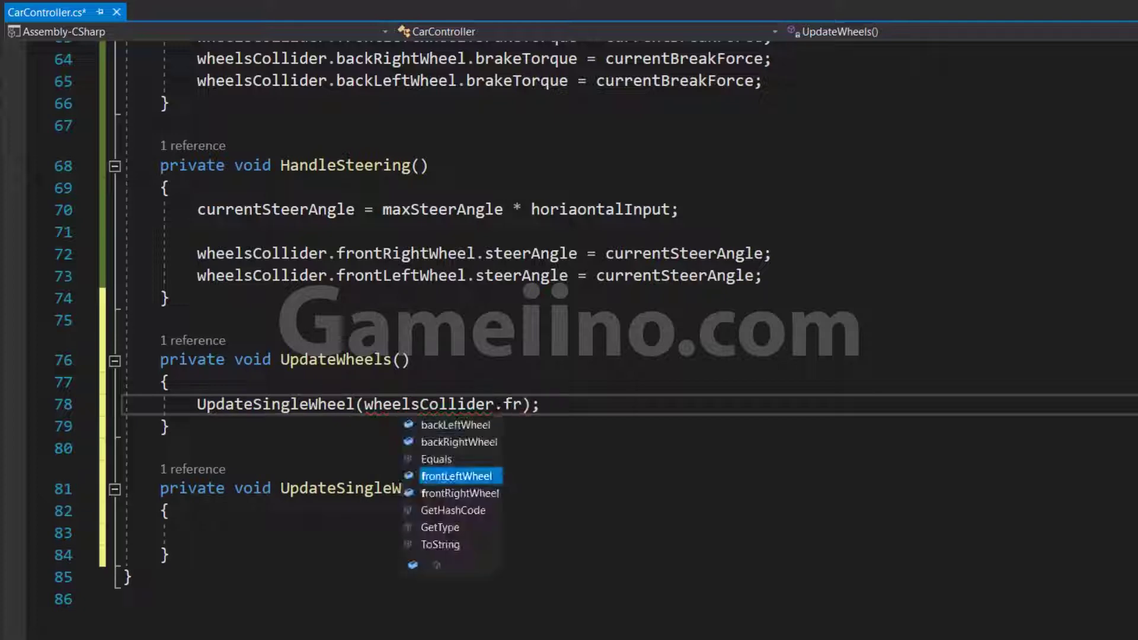
pyautogui.write('o')
pyautogui.press('Escape')
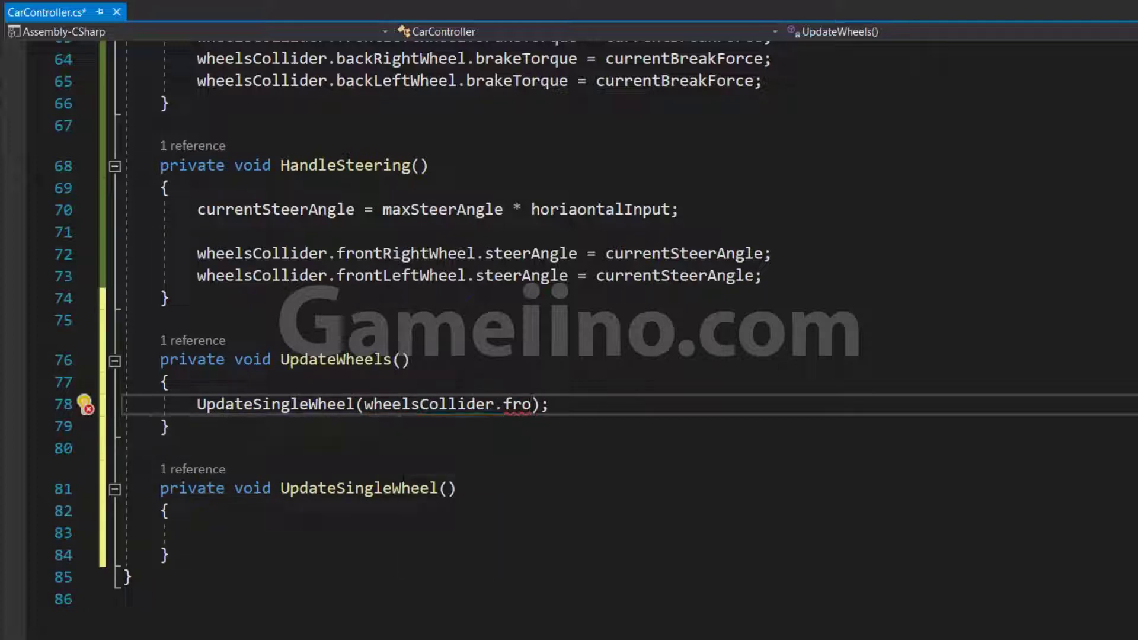
pyautogui.write('ntRightWheel')
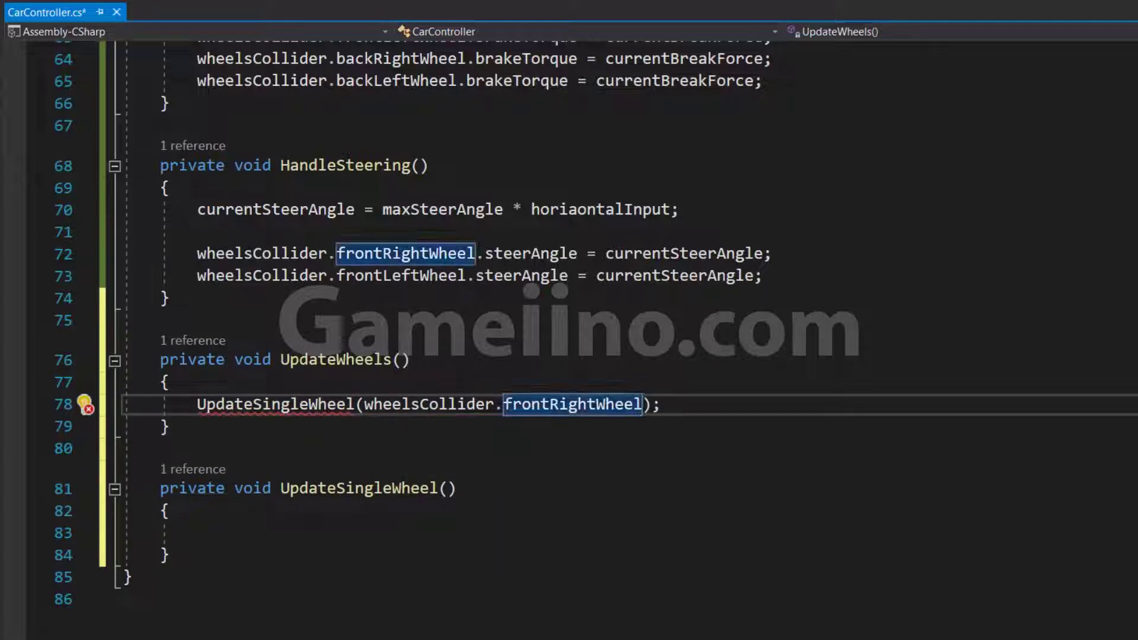
pyautogui.click(449, 488)
pyautogui.write('WheelCollider wheelColider')
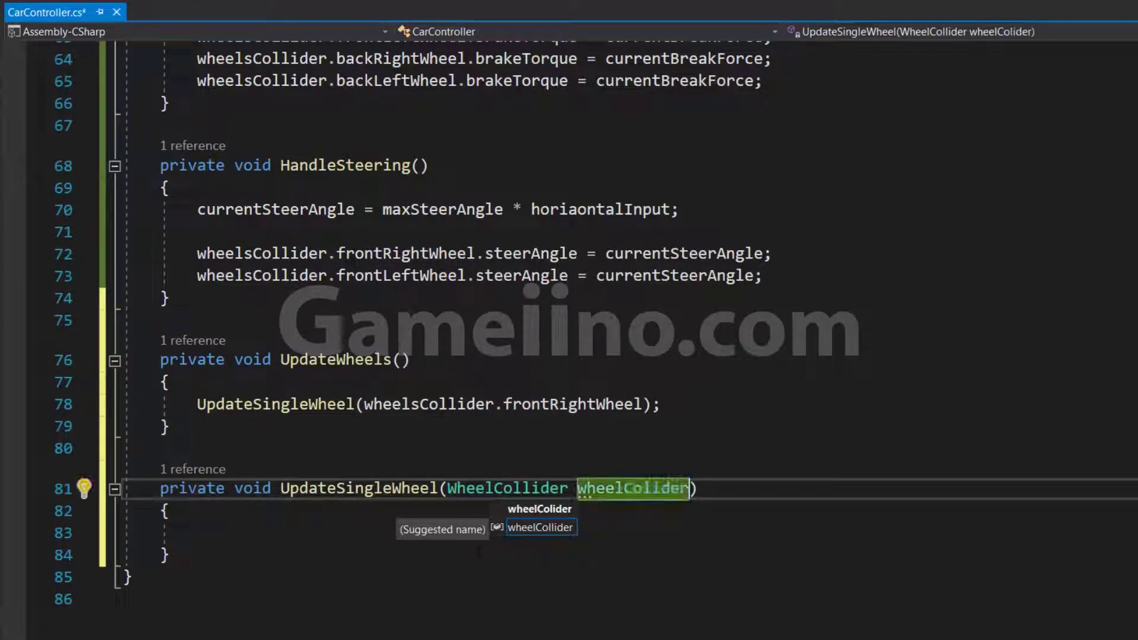
pyautogui.write(', ')
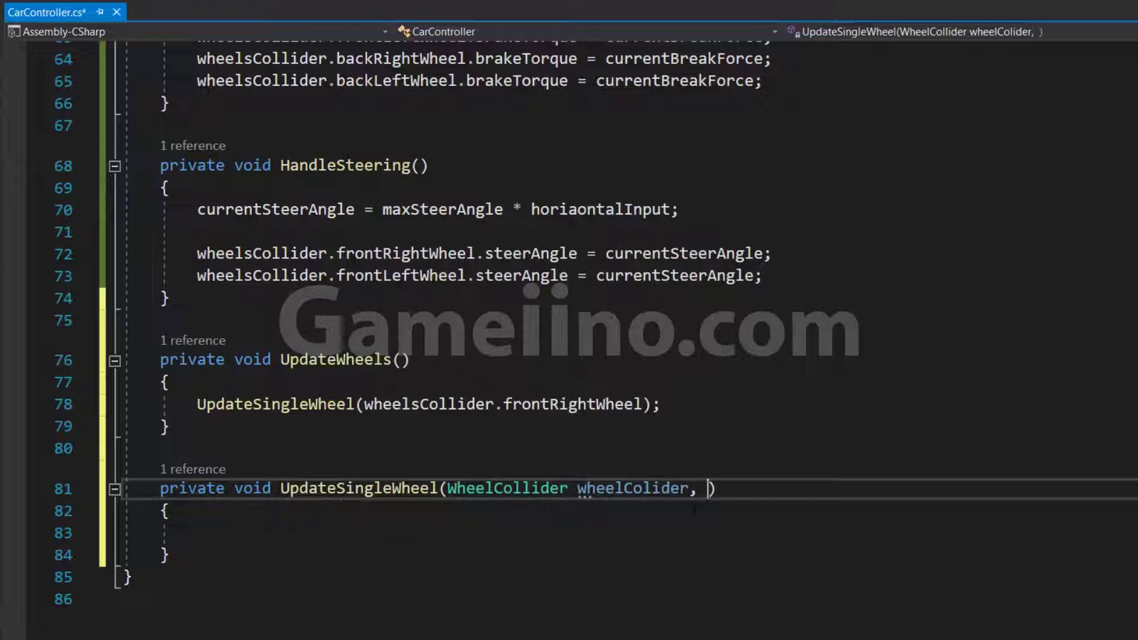
pyautogui.write('Transform')
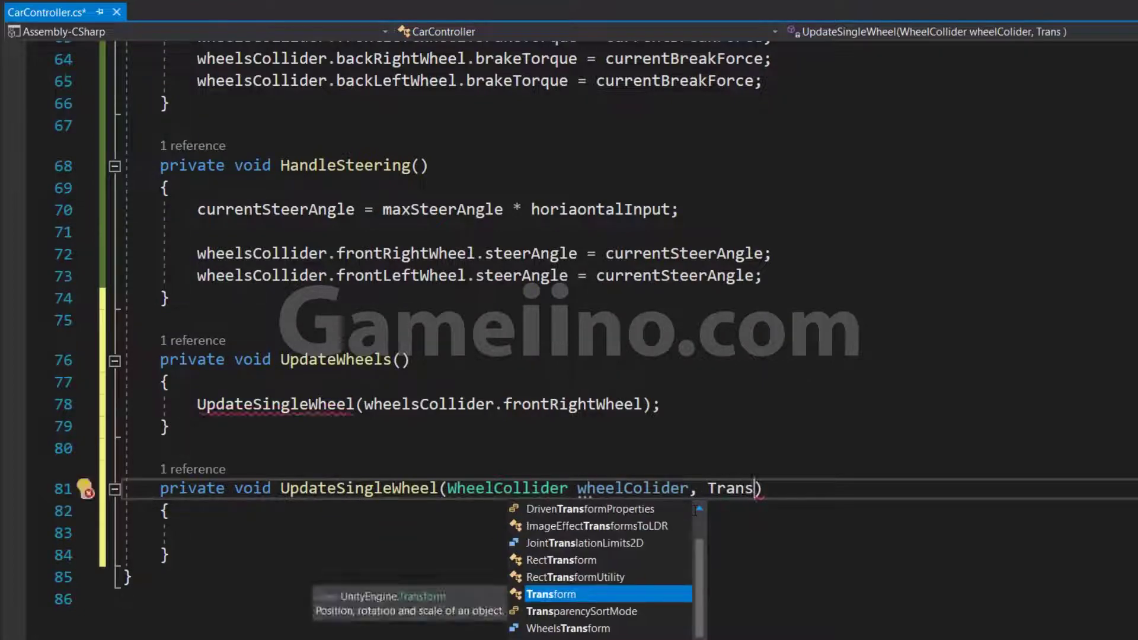
pyautogui.write(' wheel')
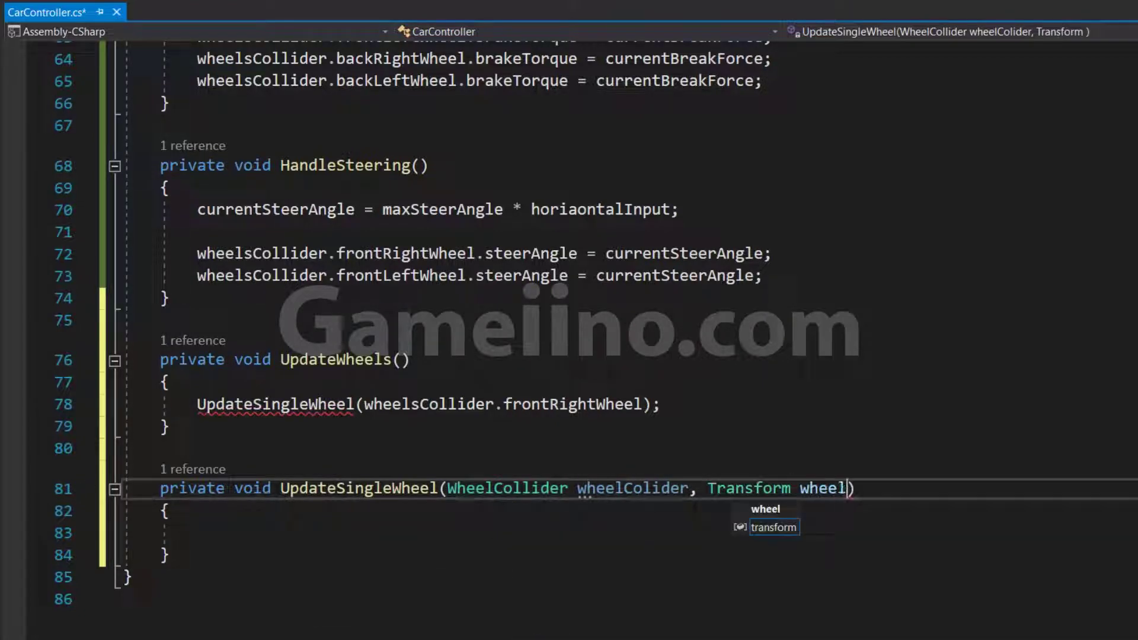
pyautogui.write('Trans')
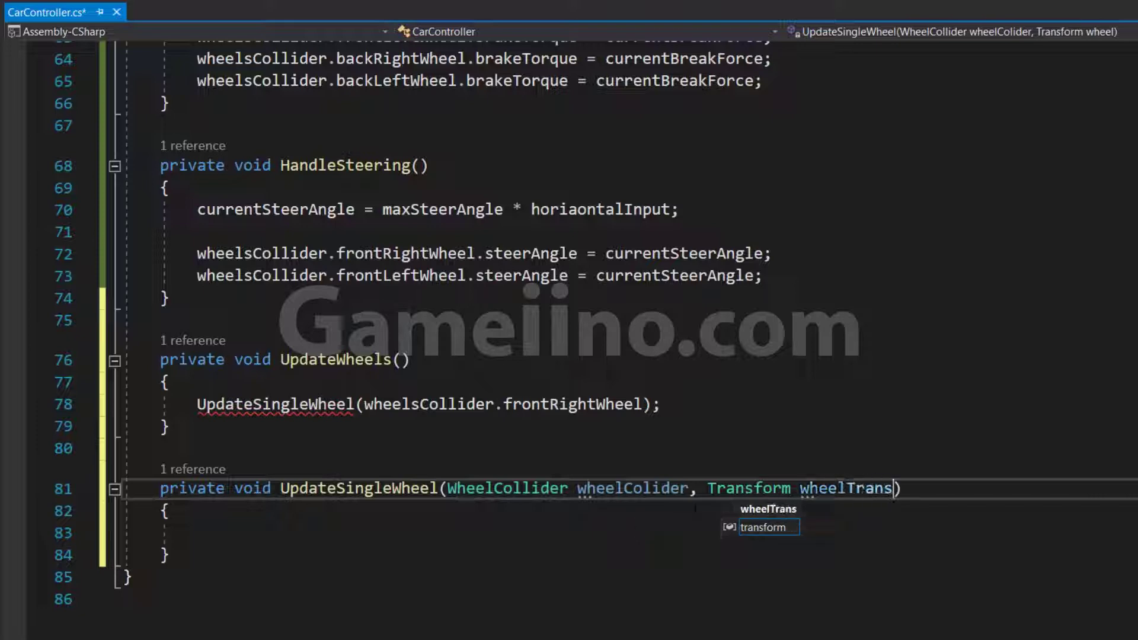
pyautogui.write('form')
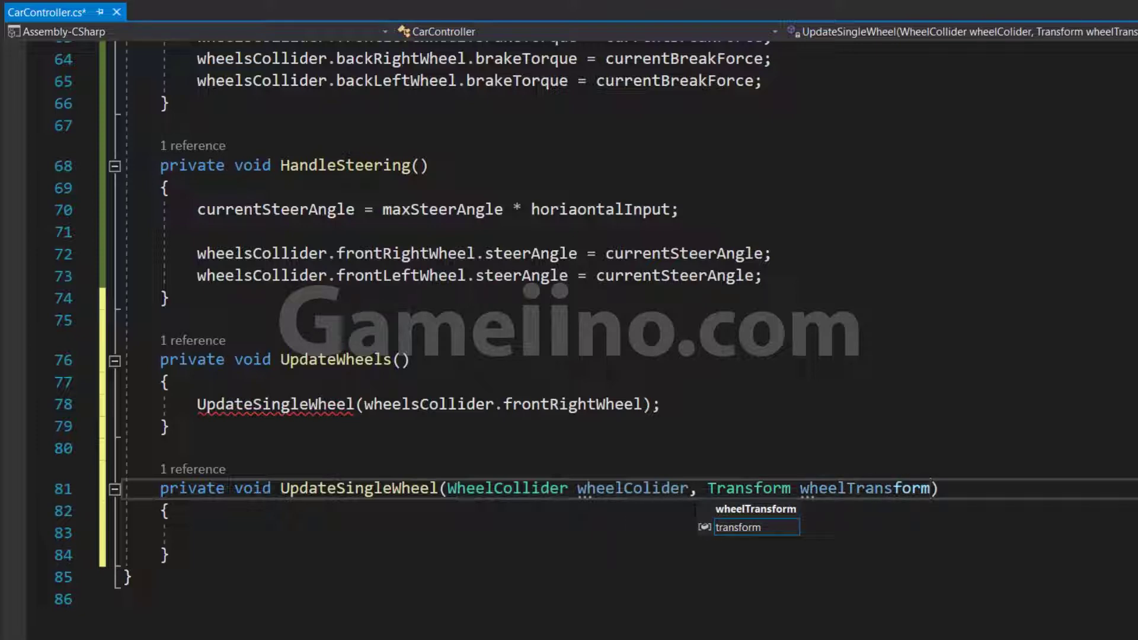
# Add wheelsTransform.frontRightTransform as the second argument of the UpdateSingleWheel call
pyautogui.click(644, 403)
pyautogui.write(', ')
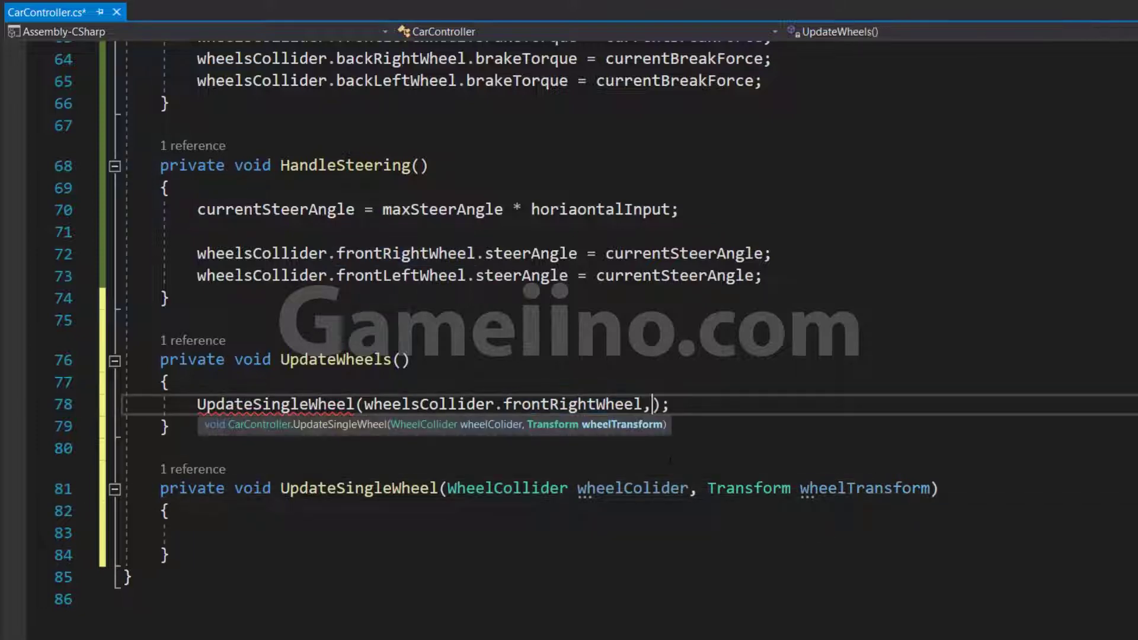
pyautogui.write('whee')
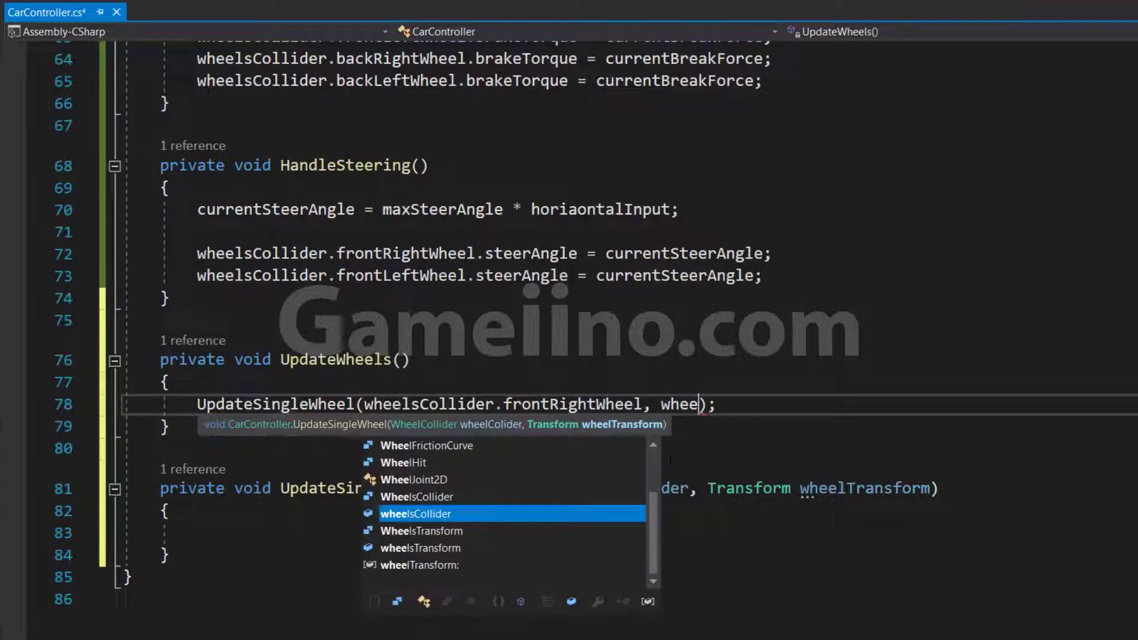
pyautogui.press('Down')
pyautogui.press('Tab')
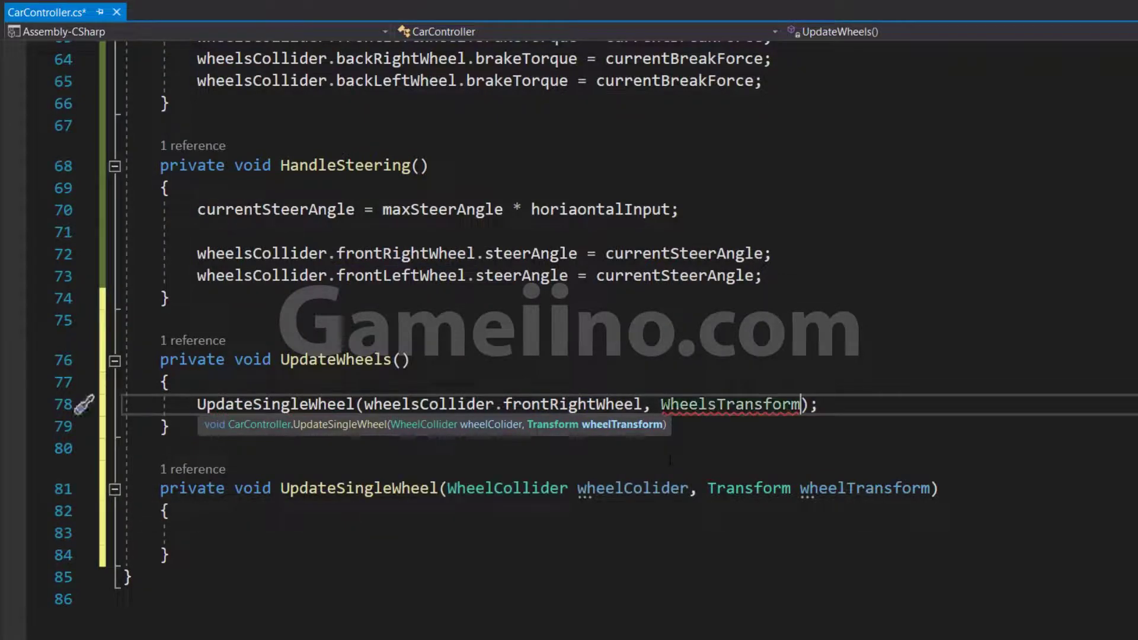
pyautogui.hotkey('ctrl', 'shift', 'Left')
pyautogui.doubleClick(671, 405)
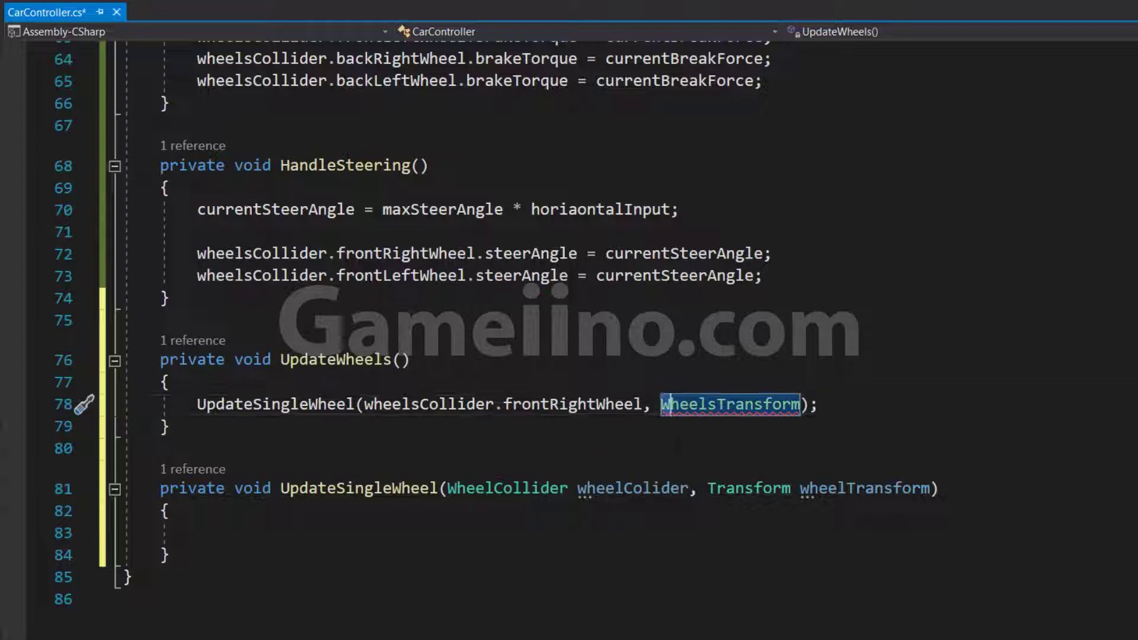
pyautogui.click(670, 405)
pyautogui.press('BackSpace')
pyautogui.write('w')
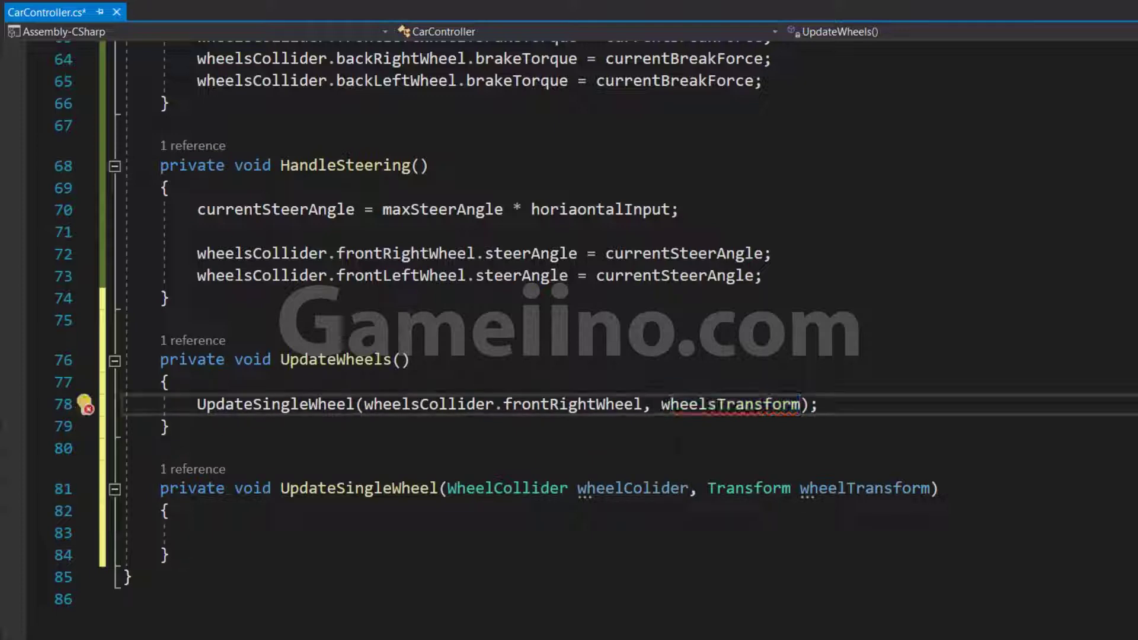
pyautogui.write('.')
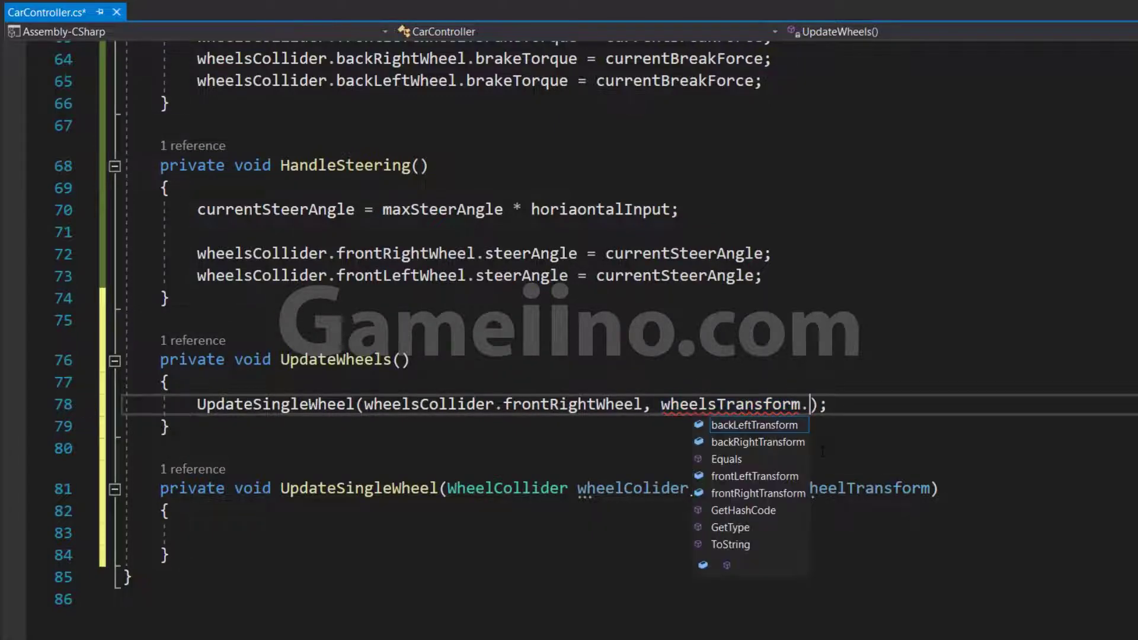
pyautogui.write('fro')
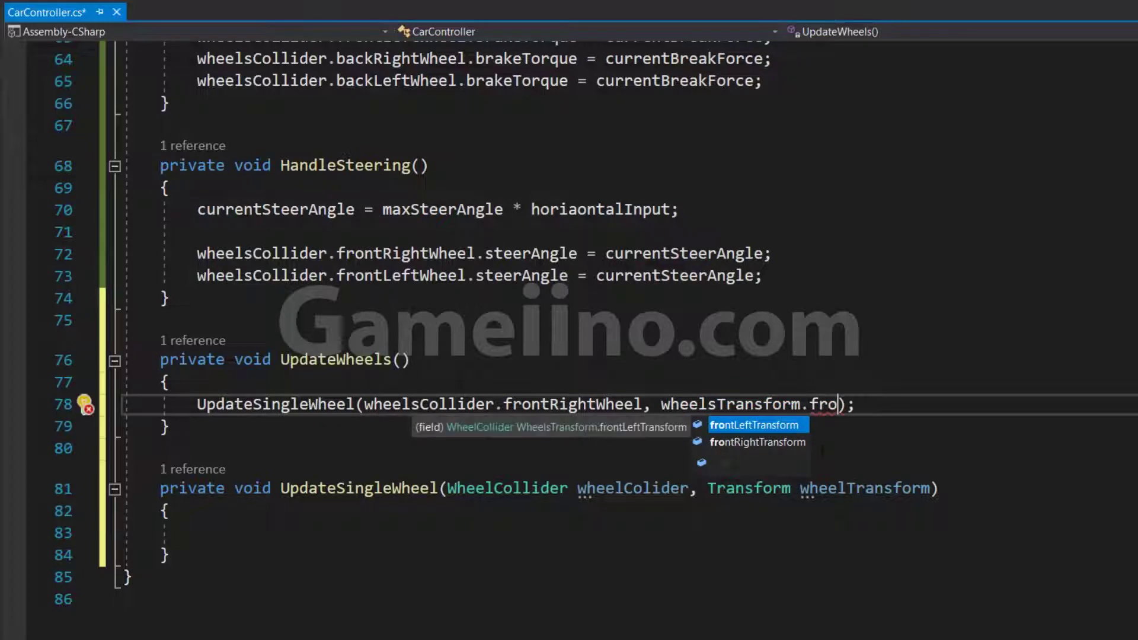
pyautogui.press('Down')
pyautogui.press('Tab')
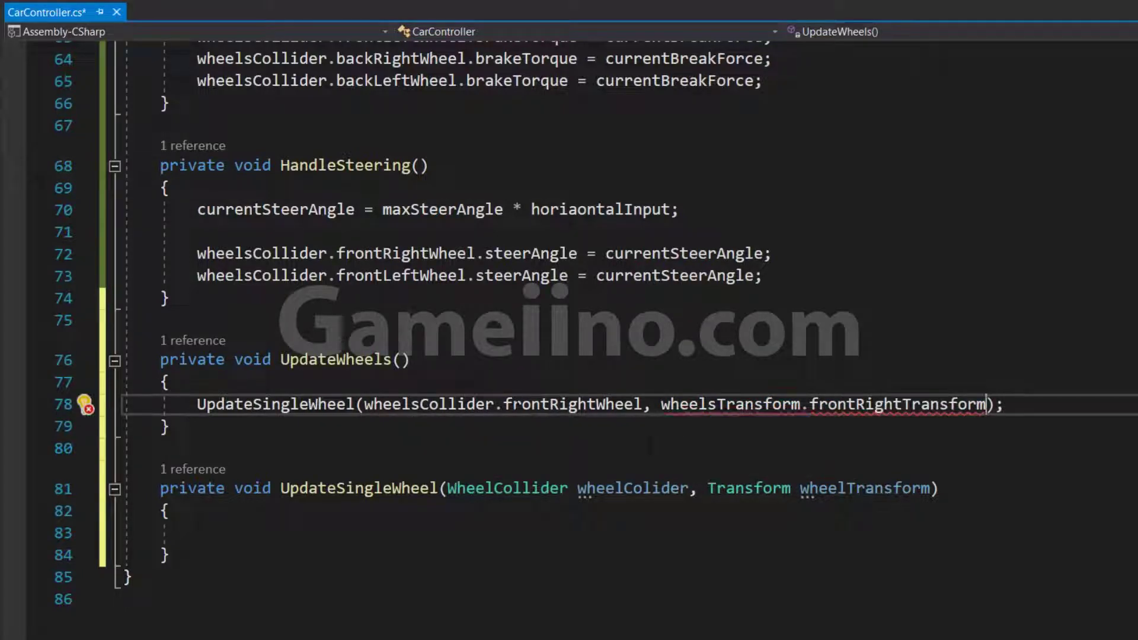
pyautogui.moveTo(503, 404); pyautogui.dragTo(643, 404)
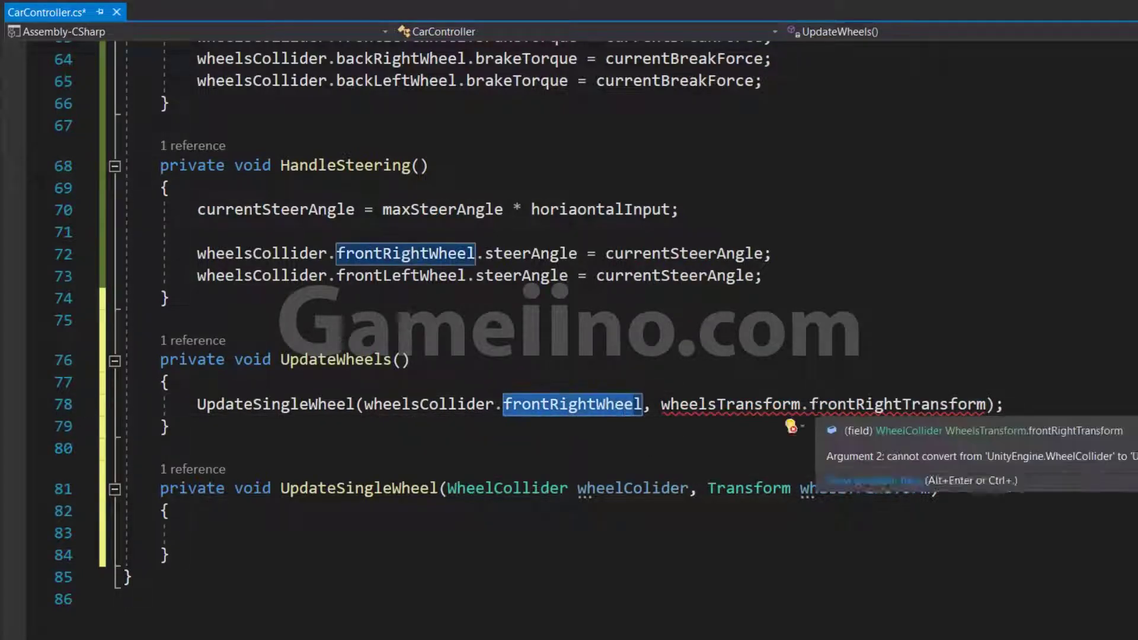
pyautogui.moveTo(809, 404); pyautogui.dragTo(986, 408)
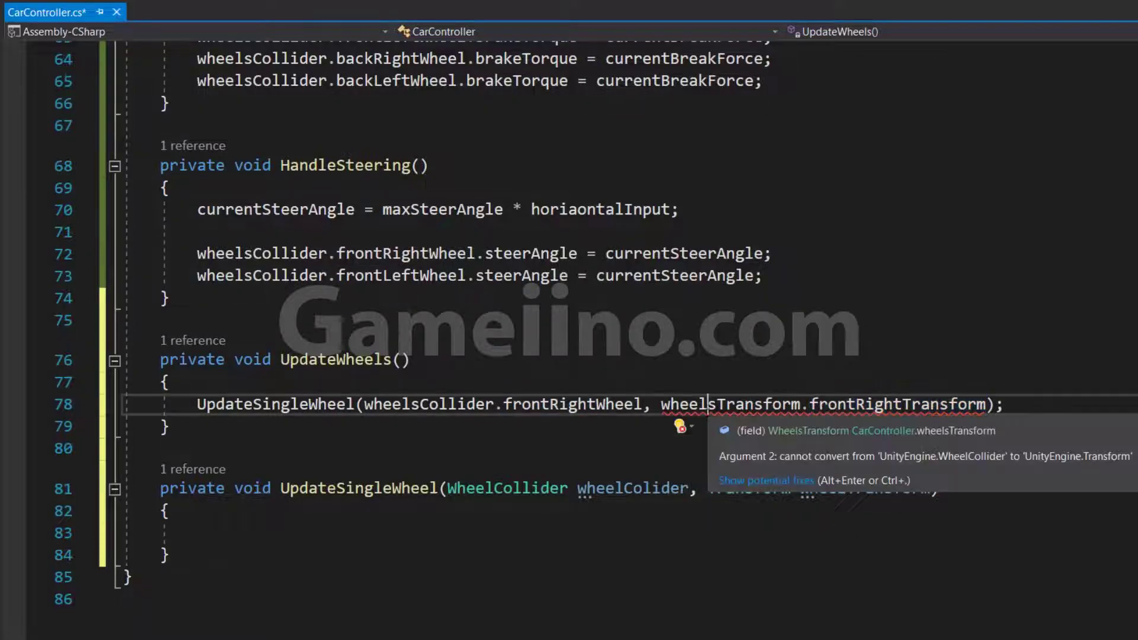
pyautogui.doubleClick(708, 405)
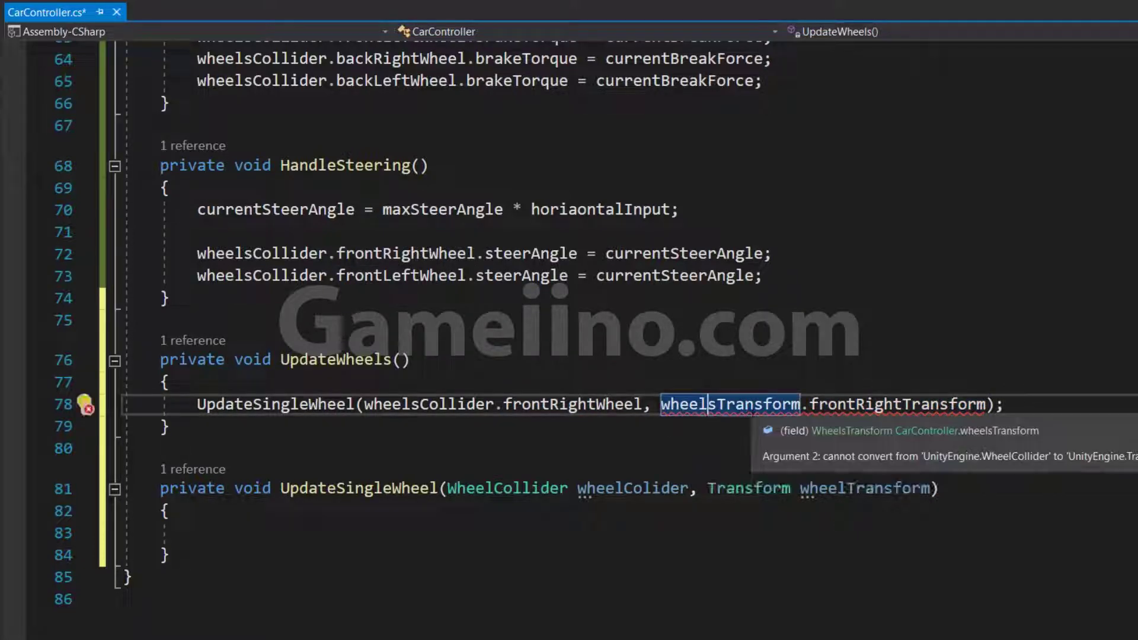
pyautogui.keyDown('ctrl'); pyautogui.click(898, 404); pyautogui.keyUp('ctrl')
# Retype all four WheelsTransform fields from WheelCollider to Transform and save the script
pyautogui.doubleClick(297, 354)
pyautogui.write('T')
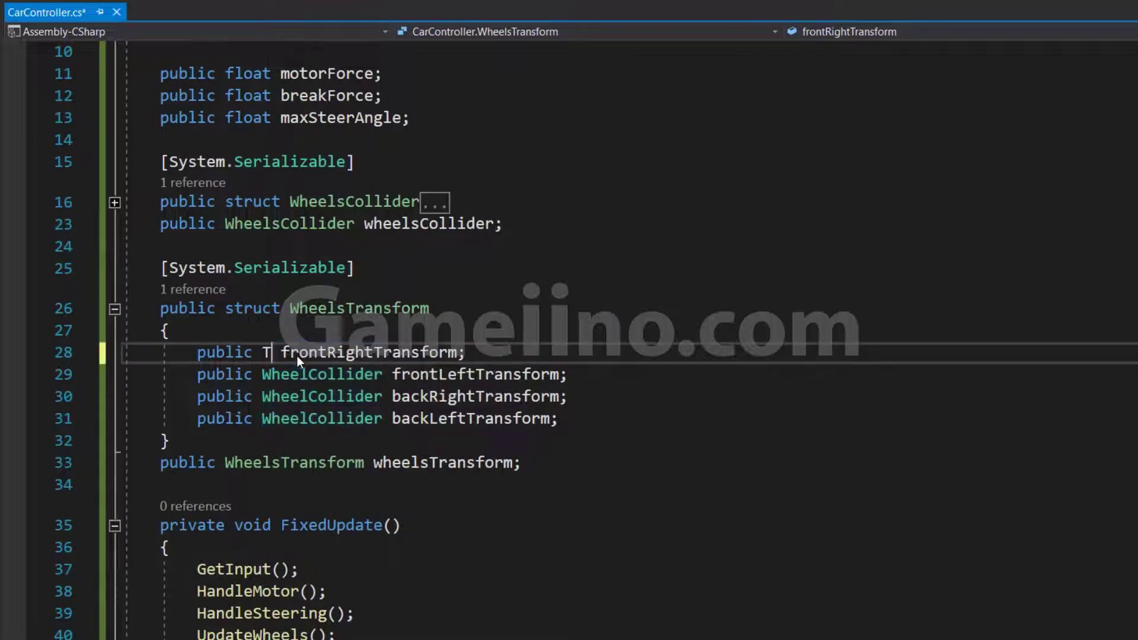
pyautogui.write('ra')
pyautogui.press('Tab')
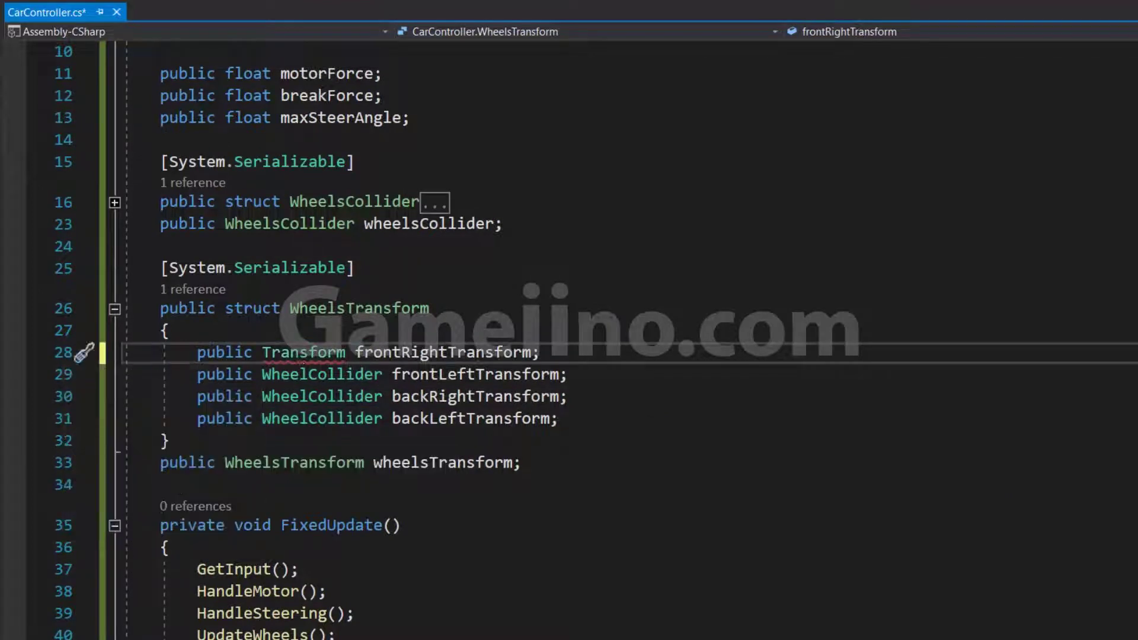
pyautogui.doubleClick(293, 356)
pyautogui.hotkey('ctrl', 'c')
pyautogui.doubleClick(295, 374)
pyautogui.hotkey('ctrl', 'v')
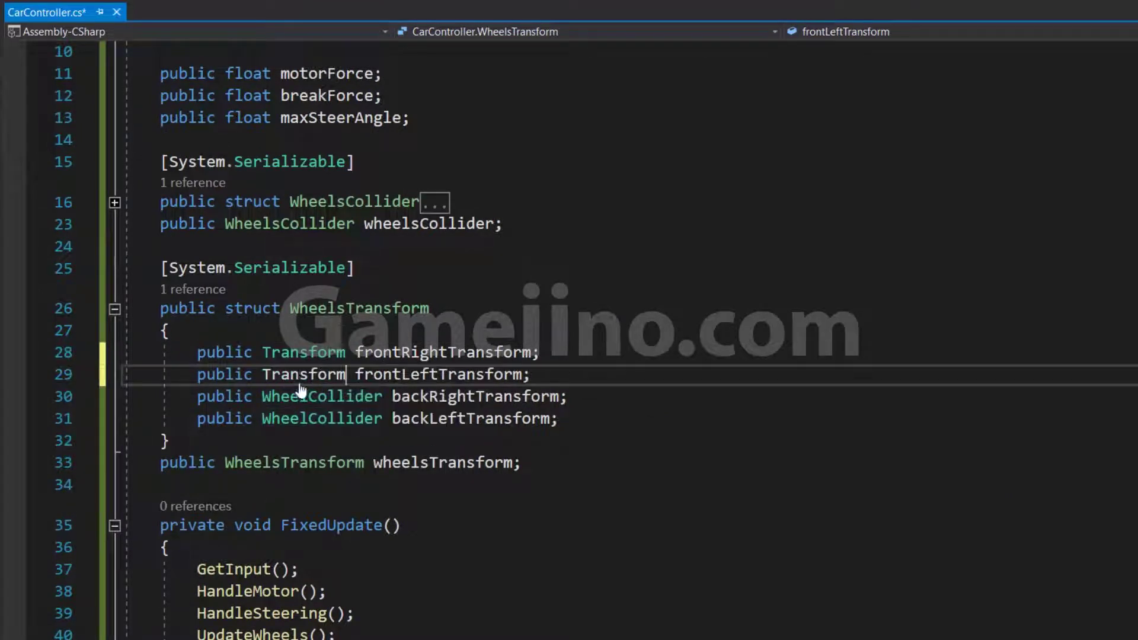
pyautogui.doubleClick(300, 396)
pyautogui.hotkey('ctrl', 'v')
pyautogui.doubleClick(309, 418)
pyautogui.hotkey('ctrl', 'v')
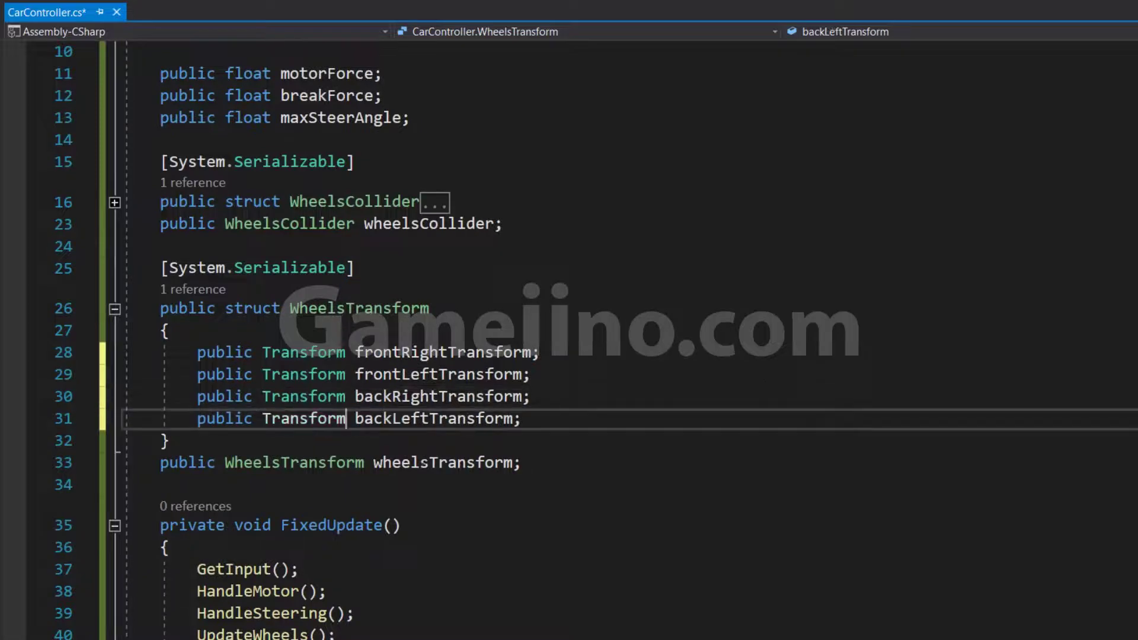
pyautogui.hotkey('ctrl', 's')
pyautogui.scroll(-6, 569, 332)
# Declare a local Vector3 pos at the start of UpdateSingleWheel
pyautogui.scroll(-14, 569, 332)
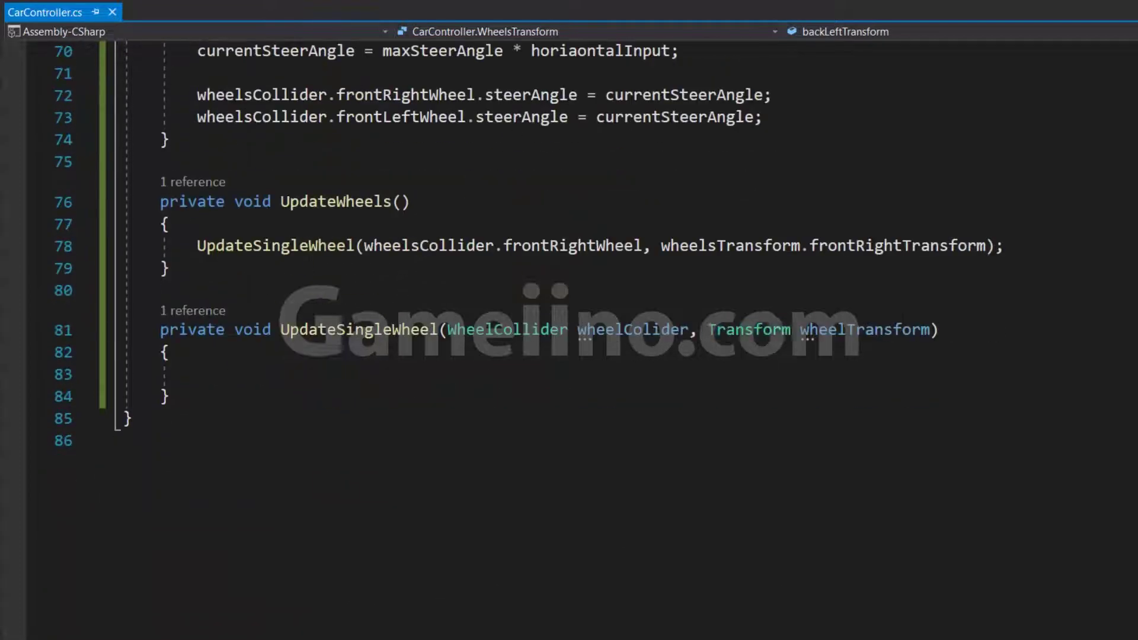
pyautogui.click(198, 374)
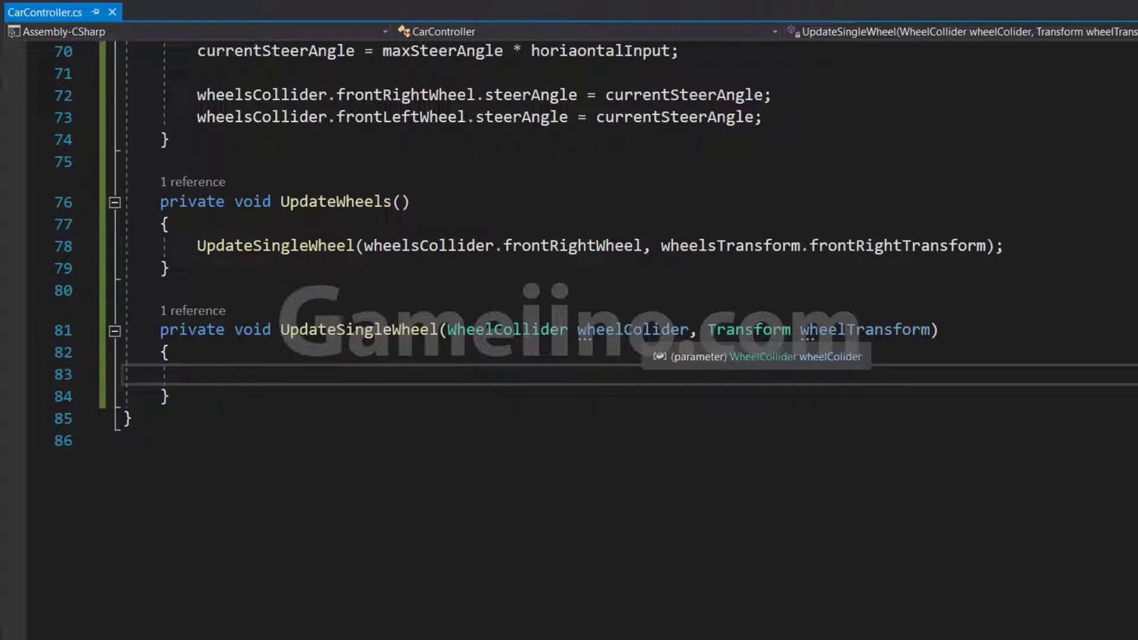
pyautogui.write('Ver')
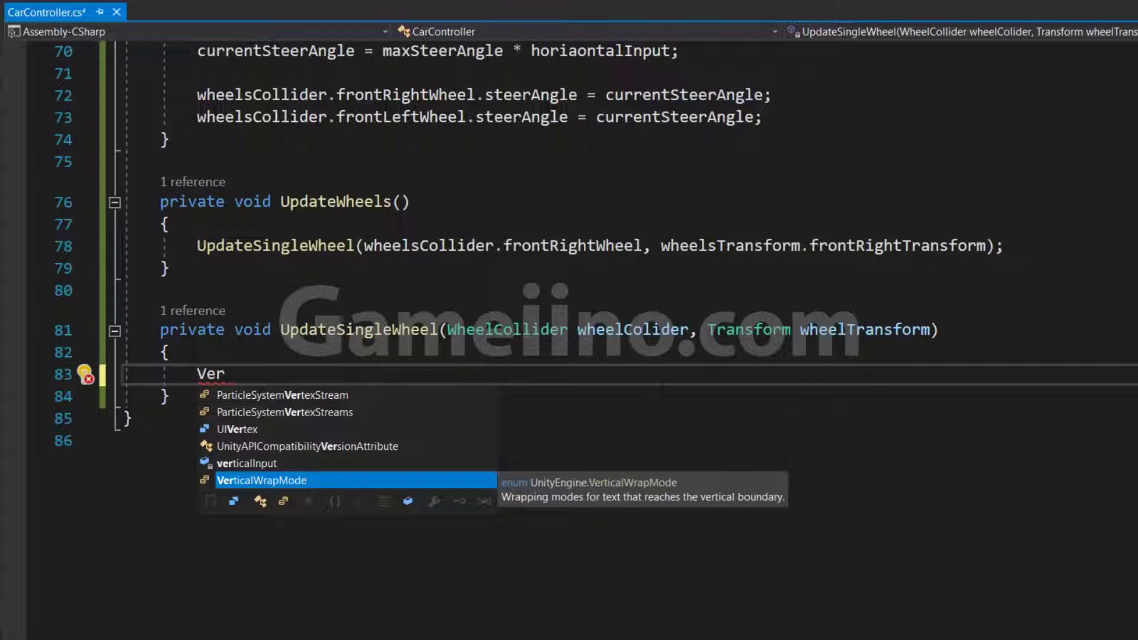
pyautogui.press('BackSpace')
pyautogui.write('c')
pyautogui.press('Down')
pyautogui.press('Down')
pyautogui.press('Tab')
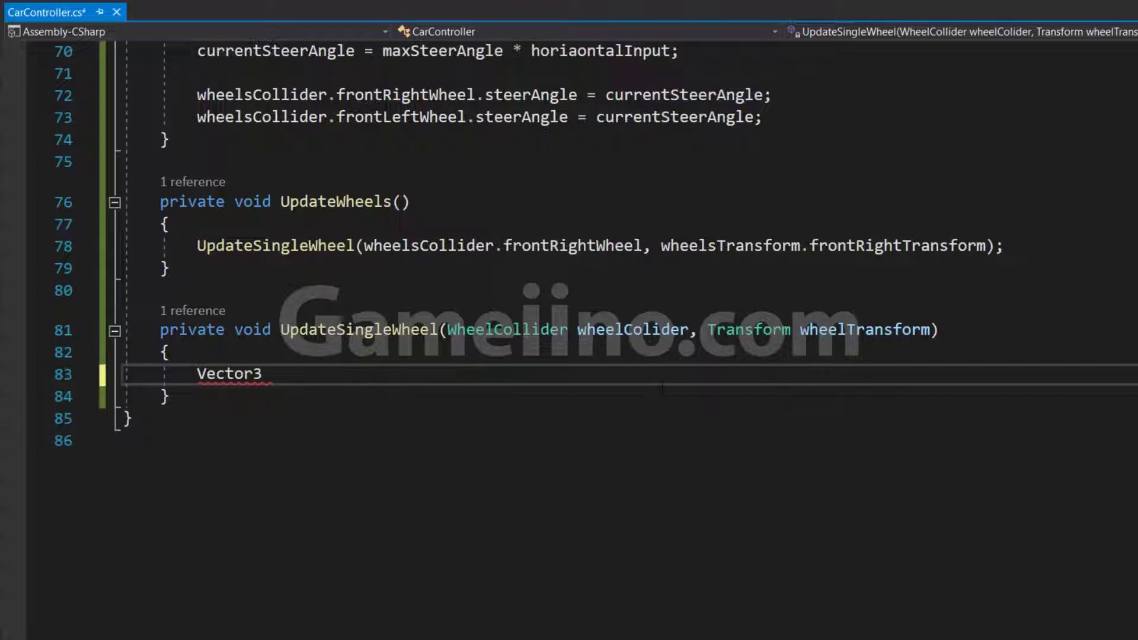
pyautogui.write('pos;')
pyautogui.press('Return')
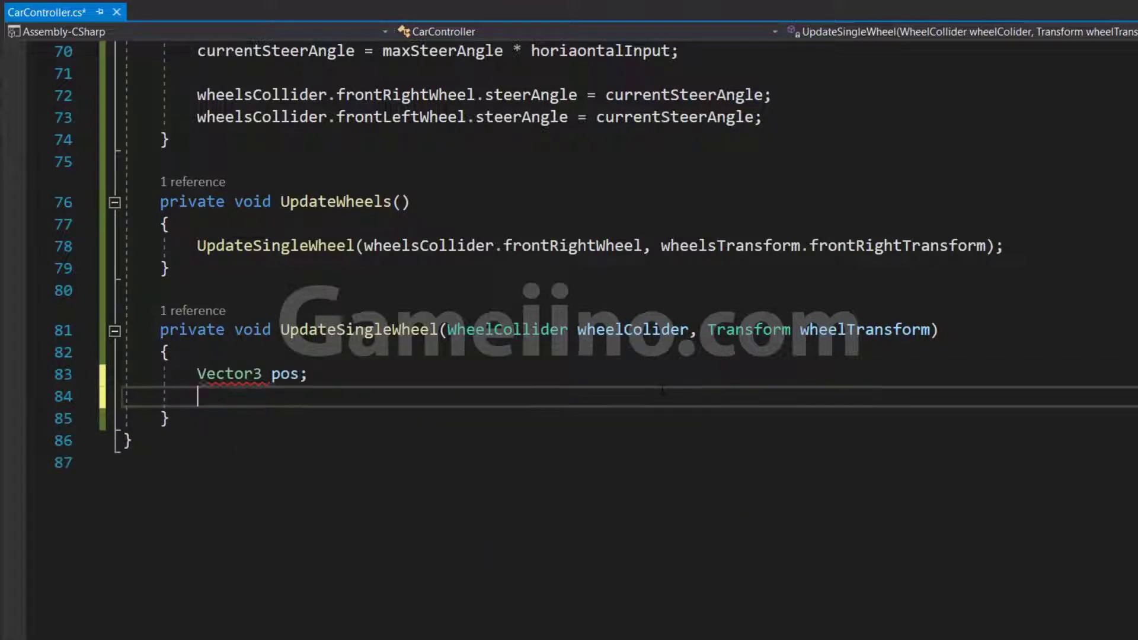
# Declare a Quaternion rot below it, followed by a blank line
pyautogui.write('Qu')
pyautogui.press('Down')
pyautogui.press('Down')
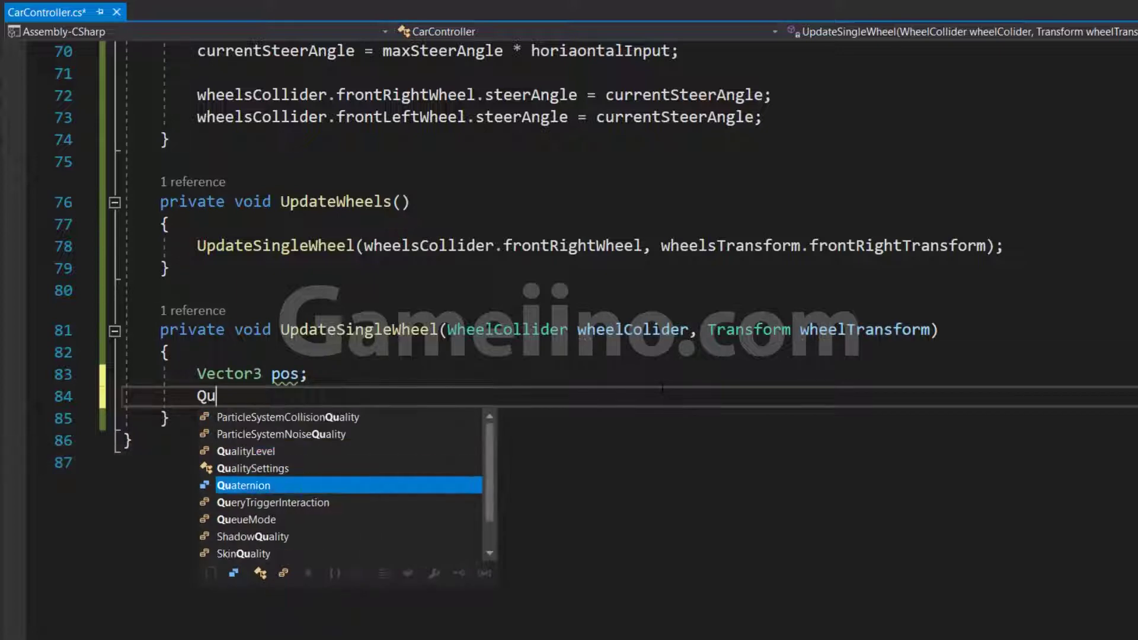
pyautogui.press('Tab')
pyautogui.write('ot')
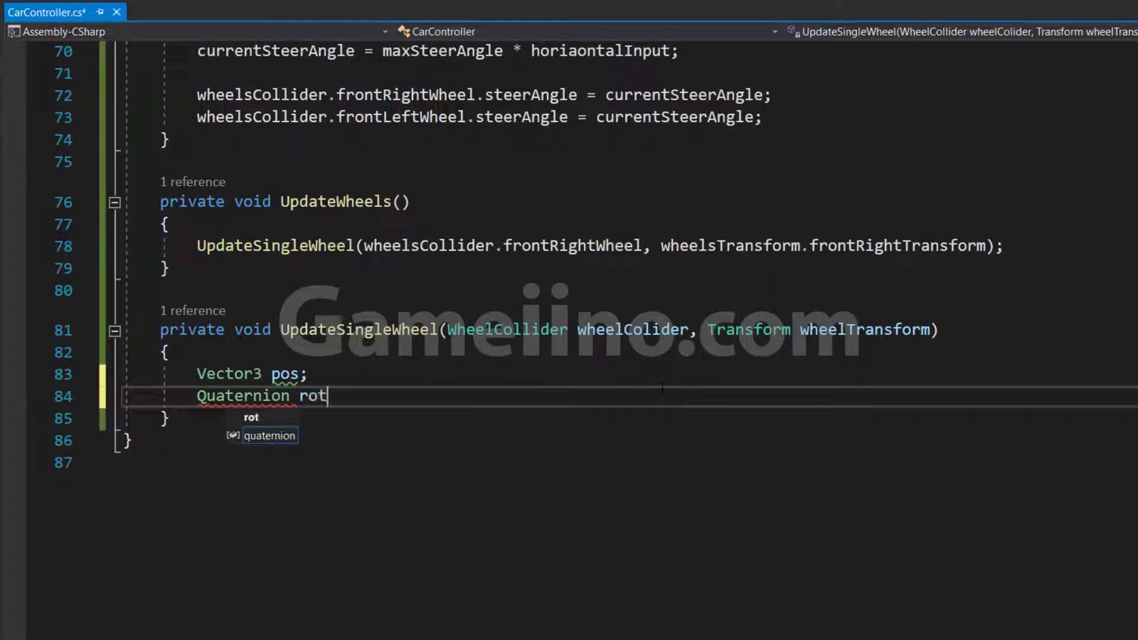
pyautogui.write(';')
pyautogui.press('Return')
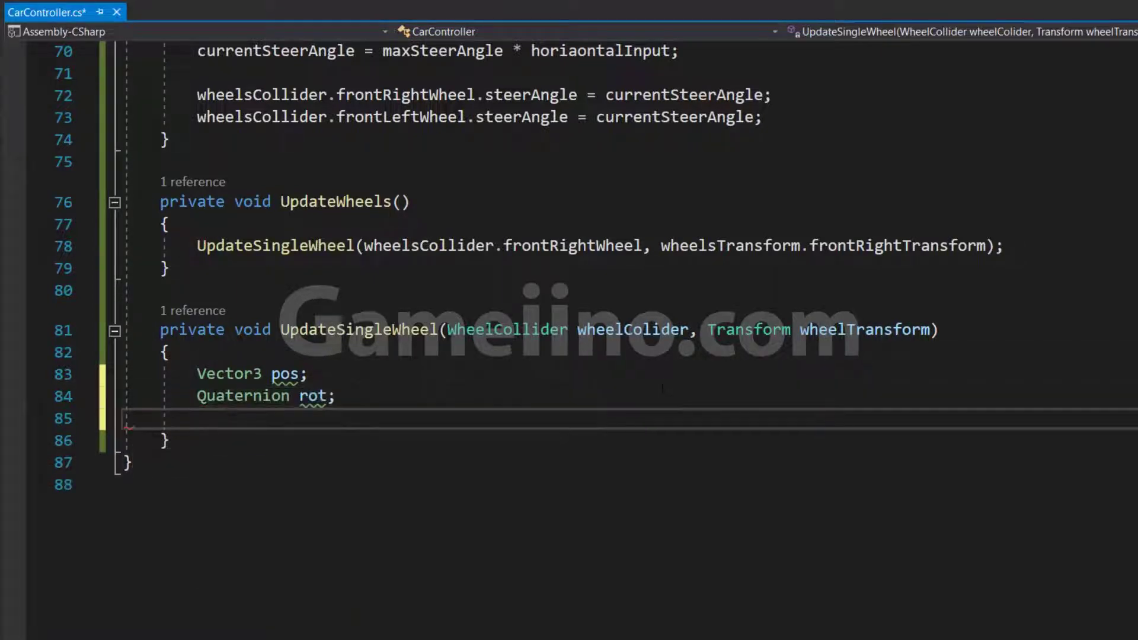
pyautogui.press('Return')
# Complete the call wheelColider.GetWorldPose(out pos, out rot) in UpdateSingleWheel
pyautogui.write('whee')
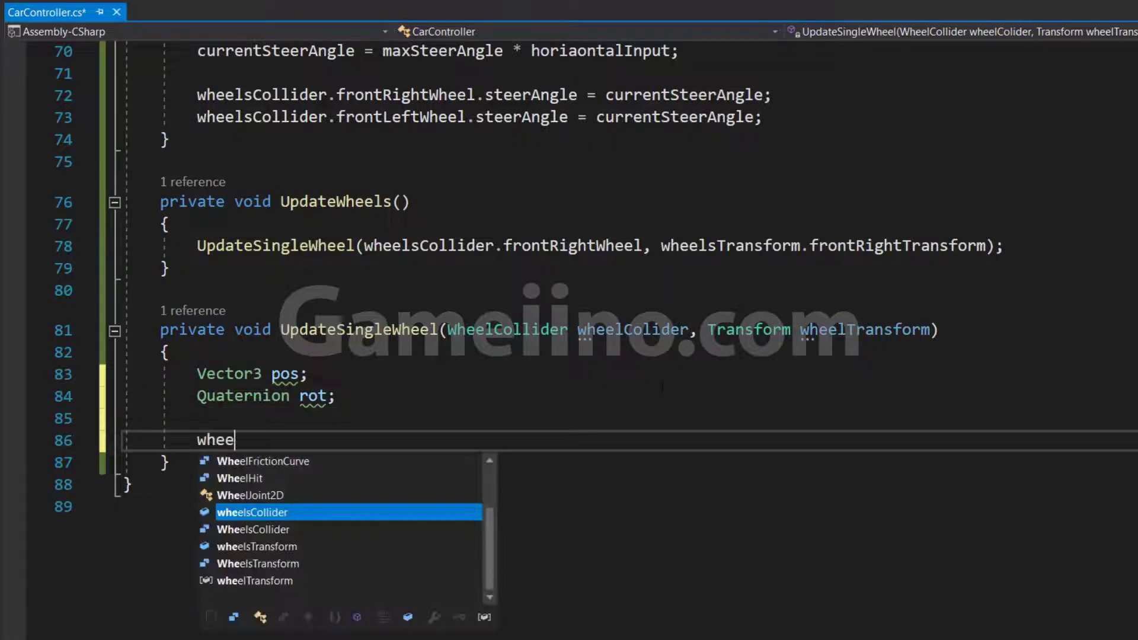
pyautogui.write('lColider.Get')
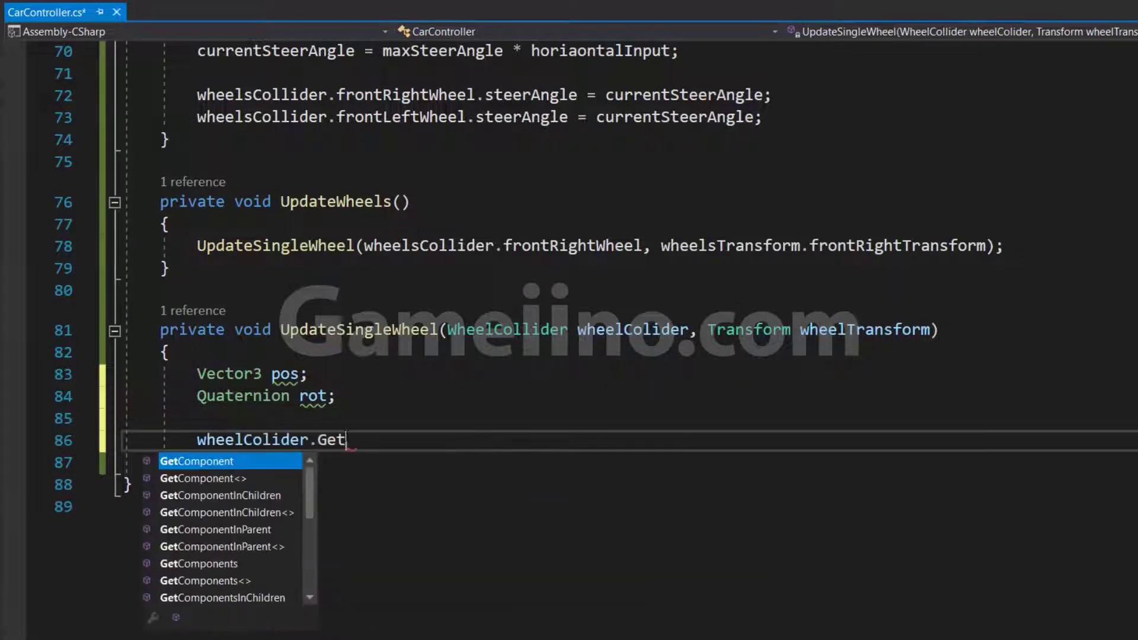
pyautogui.write('W')
pyautogui.press('Tab')
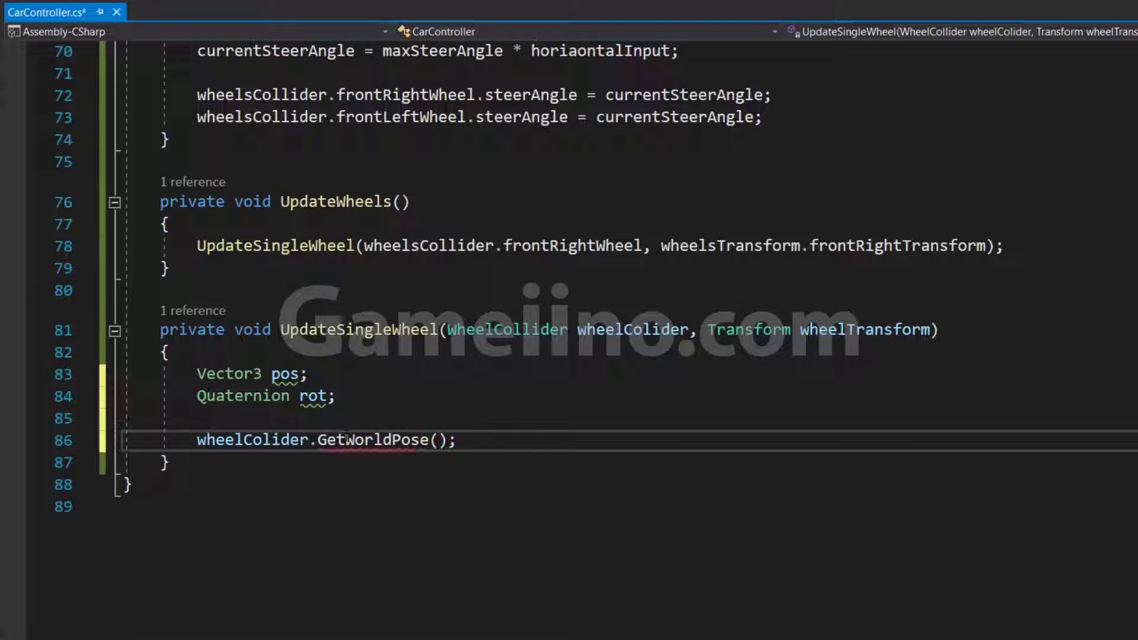
pyautogui.write('o')
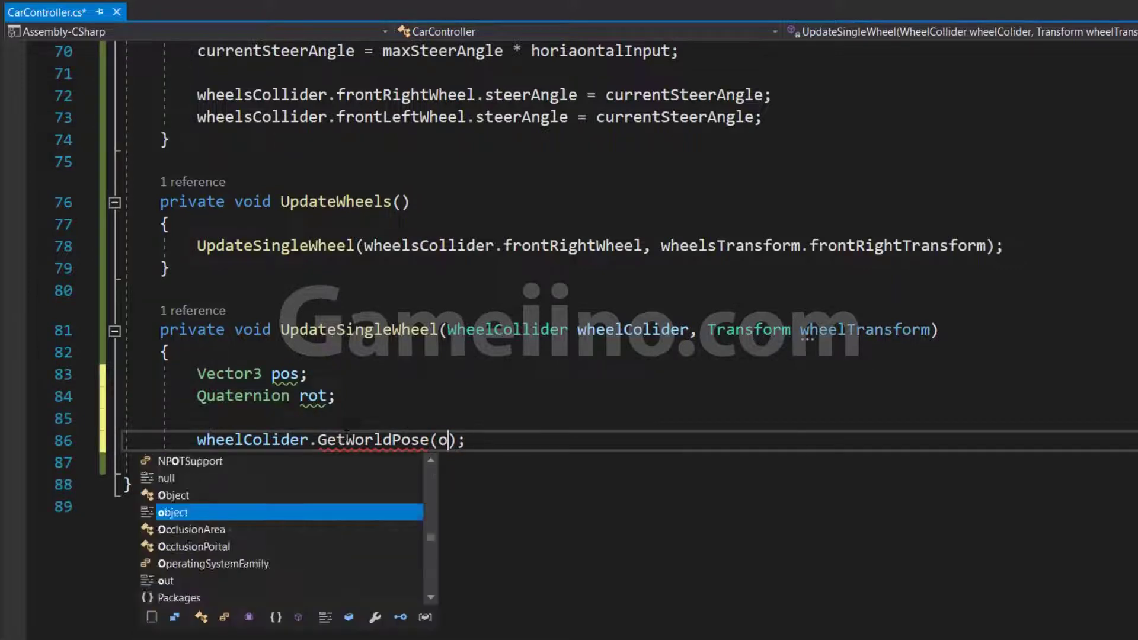
pyautogui.write('ut pos, ')
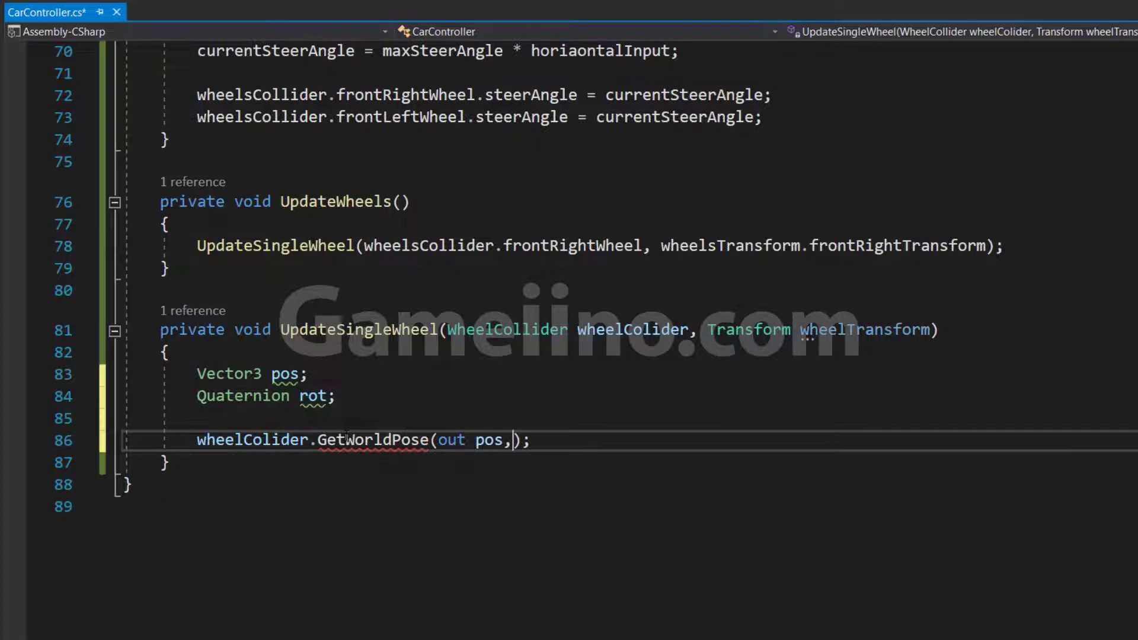
pyautogui.write('out ')
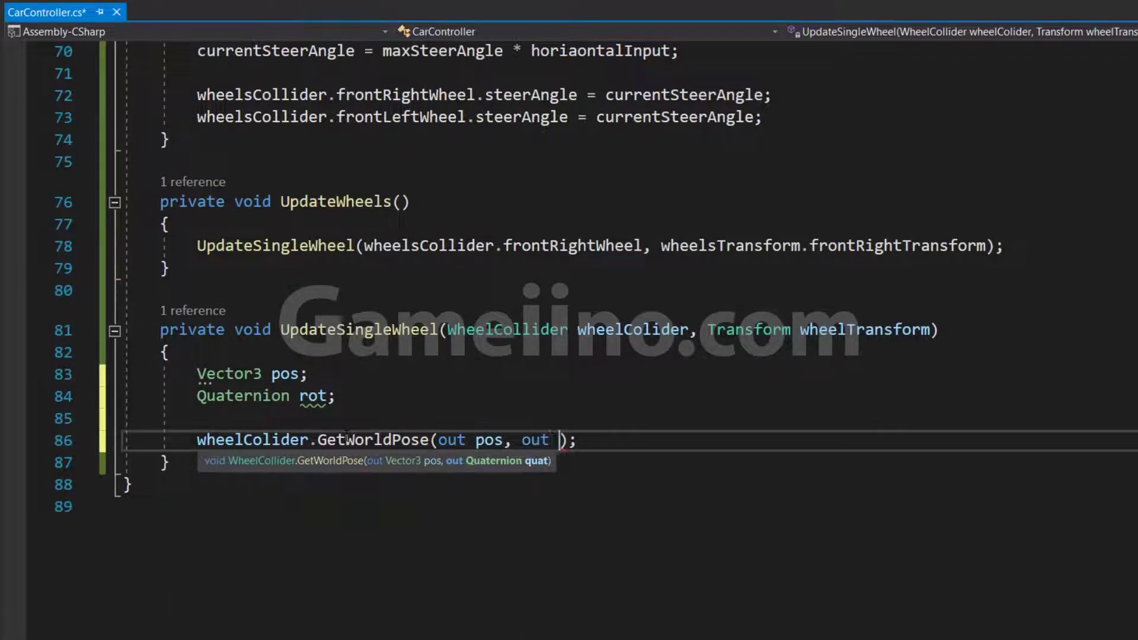
pyautogui.write('rot')
pyautogui.press('Escape')
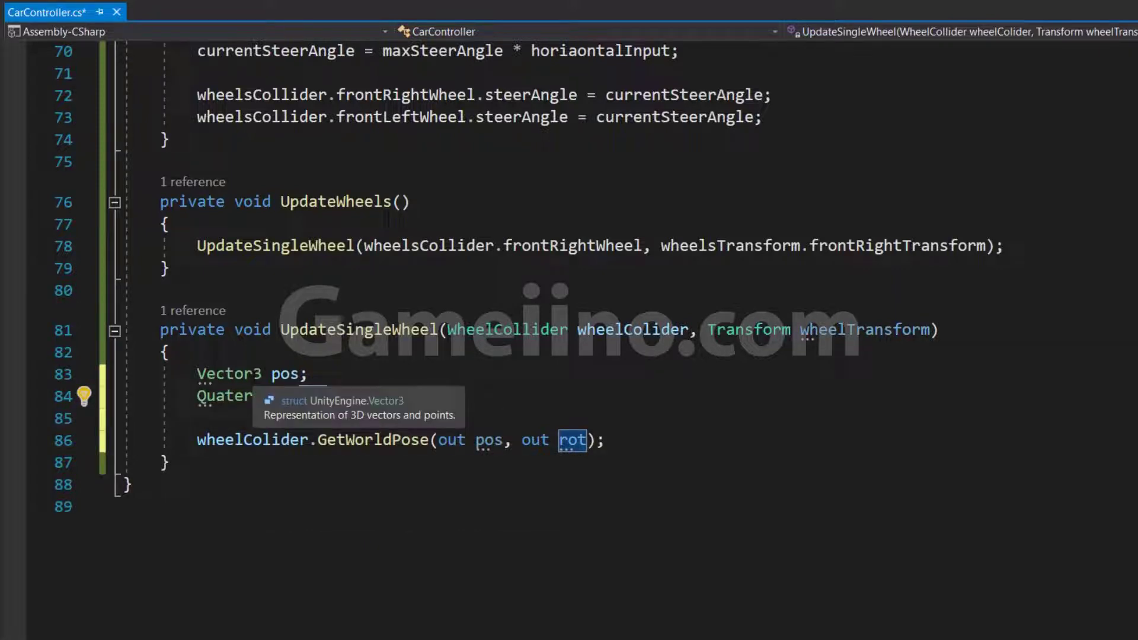
# Highlight the Vector3 pos and Quaternion rot declarations and each part of the GetWorldPose call
pyautogui.moveTo(198, 374); pyautogui.dragTo(310, 374)
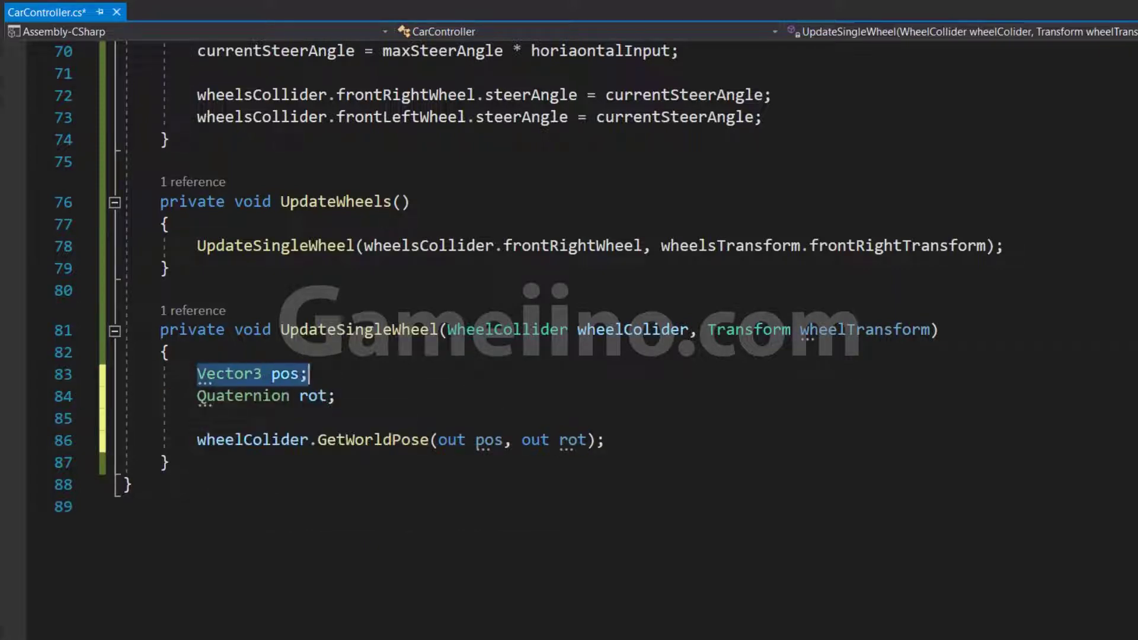
pyautogui.moveTo(198, 396); pyautogui.dragTo(329, 396)
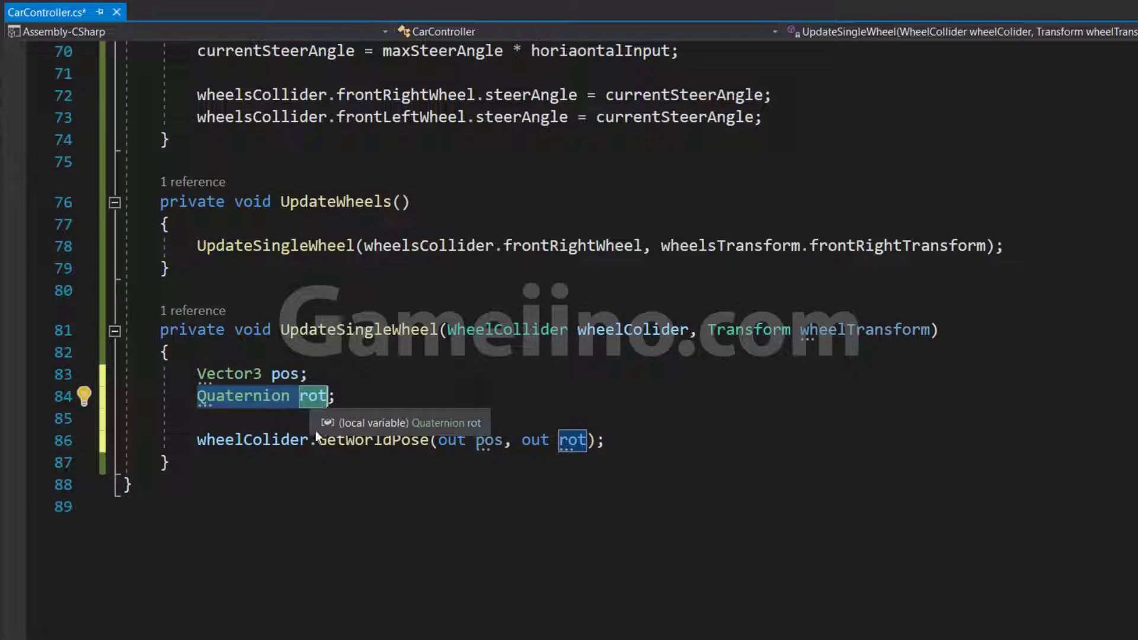
pyautogui.click(265, 440)
pyautogui.moveTo(197, 440); pyautogui.dragTo(315, 442)
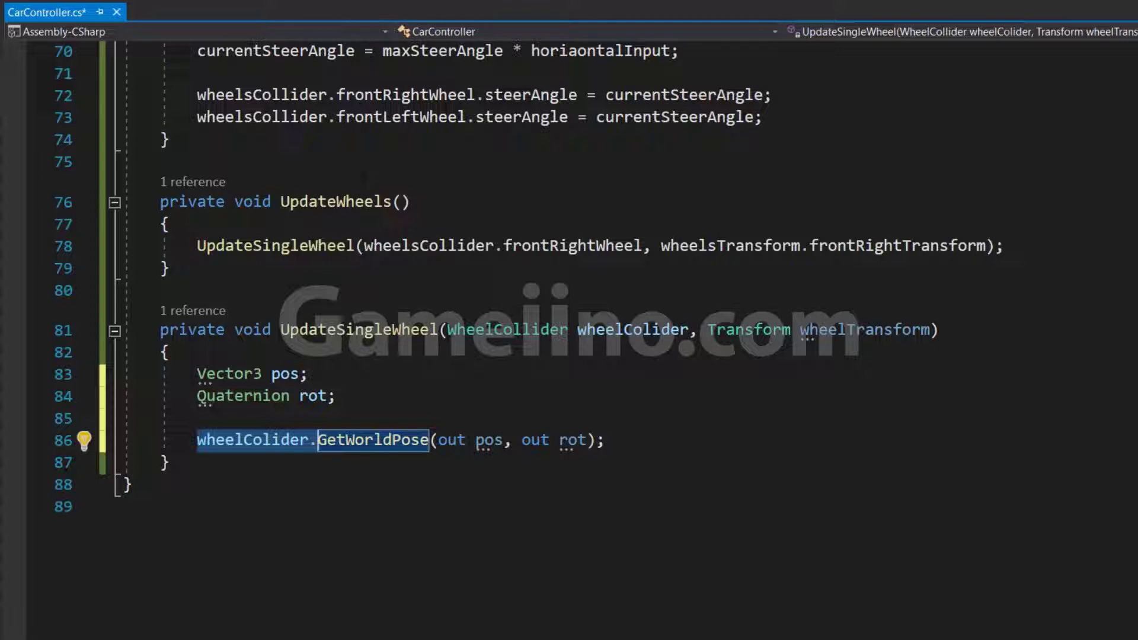
pyautogui.doubleClick(376, 440)
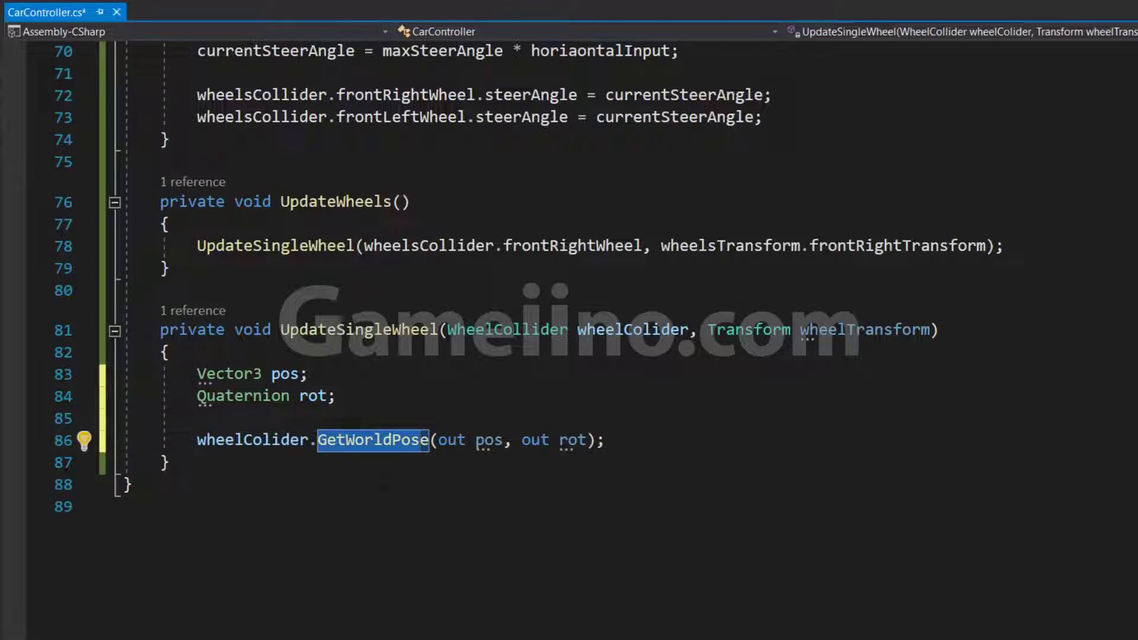
pyautogui.doubleClick(451, 440)
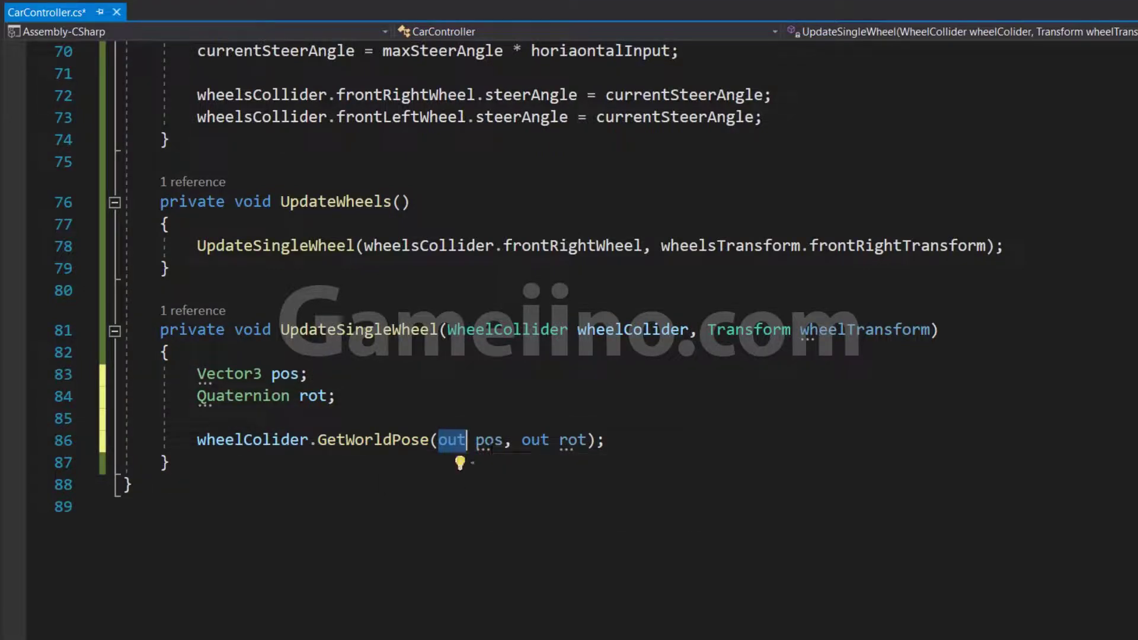
pyautogui.doubleClick(489, 439)
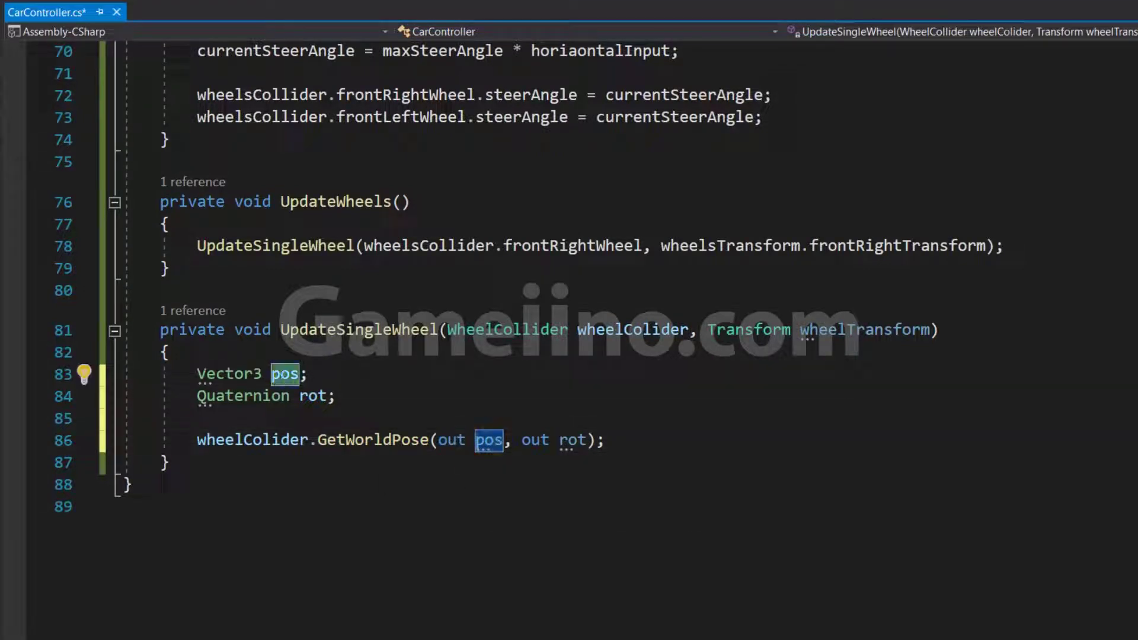
pyautogui.moveTo(308, 440); pyautogui.dragTo(439, 440)
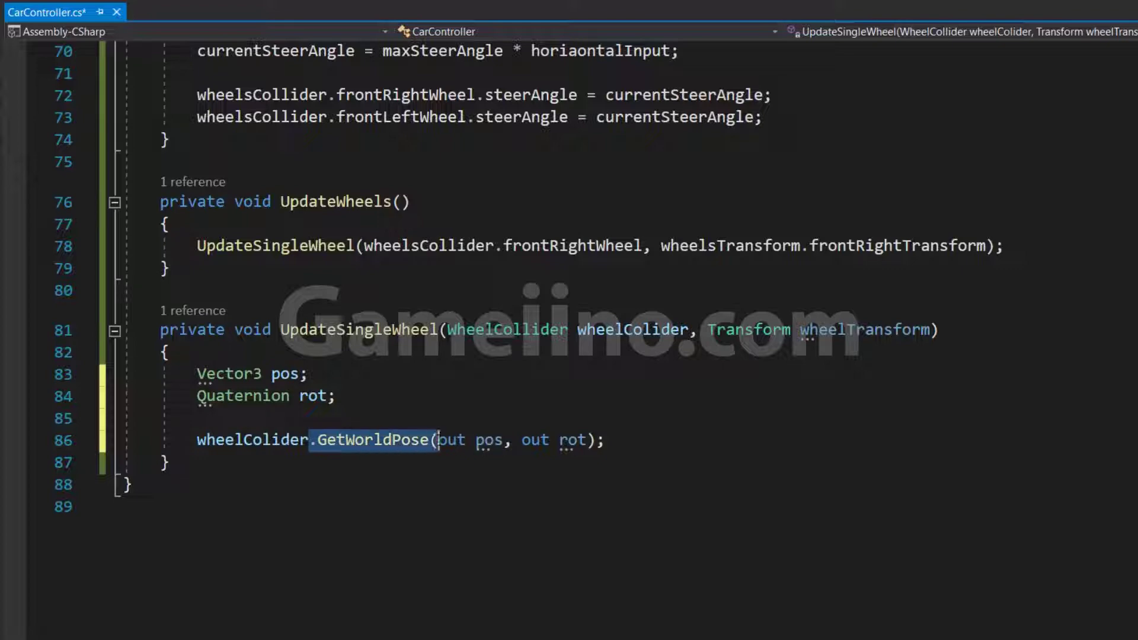
# Trace references to pos, rot and wheelColider, and how frontRightTransform maps to wheelTransform
pyautogui.click(287, 379)
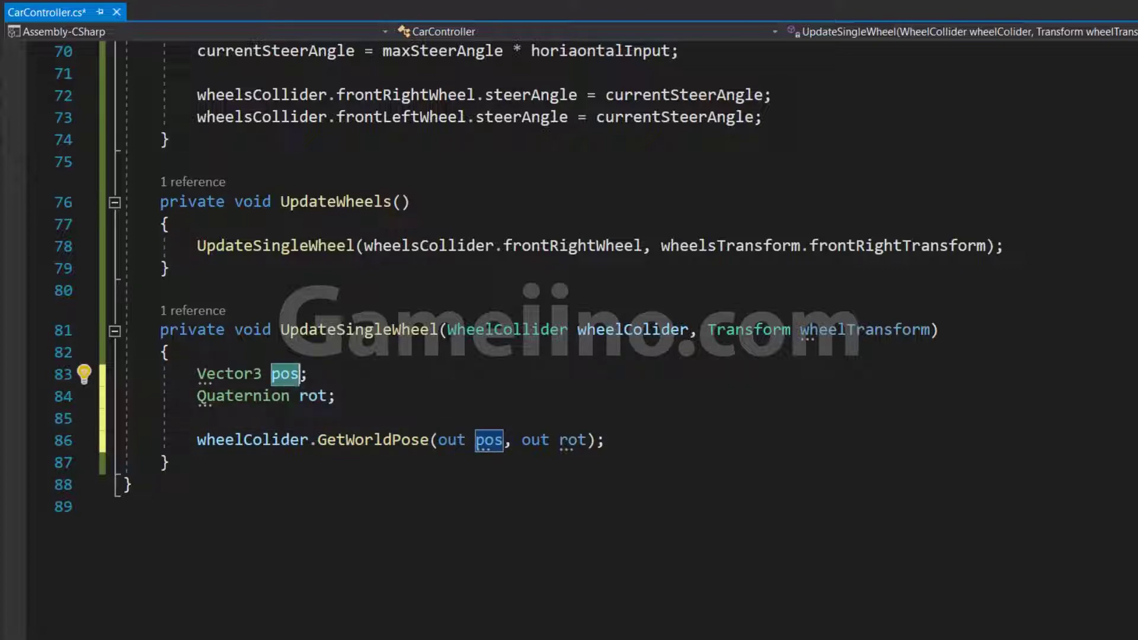
pyautogui.moveTo(197, 440); pyautogui.dragTo(328, 439)
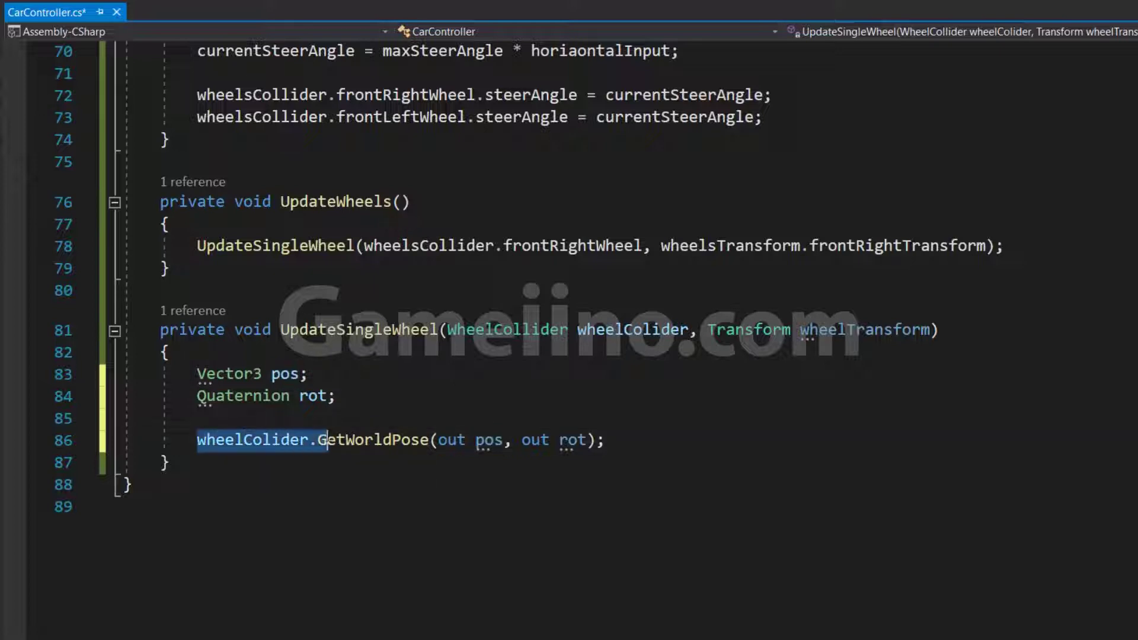
pyautogui.click(326, 396)
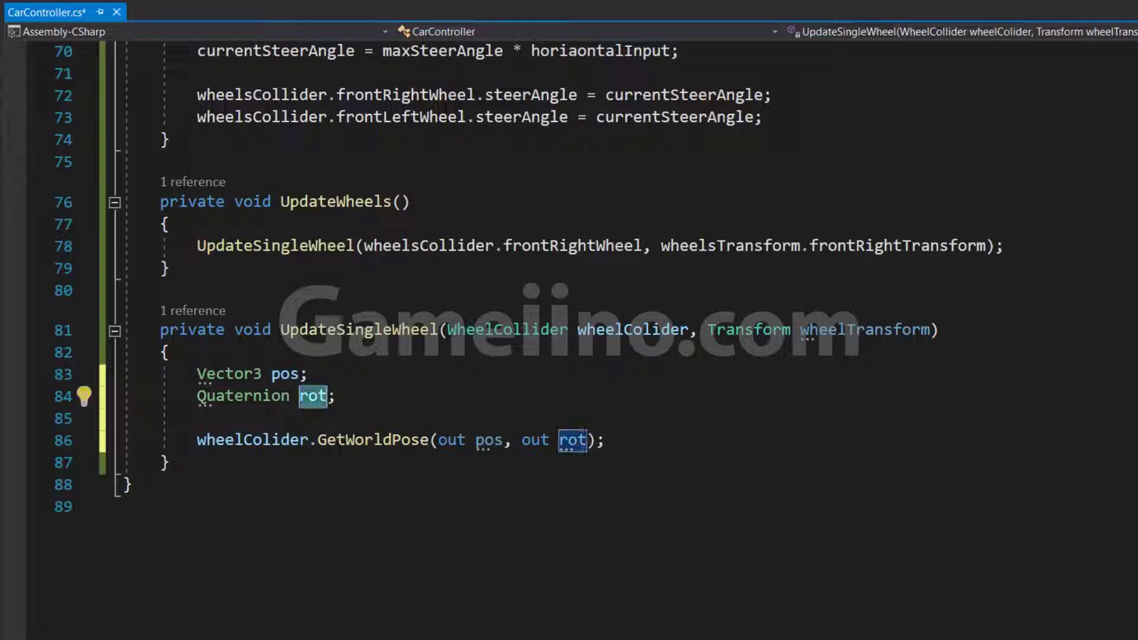
pyautogui.moveTo(197, 440); pyautogui.dragTo(272, 439)
pyautogui.doubleClick(291, 440)
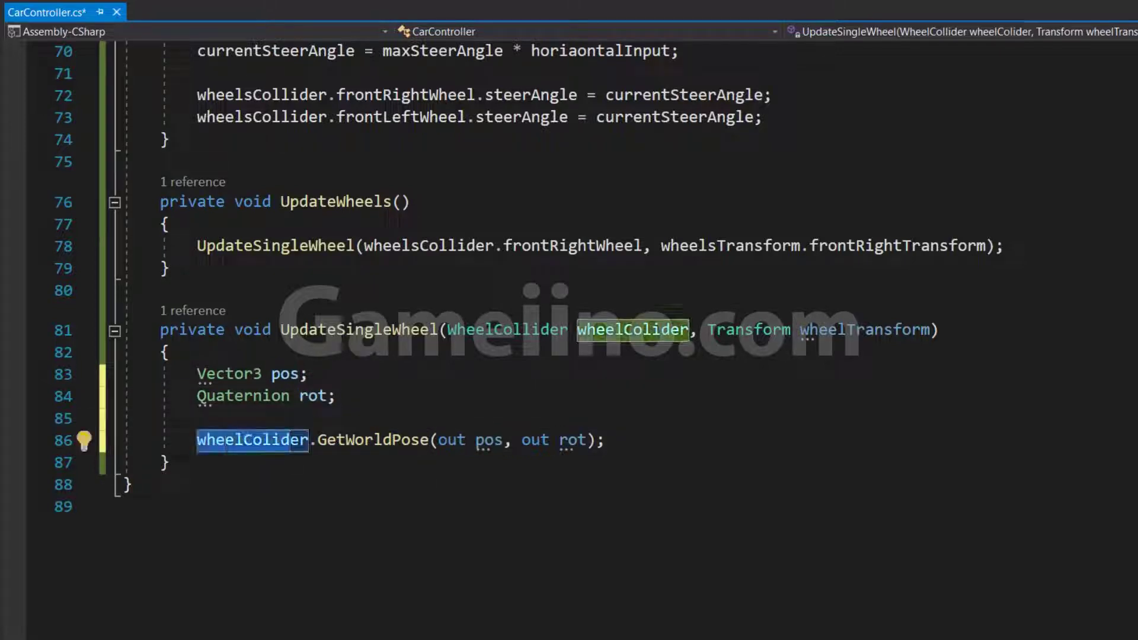
pyautogui.moveTo(809, 246); pyautogui.dragTo(921, 245)
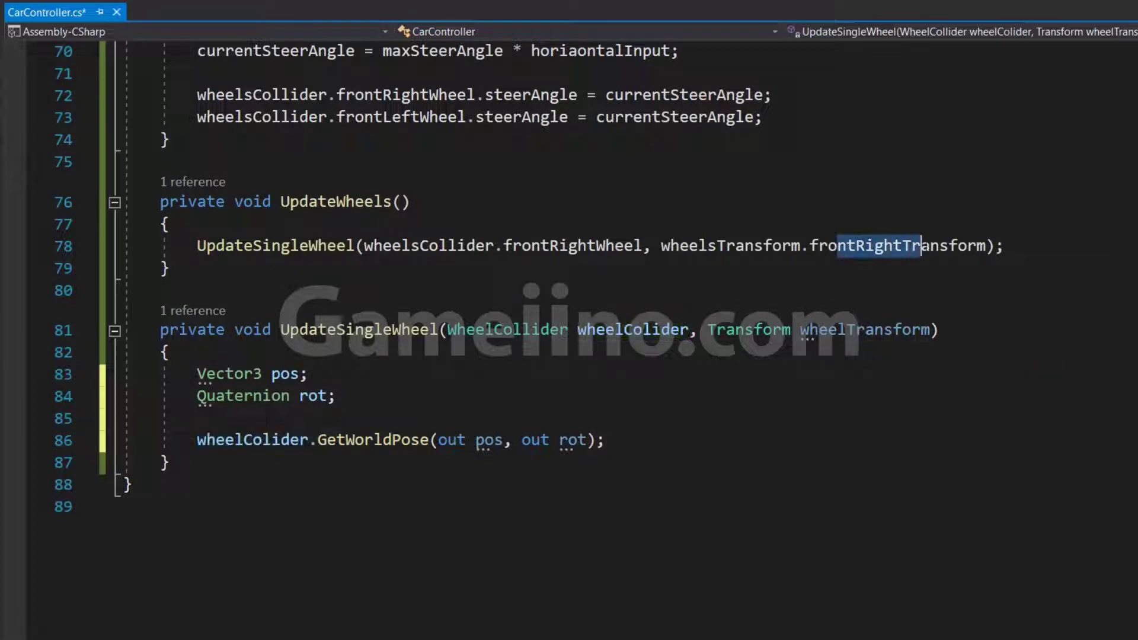
pyautogui.doubleClick(921, 245)
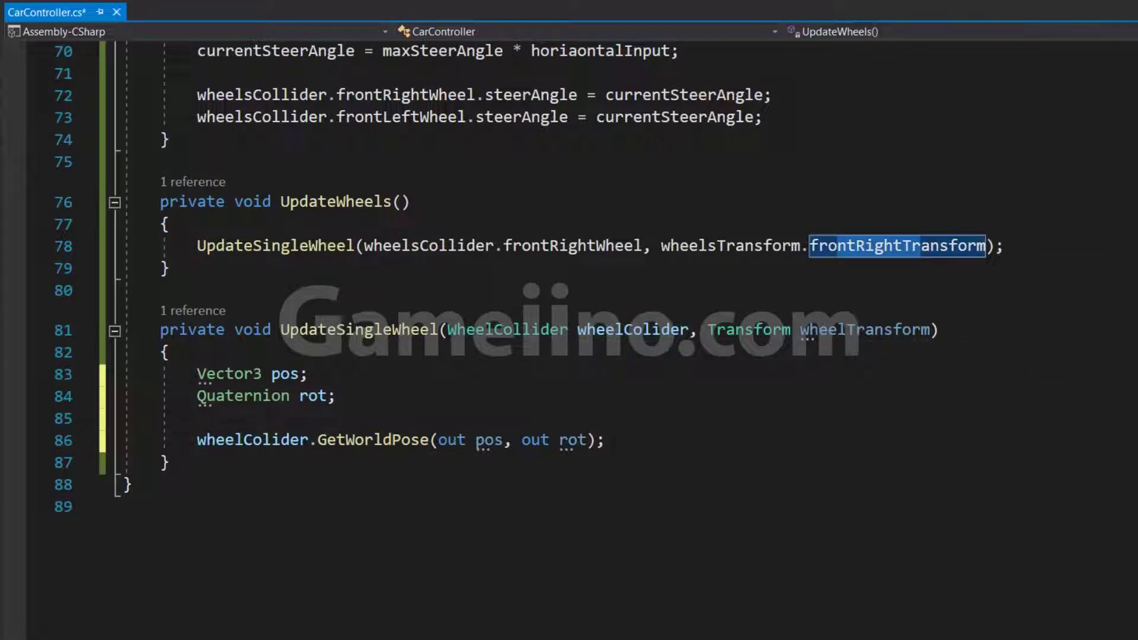
pyautogui.doubleClick(884, 330)
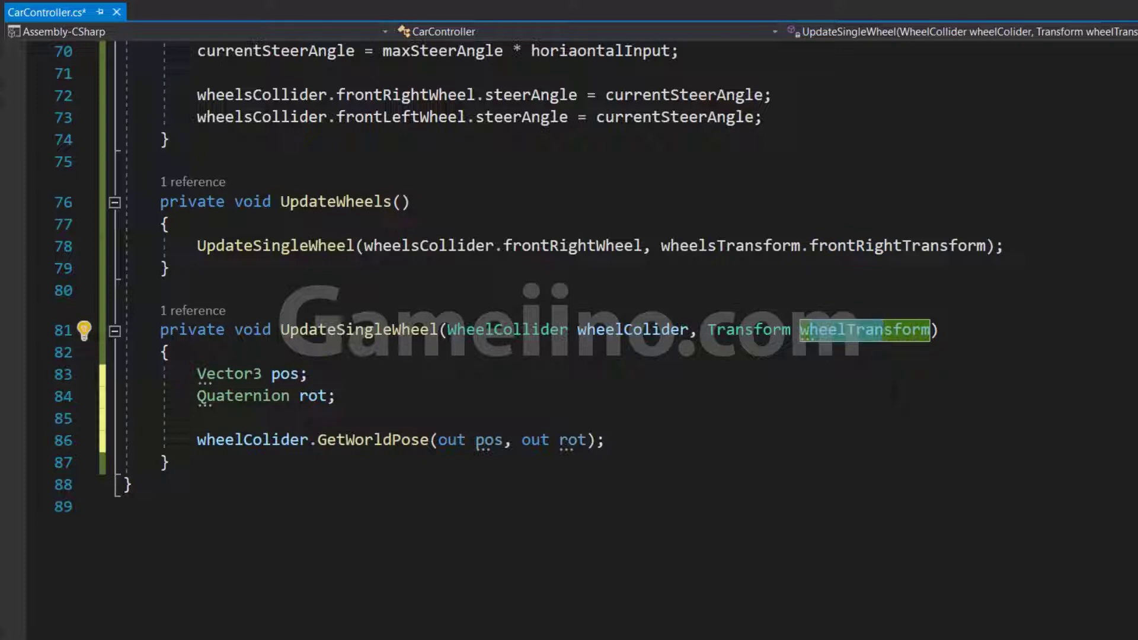
pyautogui.click(625, 444)
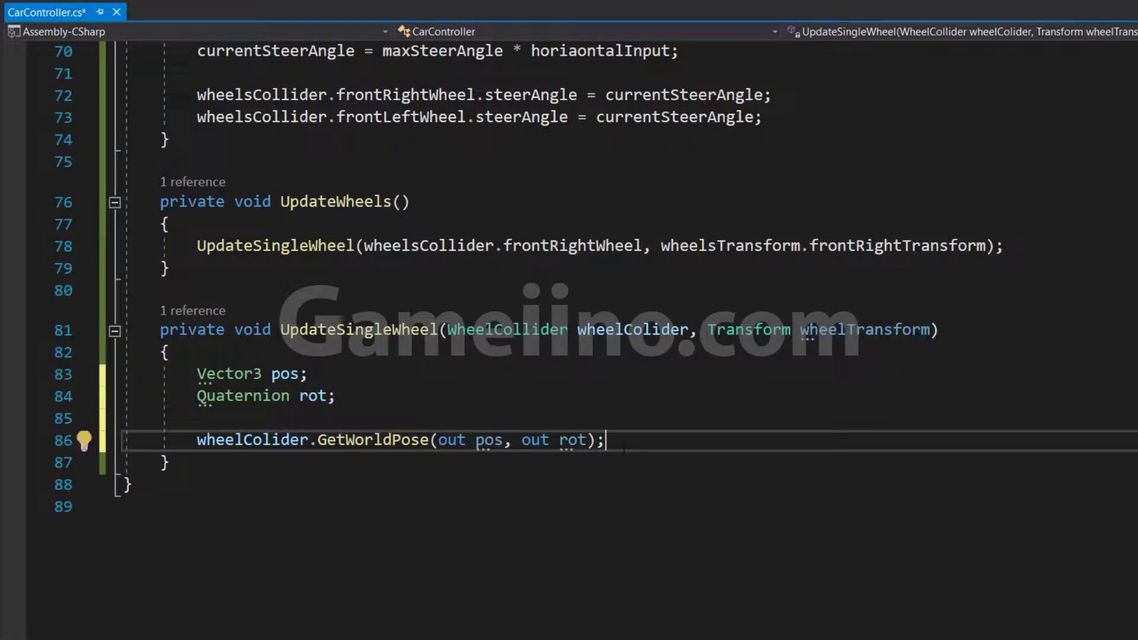
# Add wheelTransform.position = pos and wheelTransform.rotation = rot, then save CarController.cs
pyautogui.press('Return')
pyautogui.press('Return')
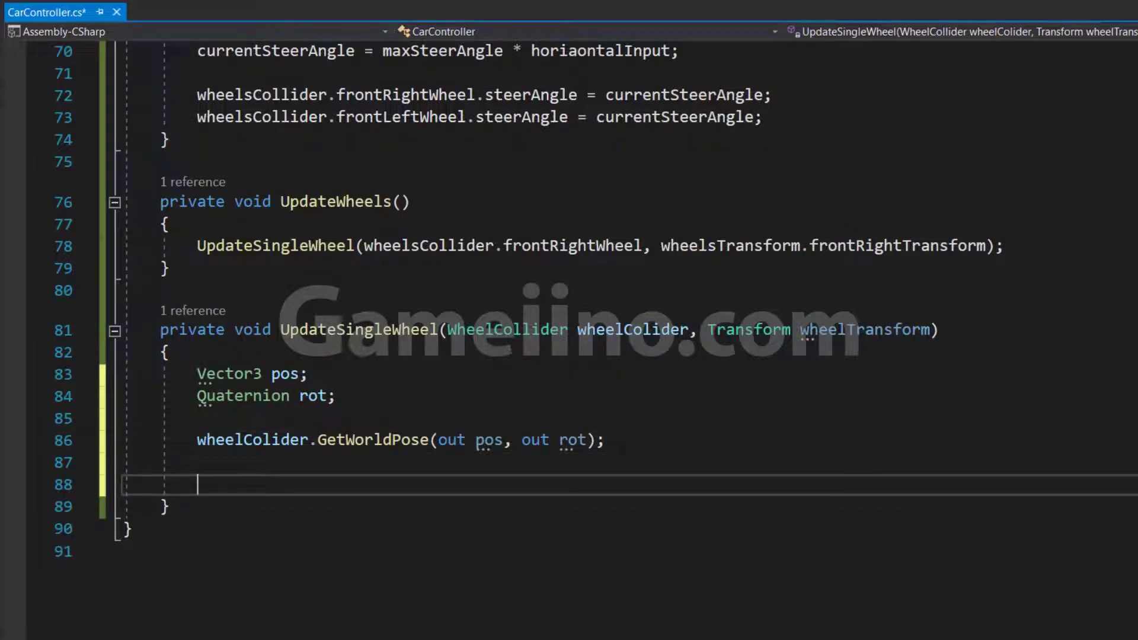
pyautogui.write('wheelTransform.po')
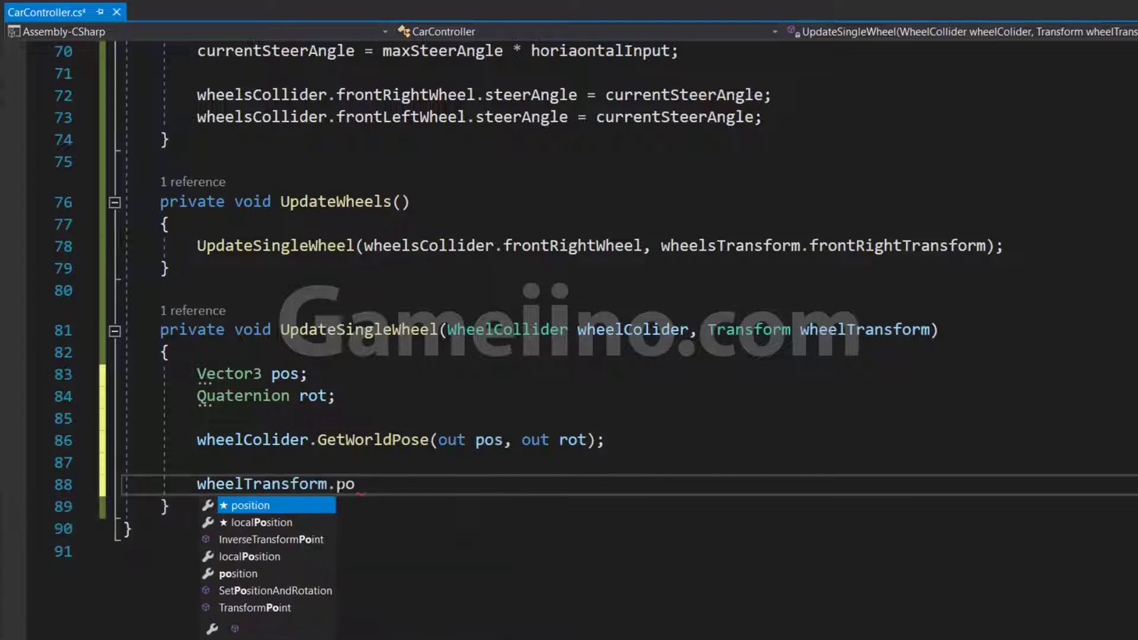
pyautogui.press('Tab')
pyautogui.write('= ')
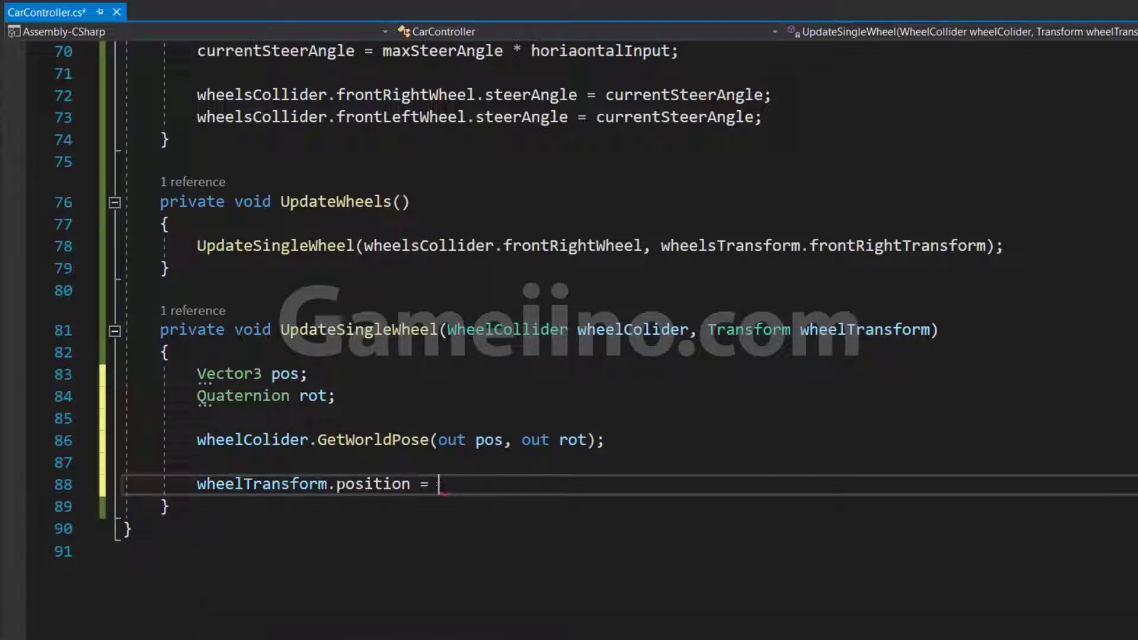
pyautogui.write('pos;')
pyautogui.press('Return')
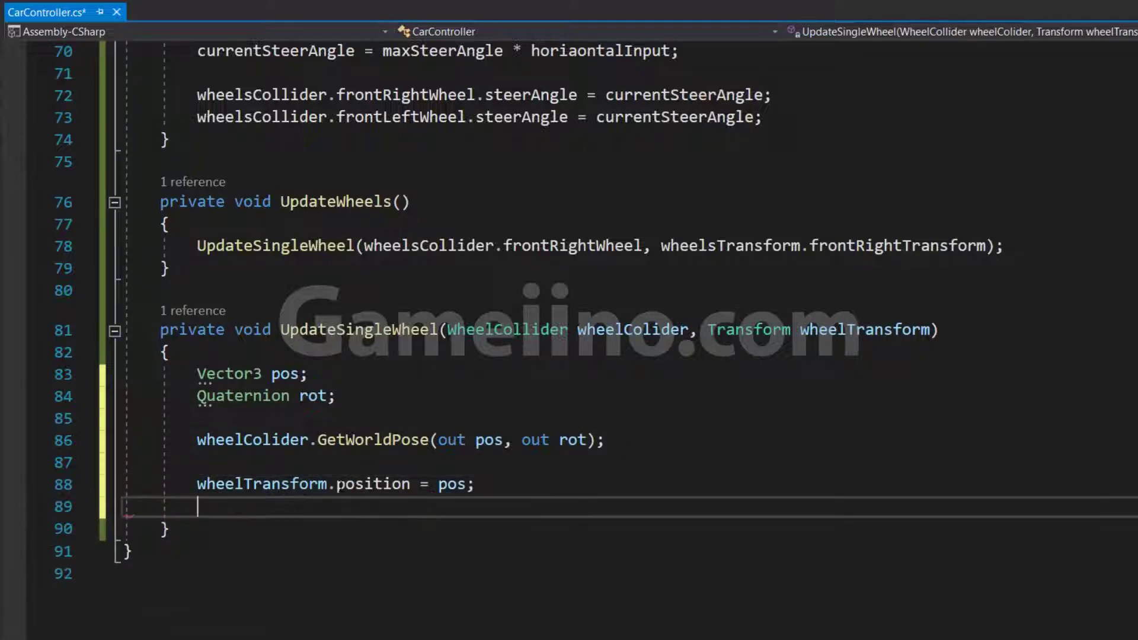
pyautogui.write('wheelTransform.rot')
pyautogui.press('Tab')
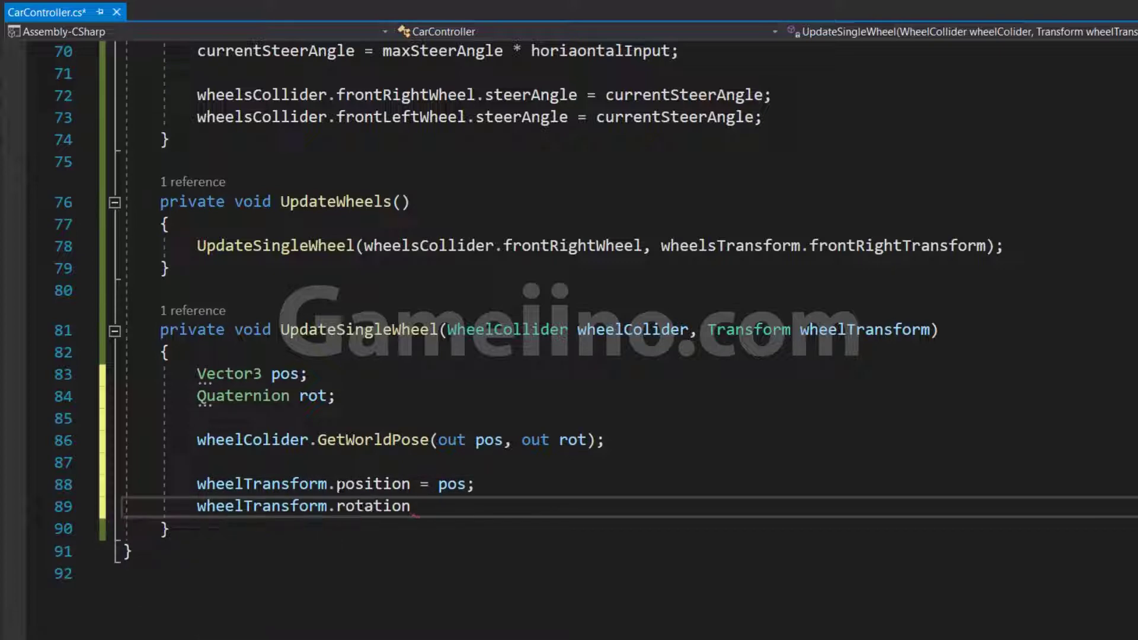
pyautogui.write(' = rot')
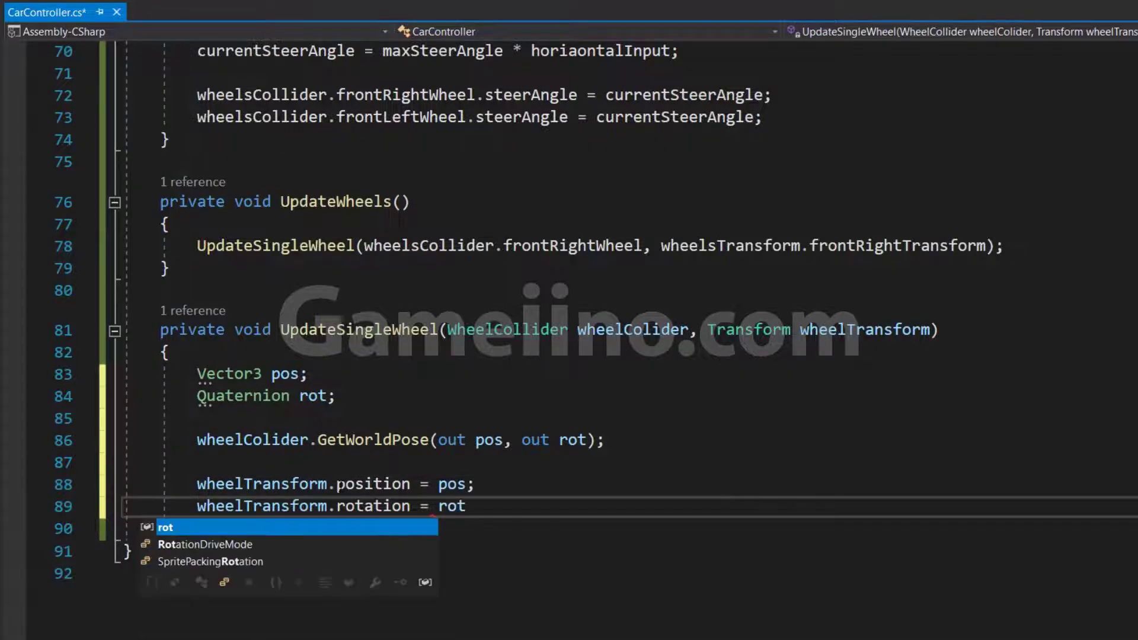
pyautogui.write(';')
pyautogui.hotkey('ctrl', 's')
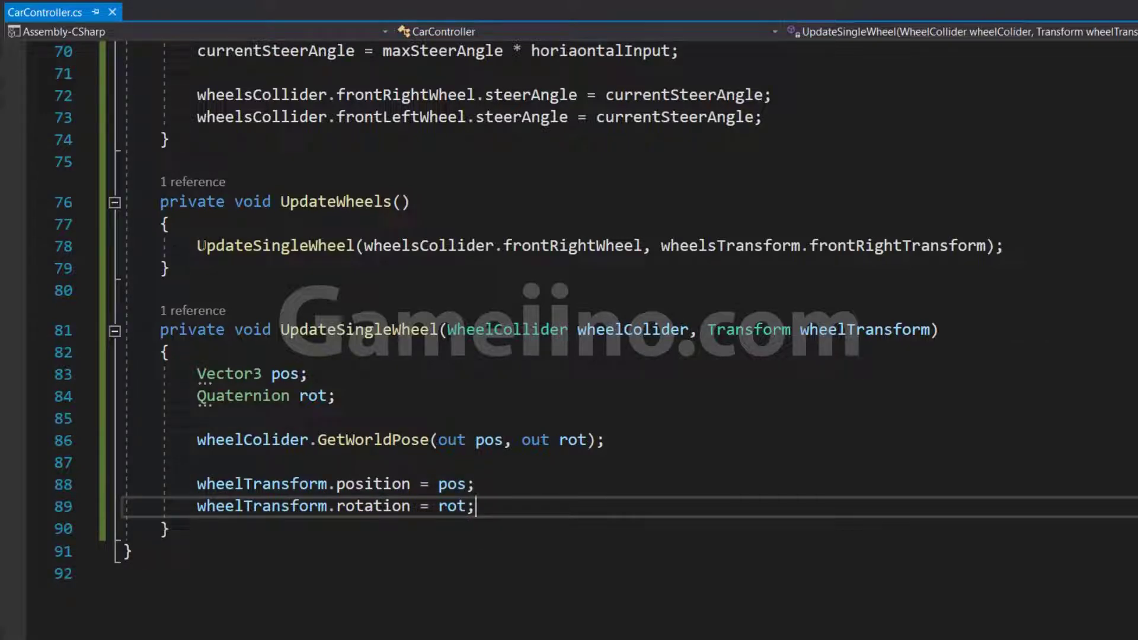
# Duplicate the UpdateSingleWheel call three times and change the second to the front left wheel and transform
pyautogui.click(1005, 245)
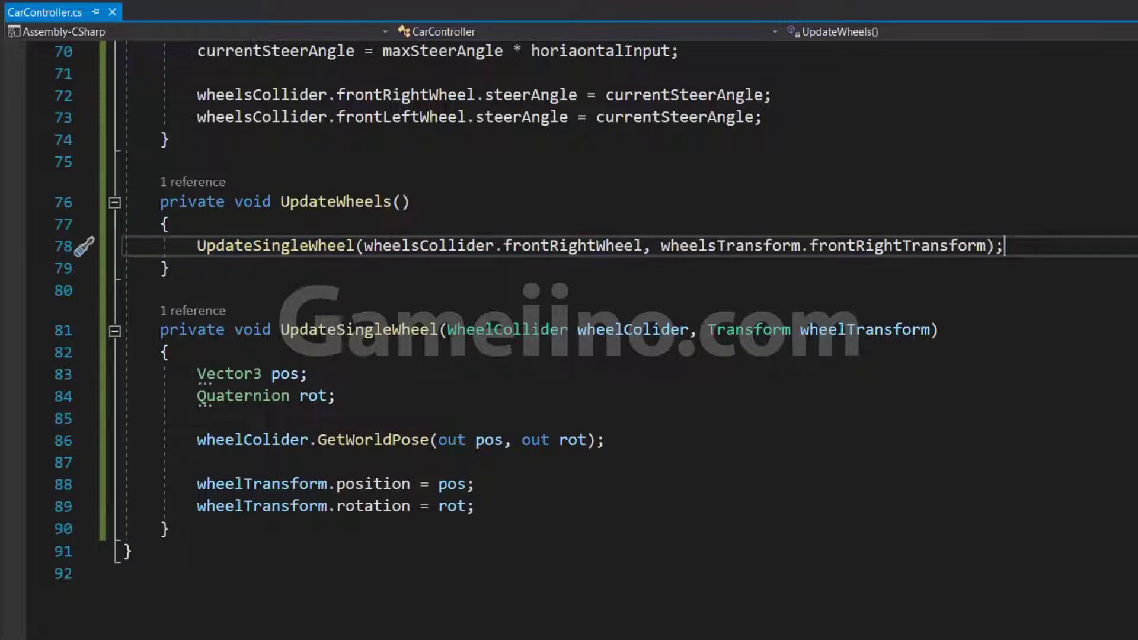
pyautogui.hotkey('ctrl', 'd')
pyautogui.hotkey('ctrl', 'd')
pyautogui.hotkey('ctrl', 'd')
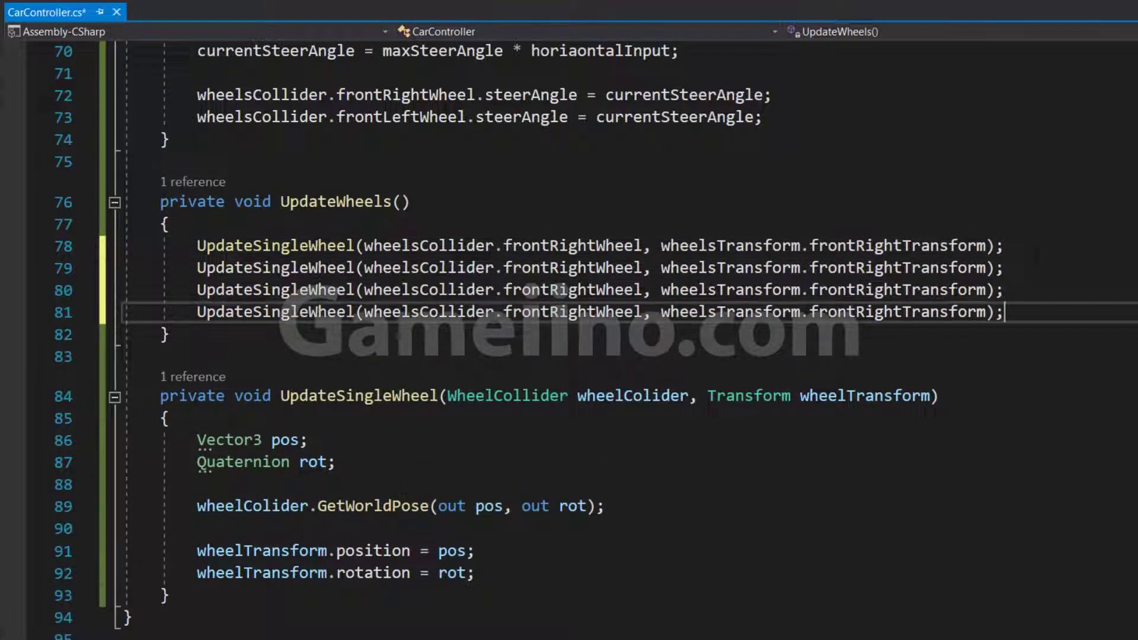
pyautogui.moveTo(595, 268); pyautogui.dragTo(549, 268)
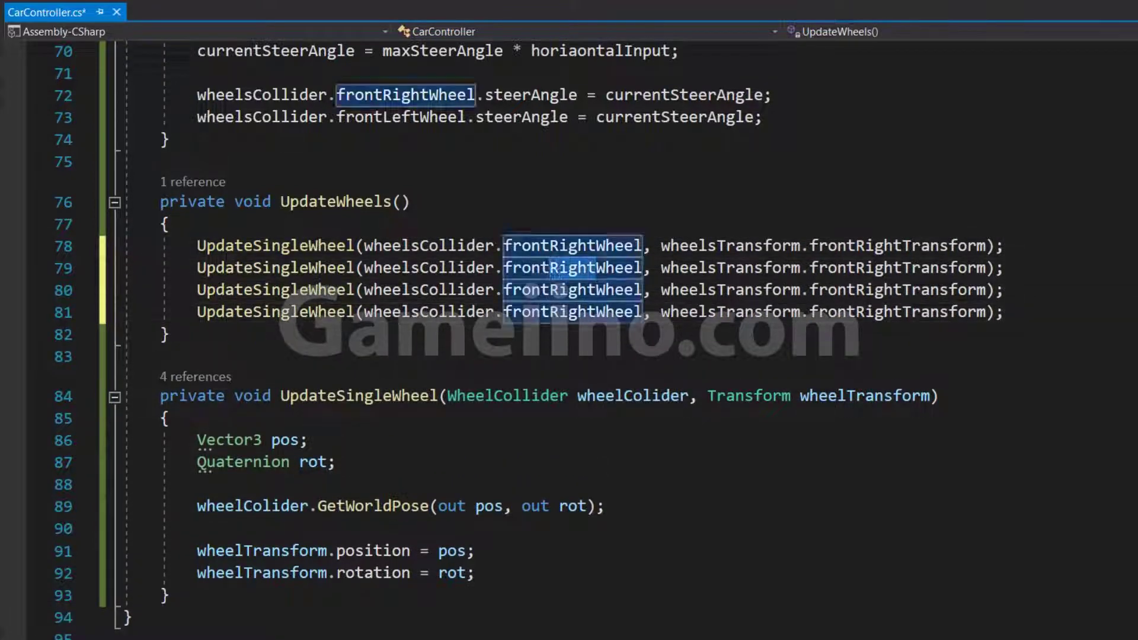
pyautogui.write('Left')
pyautogui.moveTo(893, 268); pyautogui.dragTo(846, 268)
pyautogui.write('Left')
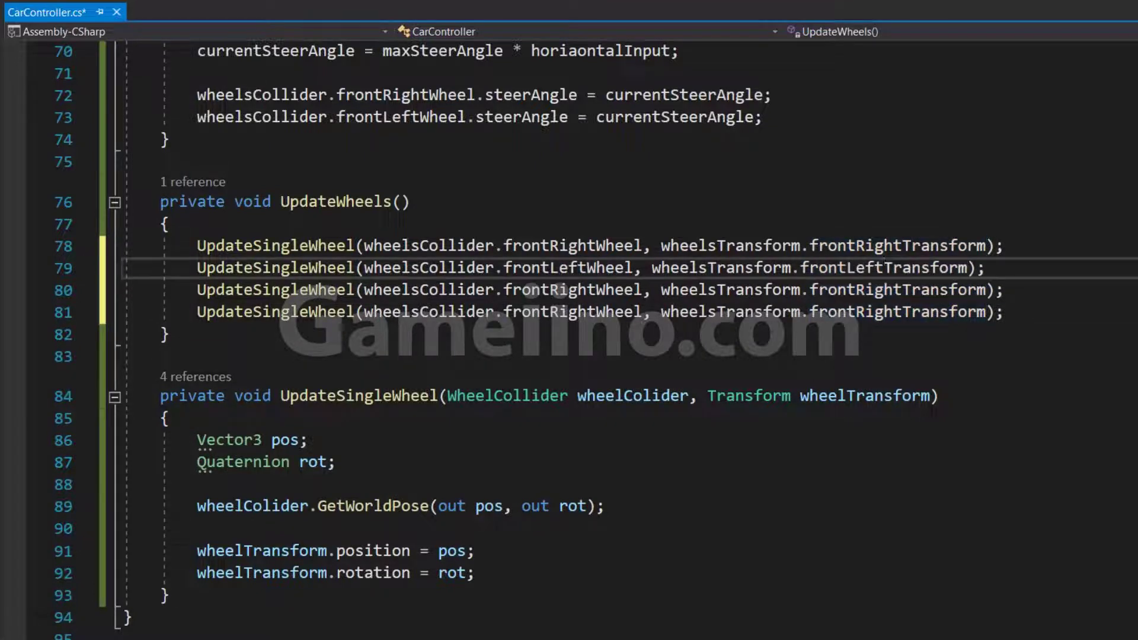
# Change the third and fourth calls to backRight and backLeft wheels and transforms
pyautogui.moveTo(599, 290); pyautogui.dragTo(503, 290)
pyautogui.write('BackRight')
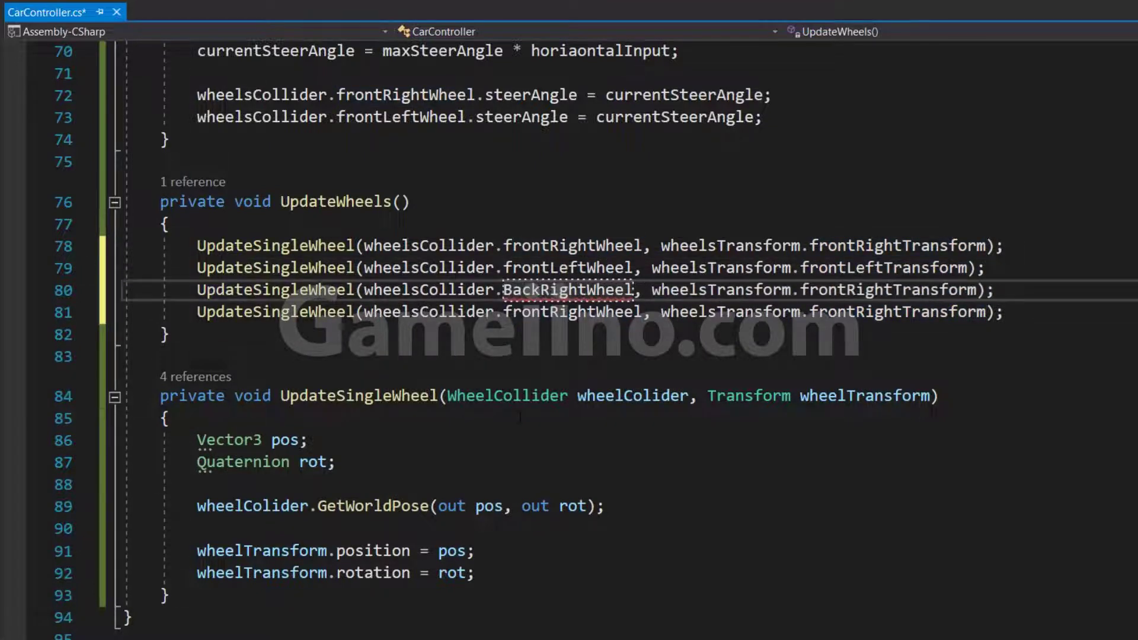
pyautogui.press('Tab')
pyautogui.moveTo(855, 290); pyautogui.dragTo(801, 289)
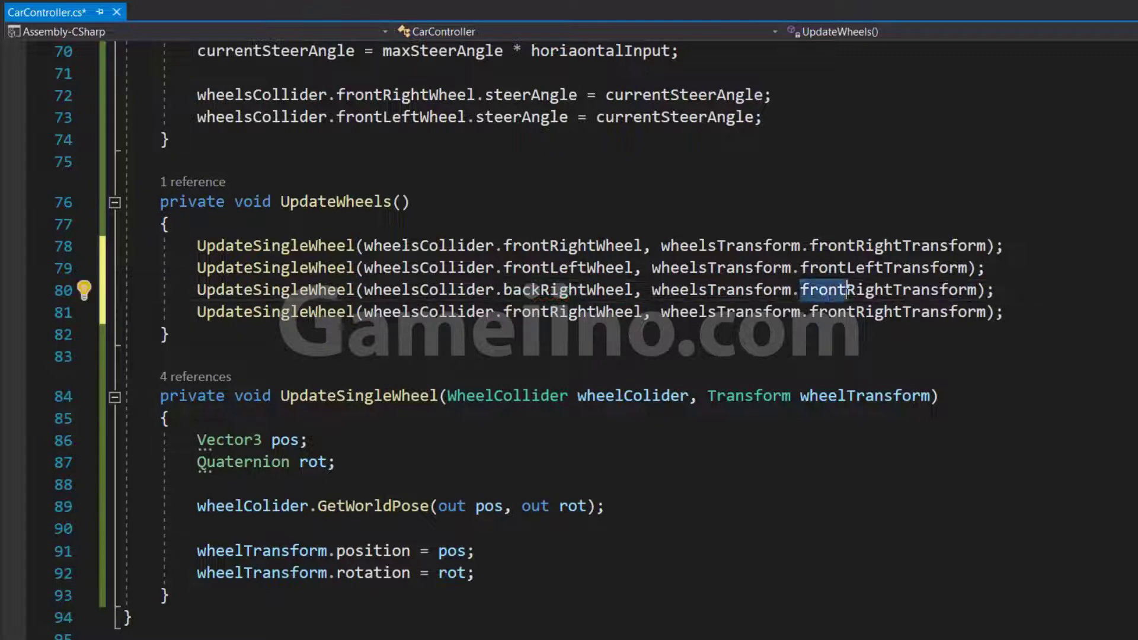
pyautogui.write('back')
pyautogui.doubleClick(572, 312)
pyautogui.write('backLeft')
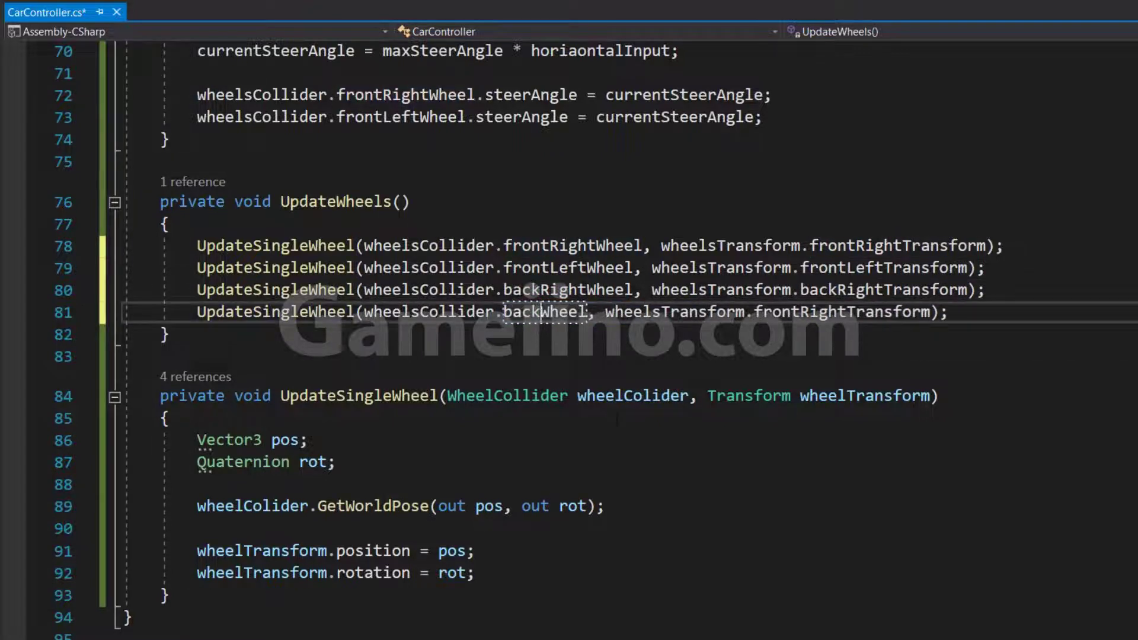
pyautogui.write('Wheel')
pyautogui.moveTo(791, 312); pyautogui.dragTo(885, 312)
pyautogui.write('backLeft')
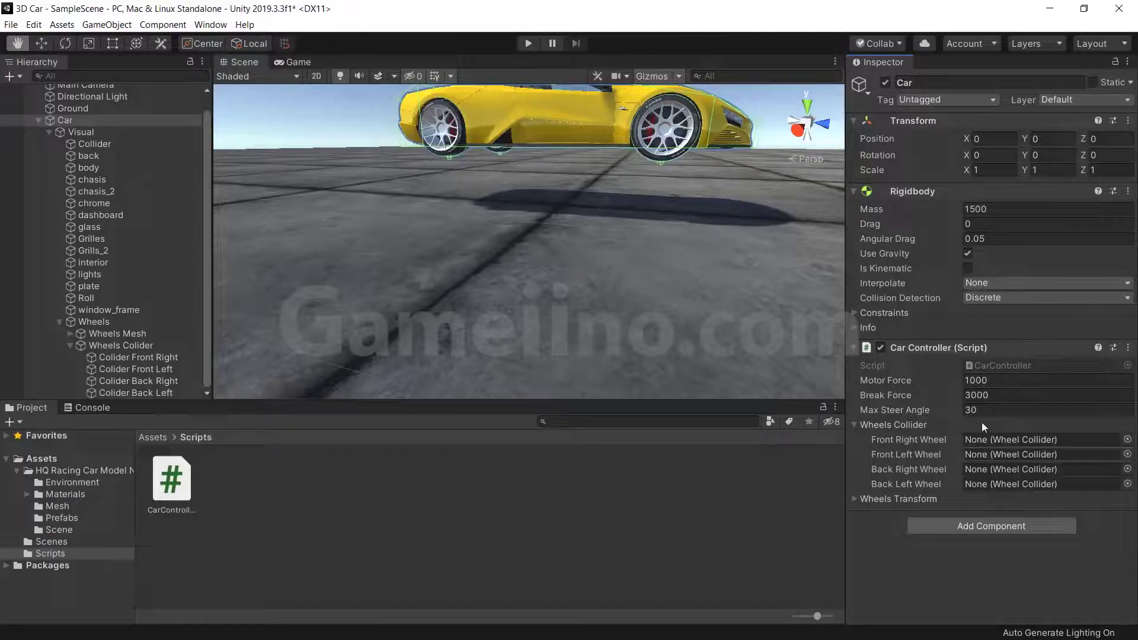
# Drag the front right, front left, back right and back left colliders into the Wheels Collider slots
pyautogui.moveTo(127, 358)
pyautogui.mouseDown()
pyautogui.moveTo(1044, 439)
pyautogui.moveTo(904, 431)
pyautogui.moveTo(981, 455)
pyautogui.mouseUp()
pyautogui.moveTo(137, 381); pyautogui.dragTo(985, 472)
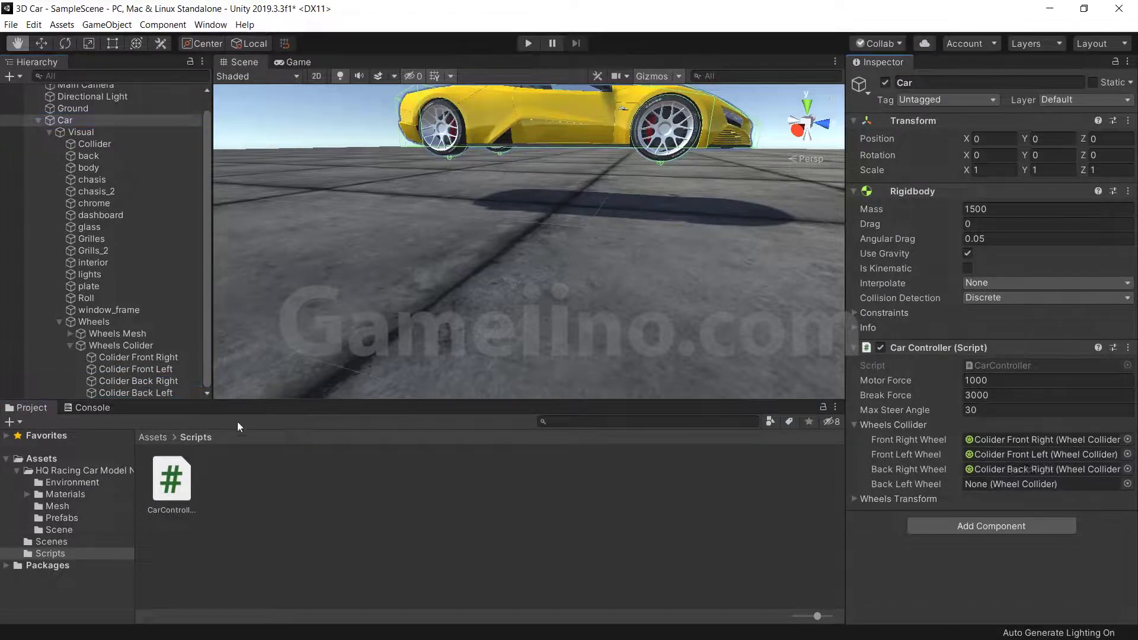
pyautogui.moveTo(136, 392); pyautogui.dragTo(1008, 484)
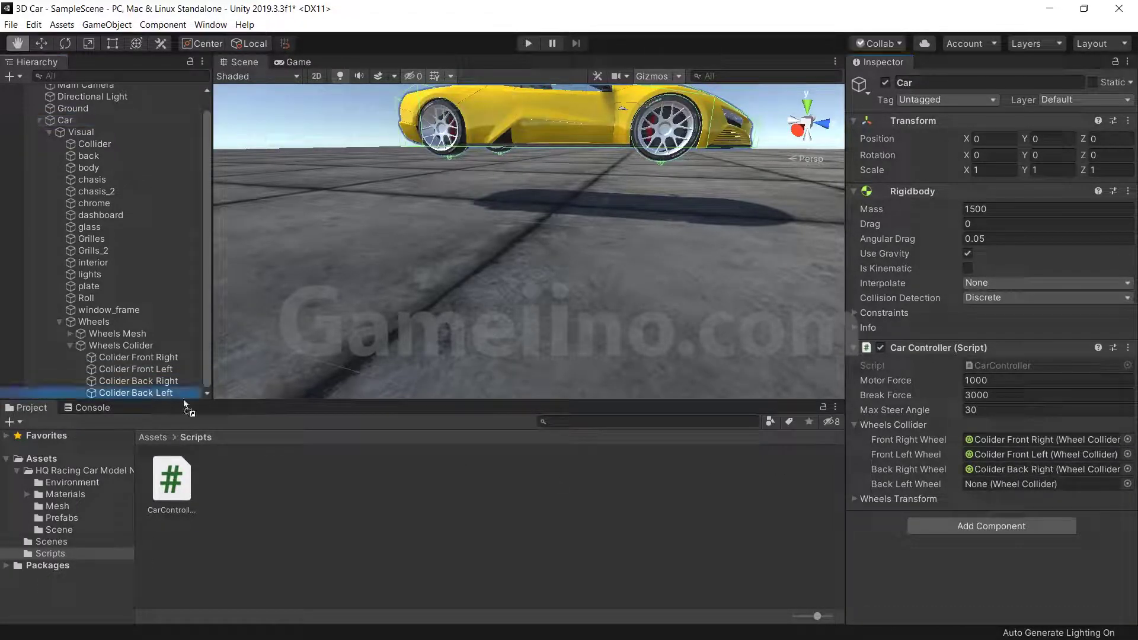
pyautogui.click(70, 346)
pyautogui.click(69, 351)
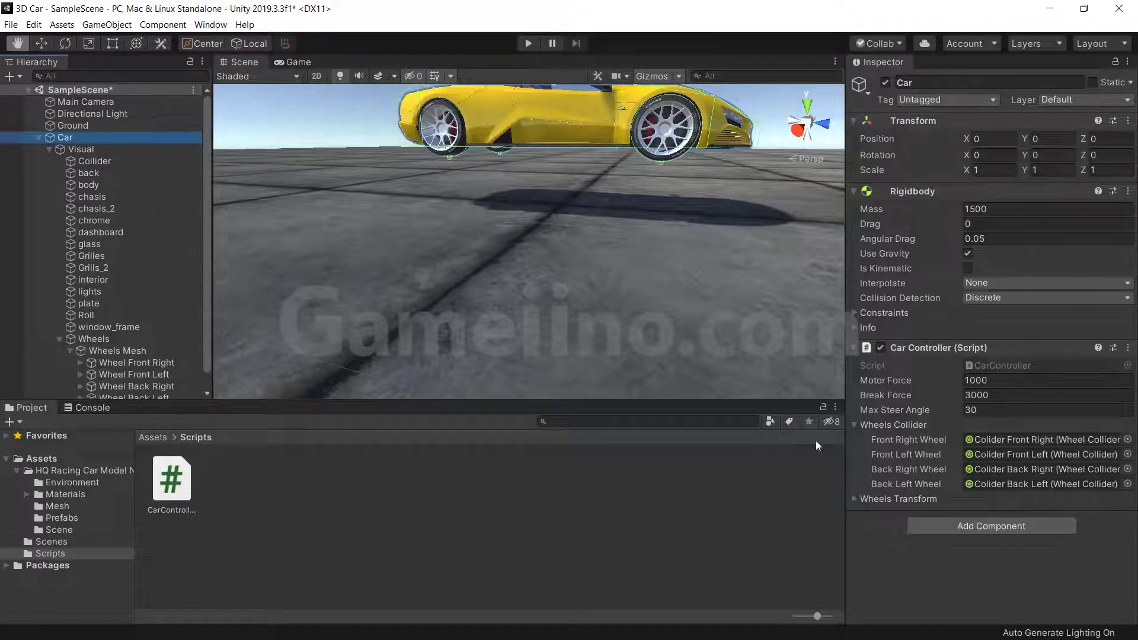
pyautogui.click(898, 498)
# Fill the Wheels Transform slots with Wheel Front Right, Front Left, Back Right and Back Left
pyautogui.click(883, 424)
pyautogui.scroll(-1, 152, 391)
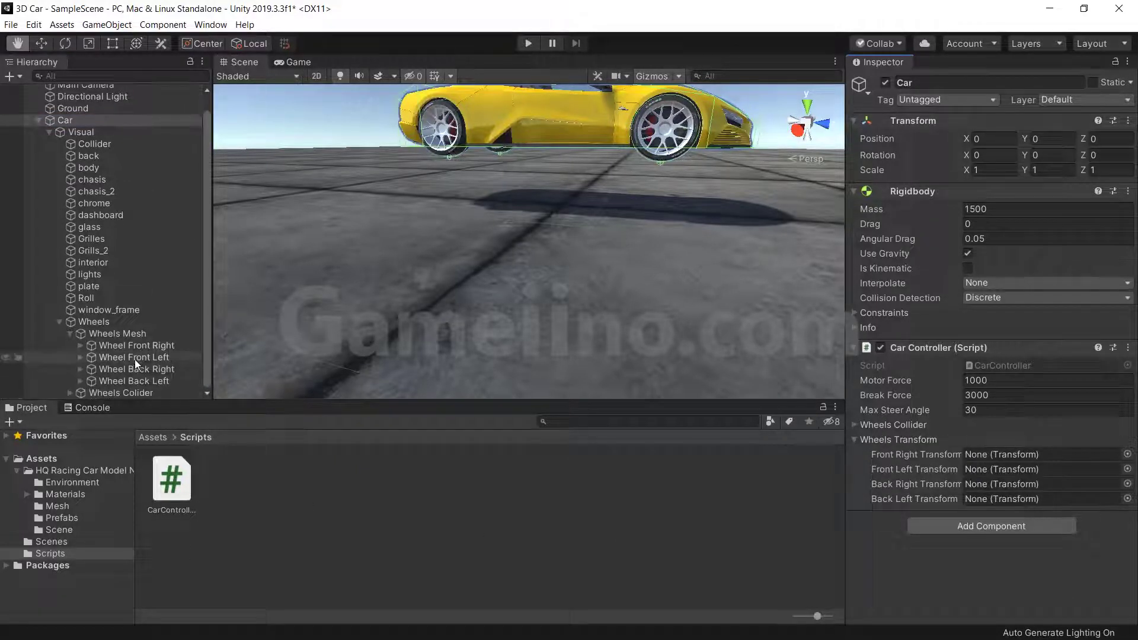
pyautogui.moveTo(134, 346); pyautogui.dragTo(1008, 454)
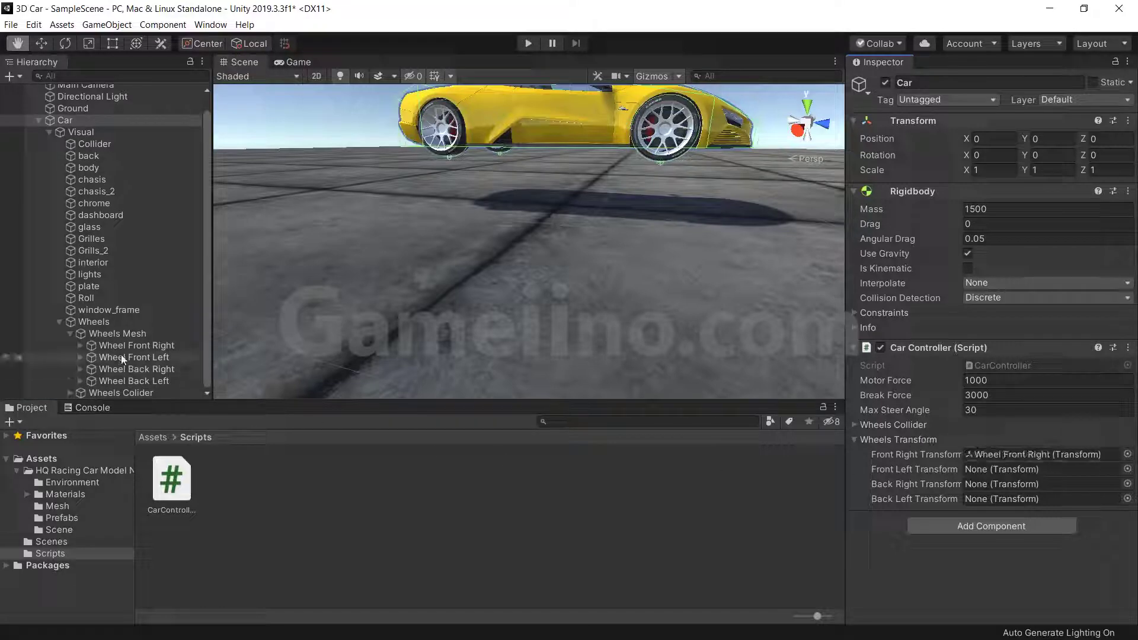
pyautogui.moveTo(133, 358); pyautogui.dragTo(1008, 469)
pyautogui.moveTo(160, 370); pyautogui.dragTo(1008, 484)
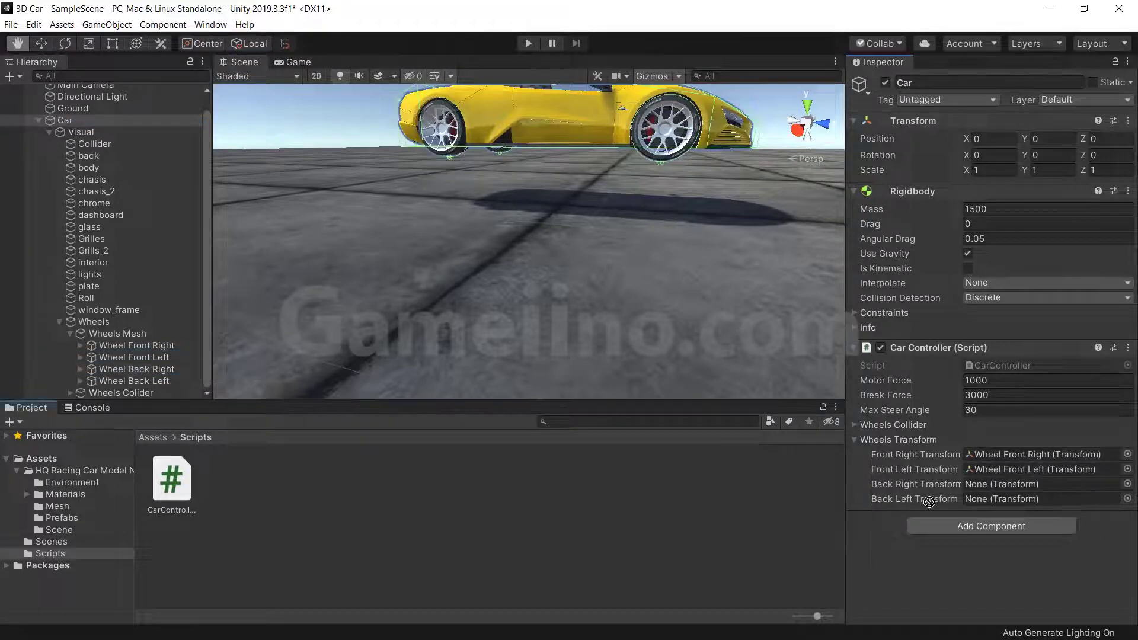
pyautogui.moveTo(157, 381); pyautogui.dragTo(1007, 498)
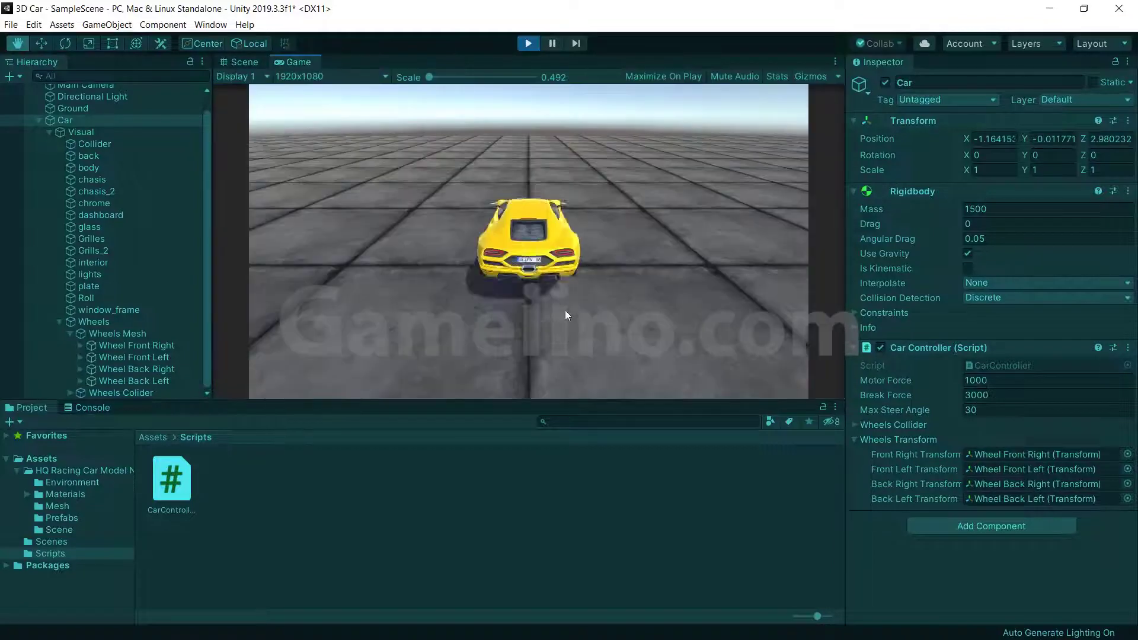
# Drive the car forward, reverse and steer, frame it in the Scene view, then stop
pyautogui.press('w')
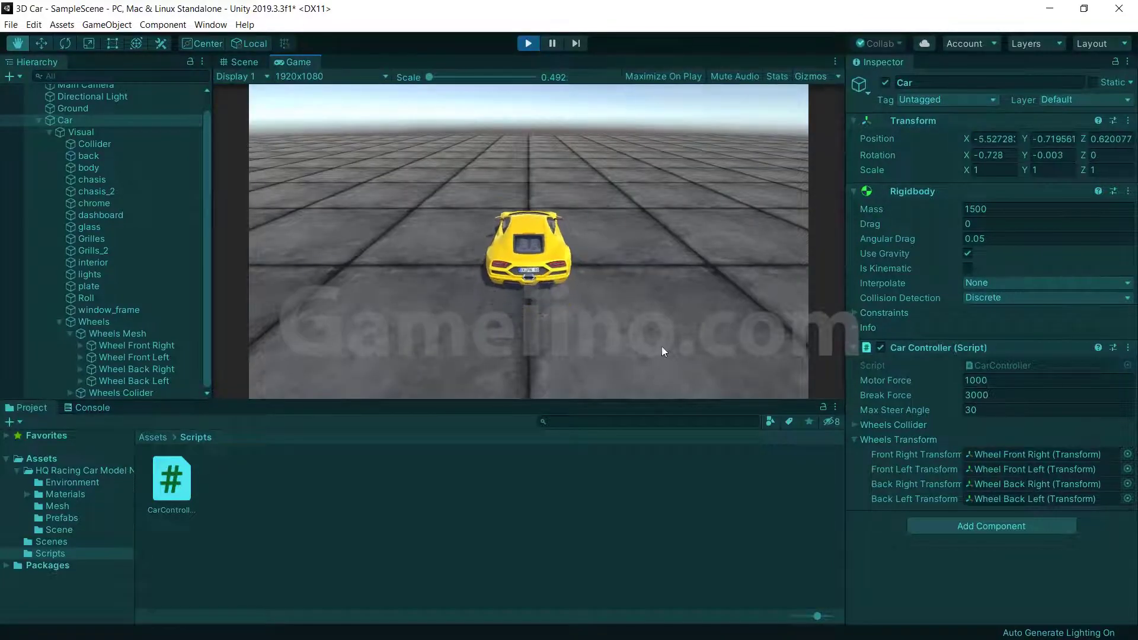
pyautogui.press('s')
pyautogui.press('d')
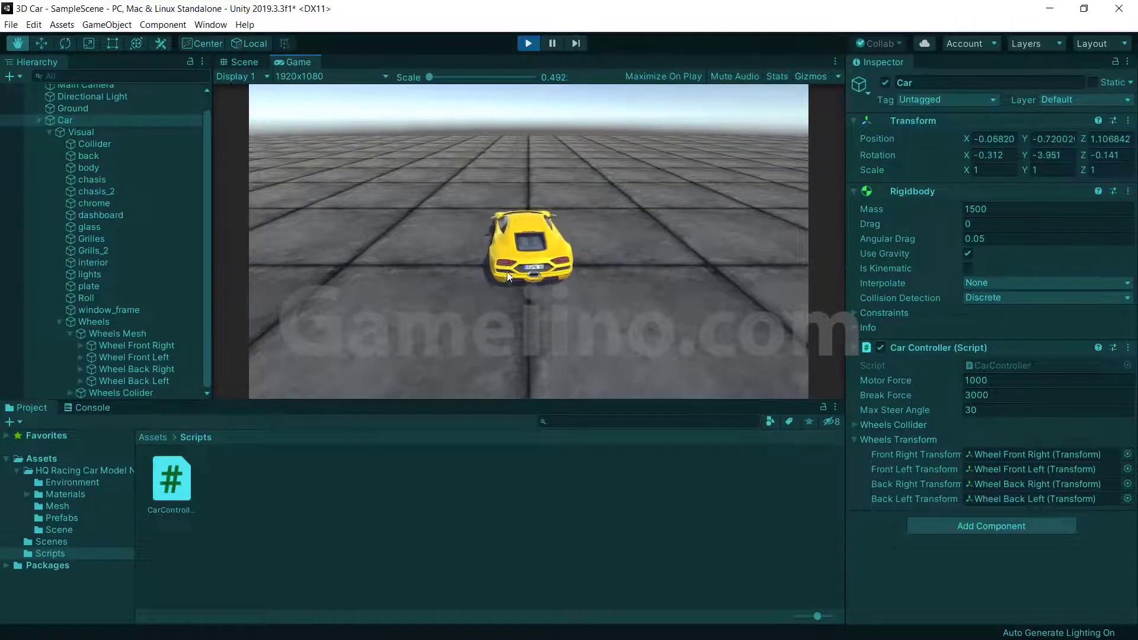
pyautogui.press('s')
pyautogui.press('d')
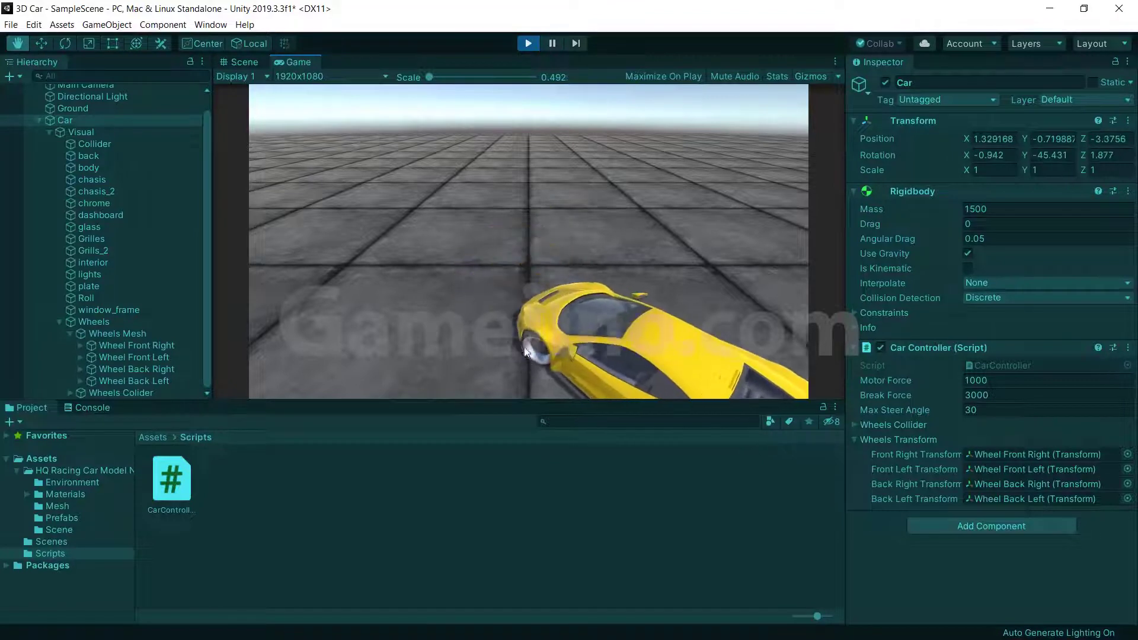
pyautogui.press('w')
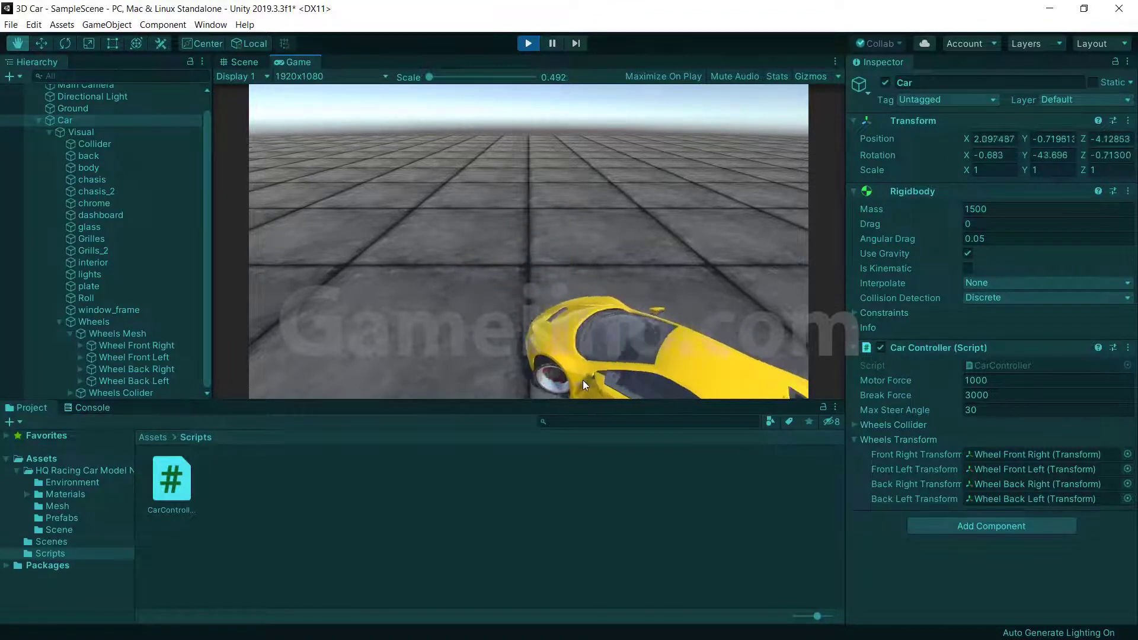
pyautogui.press('a')
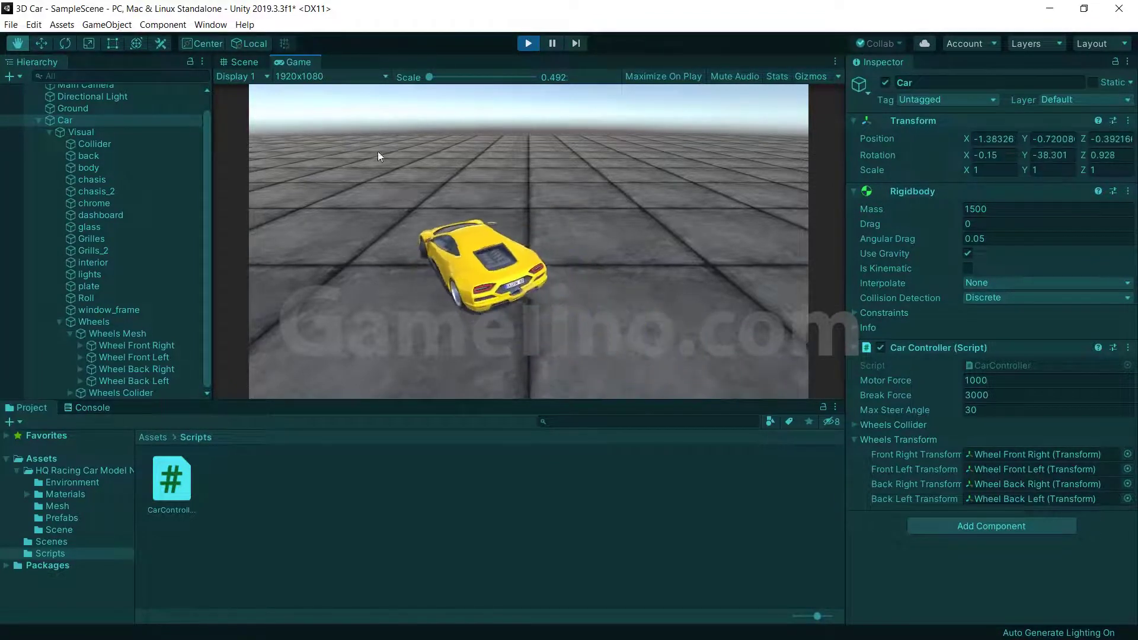
pyautogui.click(243, 61)
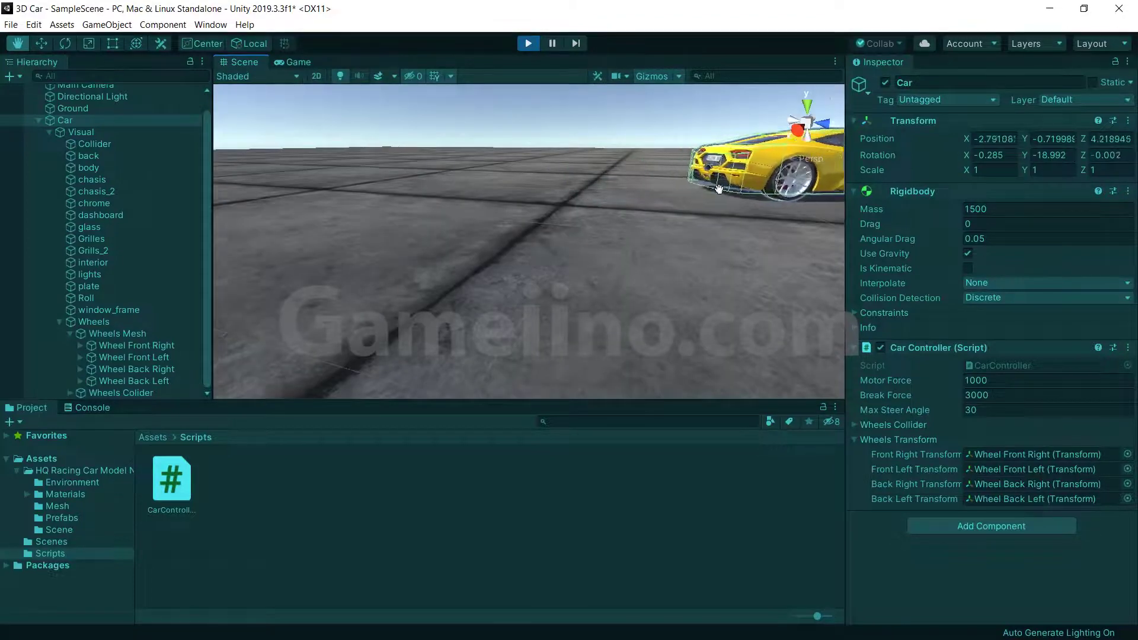
pyautogui.press('f')
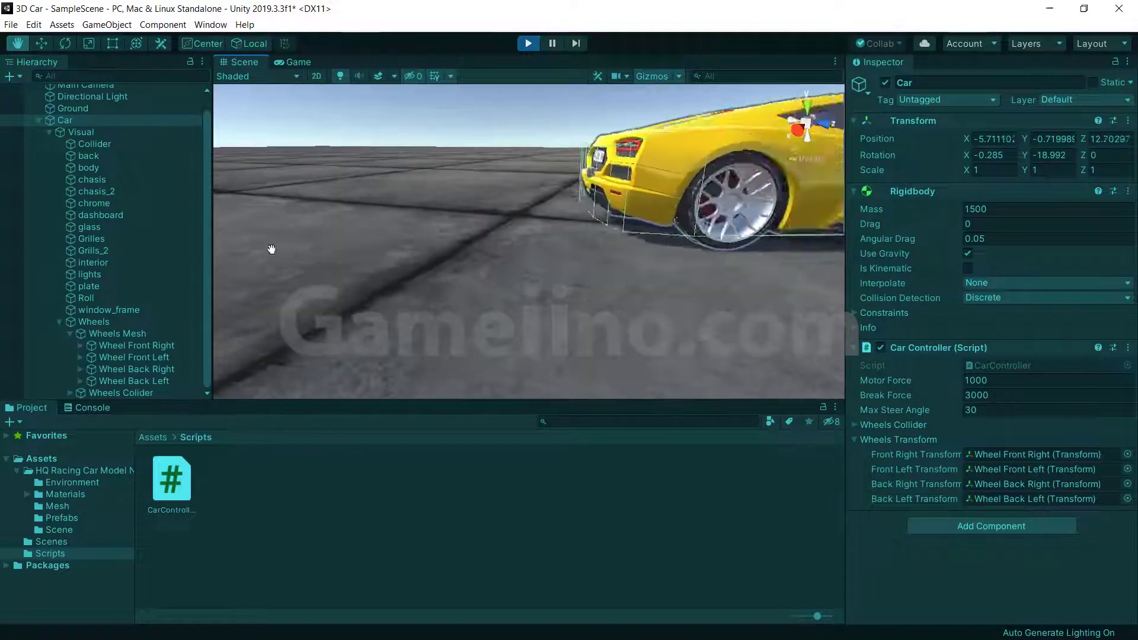
pyautogui.press('f')
pyautogui.scroll(3, 585, 237)
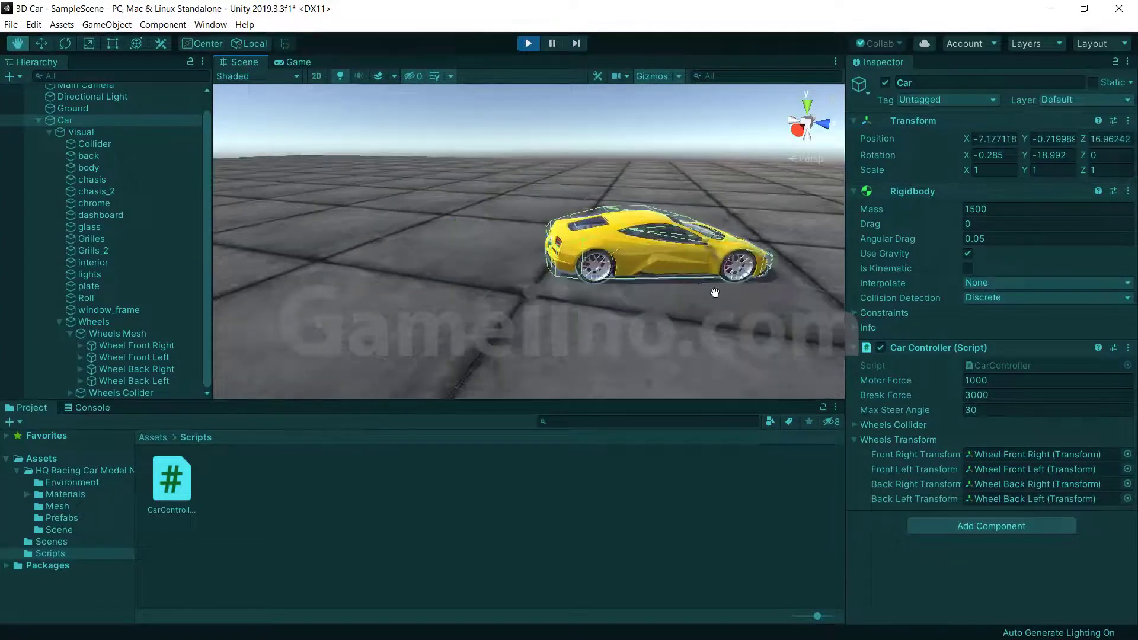
pyautogui.scroll(3, 596, 230)
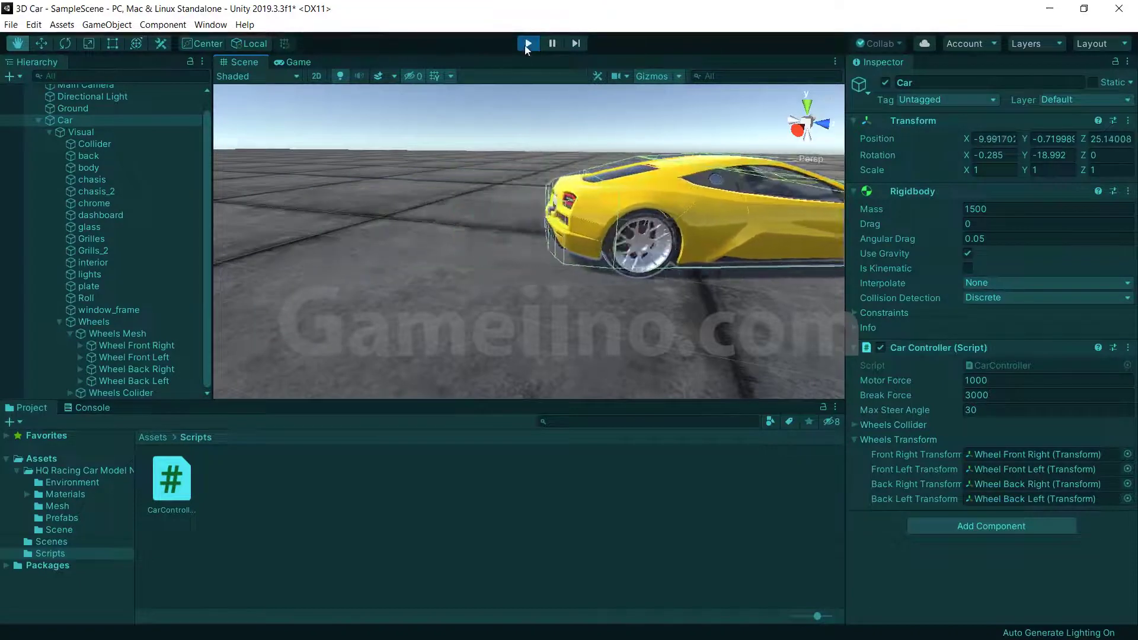
pyautogui.hotkey('ctrl', 'p')
# Restart Play mode and drive the car forward in continuous right-hand circles
pyautogui.click(526, 43)
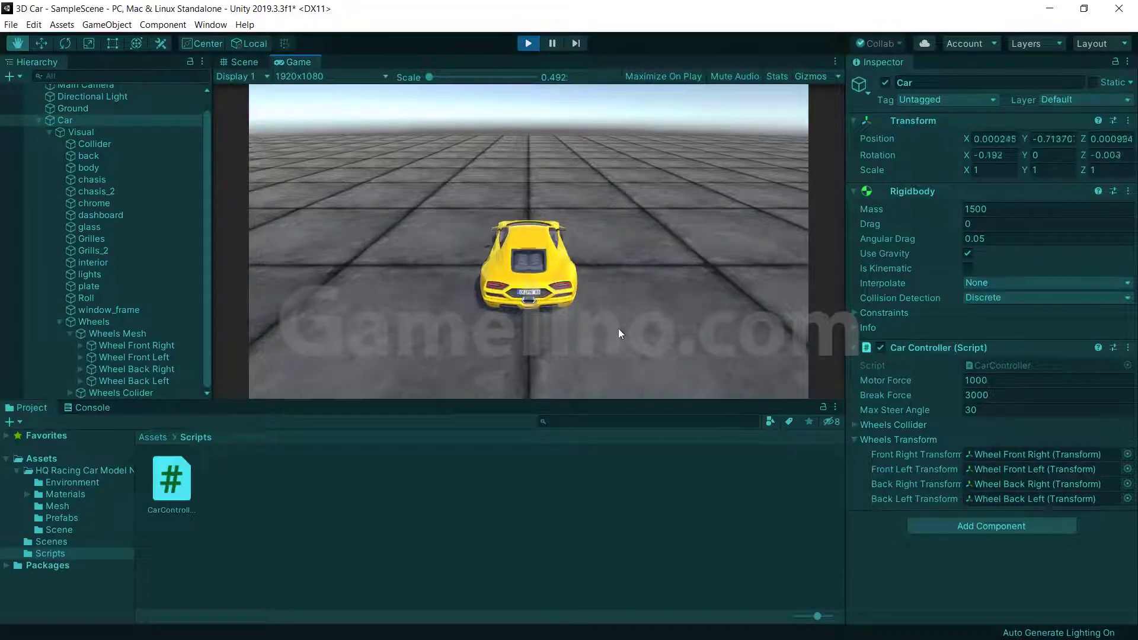
pyautogui.press('w')
pyautogui.press('d')
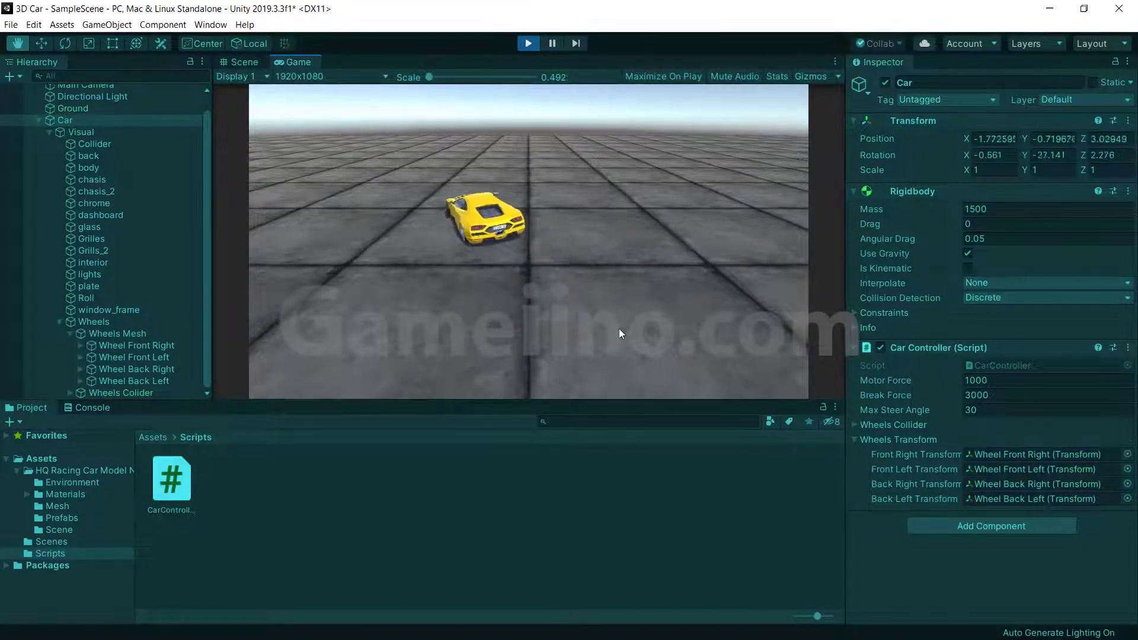
pyautogui.press('d')
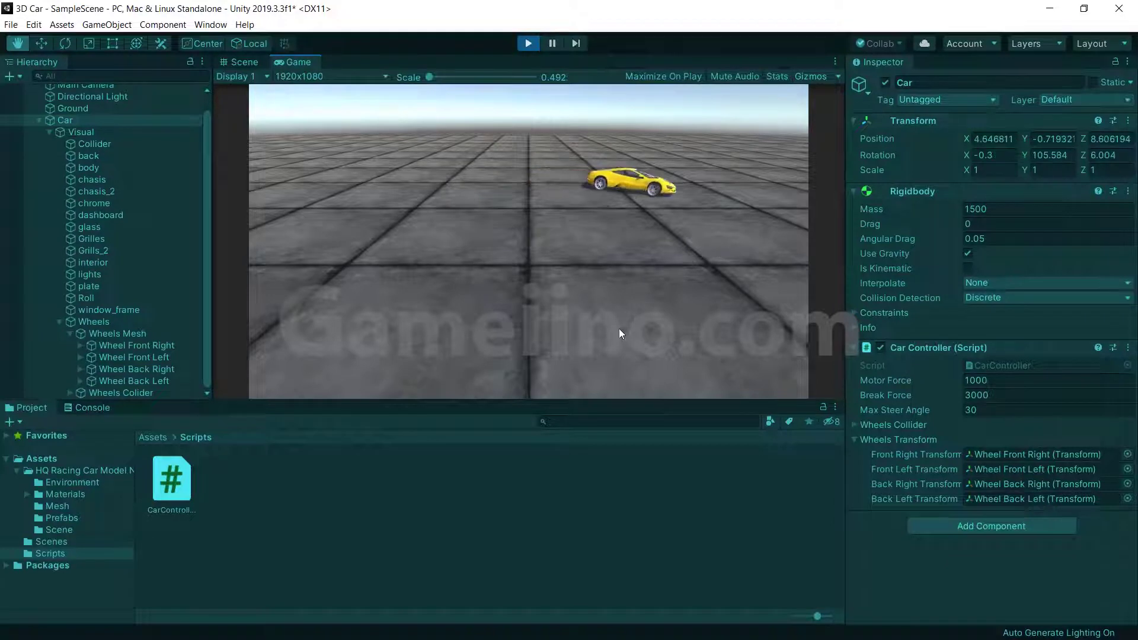
pyautogui.press('d')
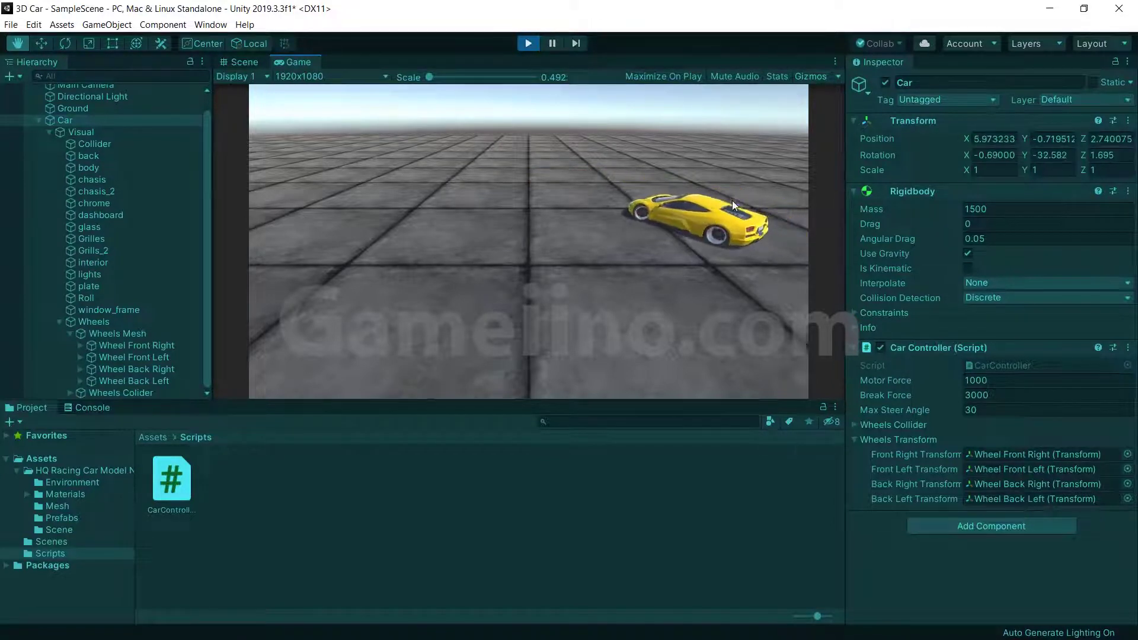
pyautogui.press('d')
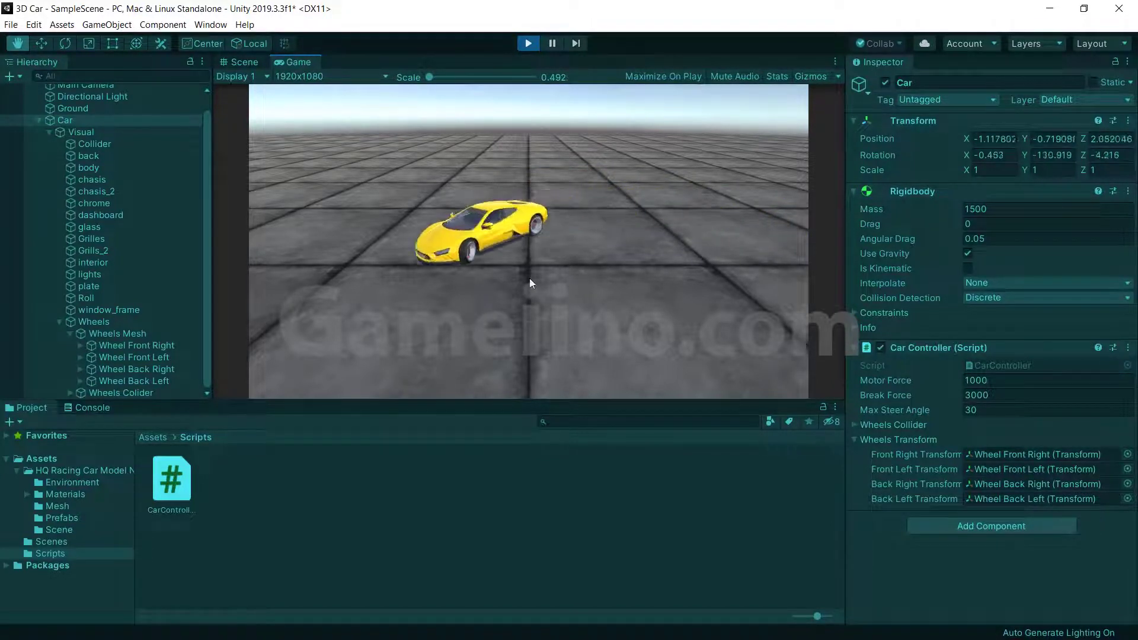
pyautogui.press('d')
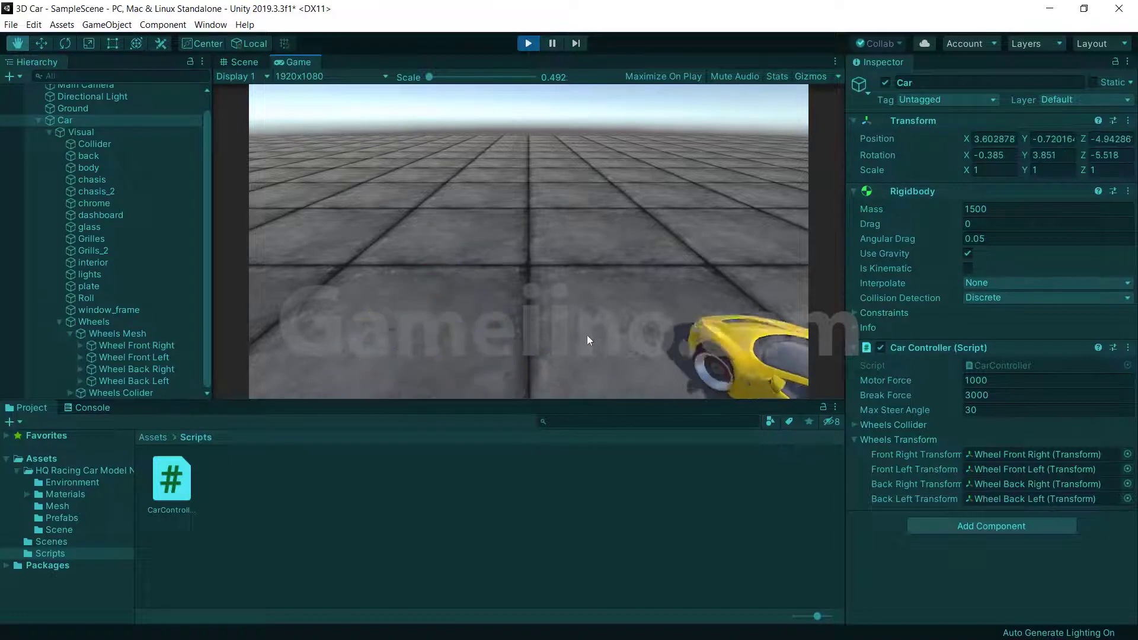
pyautogui.press('d')
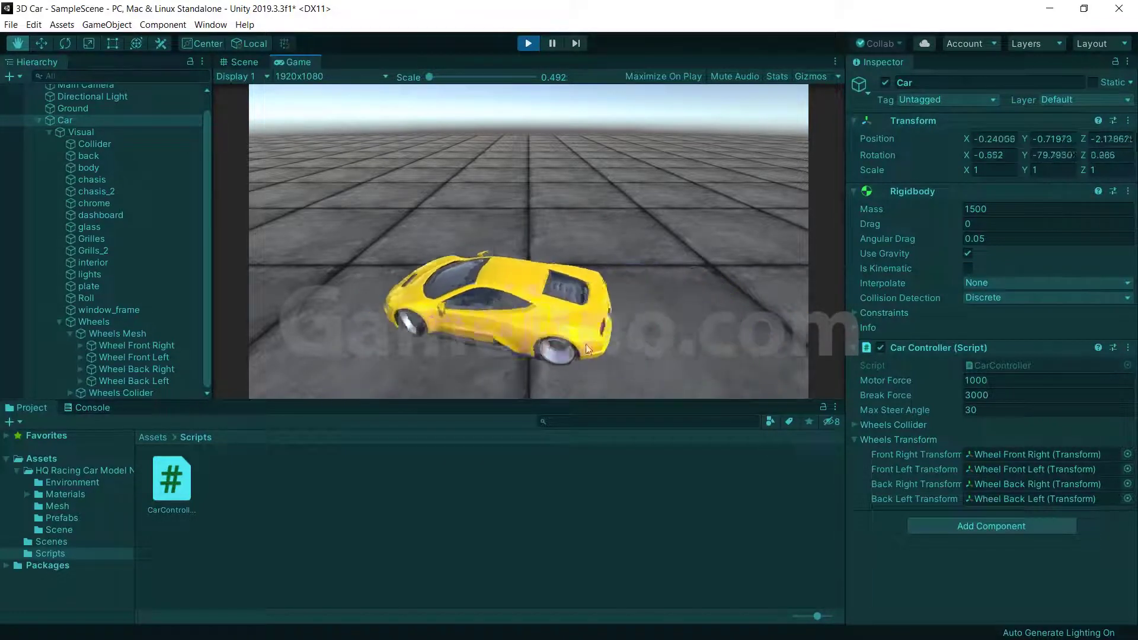
pyautogui.press('d')
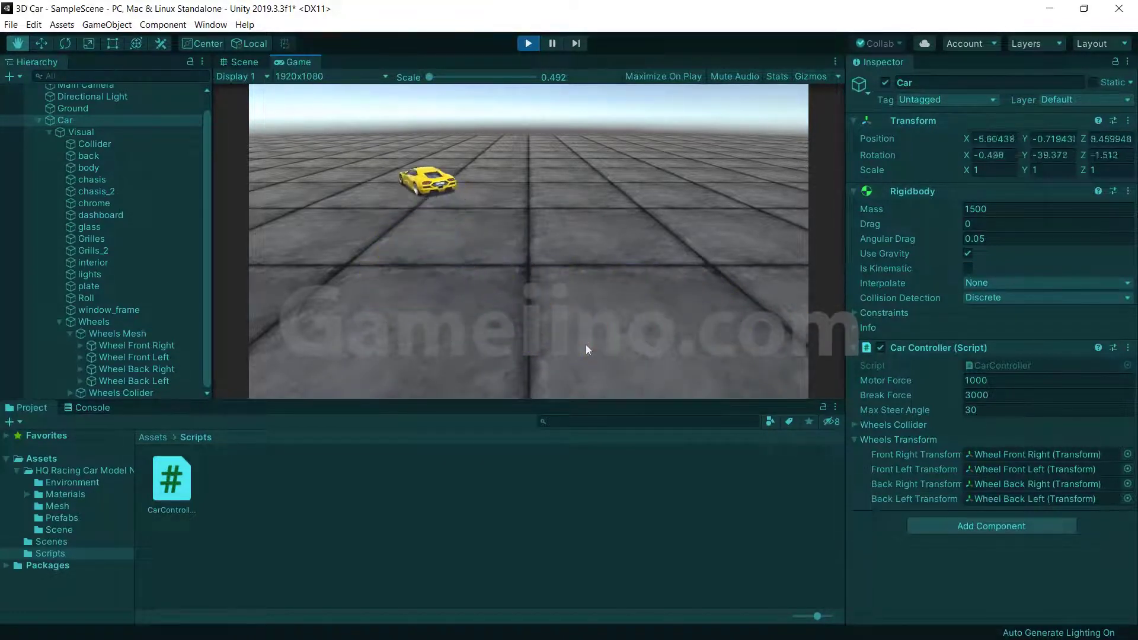
pyautogui.press('d')
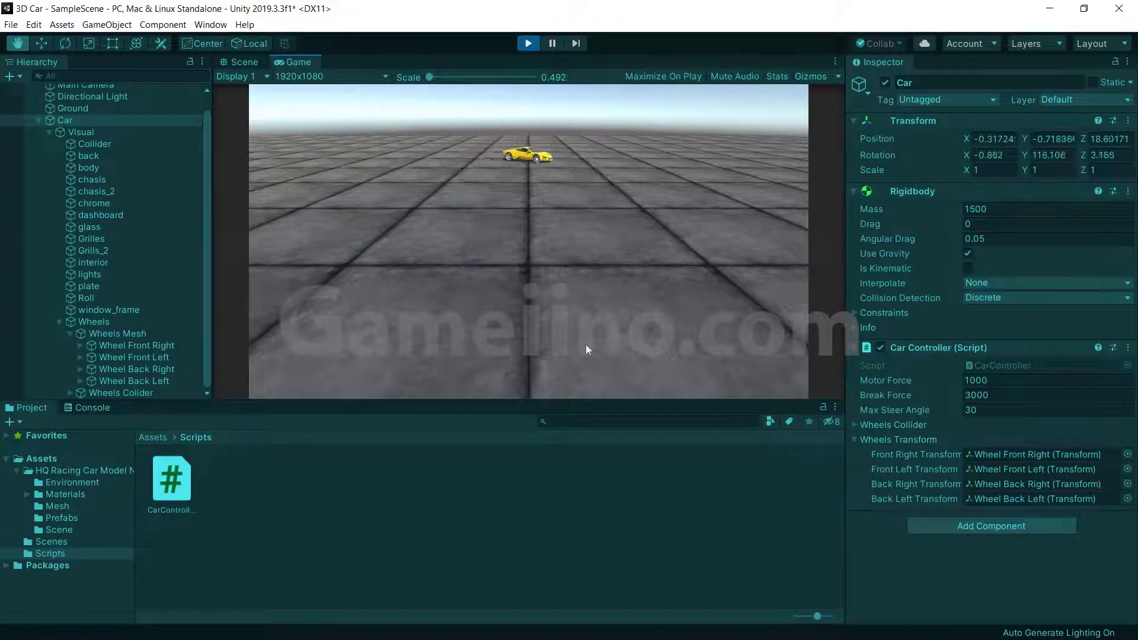
# Stop the test drive and select all four wheel collider objects in the Hierarchy
pyautogui.press('a')
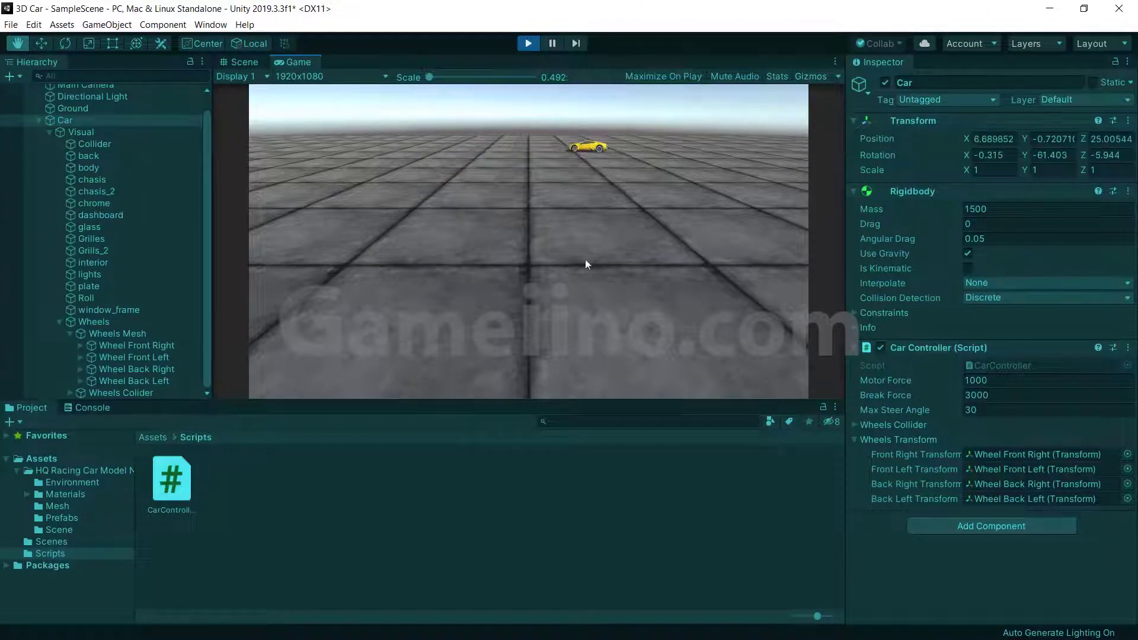
pyautogui.click(529, 43)
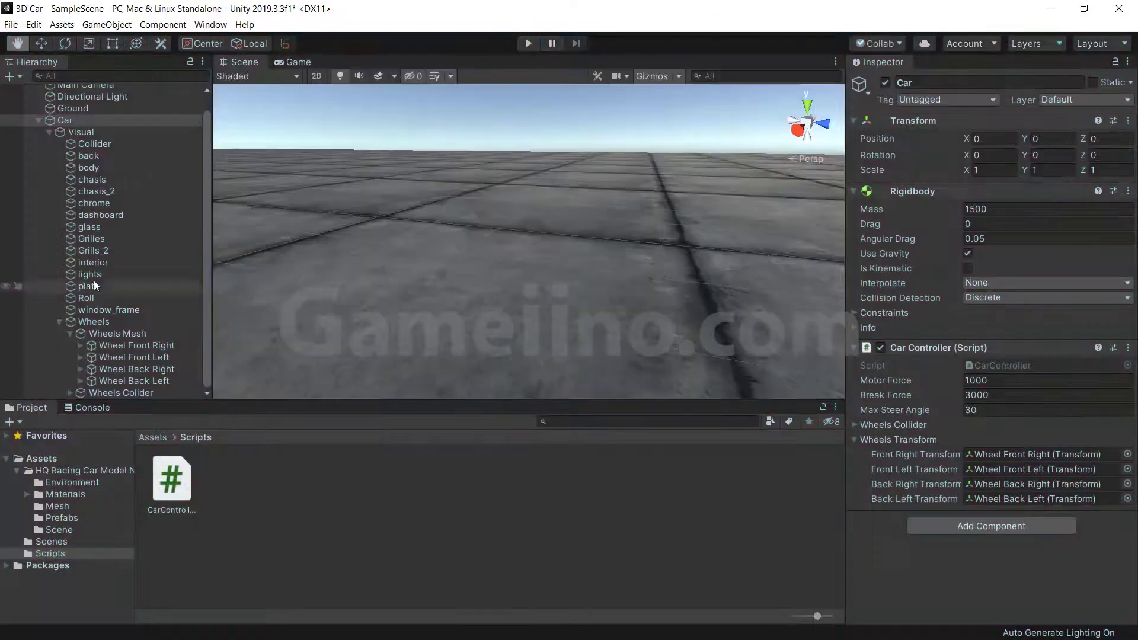
pyautogui.click(131, 349)
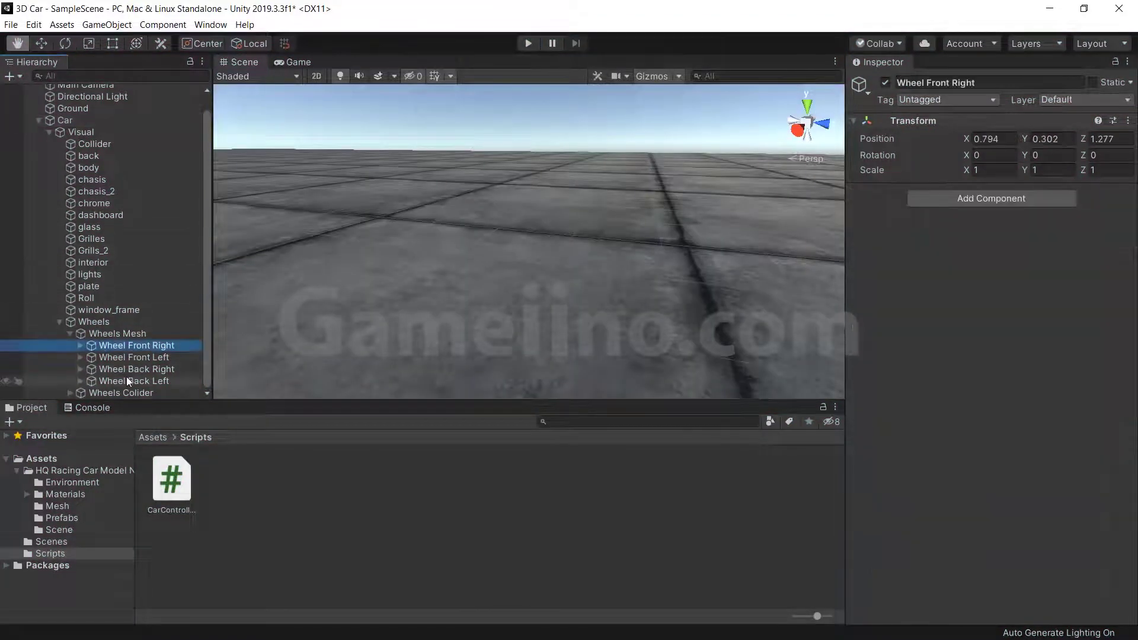
pyautogui.click(70, 334)
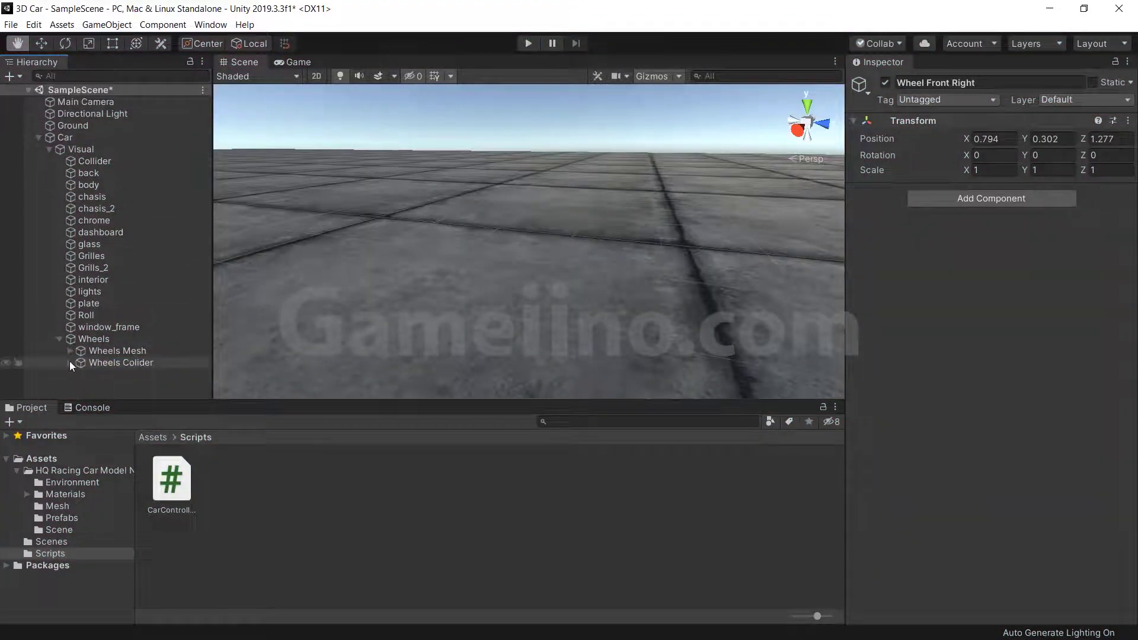
pyautogui.click(70, 362)
pyautogui.click(95, 374)
pyautogui.keyDown('shift'); pyautogui.click(105, 388); pyautogui.keyUp('shift')
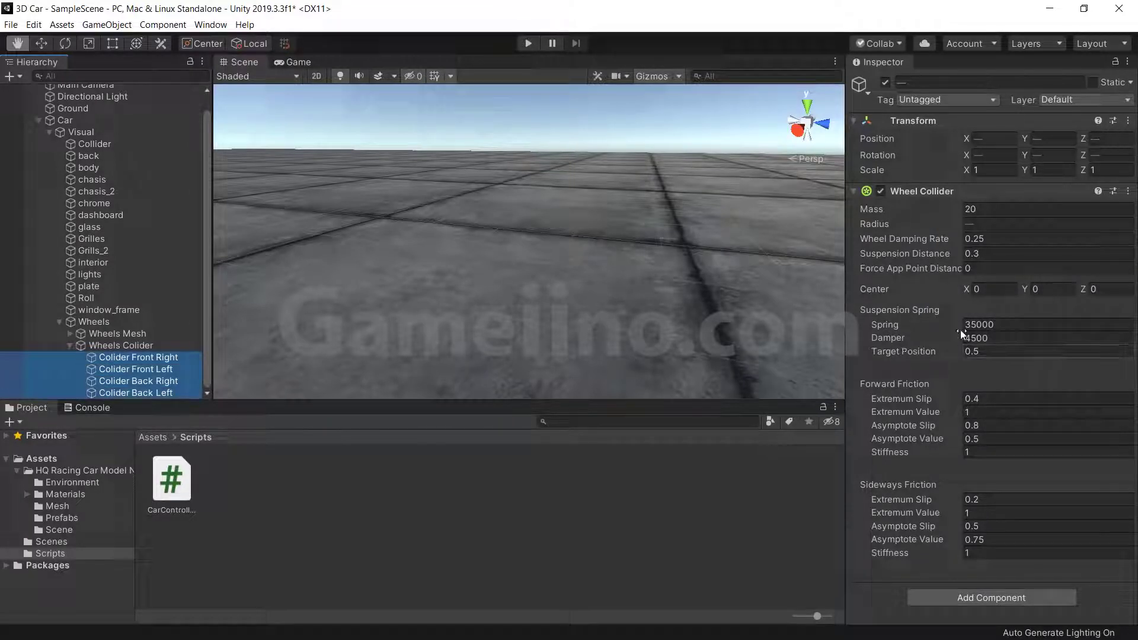
# Set the colliders' Suspension Spring to 90000 and Damper to 9000
pyautogui.click(978, 338)
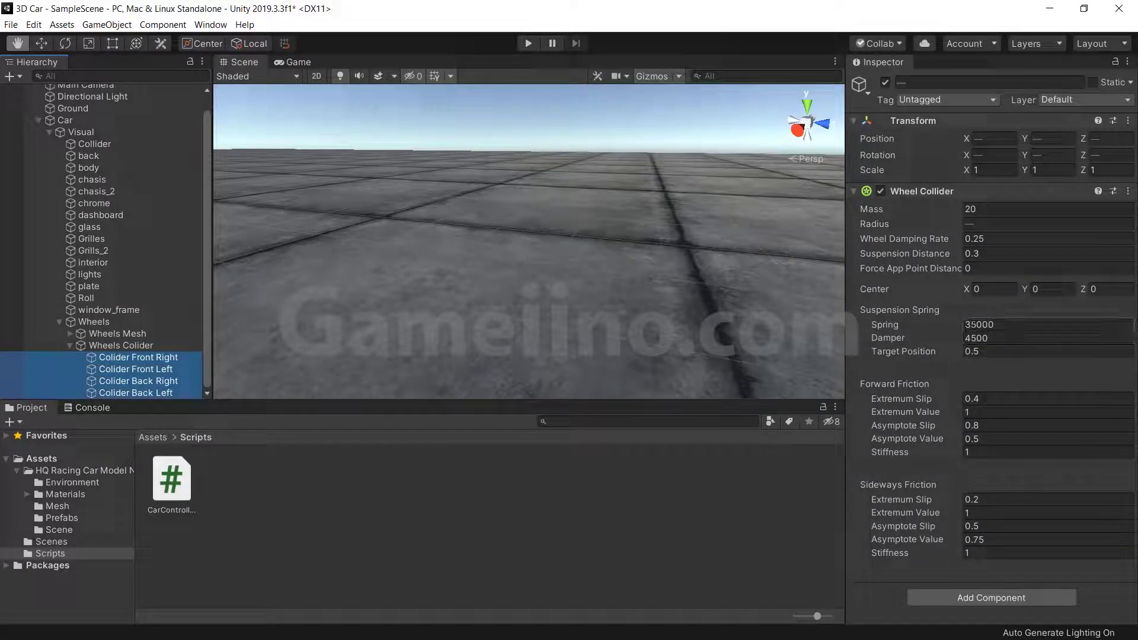
pyautogui.click(965, 326)
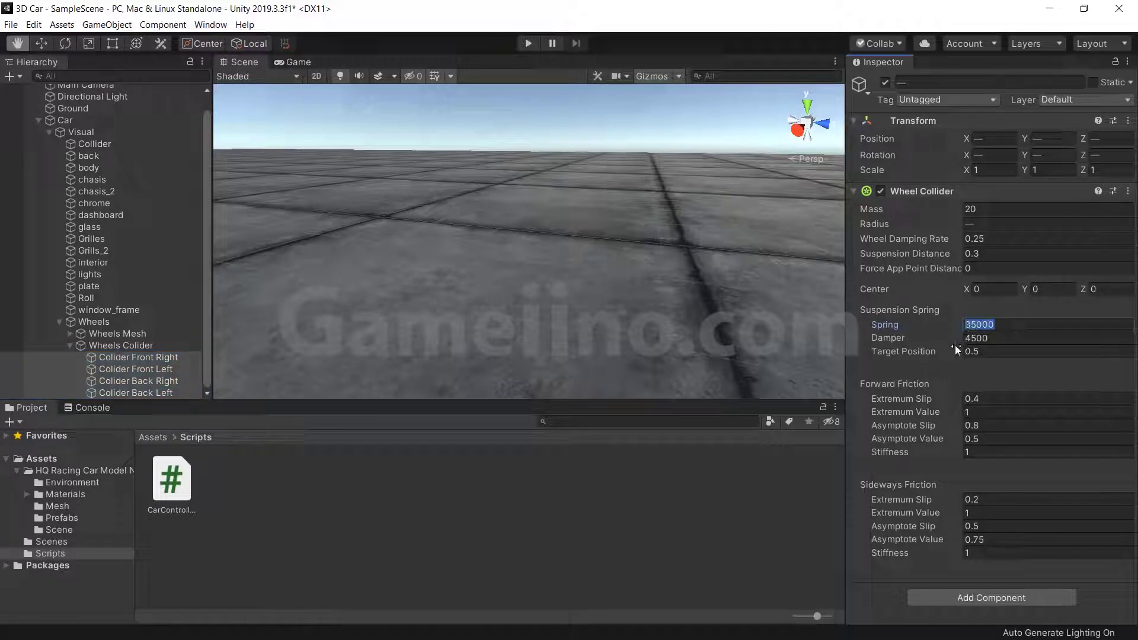
pyautogui.write('700')
pyautogui.write('00')
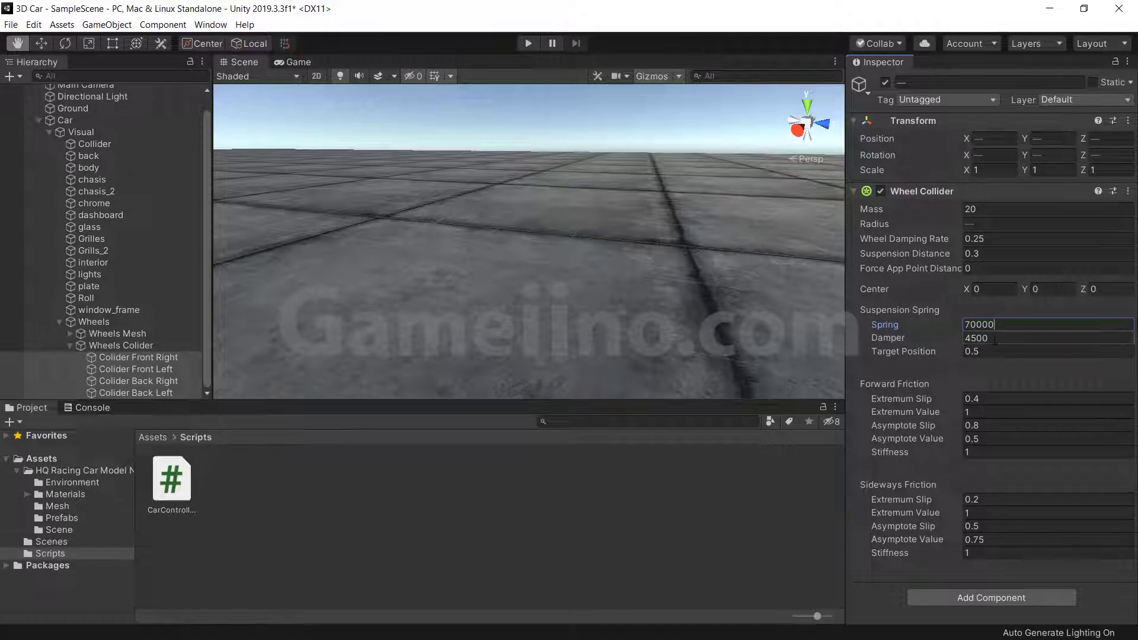
pyautogui.write('9000')
pyautogui.moveTo(1000, 324); pyautogui.dragTo(966, 331)
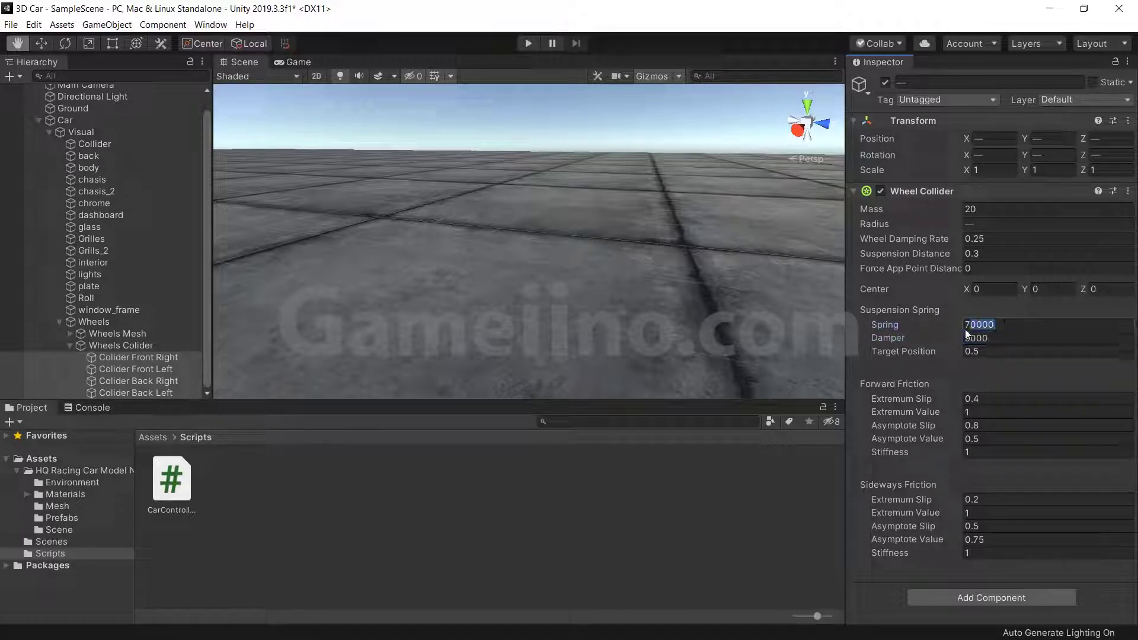
pyautogui.write('9')
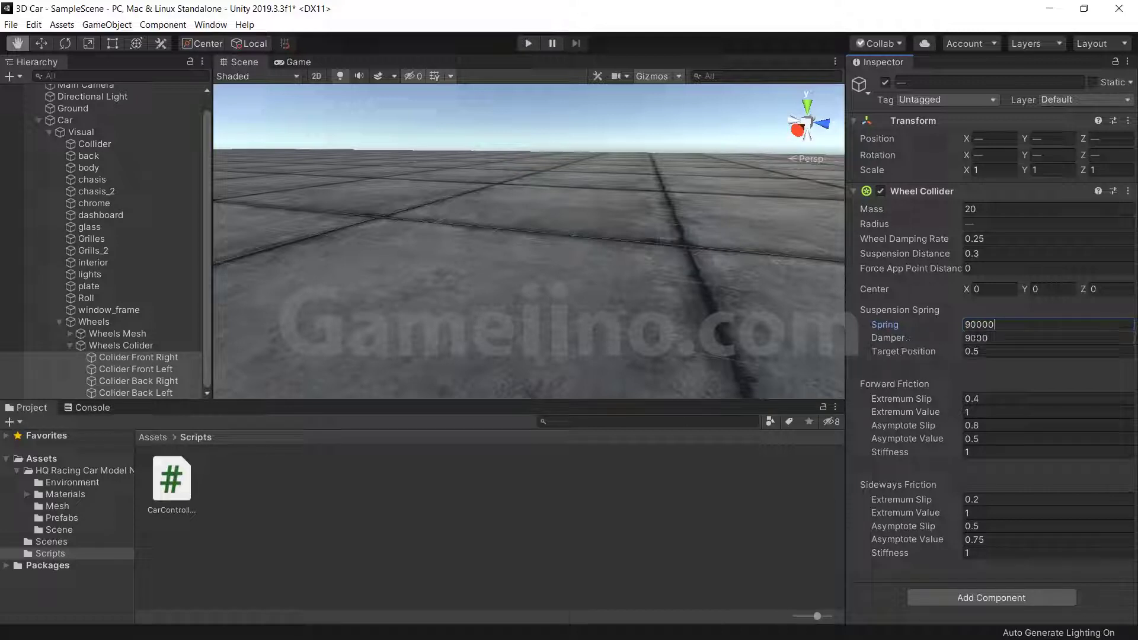
# Deselect, test-drive the stiffer-suspension car with the arrow keys, then exit Play mode
pyautogui.click(600, 529)
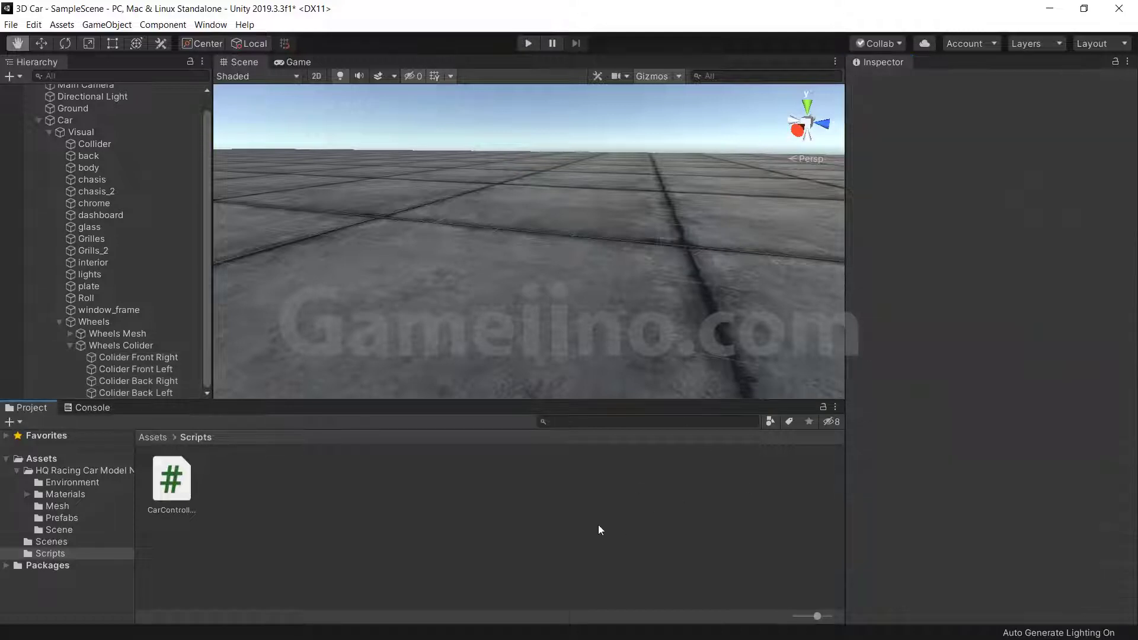
pyautogui.click(528, 44)
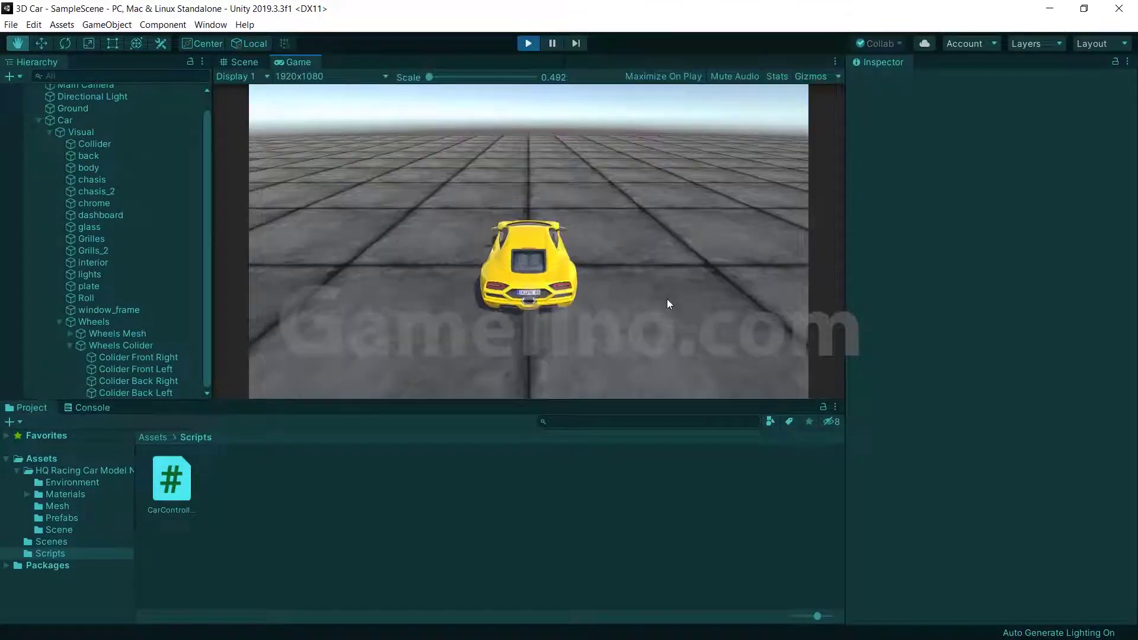
pyautogui.press('Up')
pyautogui.press('Left')
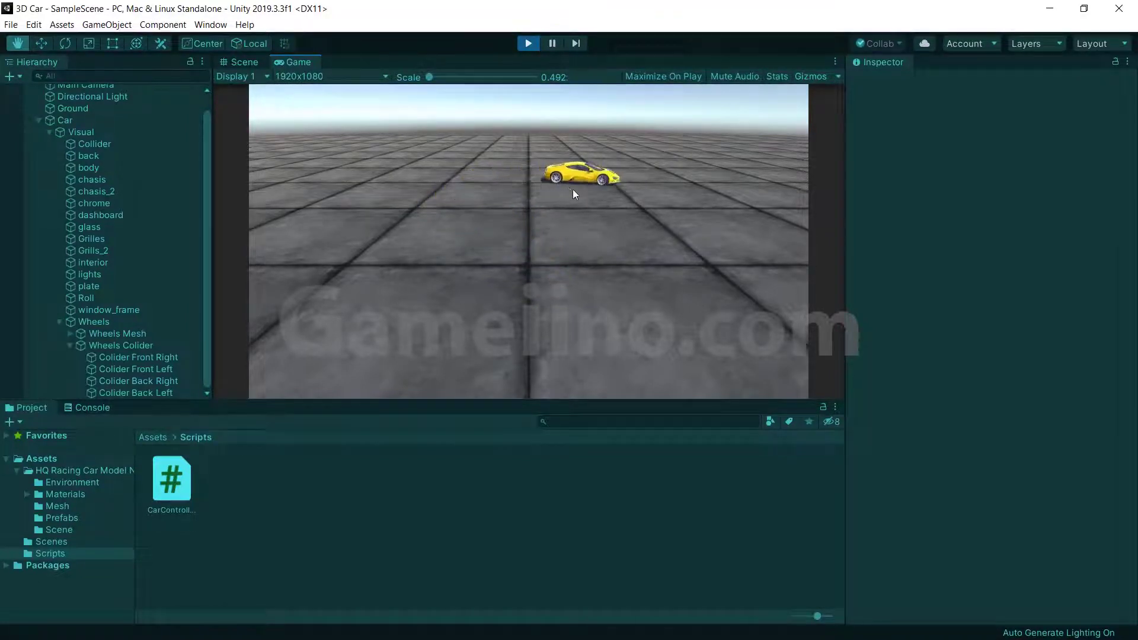
pyautogui.press('Right')
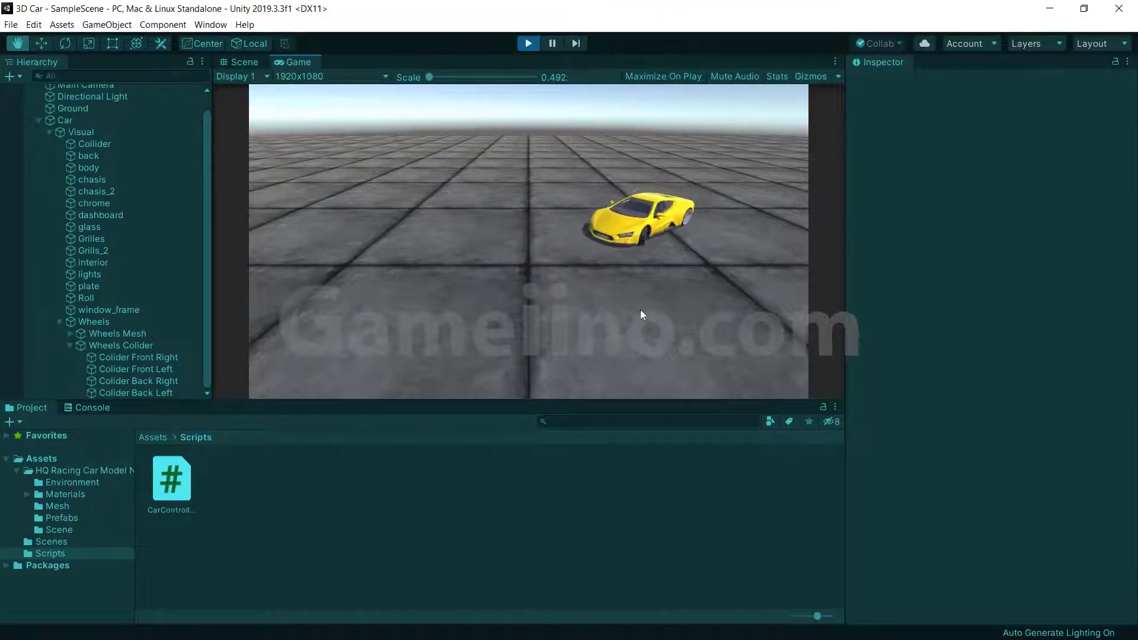
pyautogui.press('Up')
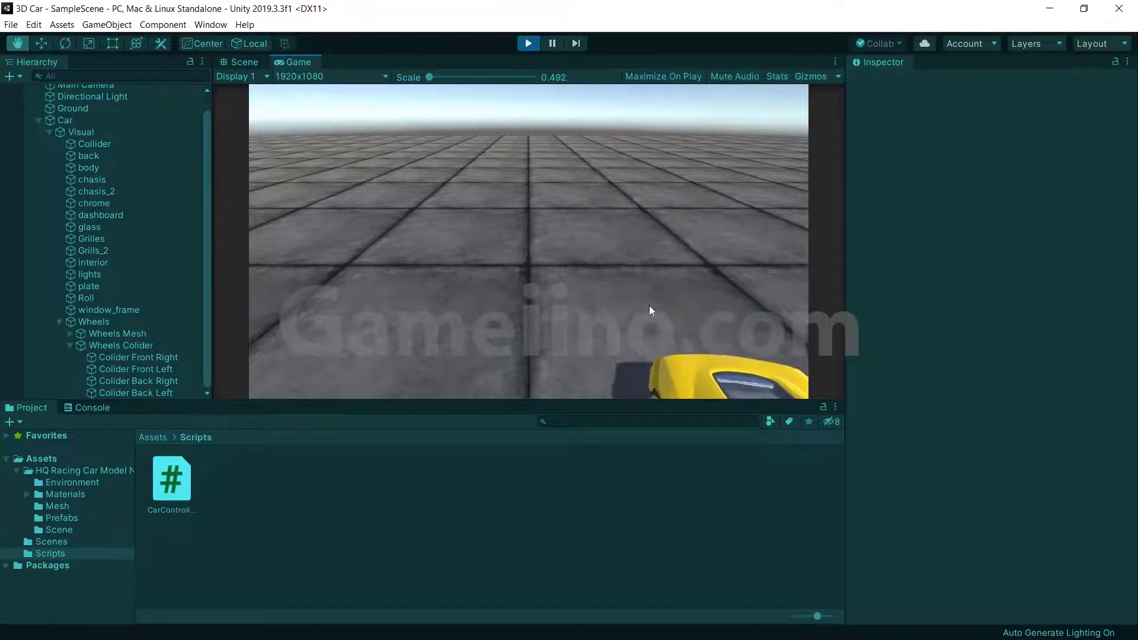
pyautogui.press('Down')
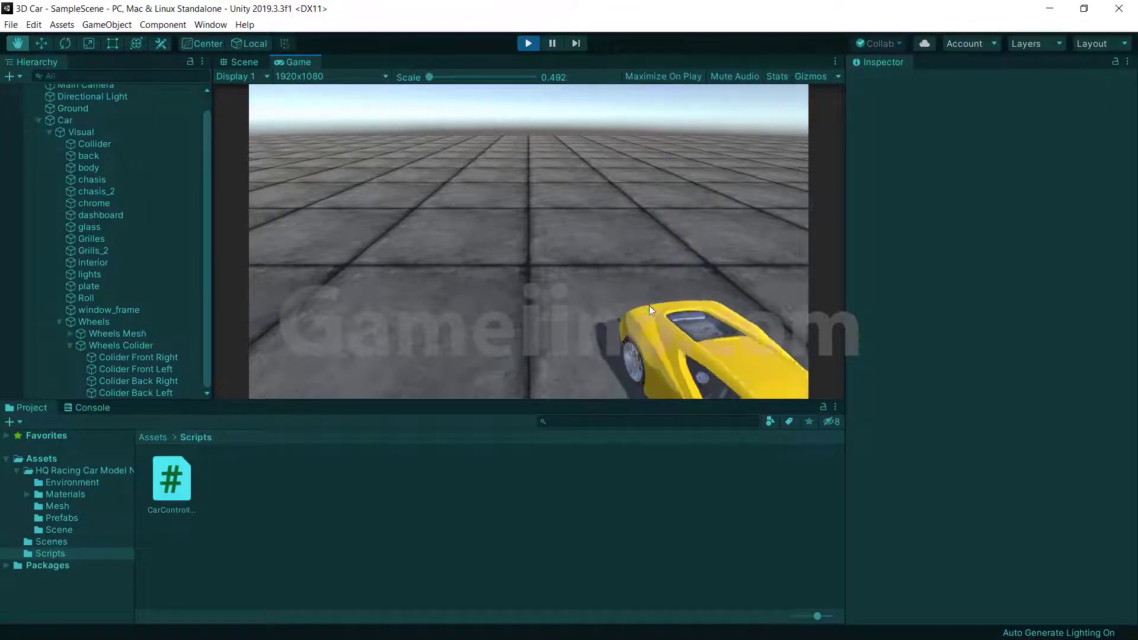
pyautogui.press('Down')
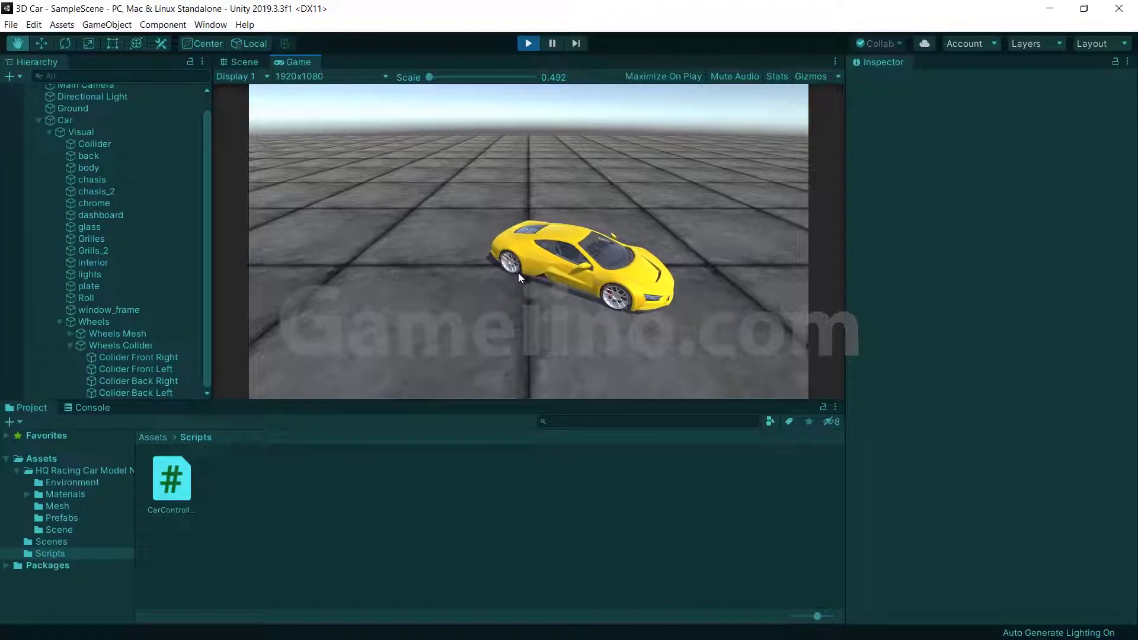
pyautogui.press('Down')
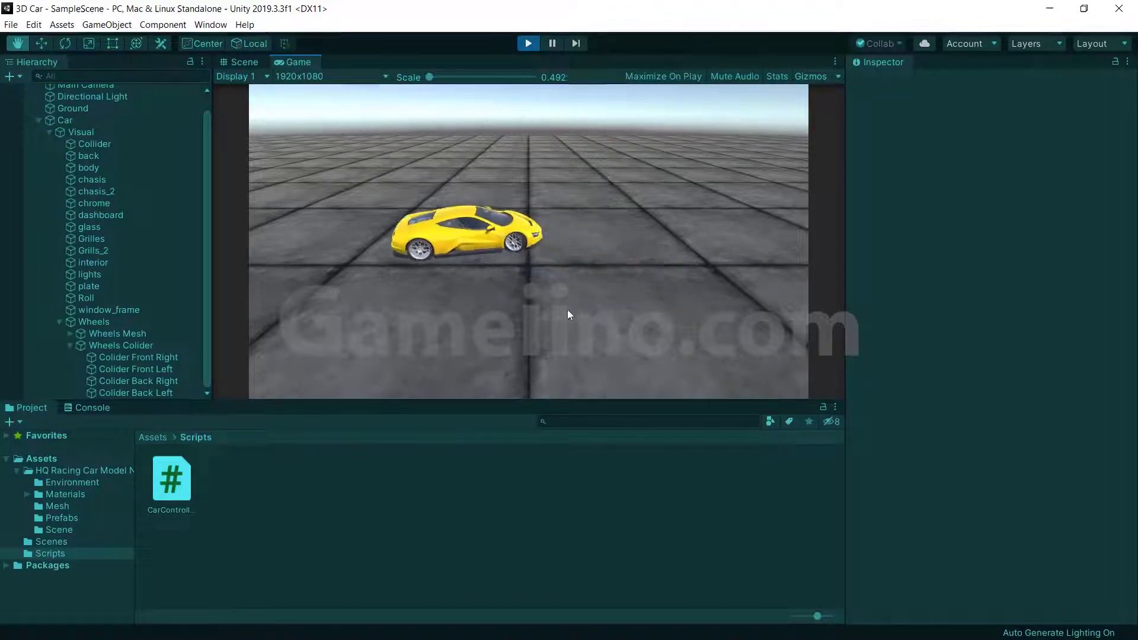
pyautogui.press('Up')
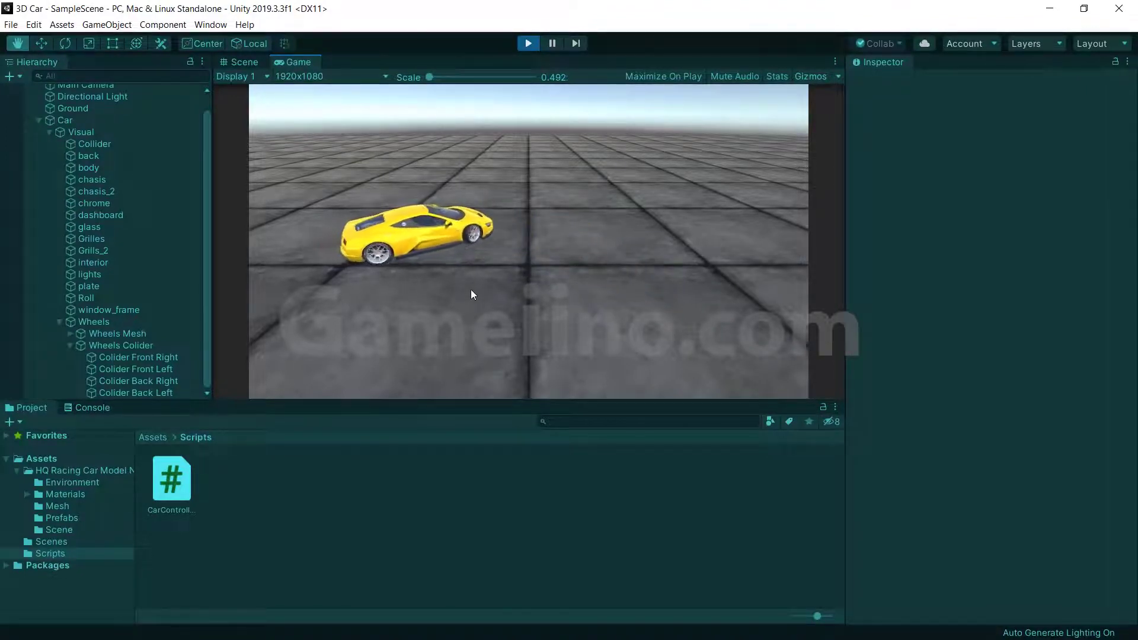
pyautogui.press('Up')
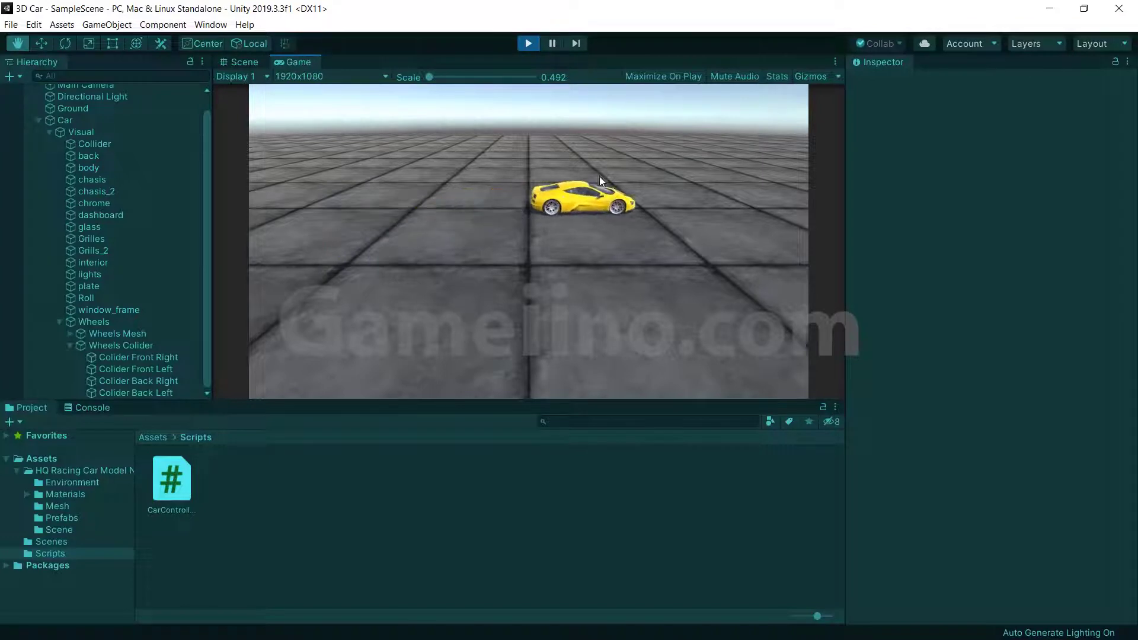
pyautogui.hotkey('ctrl', 'p')
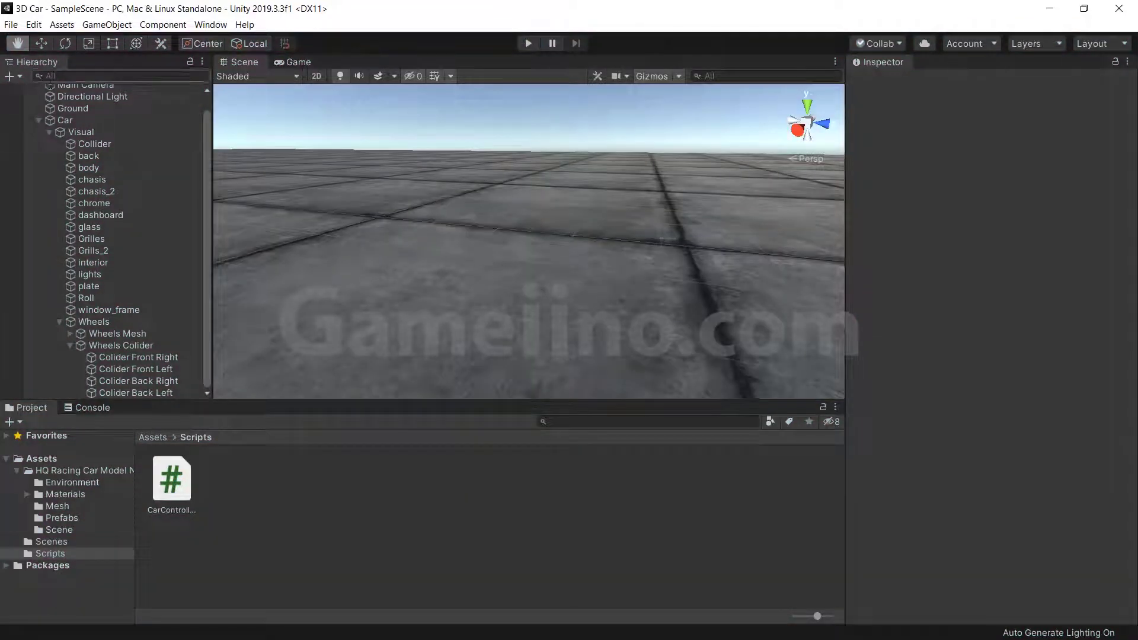
# Add the CameraFollow script to Main Camera and open it in Visual Studio
pyautogui.scroll(1, 189, 233)
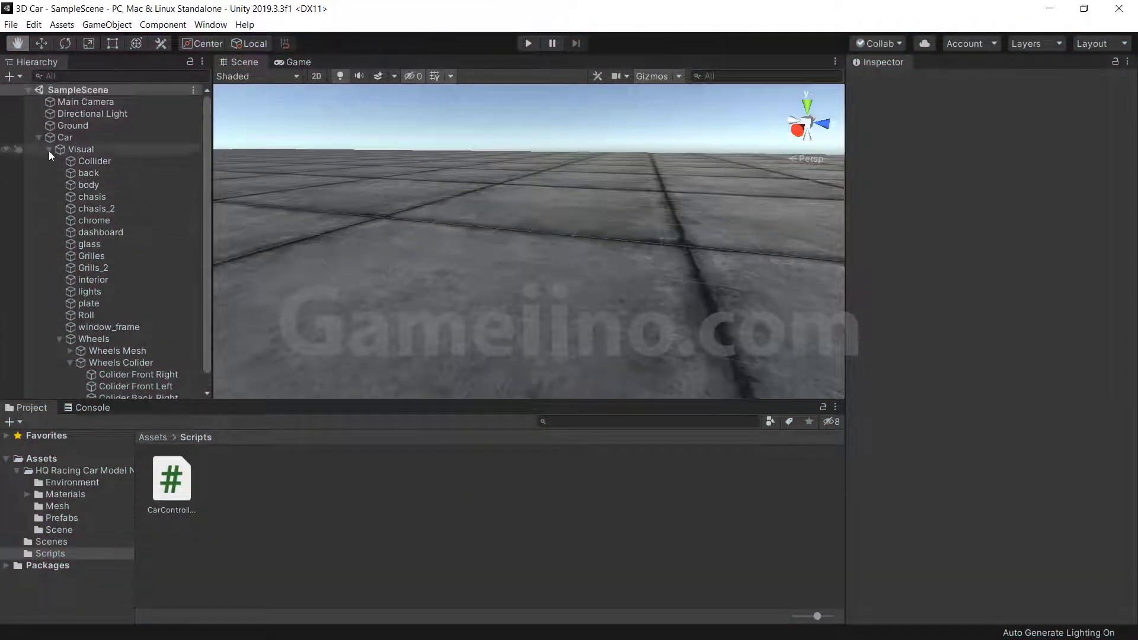
pyautogui.click(39, 137)
pyautogui.click(83, 103)
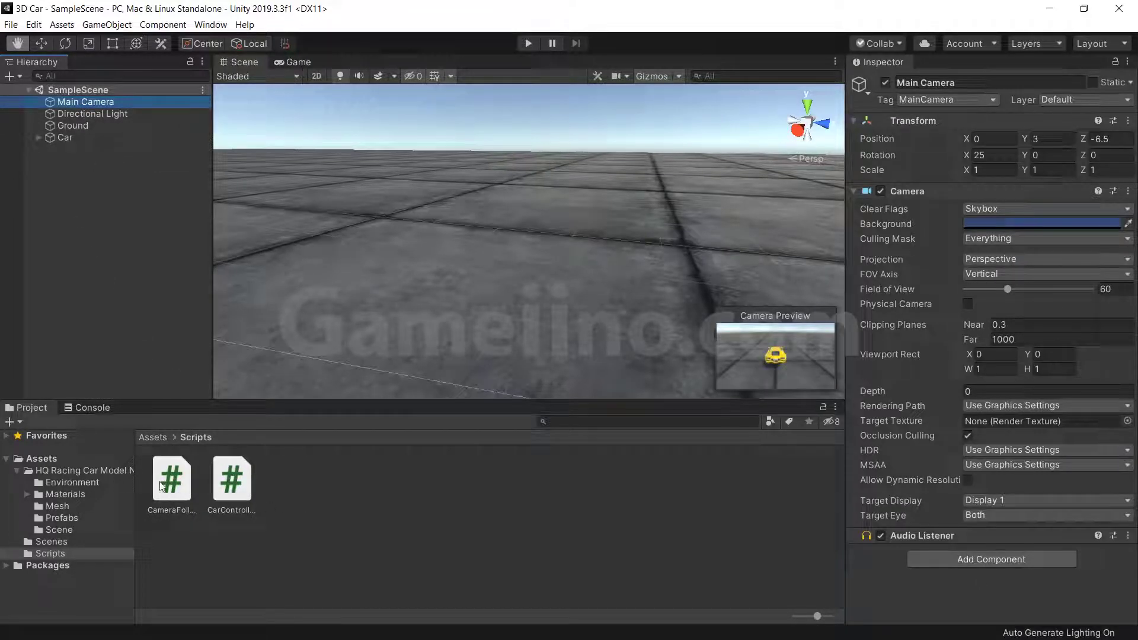
pyautogui.moveTo(162, 486); pyautogui.dragTo(916, 559)
pyautogui.scroll(-2, 913, 552)
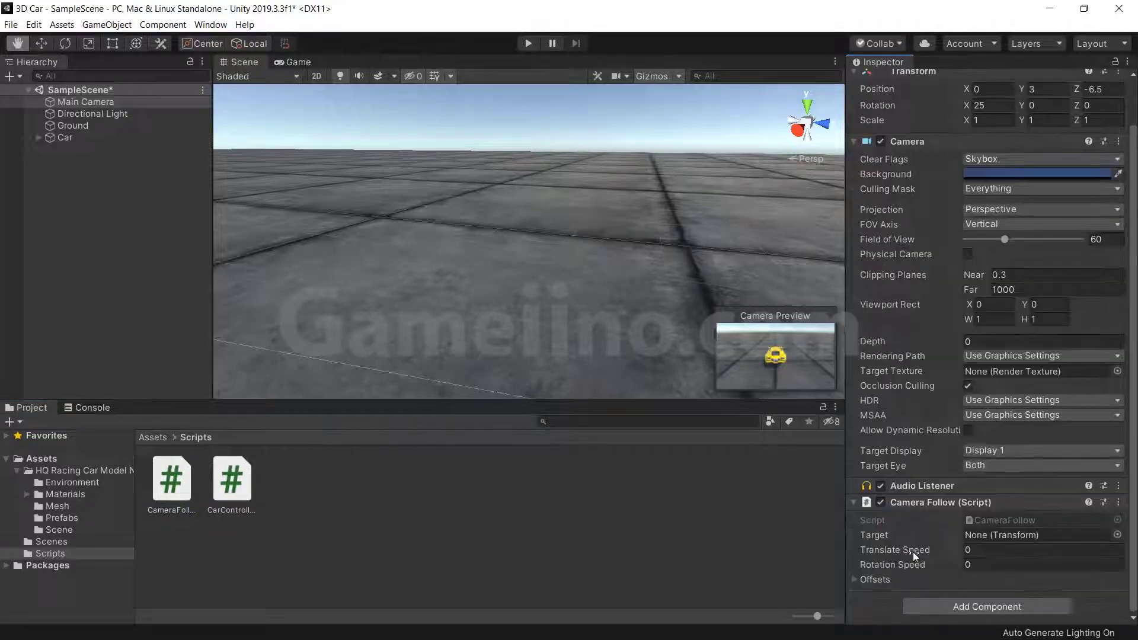
pyautogui.doubleClick(983, 515)
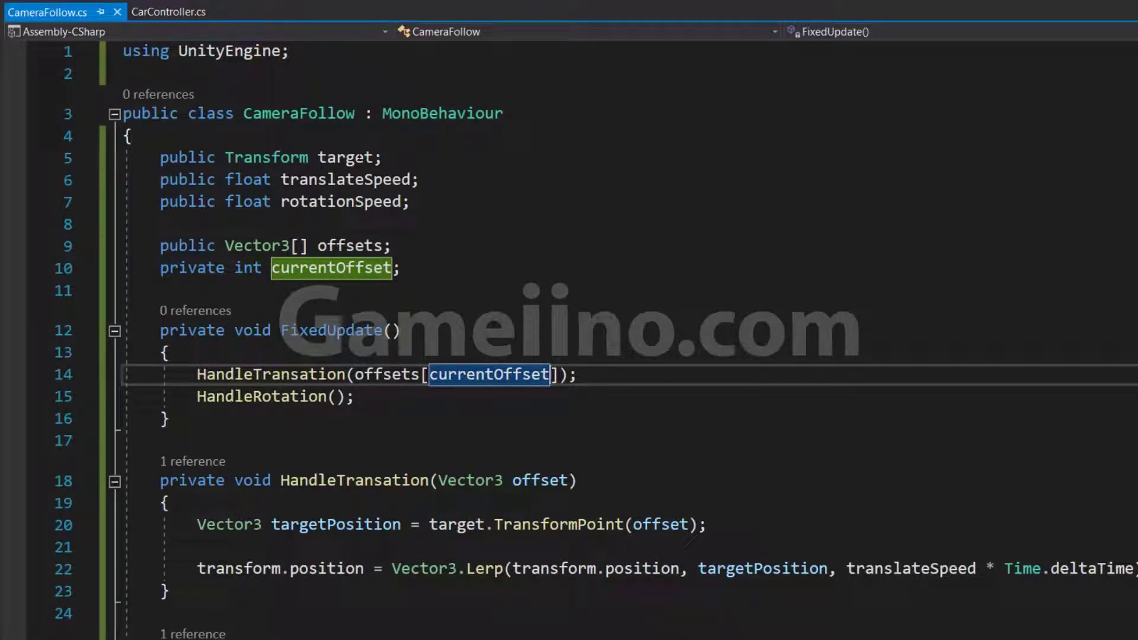
pyautogui.moveTo(160, 157); pyautogui.dragTo(384, 158)
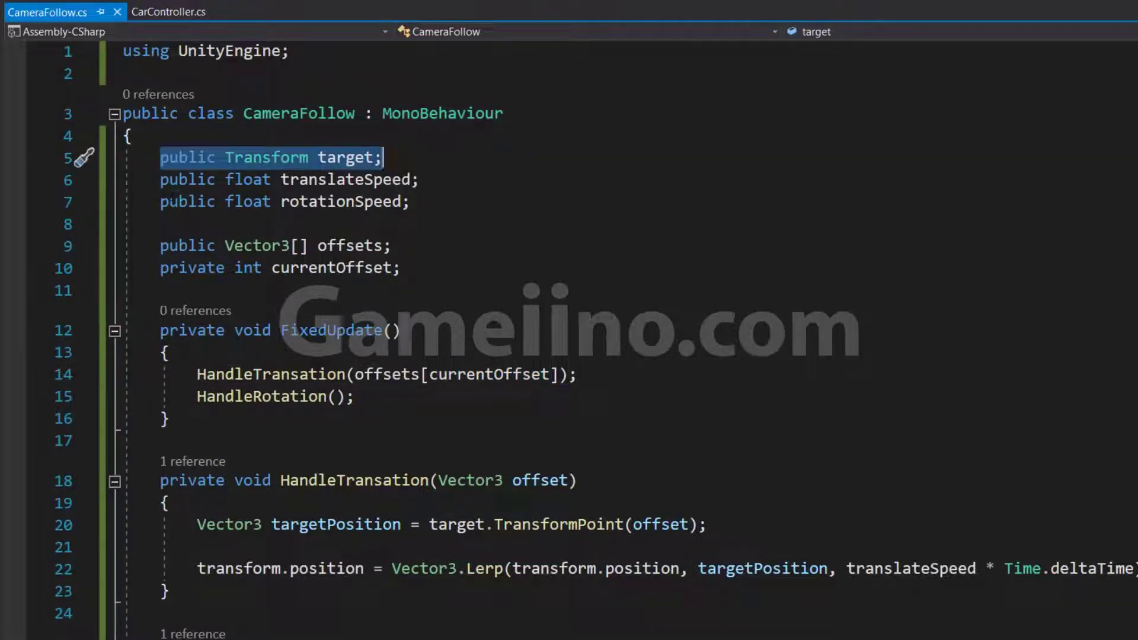
pyautogui.moveTo(160, 179); pyautogui.dragTo(421, 179)
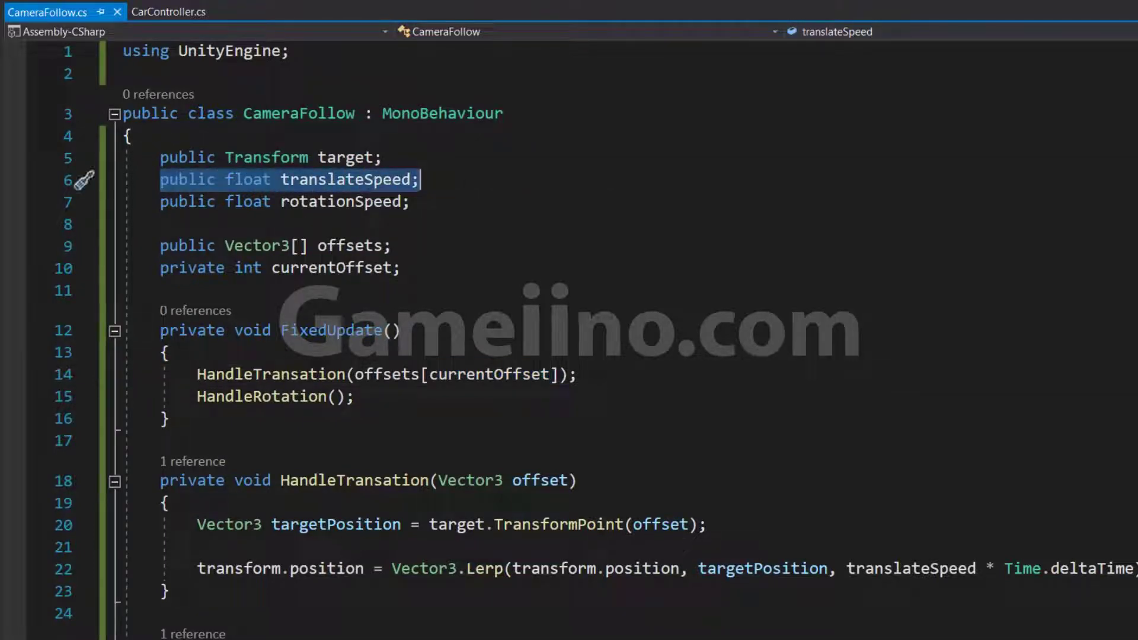
pyautogui.moveTo(160, 201); pyautogui.dragTo(411, 202)
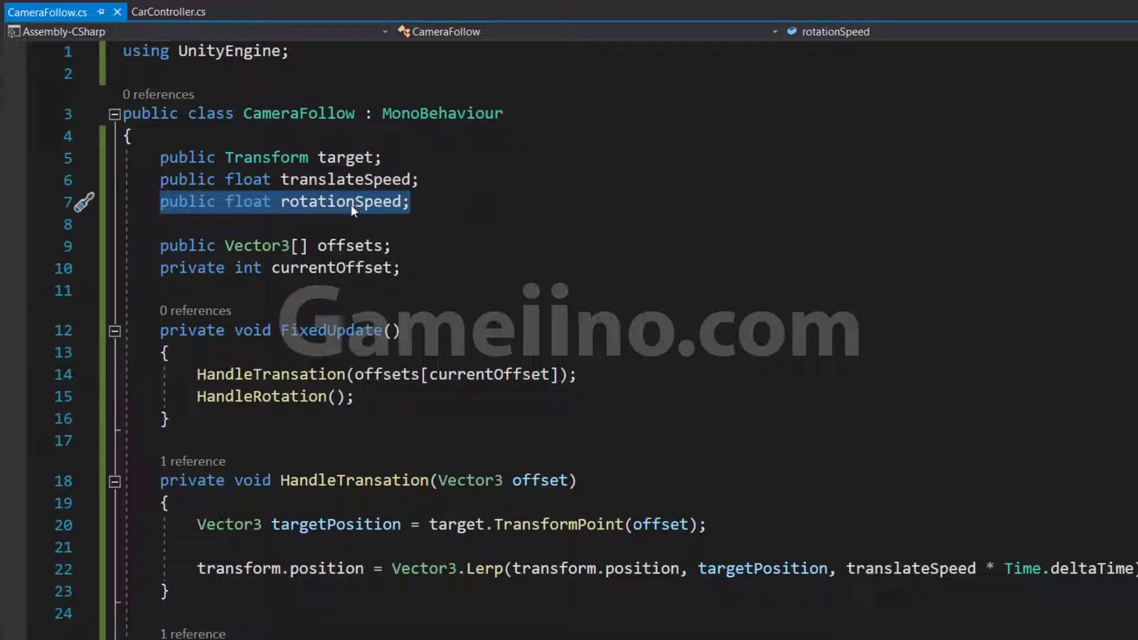
pyautogui.moveTo(161, 245); pyautogui.dragTo(388, 245)
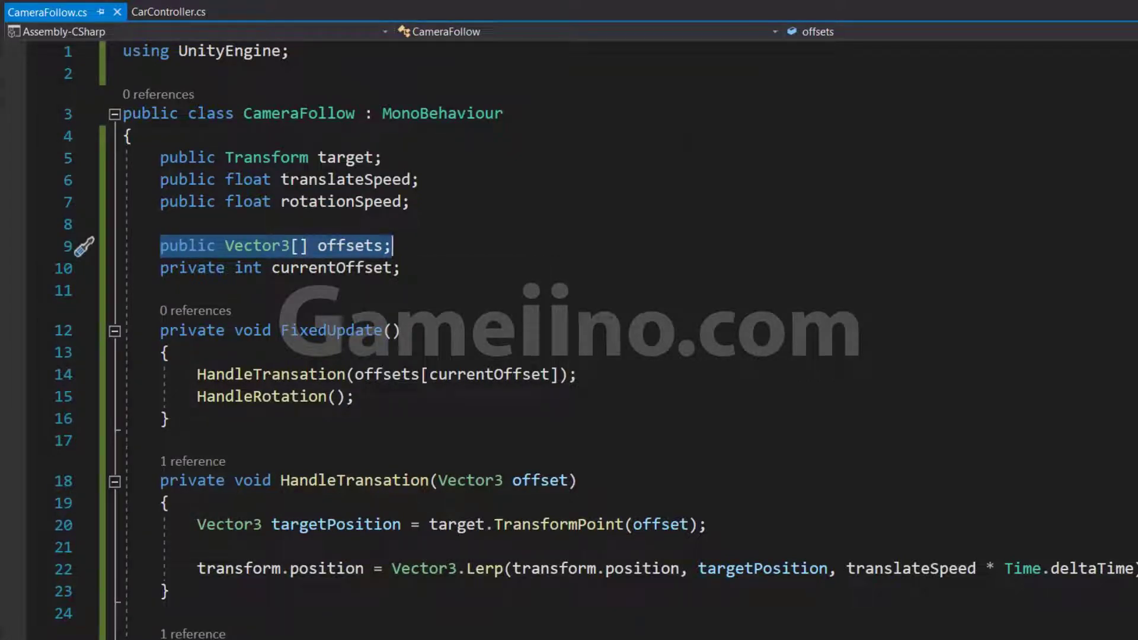
pyautogui.moveTo(160, 268); pyautogui.dragTo(401, 268)
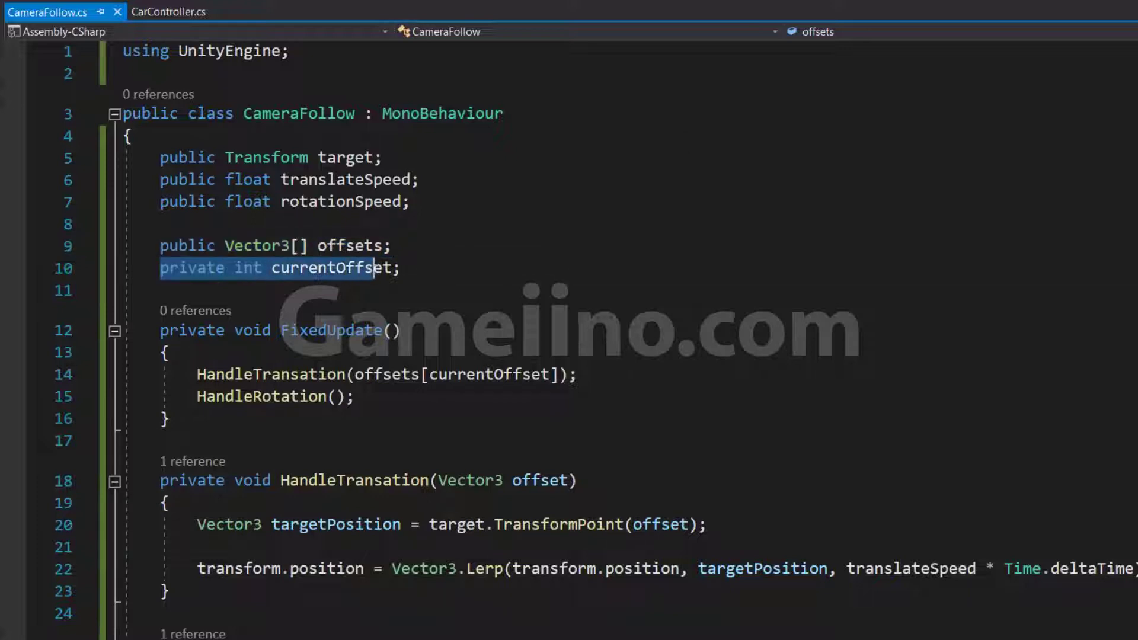
pyautogui.click(290, 246)
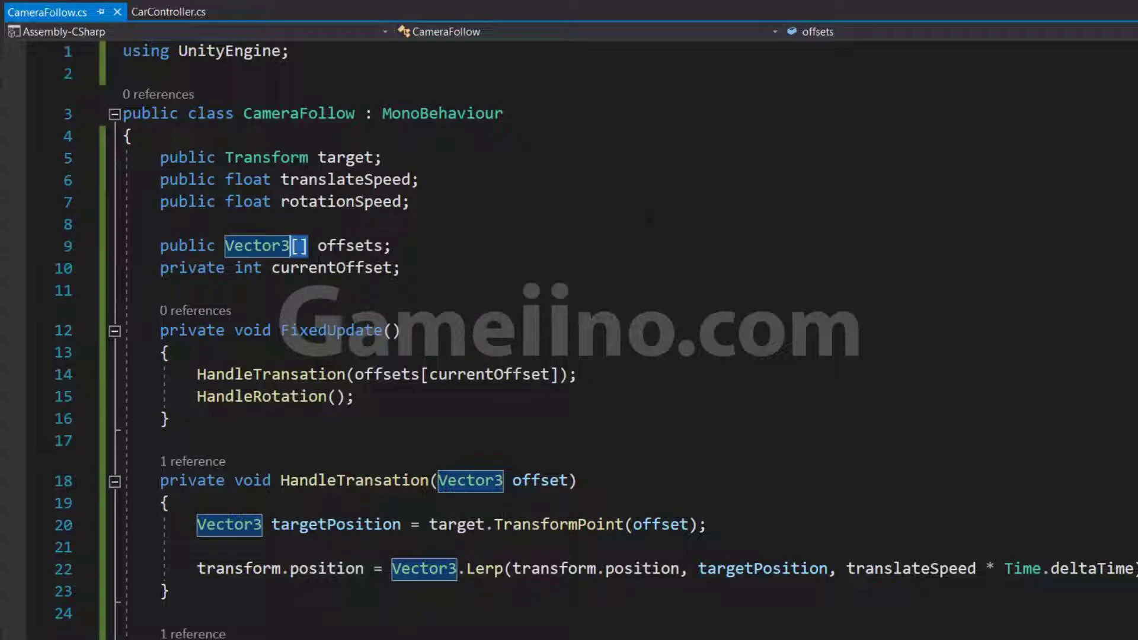
pyautogui.press('Down')
pyautogui.press('End')
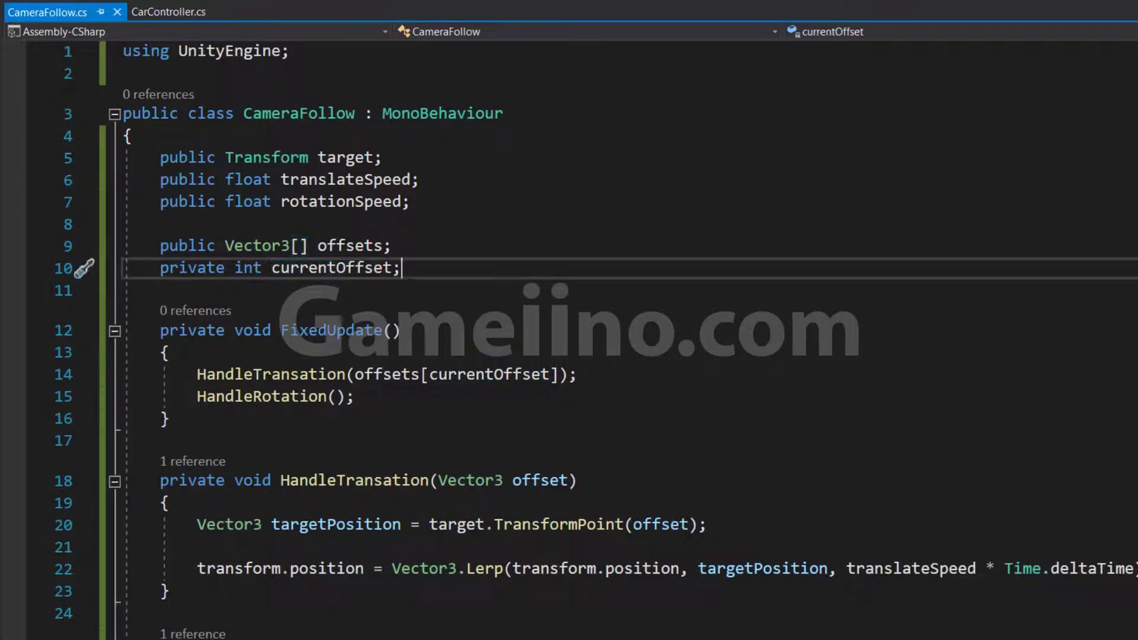
pyautogui.scroll(-2, 332, 278)
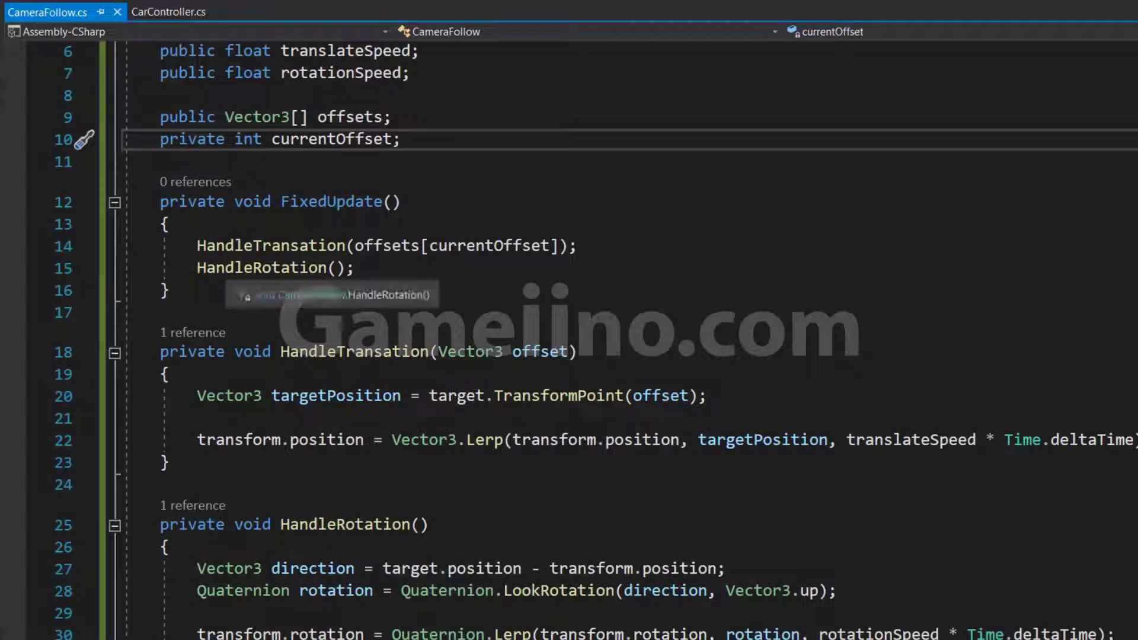
pyautogui.press('Left')
pyautogui.scroll(-2, 569, 308)
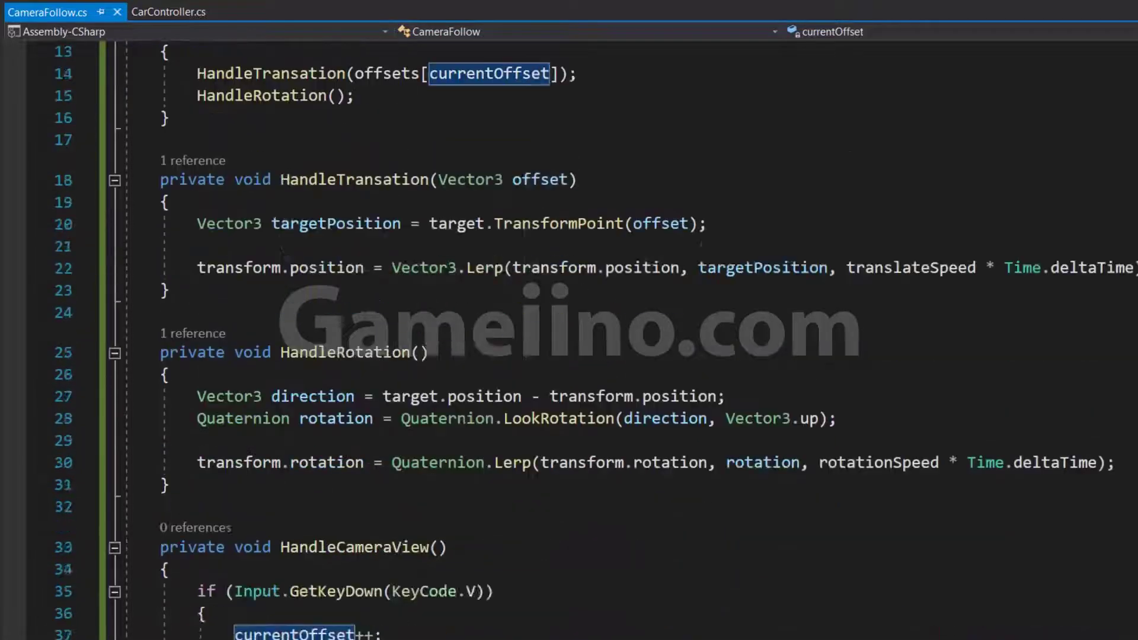
pyautogui.scroll(-3, 569, 309)
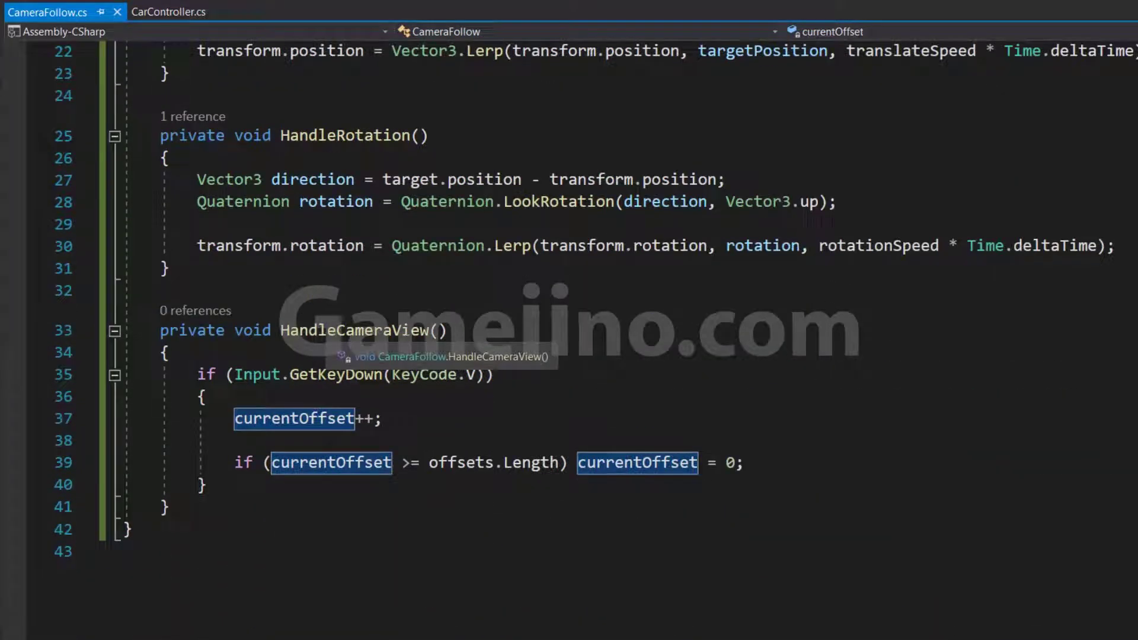
pyautogui.click(451, 374)
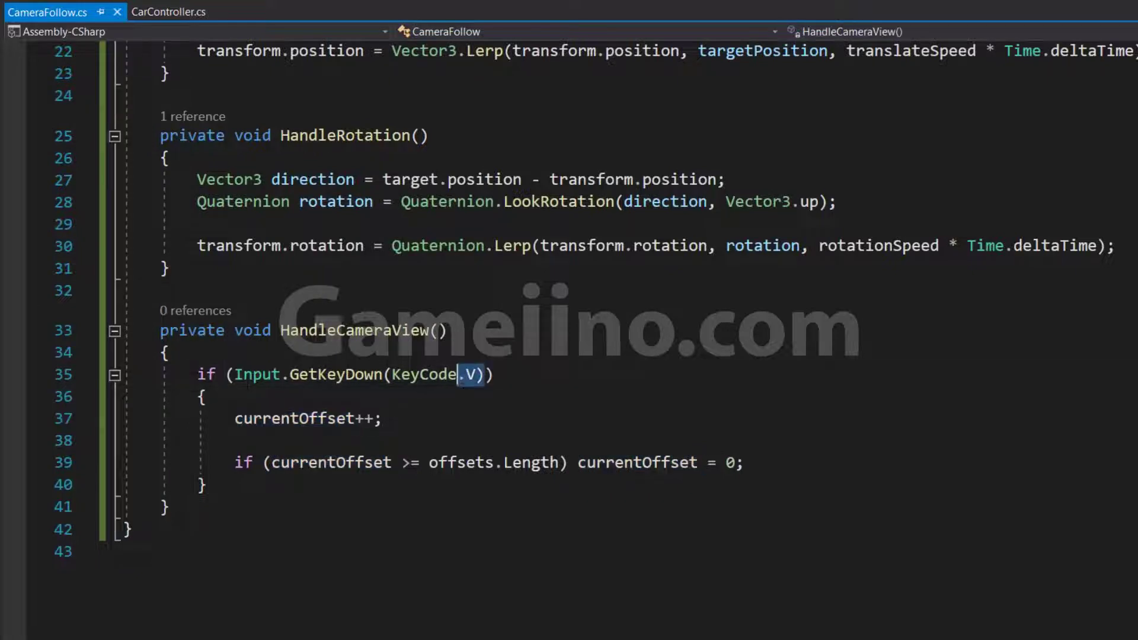
pyautogui.moveTo(235, 418); pyautogui.dragTo(384, 419)
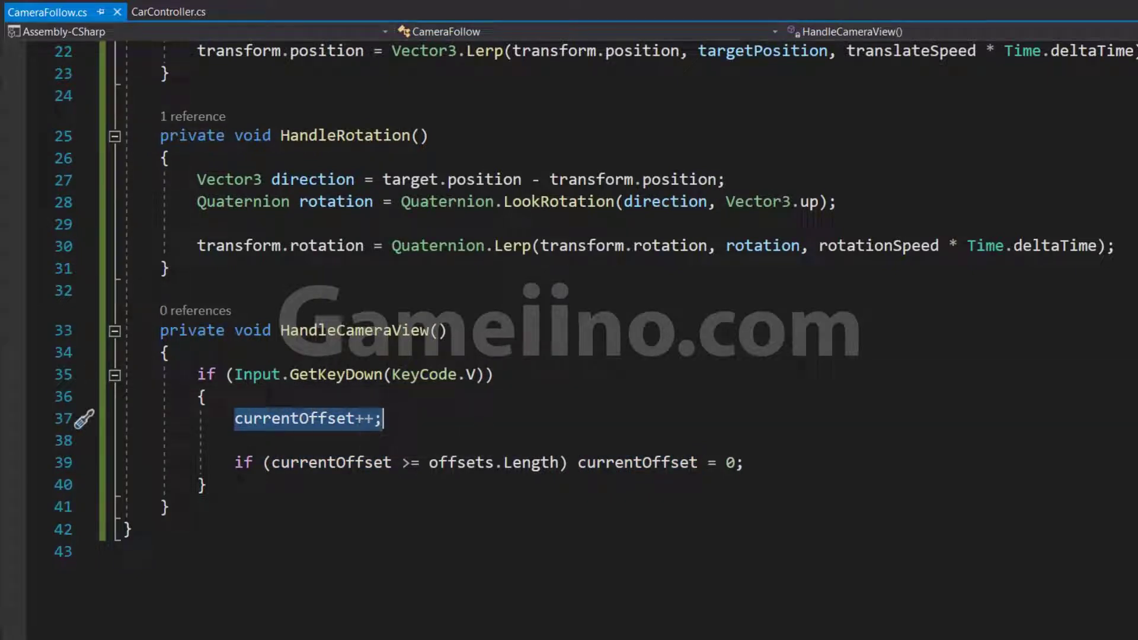
pyautogui.moveTo(235, 462); pyautogui.dragTo(373, 462)
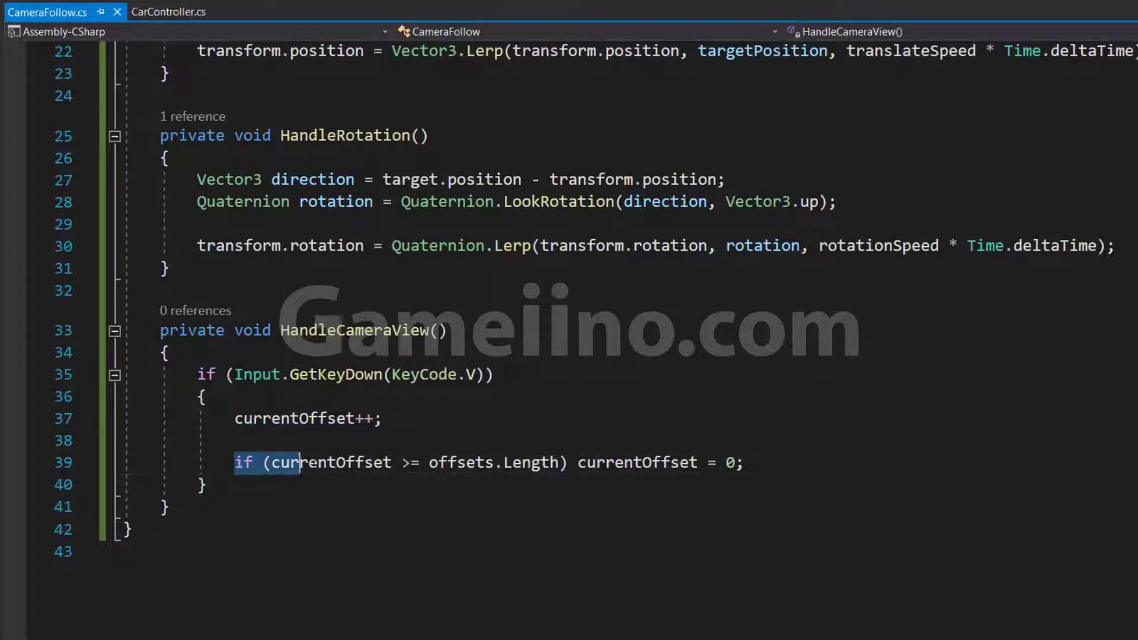
pyautogui.click(280, 468)
pyautogui.click(530, 463)
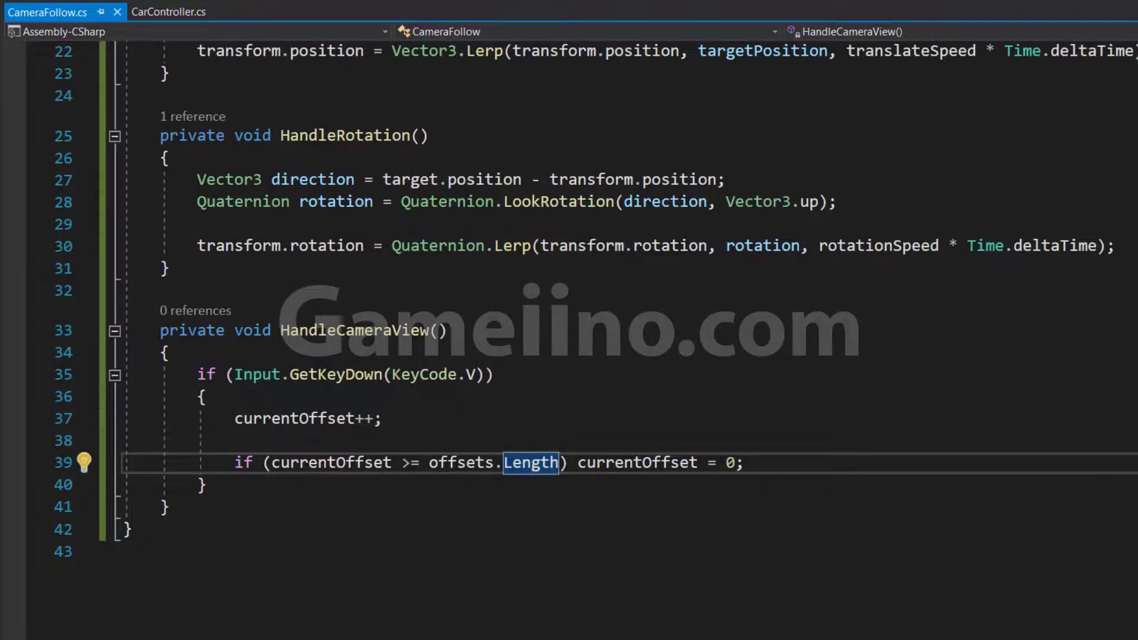
pyautogui.scroll(3, 592, 320)
pyautogui.scroll(4, 593, 320)
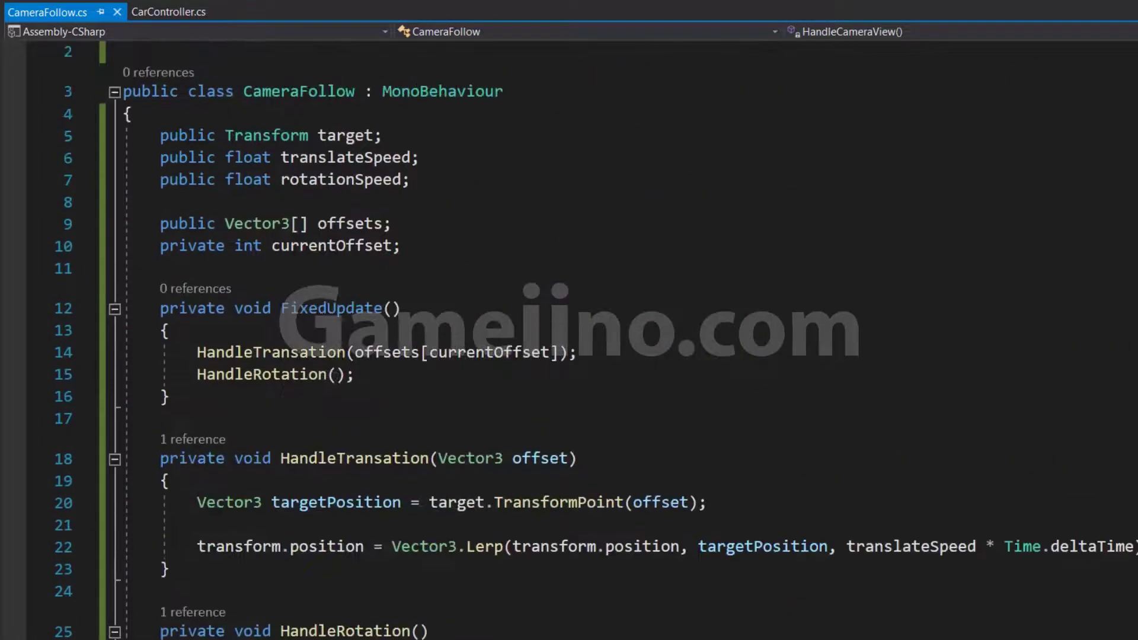
pyautogui.moveTo(439, 458); pyautogui.dragTo(569, 459)
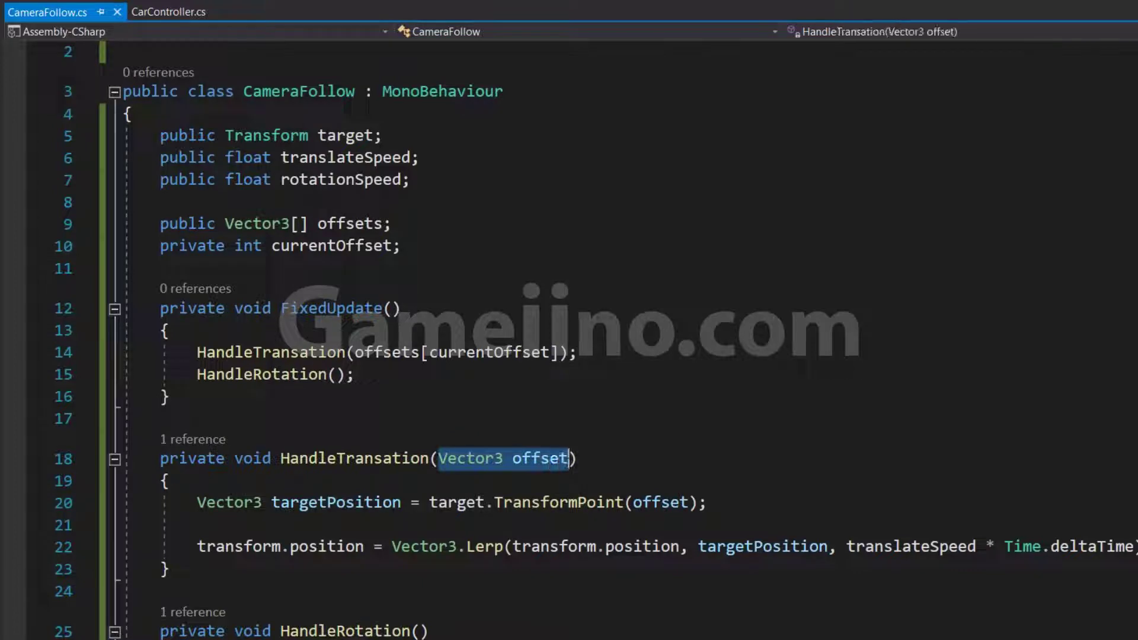
pyautogui.doubleClick(403, 353)
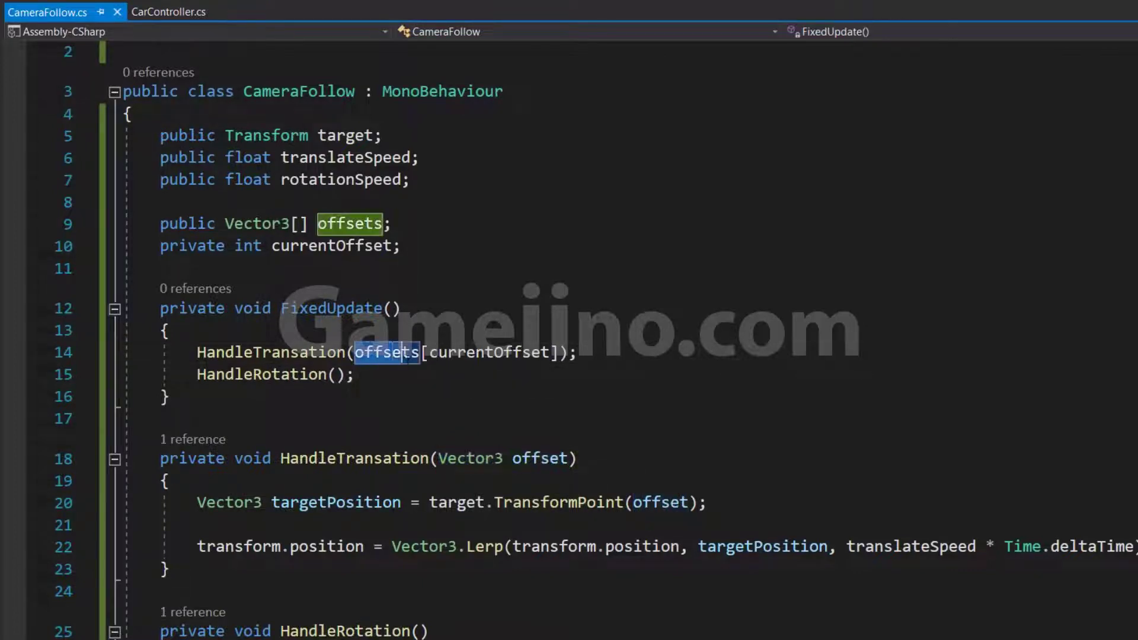
pyautogui.moveTo(404, 353); pyautogui.dragTo(560, 353)
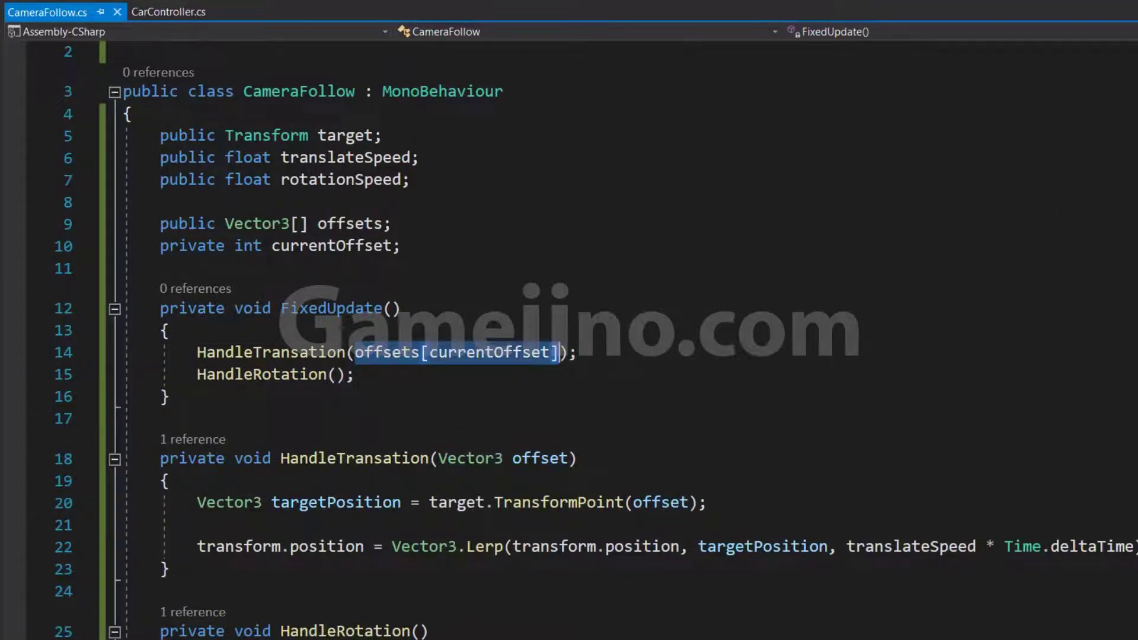
pyautogui.scroll(-3, 560, 353)
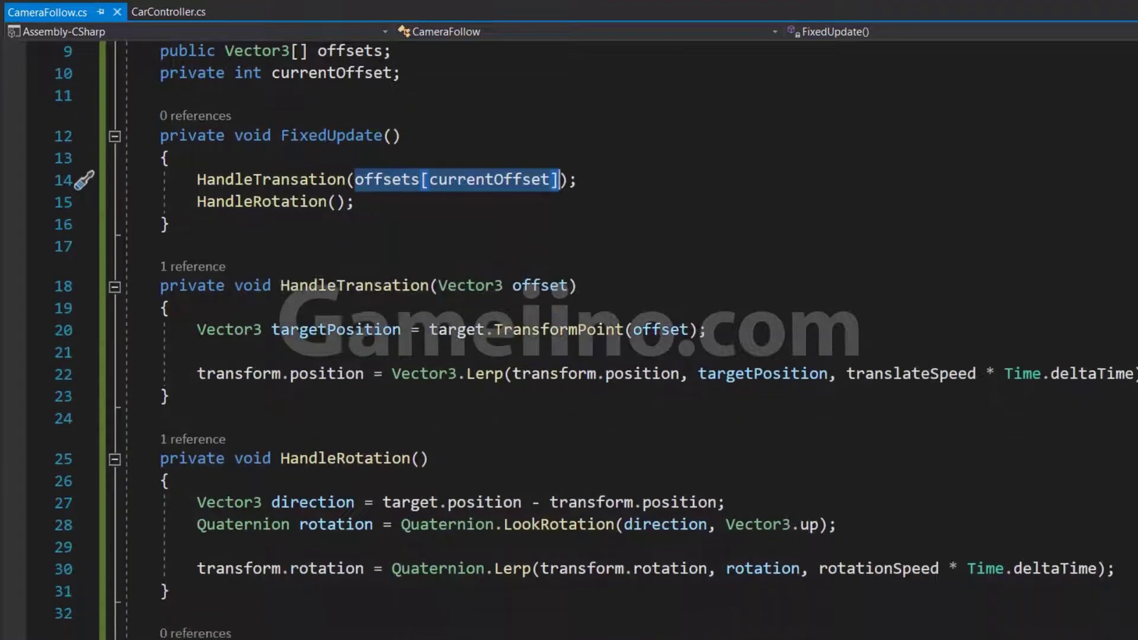
pyautogui.moveTo(197, 329); pyautogui.dragTo(402, 330)
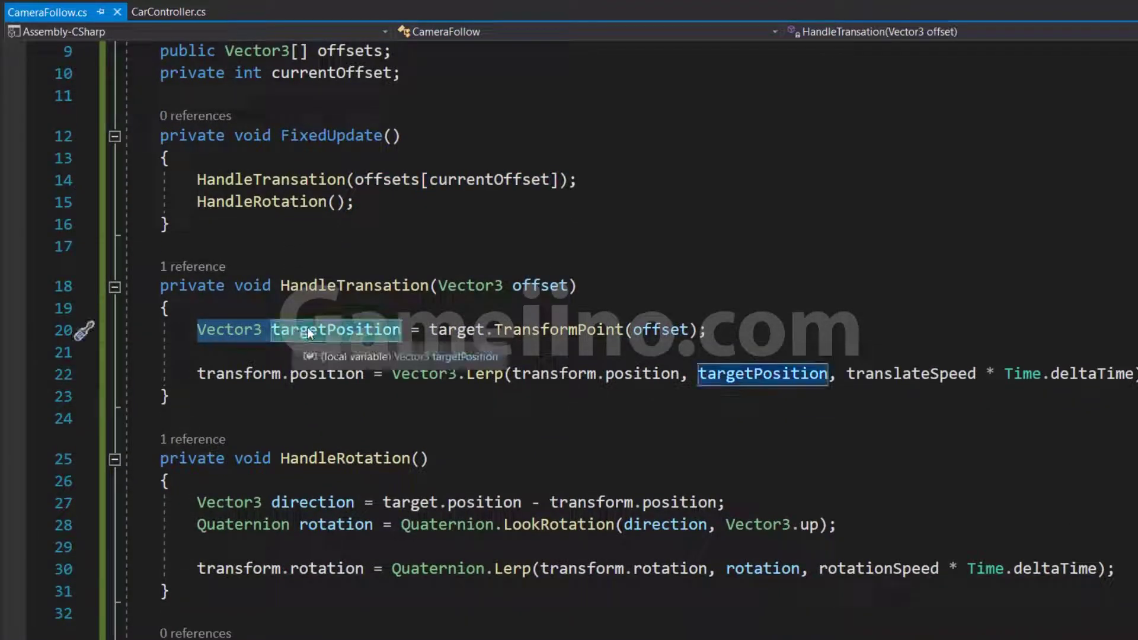
pyautogui.click(459, 330)
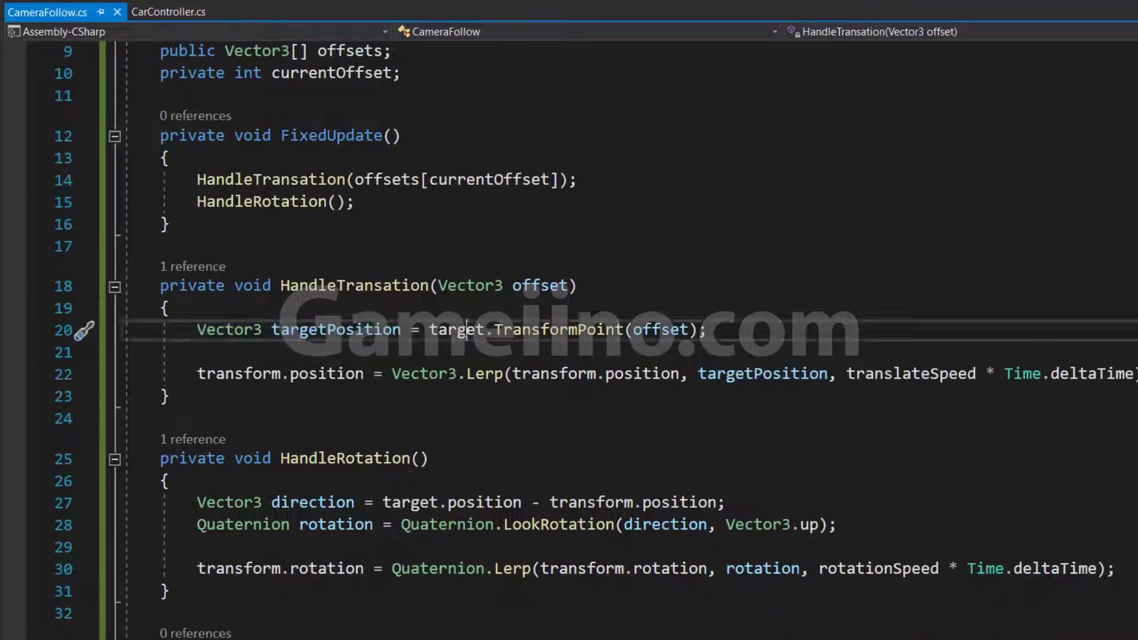
pyautogui.doubleClick(550, 330)
pyautogui.doubleClick(660, 330)
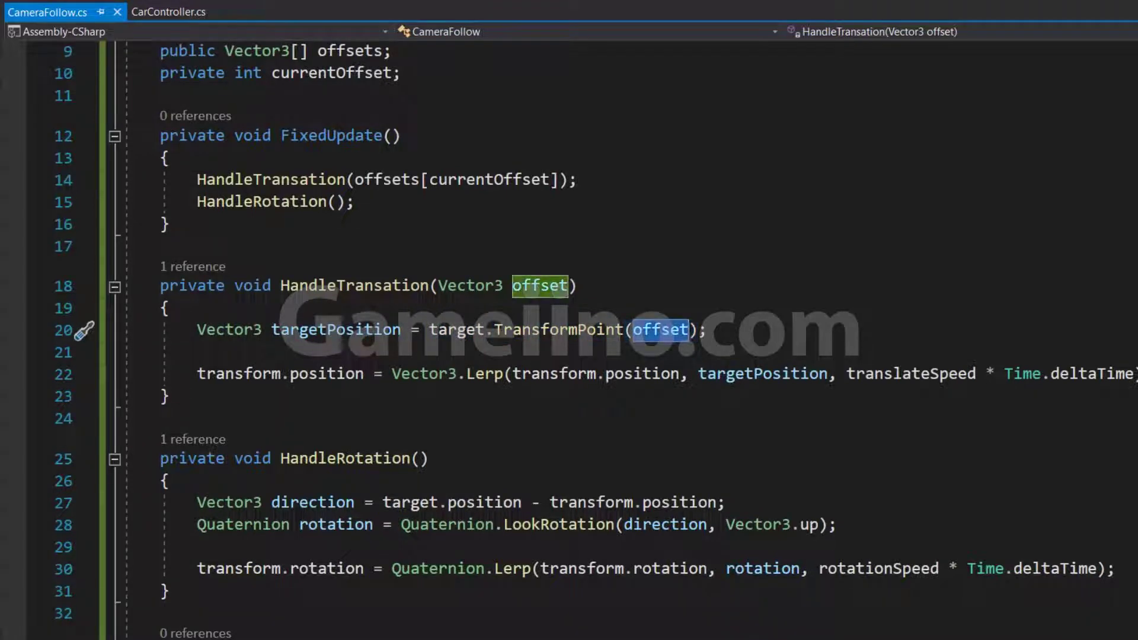
pyautogui.moveTo(430, 329); pyautogui.dragTo(708, 330)
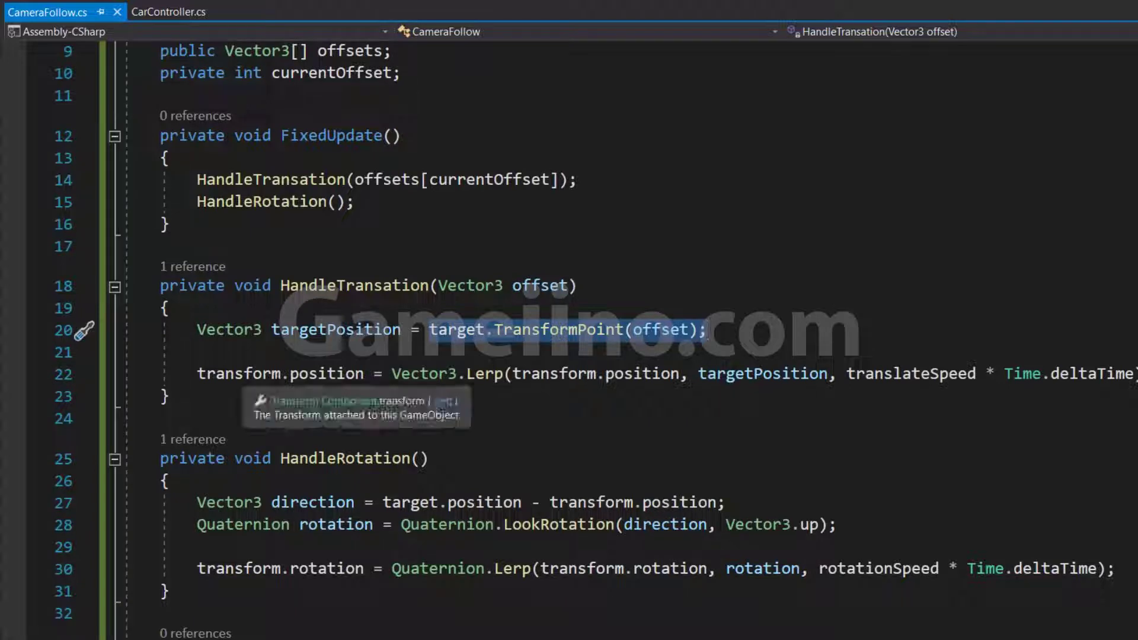
pyautogui.moveTo(392, 374); pyautogui.dragTo(1098, 374)
pyautogui.click(698, 374)
pyautogui.hotkey('ctrl', 'shift', 'Right')
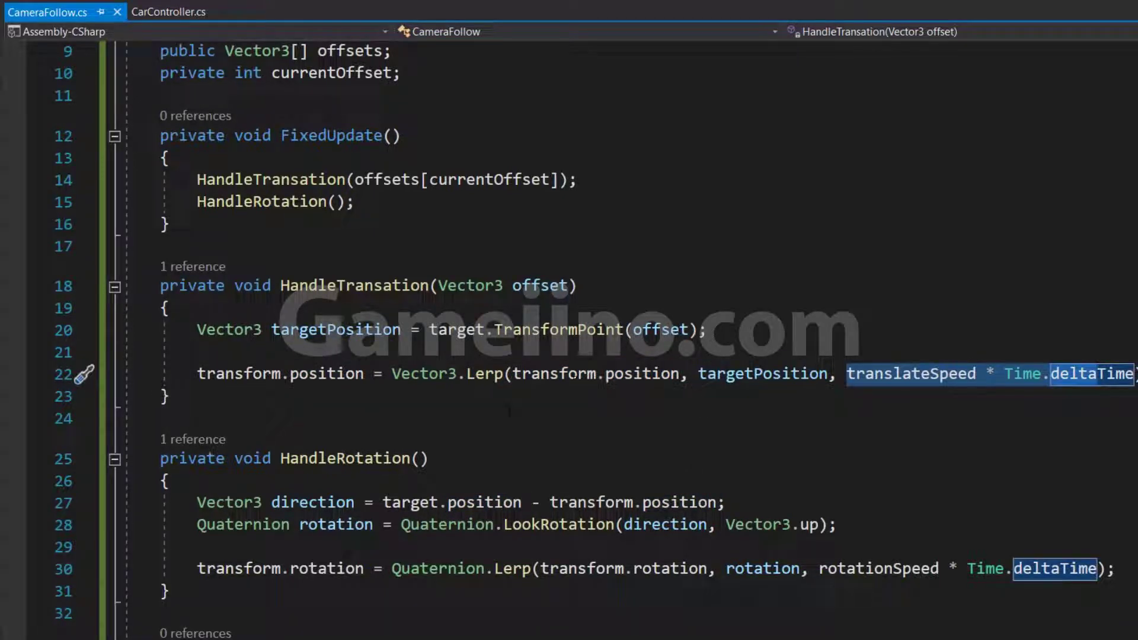
pyautogui.moveTo(514, 374); pyautogui.dragTo(1070, 374)
pyautogui.scroll(-2, 1070, 374)
pyautogui.moveTo(375, 203); pyautogui.dragTo(173, 180)
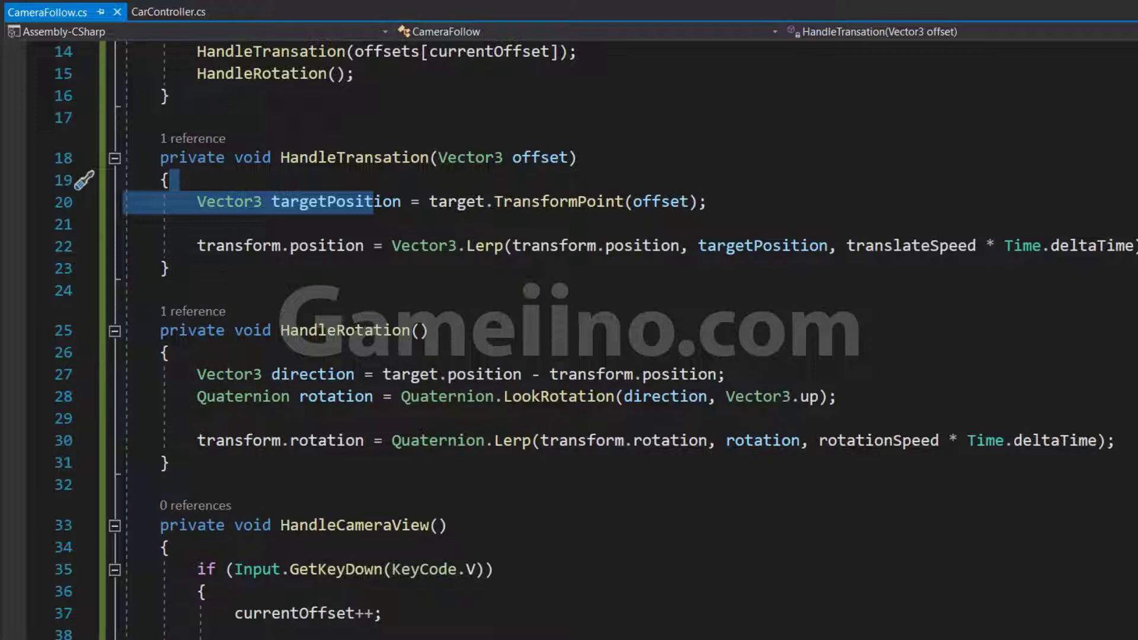
pyautogui.moveTo(197, 374); pyautogui.dragTo(363, 374)
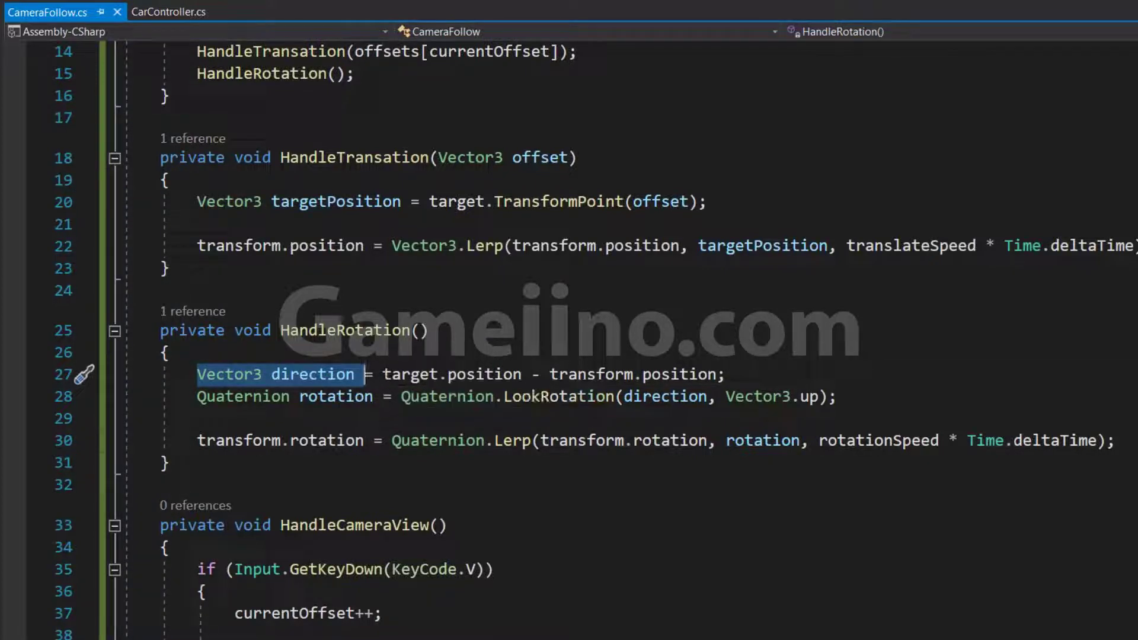
pyautogui.moveTo(382, 374); pyautogui.dragTo(715, 374)
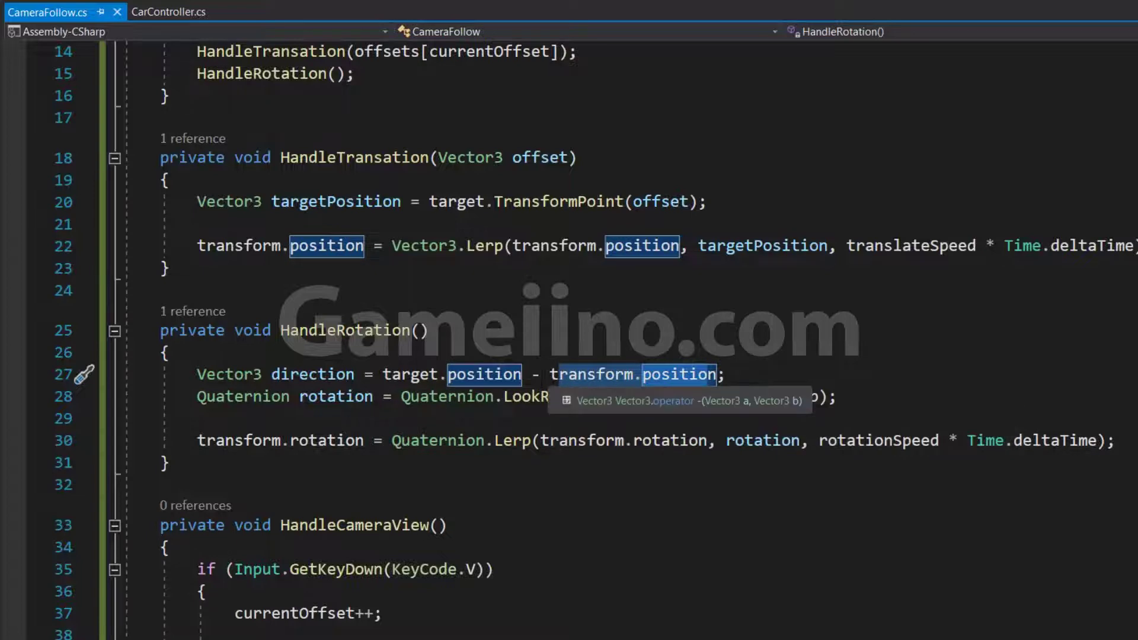
pyautogui.moveTo(532, 374); pyautogui.dragTo(540, 374)
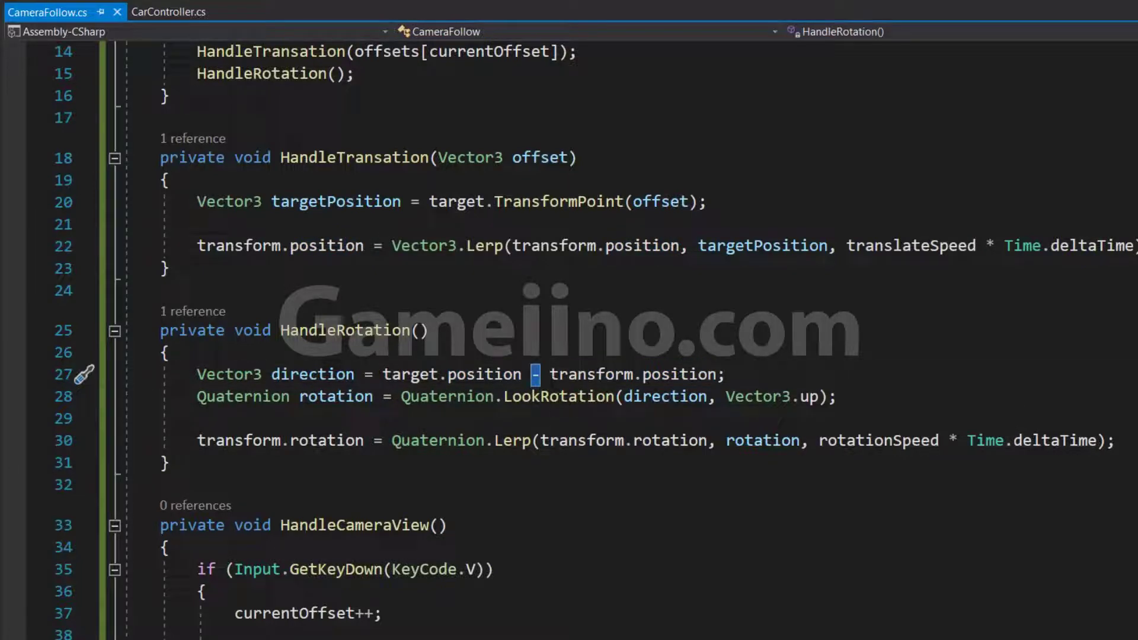
pyautogui.moveTo(300, 396); pyautogui.dragTo(373, 396)
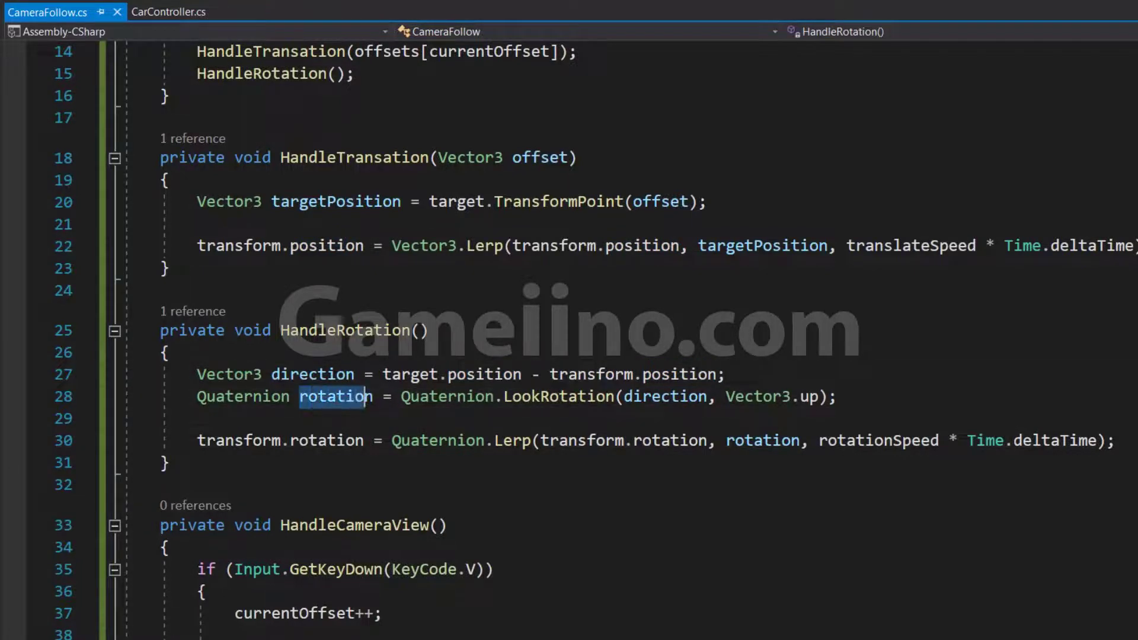
pyautogui.moveTo(512, 396); pyautogui.dragTo(707, 396)
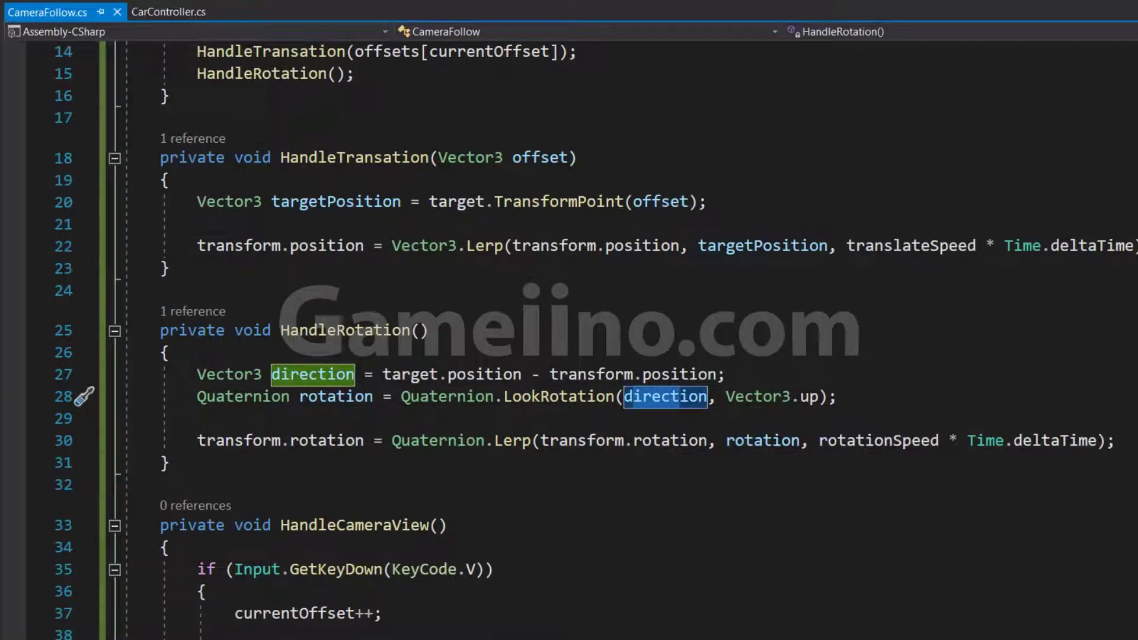
pyautogui.moveTo(196, 441); pyautogui.dragTo(532, 440)
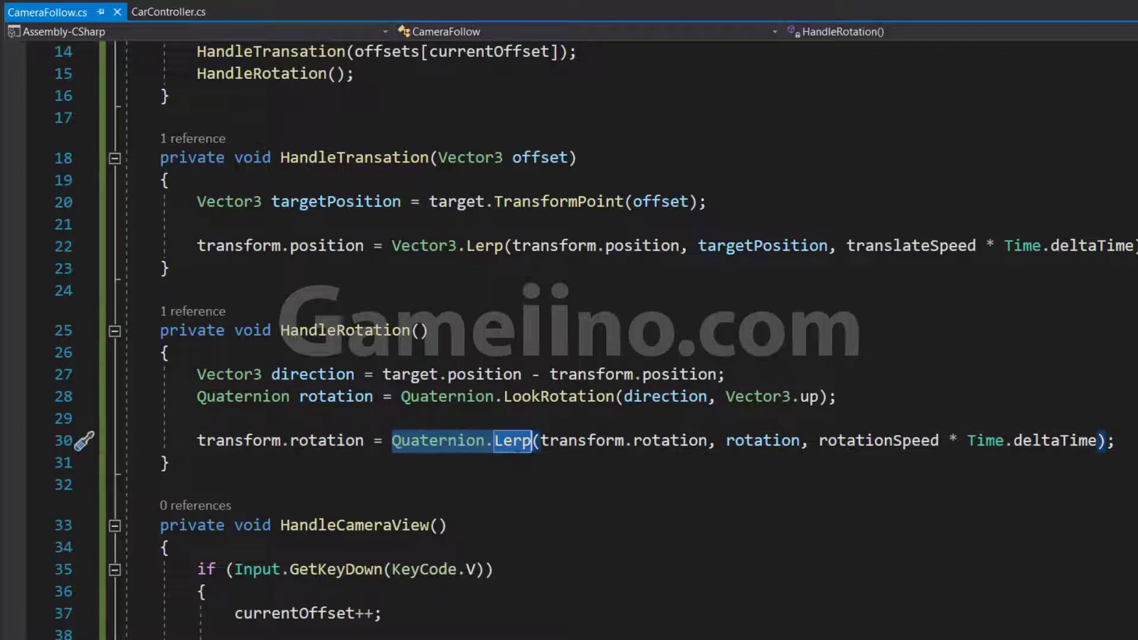
pyautogui.moveTo(540, 441); pyautogui.dragTo(801, 441)
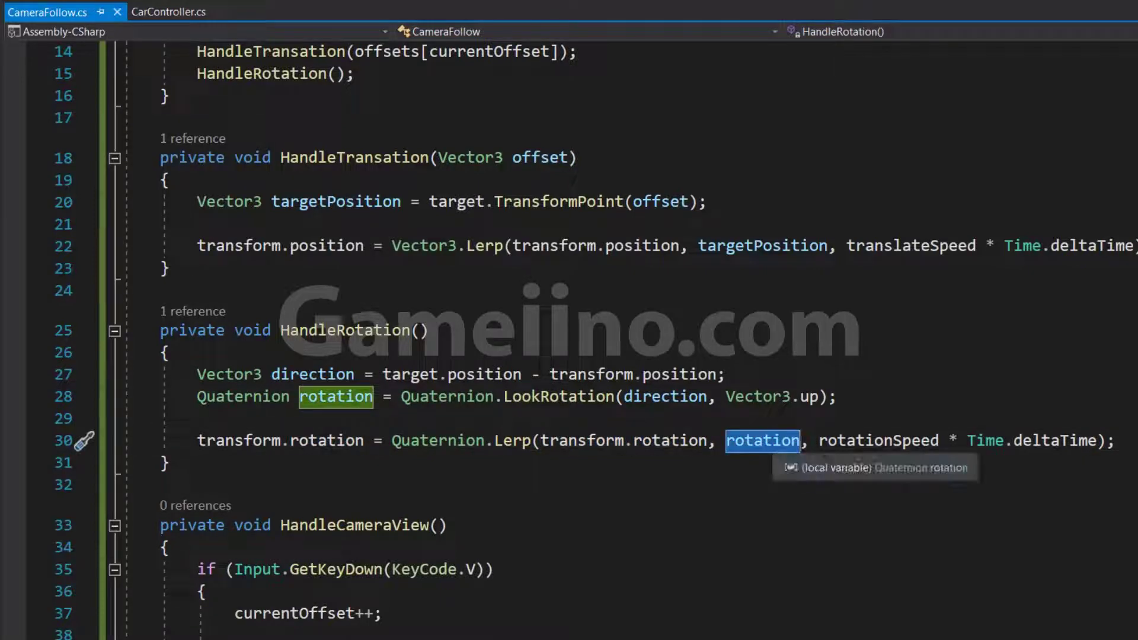
pyautogui.moveTo(820, 441); pyautogui.dragTo(1097, 440)
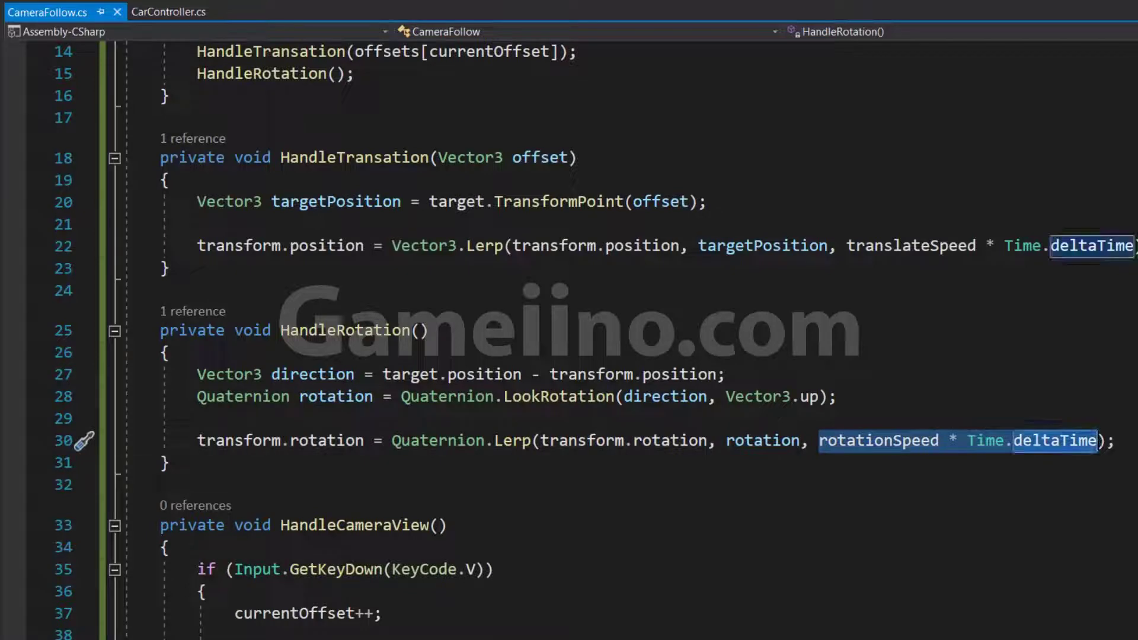
pyautogui.click(1116, 441)
pyautogui.scroll(-3, 569, 332)
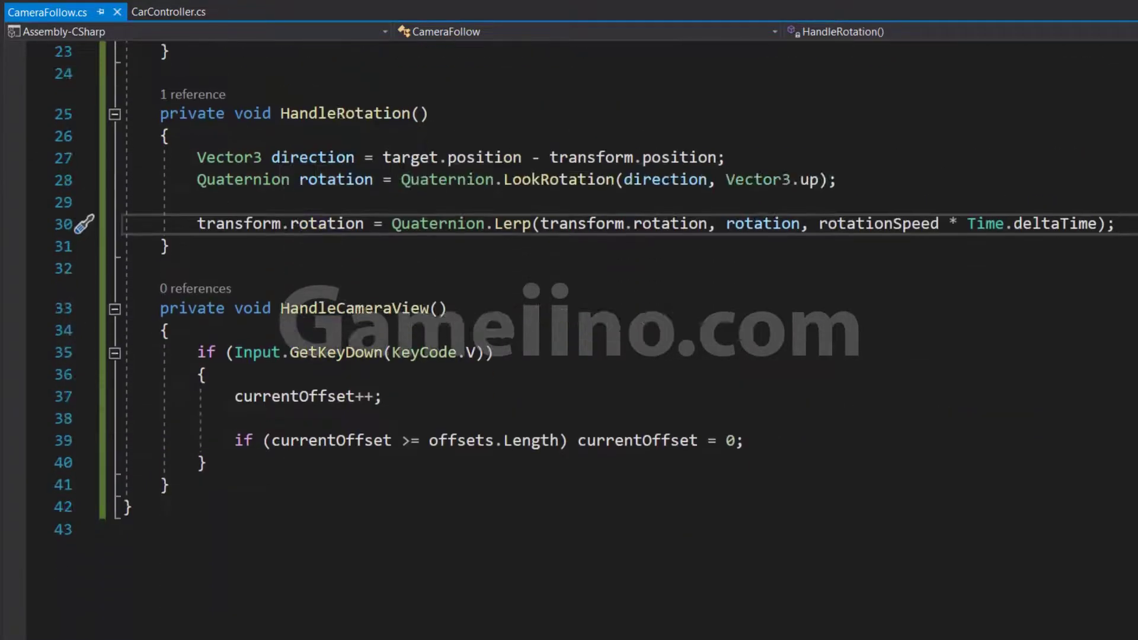
pyautogui.doubleClick(372, 310)
pyautogui.hotkey('ctrl', 'c')
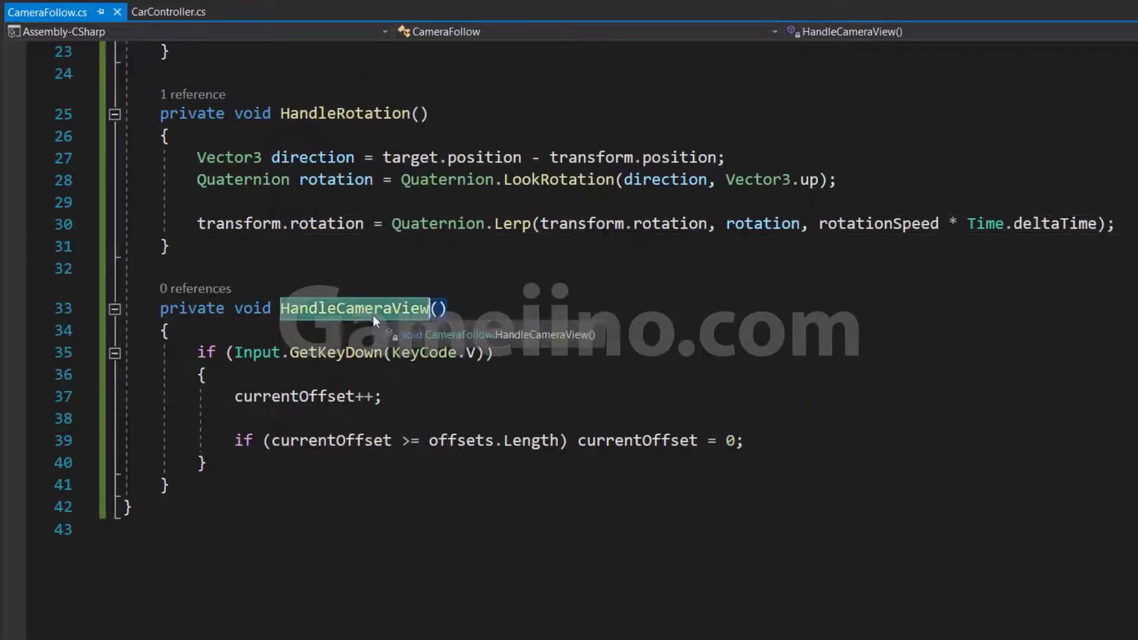
pyautogui.scroll(7, 418, 316)
pyautogui.click(354, 396)
# Insert HandleCameraView(); at FixedUpdate's start, save, and set Car as the camera's target
pyautogui.click(225, 330)
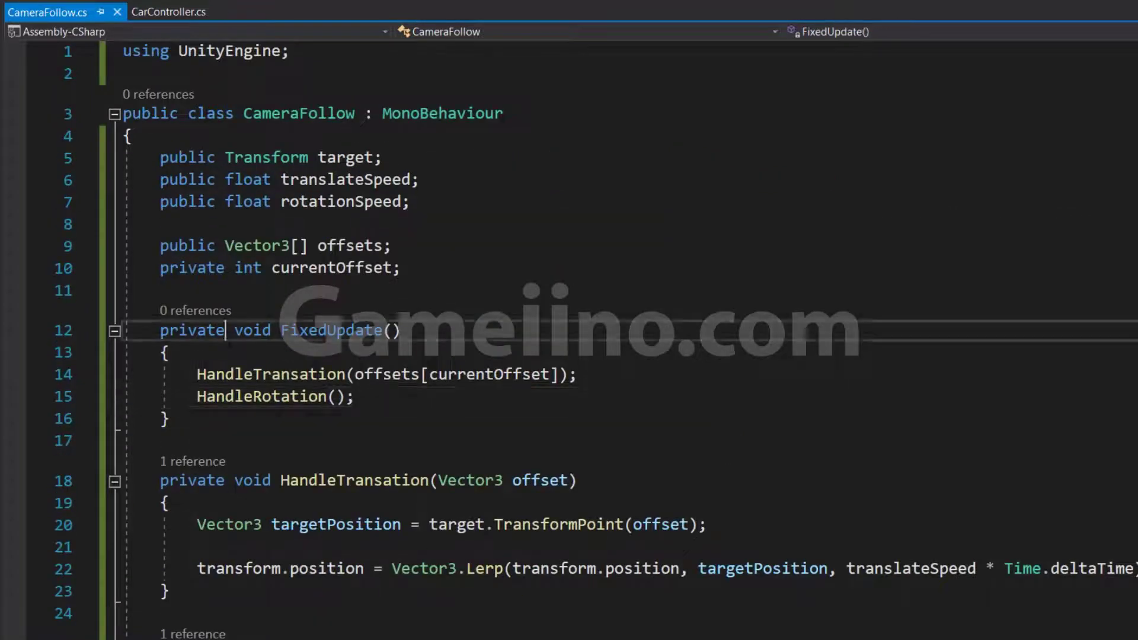
pyautogui.click(234, 354)
pyautogui.press('Return')
pyautogui.press('Return')
pyautogui.press('Up')
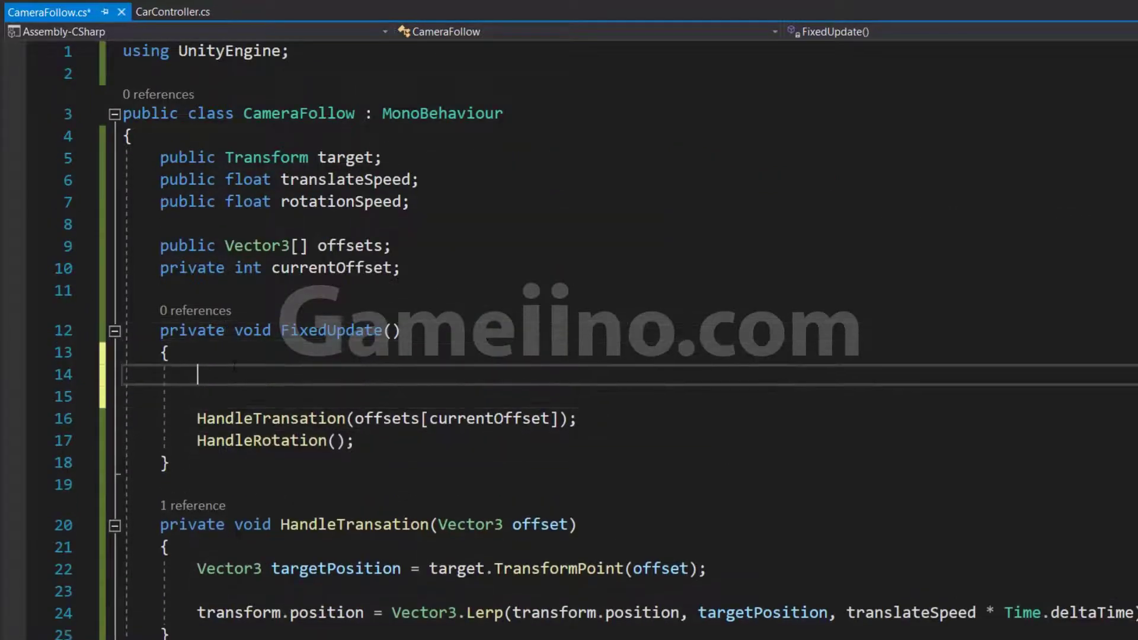
pyautogui.hotkey('ctrl', 'v')
pyautogui.write('();')
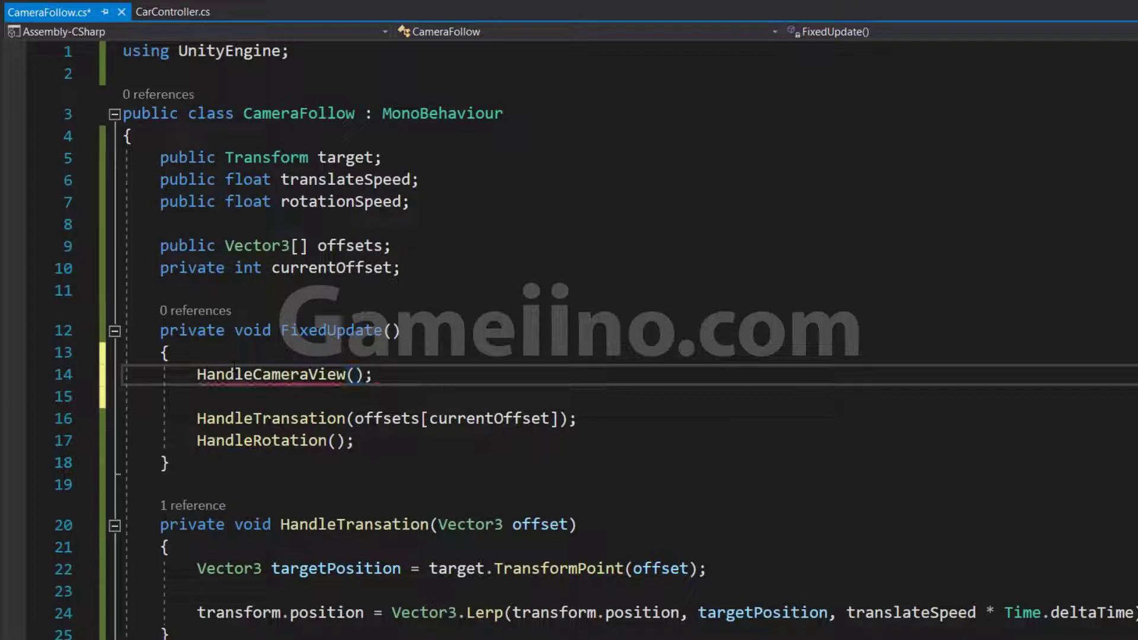
pyautogui.hotkey('ctrl', 's')
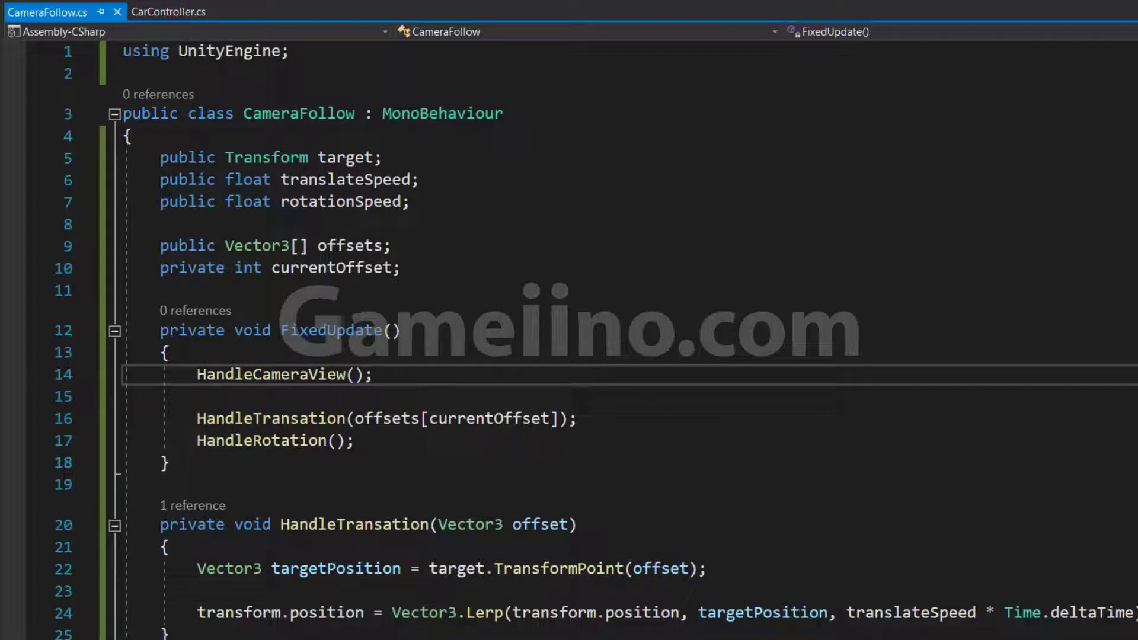
pyautogui.hotkey('alt', 'Tab')
pyautogui.moveTo(81, 139); pyautogui.dragTo(1007, 535)
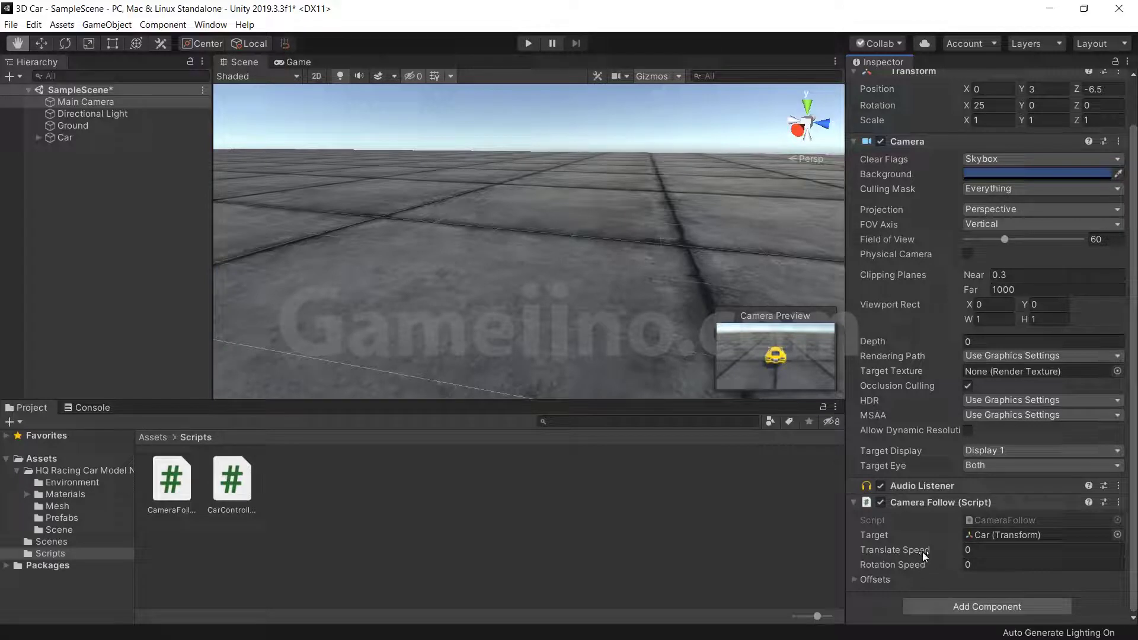
# Set Camera Follow Translate and Rotation Speed to 10 and the Offsets size to 3
pyautogui.click(972, 551)
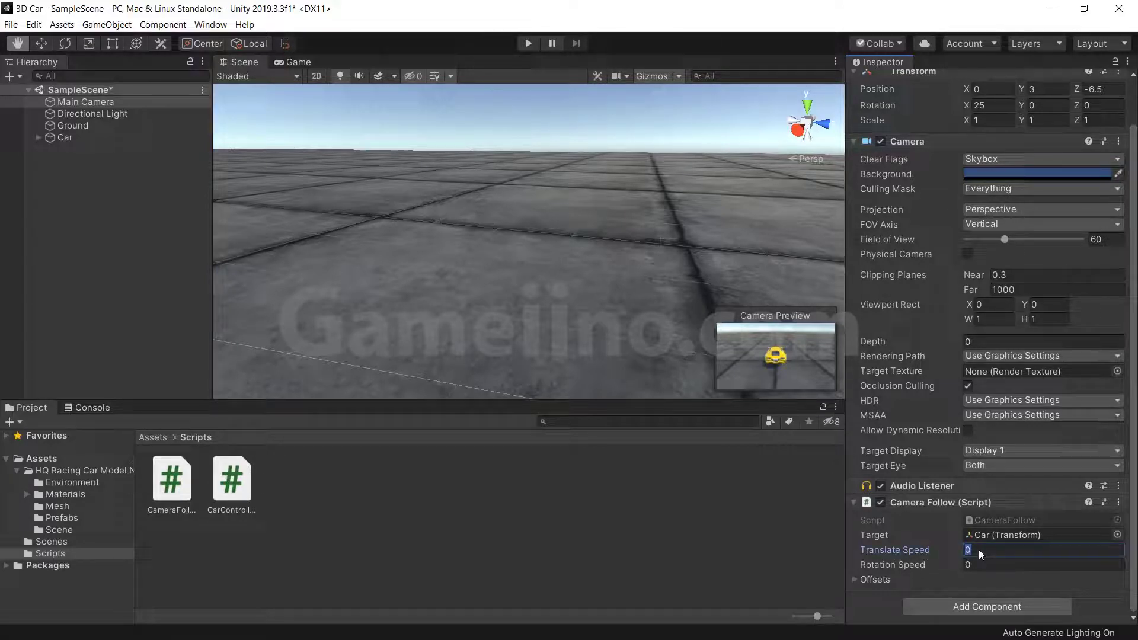
pyautogui.write('10')
pyautogui.click(989, 566)
pyautogui.write('10')
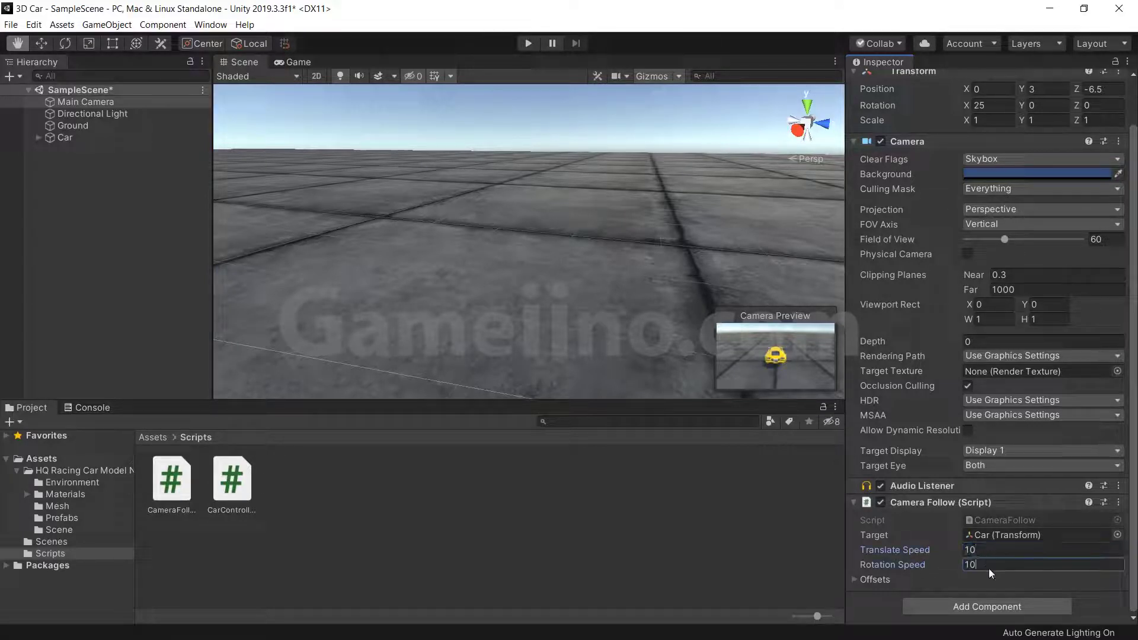
pyautogui.click(875, 579)
pyautogui.scroll(-1, 948, 578)
pyautogui.click(990, 580)
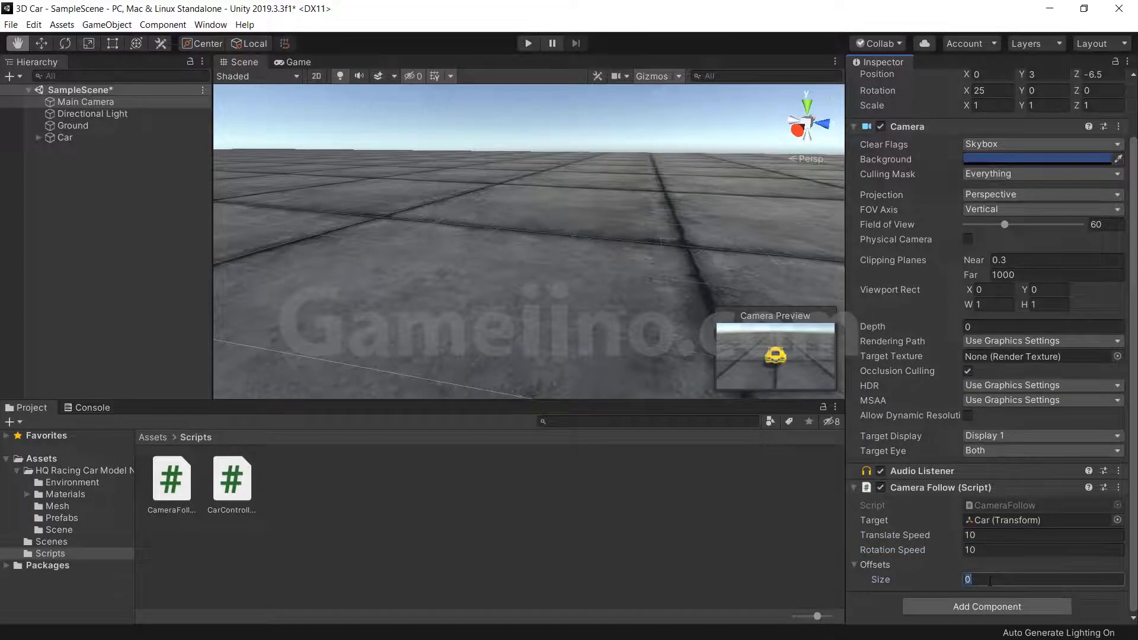
pyautogui.press('Return')
# Focus the Scene view on the Car and orbit to see it from behind
pyautogui.scroll(-3, 954, 548)
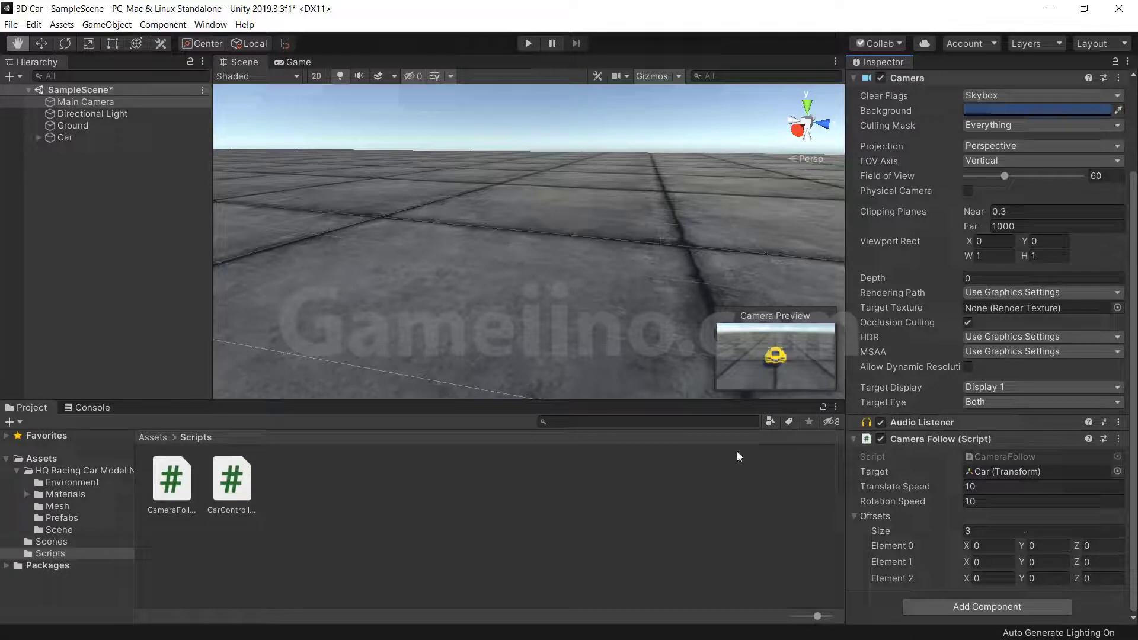
pyautogui.scroll(-3, 567, 234)
pyautogui.scroll(-3, 521, 272)
pyautogui.scroll(-3, 495, 300)
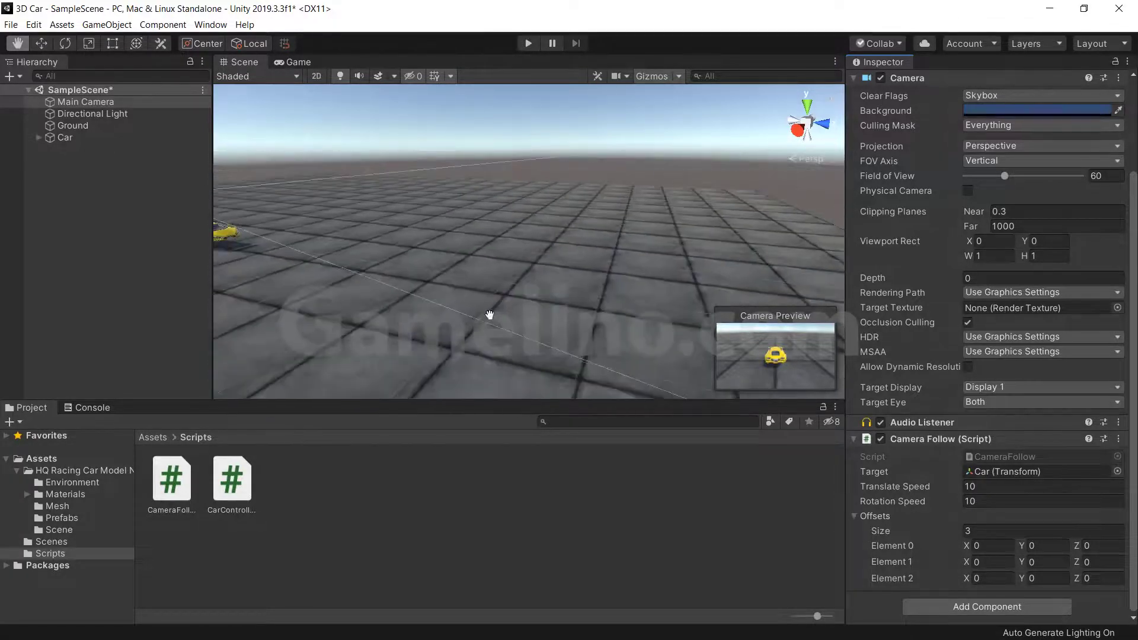
pyautogui.scroll(-2, 490, 315)
pyautogui.doubleClick(65, 137)
pyautogui.moveTo(415, 267)
pyautogui.keyDown('alt'); pyautogui.mouseDown()
pyautogui.moveTo(528, 329)
pyautogui.moveTo(531, 280)
pyautogui.mouseUp(); pyautogui.keyUp('alt')
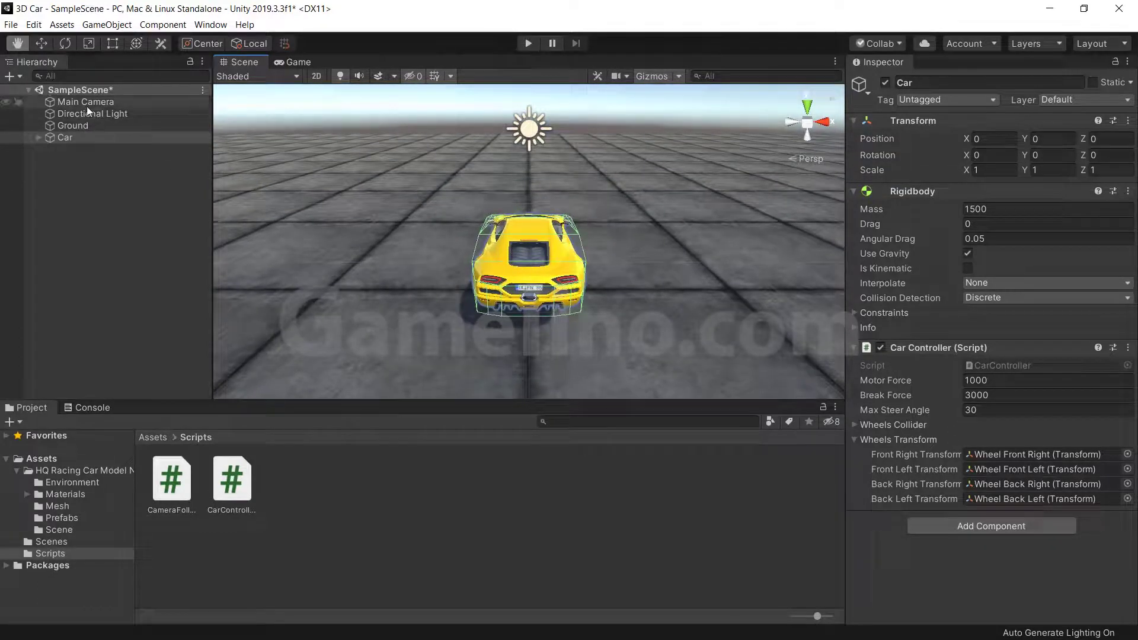
# Align the Main Camera with the Scene view behind the car and check its Game view
pyautogui.click(85, 103)
pyautogui.click(107, 25)
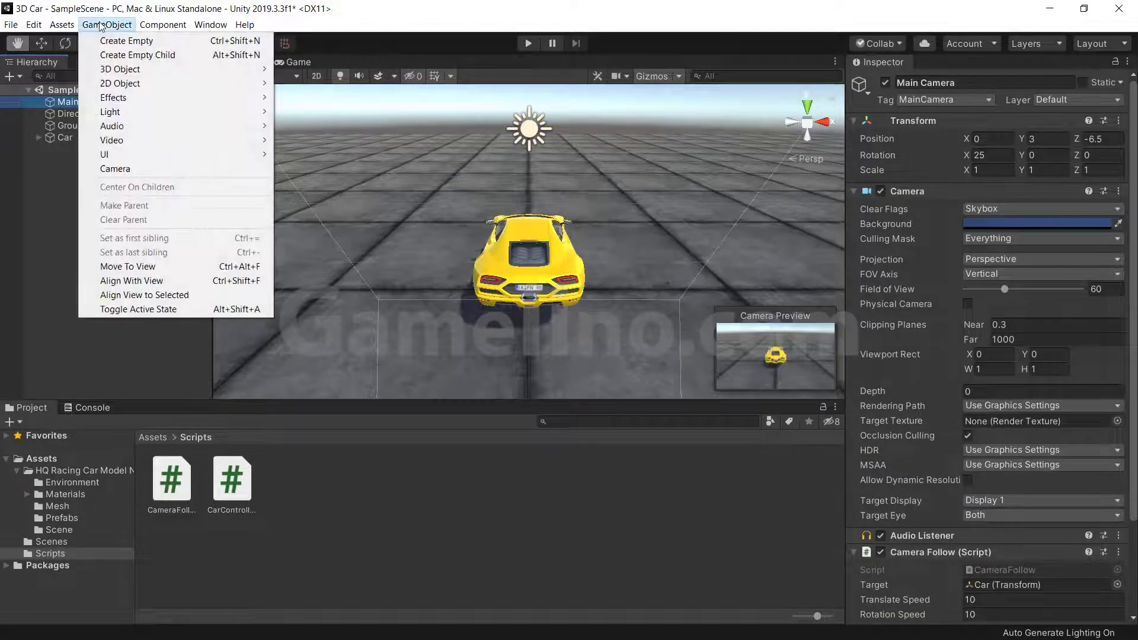
pyautogui.click(136, 281)
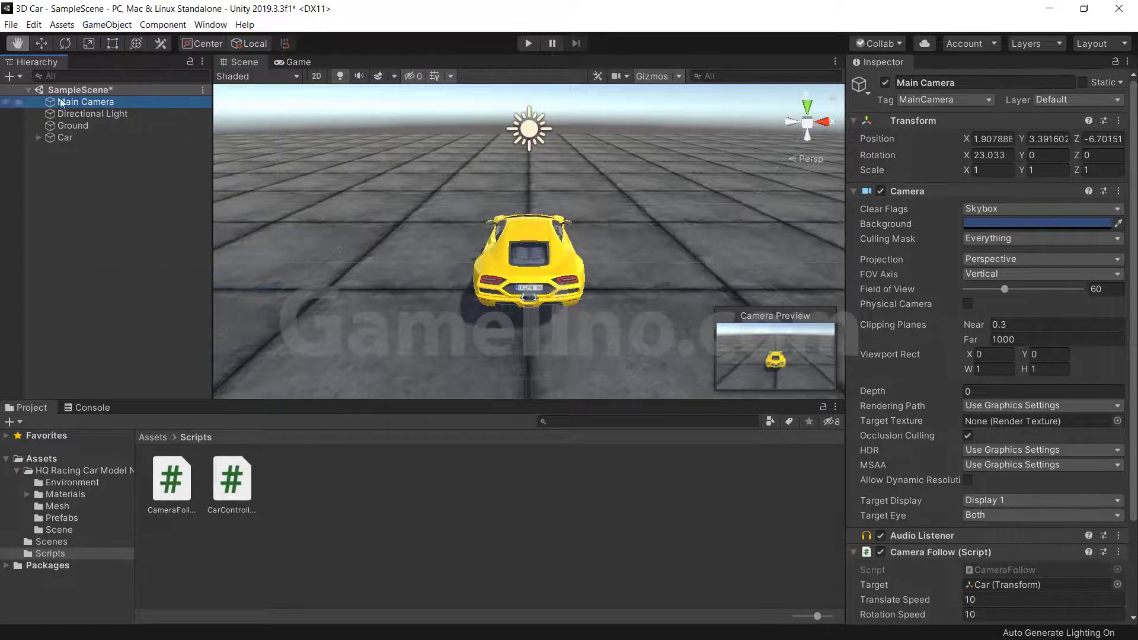
pyautogui.click(290, 63)
pyautogui.click(231, 63)
pyautogui.write('3')
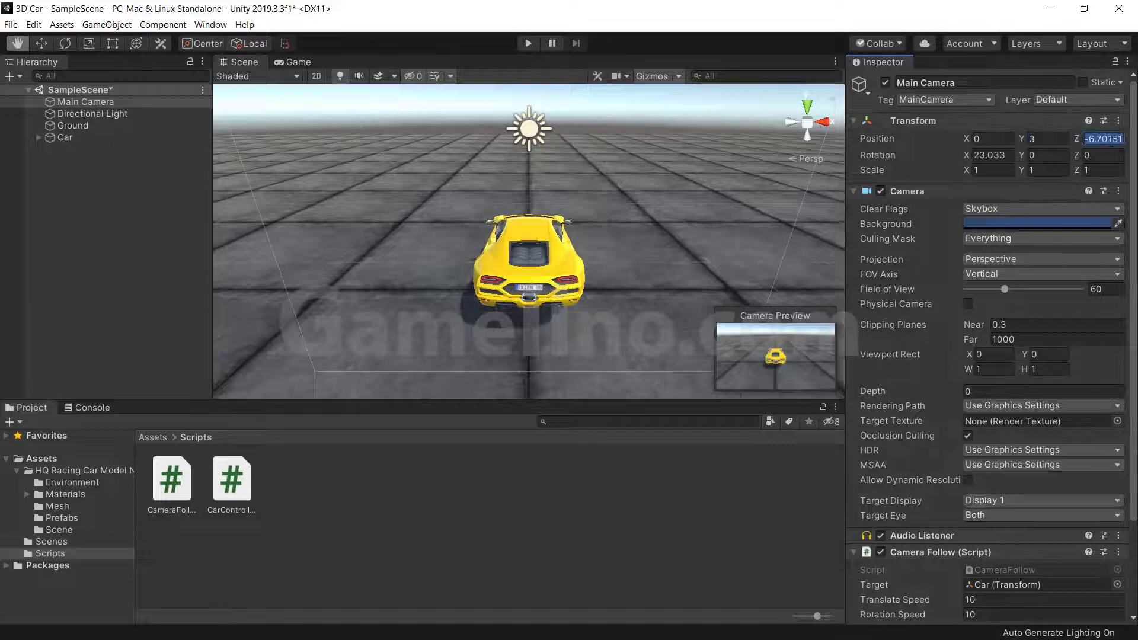
# Set the camera Z to -6.5 and enter offsets (0,3,-6.5), (3.5,2.5,-5), (-3.5,2.5,-5)
pyautogui.write('-6.5')
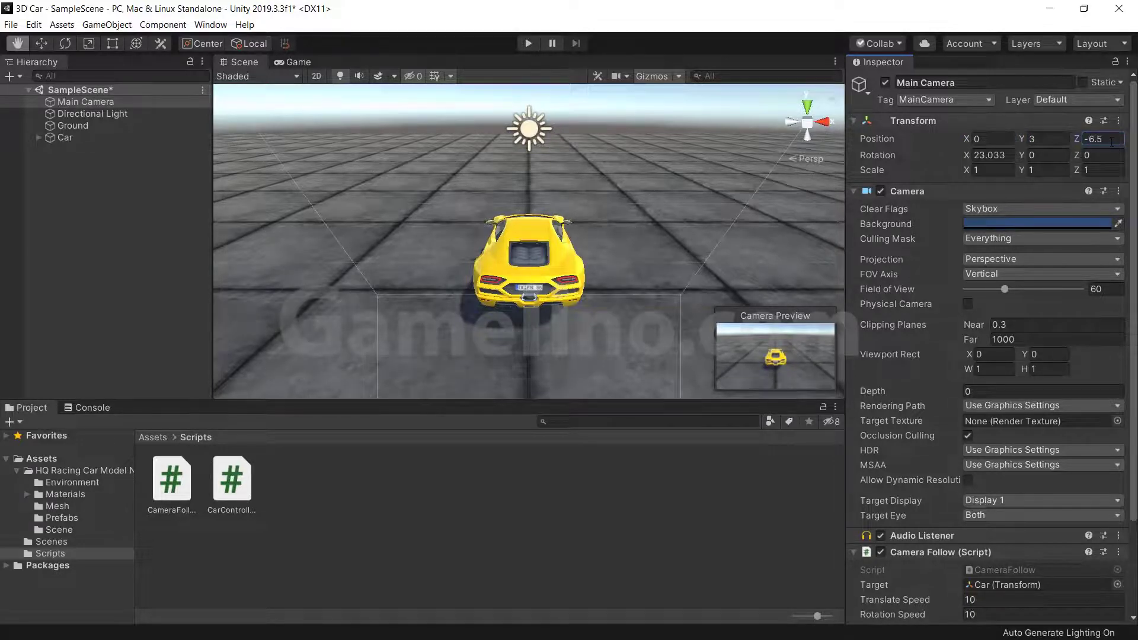
pyautogui.scroll(-4, 981, 370)
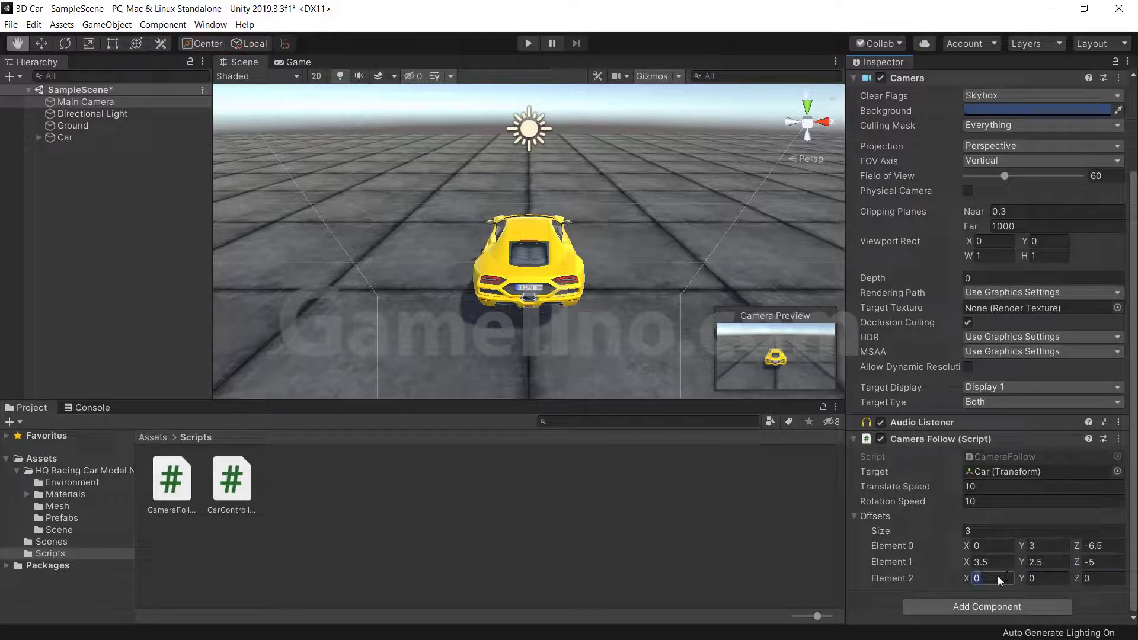
pyautogui.write('5')
pyautogui.click(1044, 574)
pyautogui.write('2.5')
pyautogui.click(653, 534)
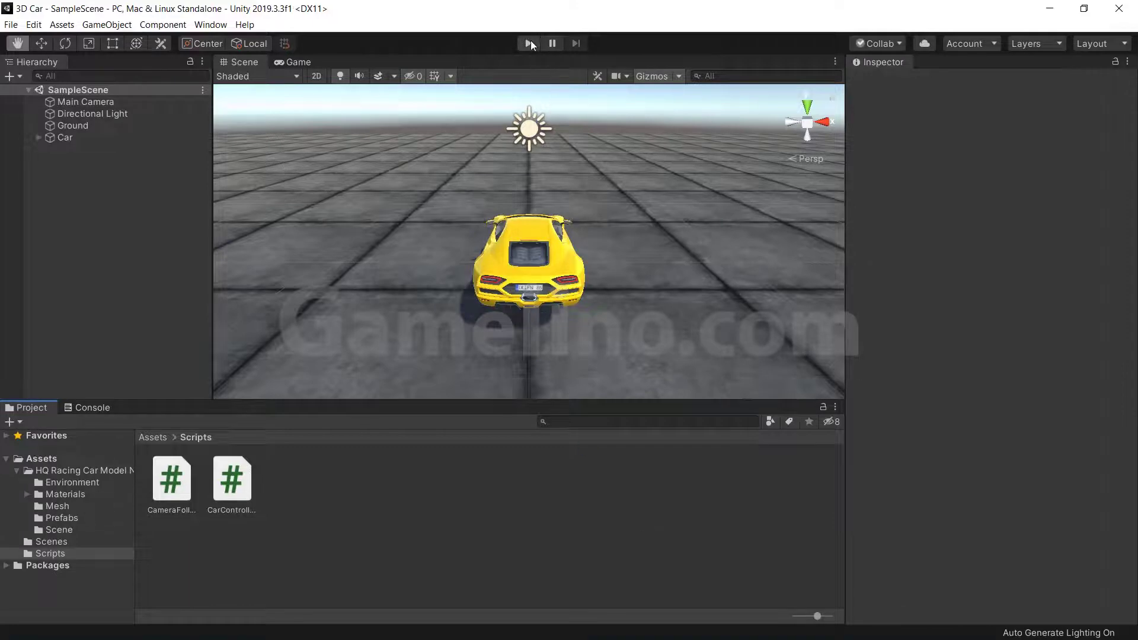
# Play-test driving the car while cycling camera views with V, then stop Play mode
pyautogui.click(530, 44)
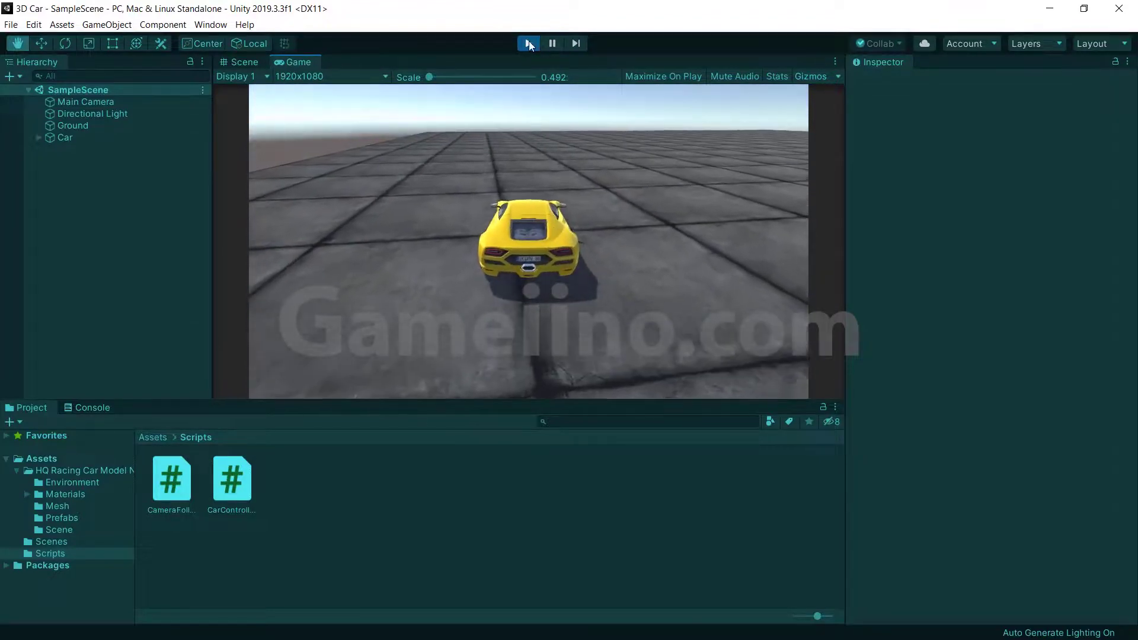
pyautogui.click(529, 43)
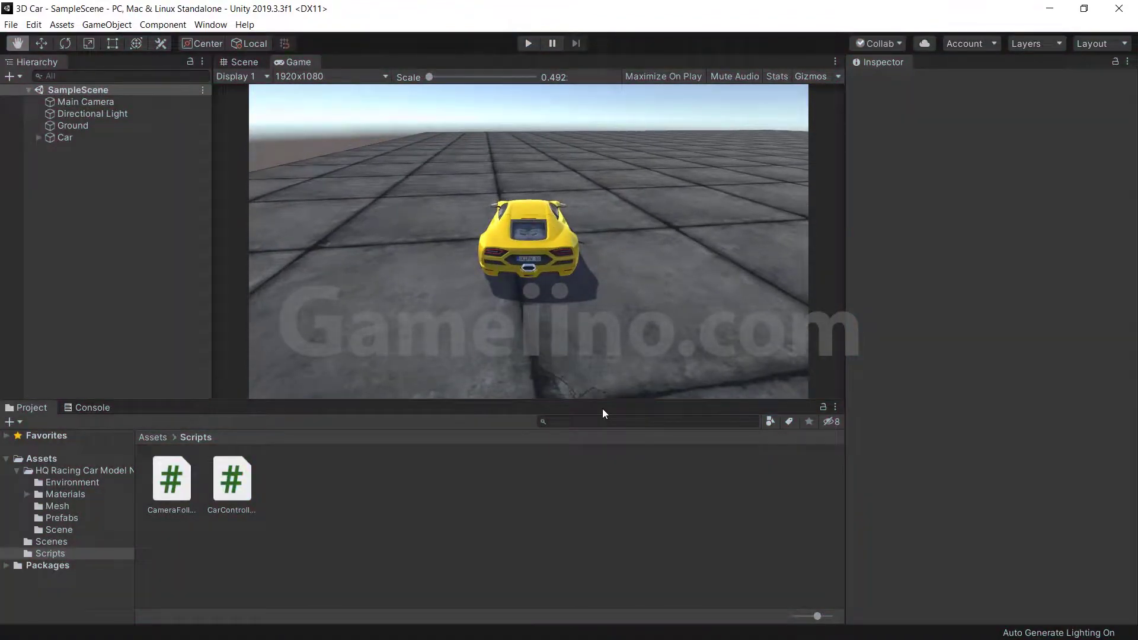